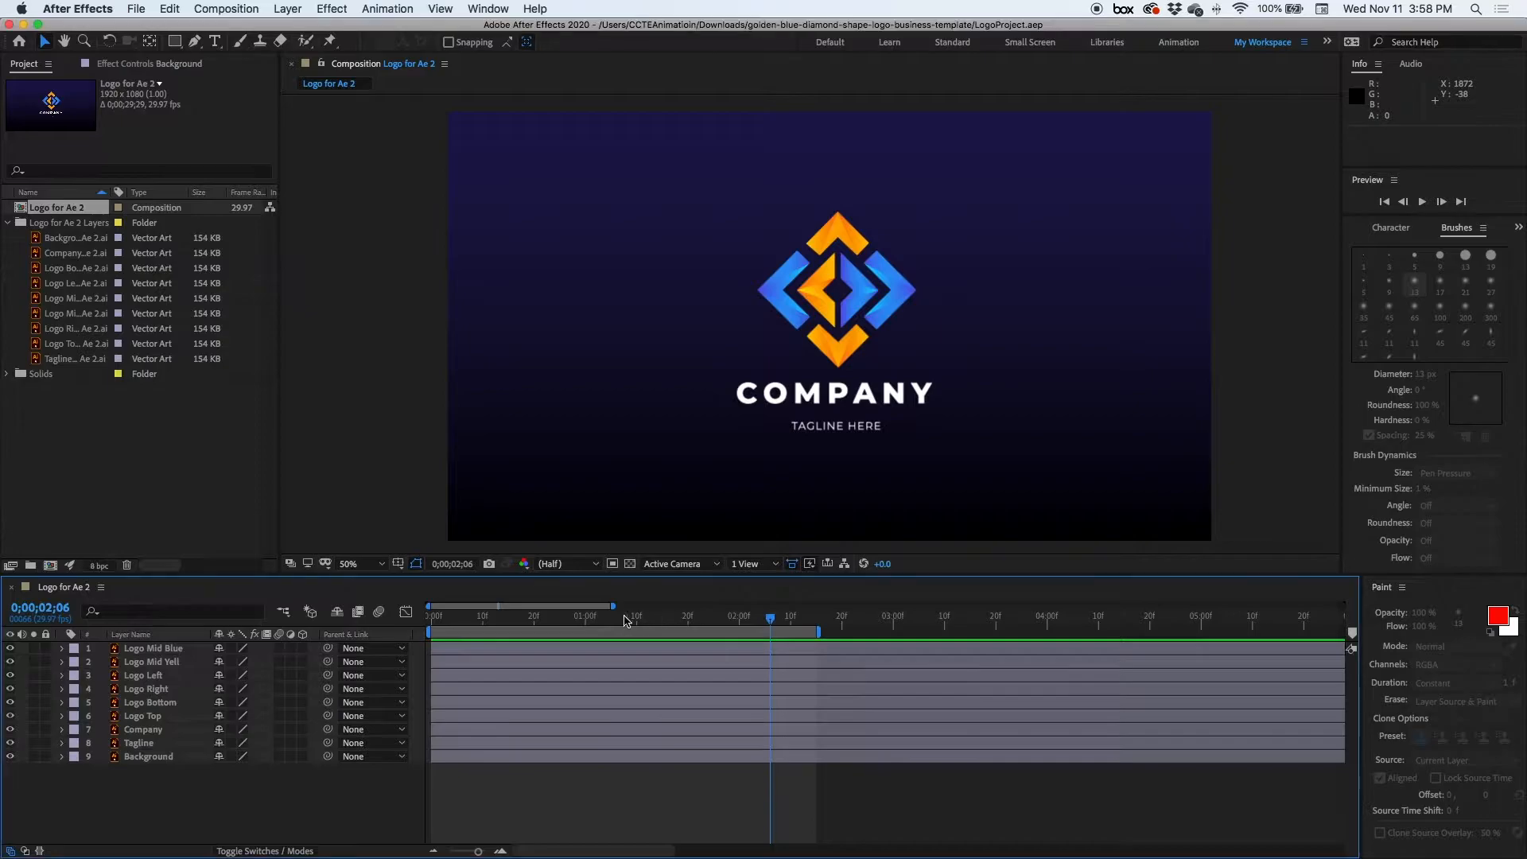
- Review the assembled logo at 0;00;02;04 and inspect the Transform properties of the Logo Mid Yell layer
left_click_drag(581, 620, 760, 617)
left_click(62, 662)
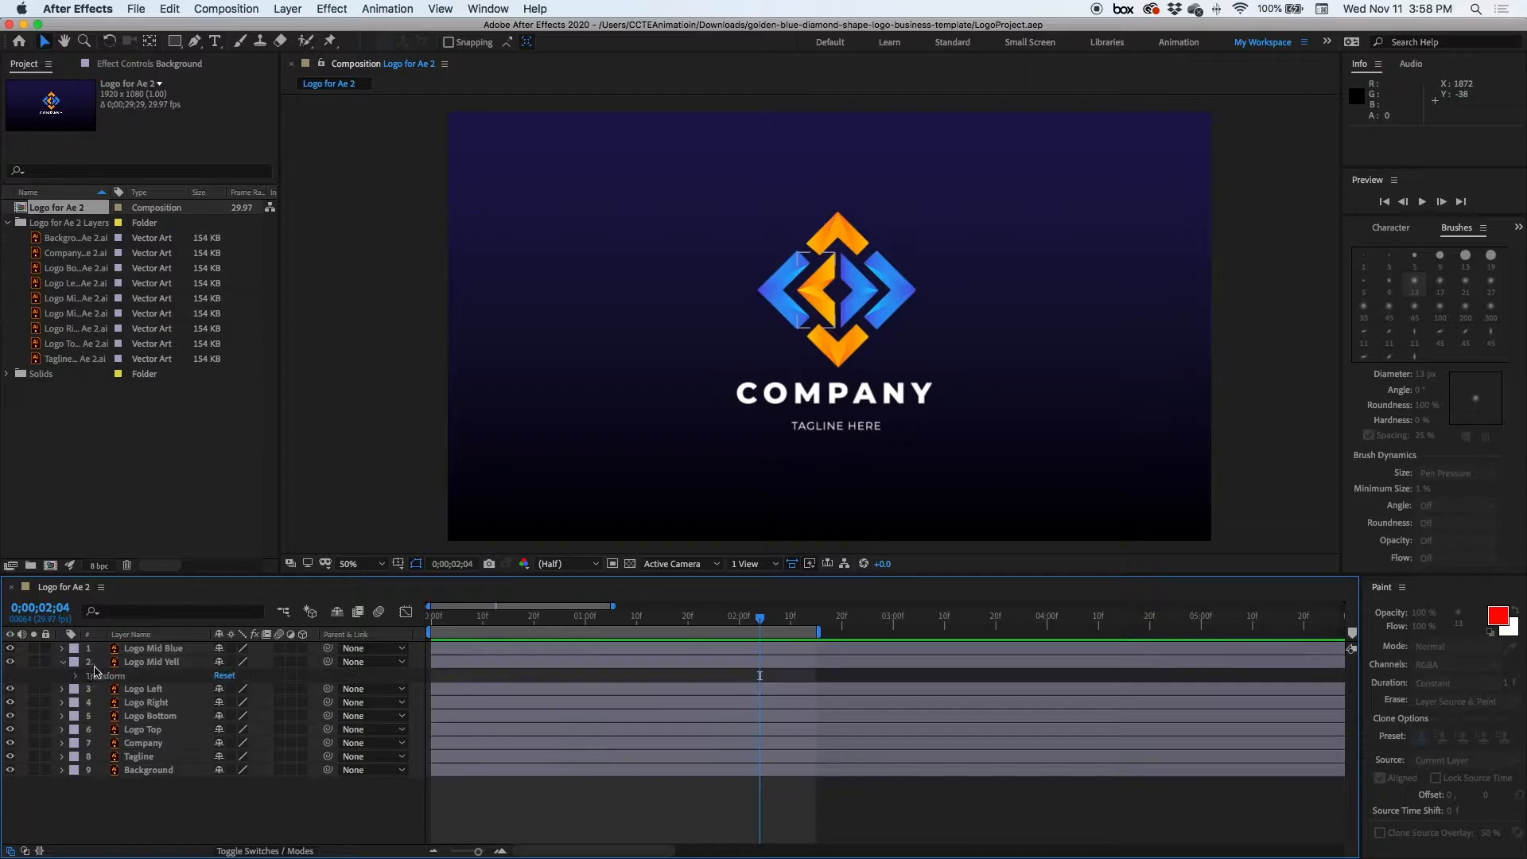
left_click(76, 676)
left_click(75, 676)
left_click(61, 661)
left_click(759, 474)
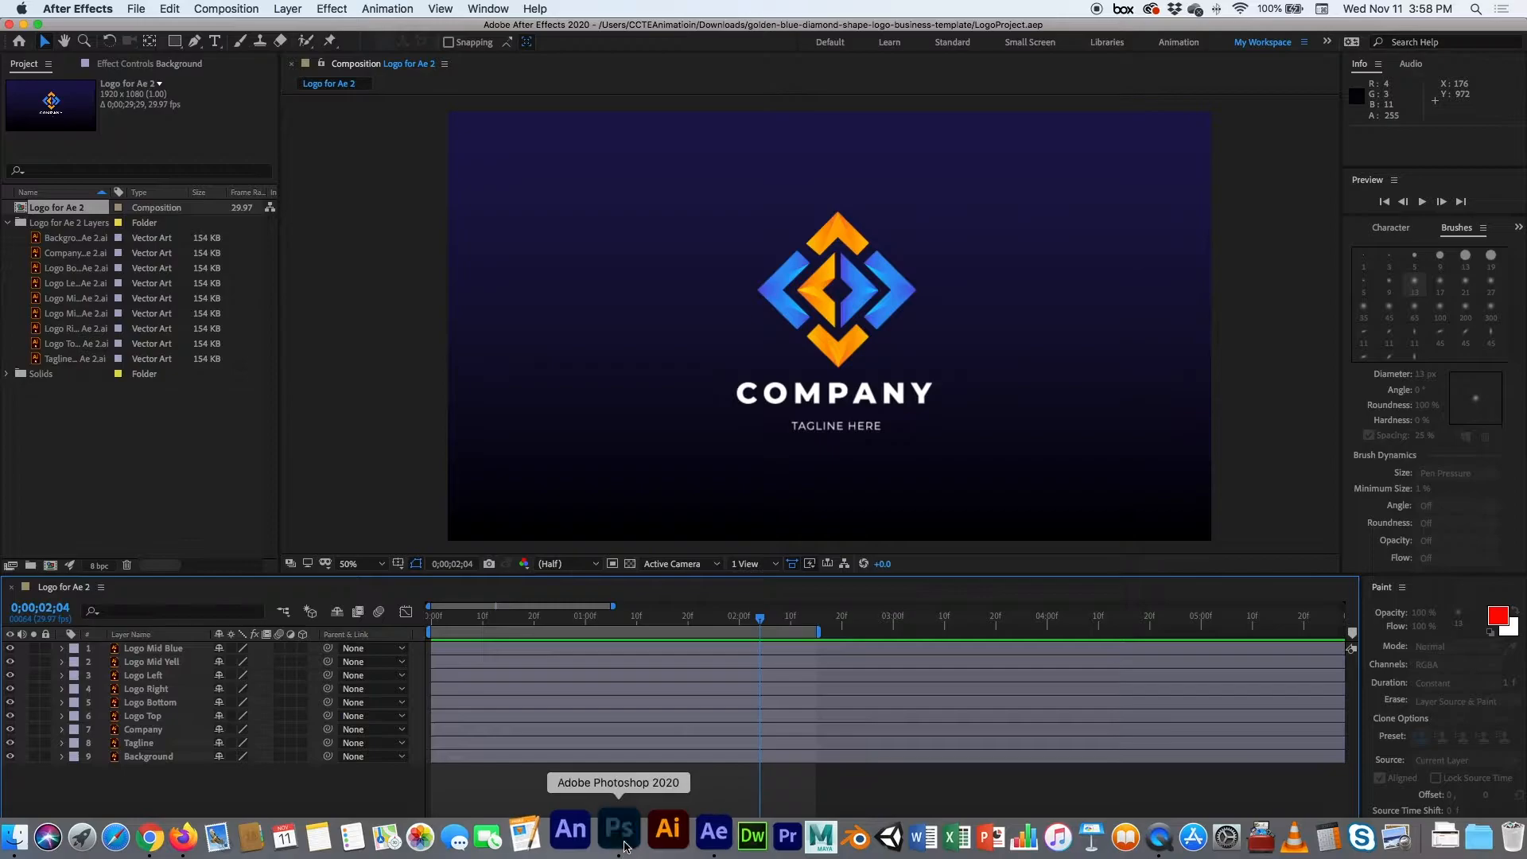
- Switch to Photoshop and ready the red Brush on Layer 2, trying a test stroke between the two logos and undoing it
left_click(623, 836)
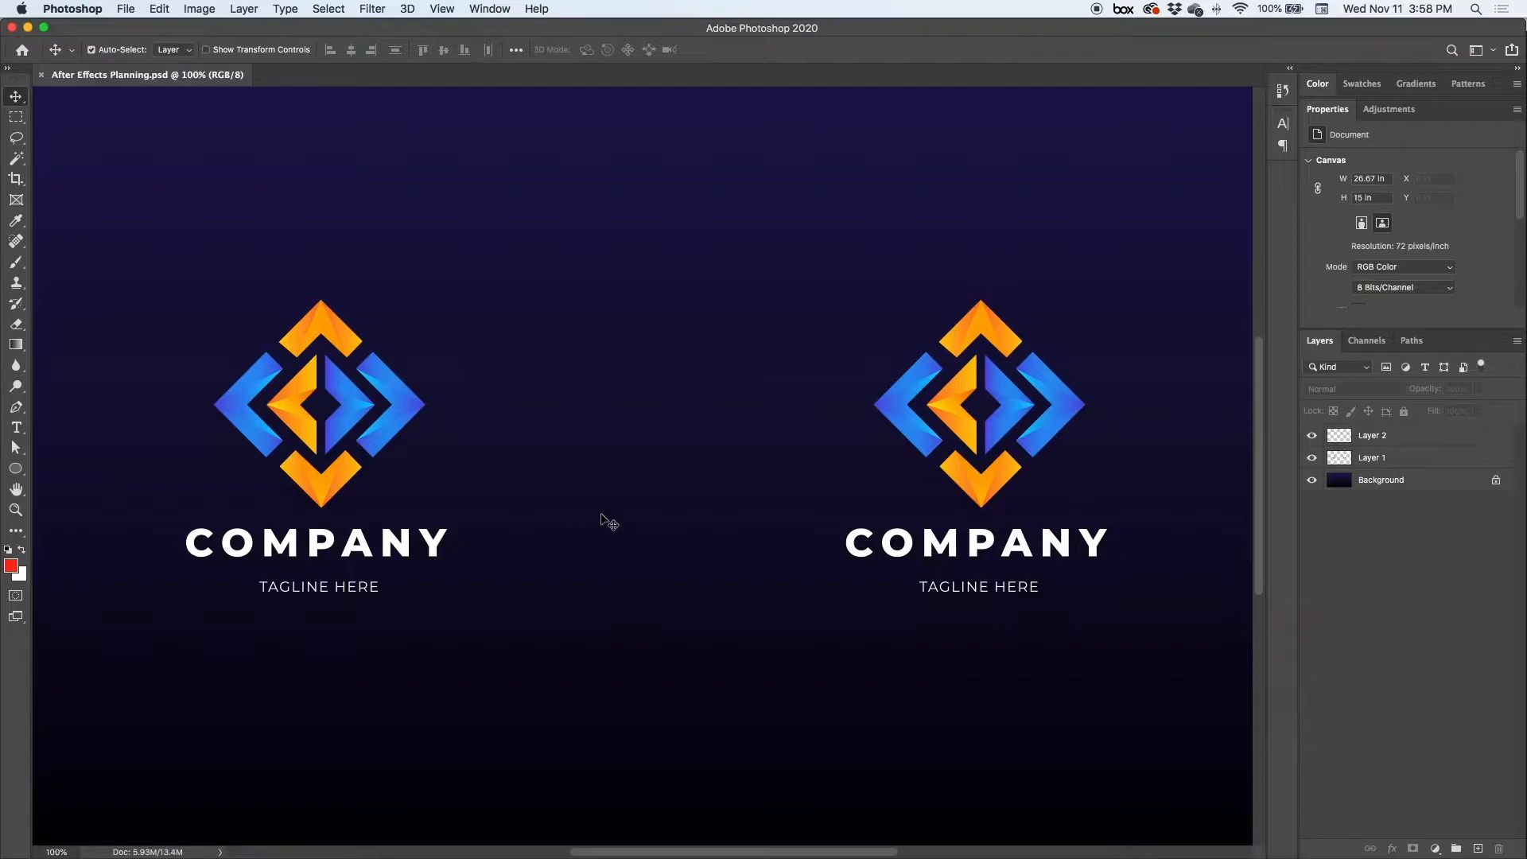
left_click(1402, 438)
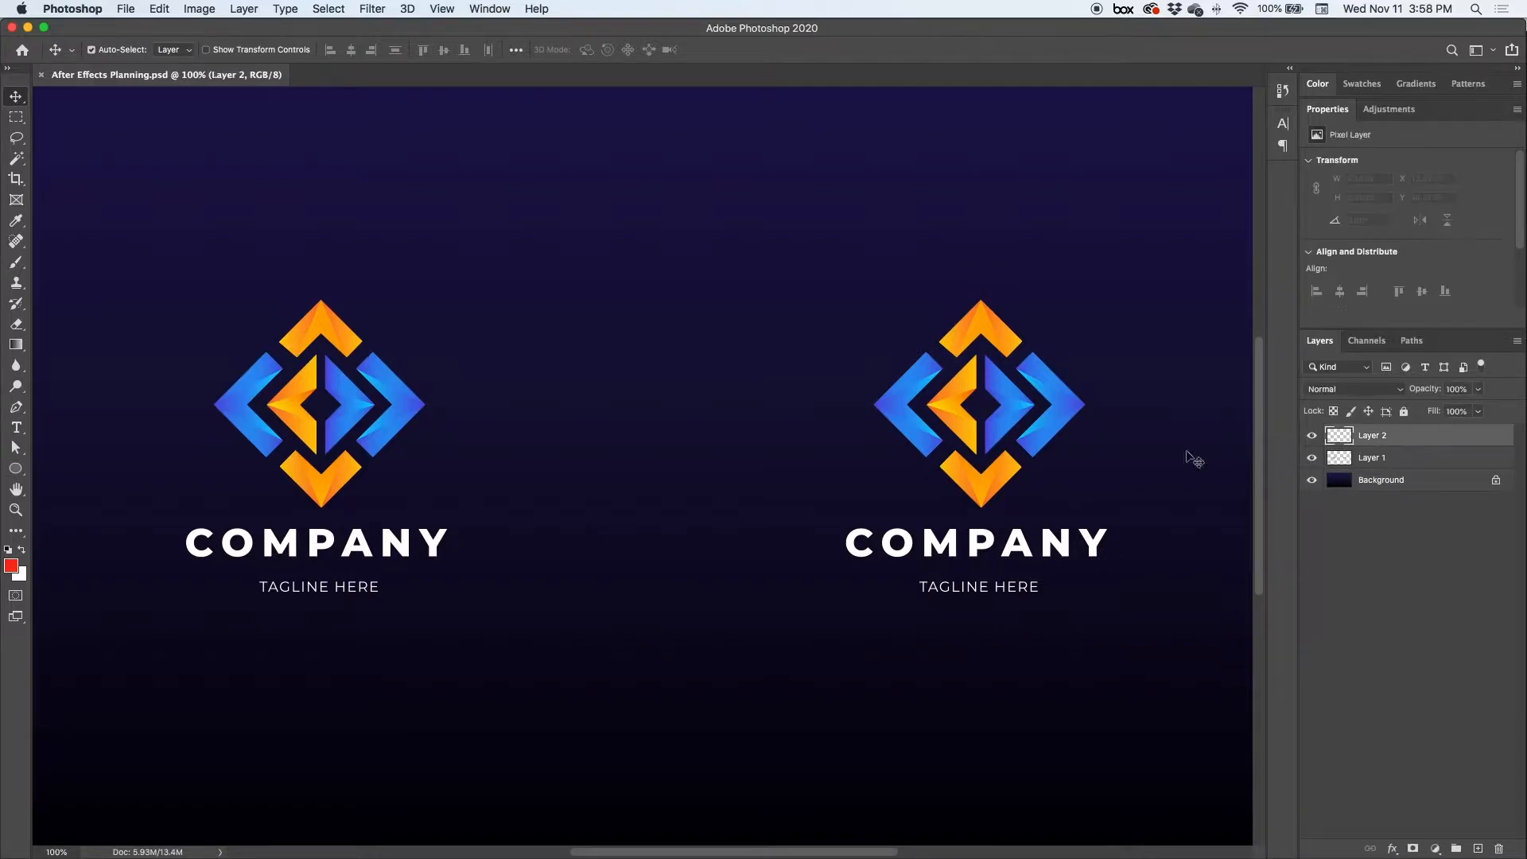
left_click(17, 264)
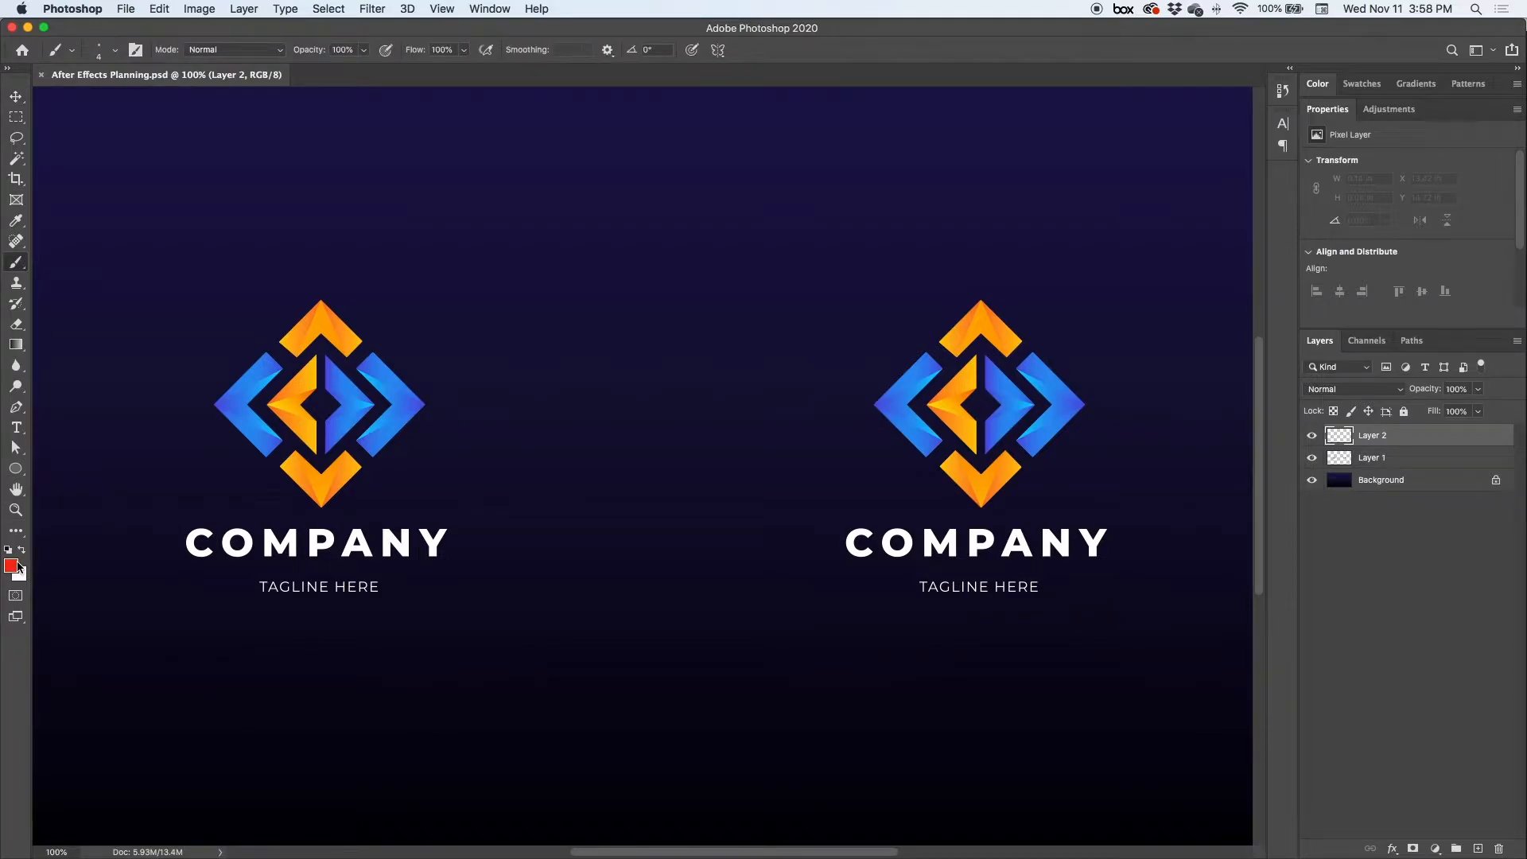
left_click_drag(543, 287, 598, 507)
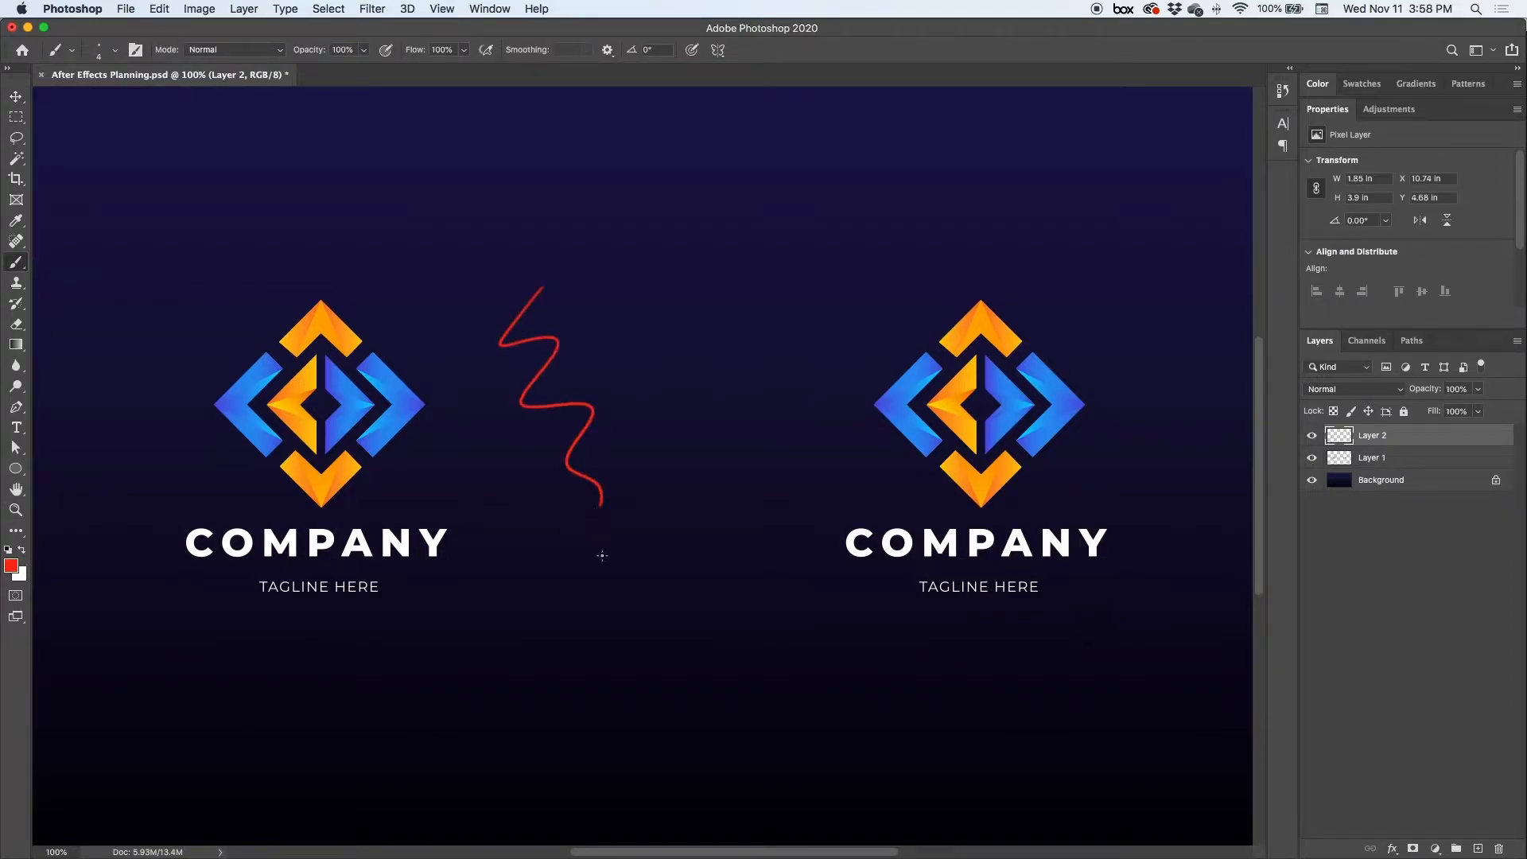
key("super+z")
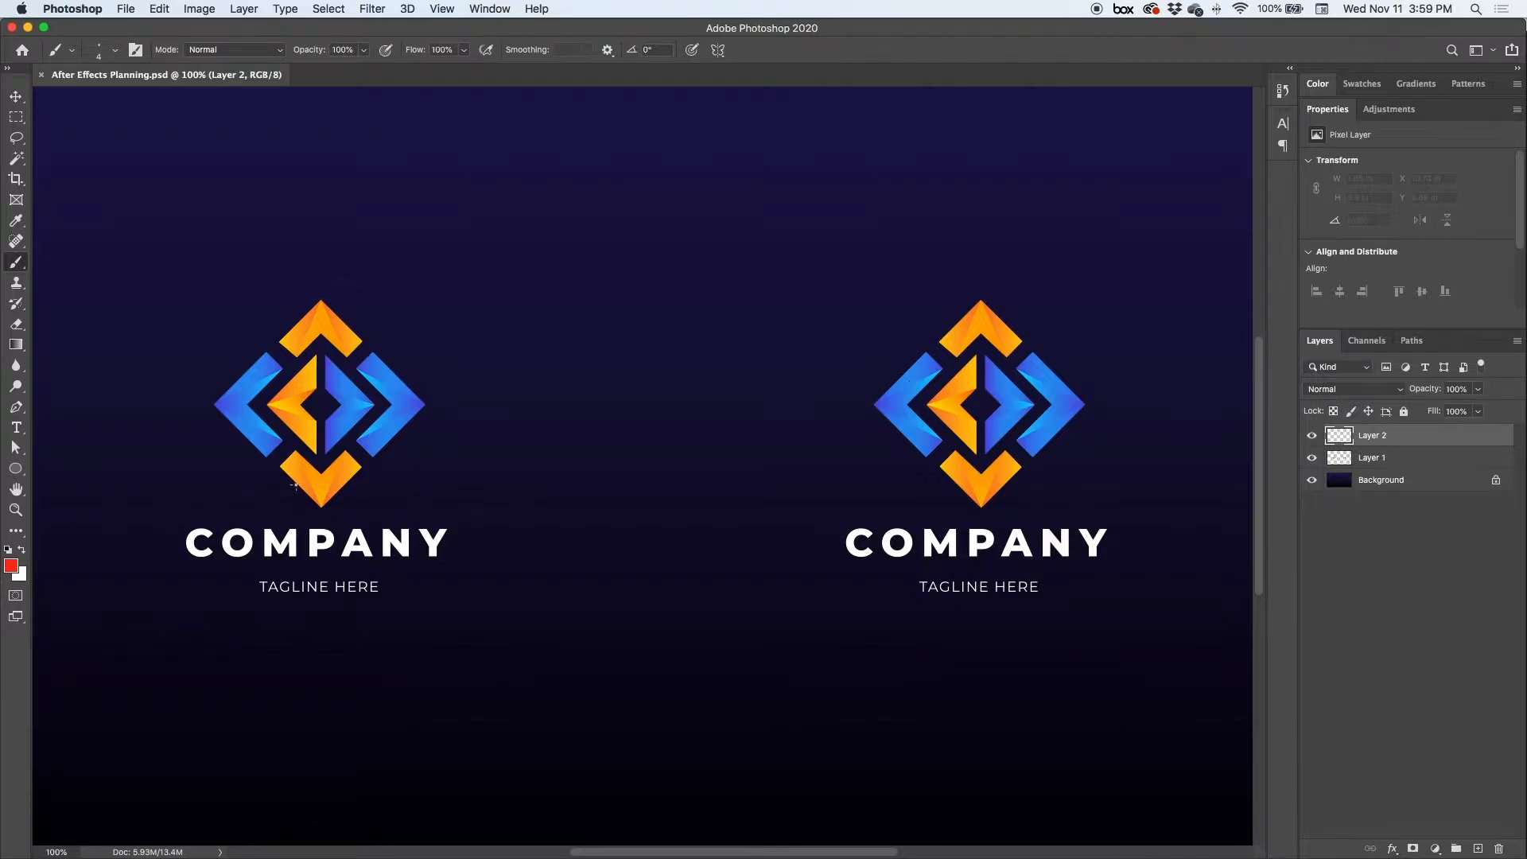
- Draw red arrows on the first logo showing its outer pieces flying in from opposite sides and the middle pieces' motion
mouse_move(294, 338)
left_mouse_down()
mouse_move(322, 319)
mouse_move(347, 340)
left_mouse_up()
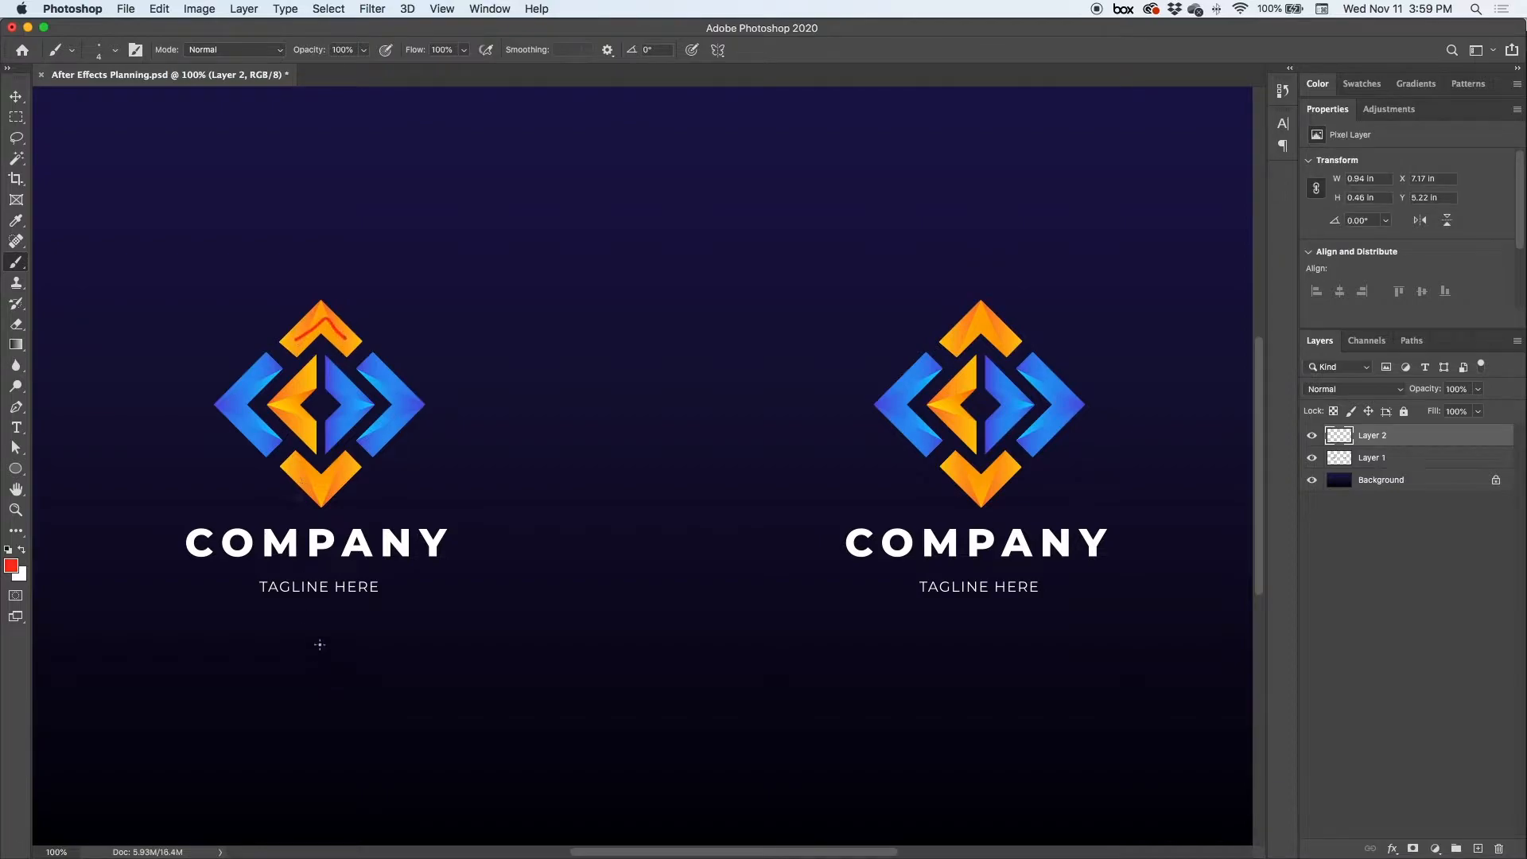
mouse_move(311, 627)
left_mouse_down()
mouse_move(322, 322)
mouse_move(334, 335)
left_mouse_up()
mouse_move(568, 412)
left_mouse_down()
mouse_move(322, 391)
mouse_move(259, 407)
left_mouse_up()
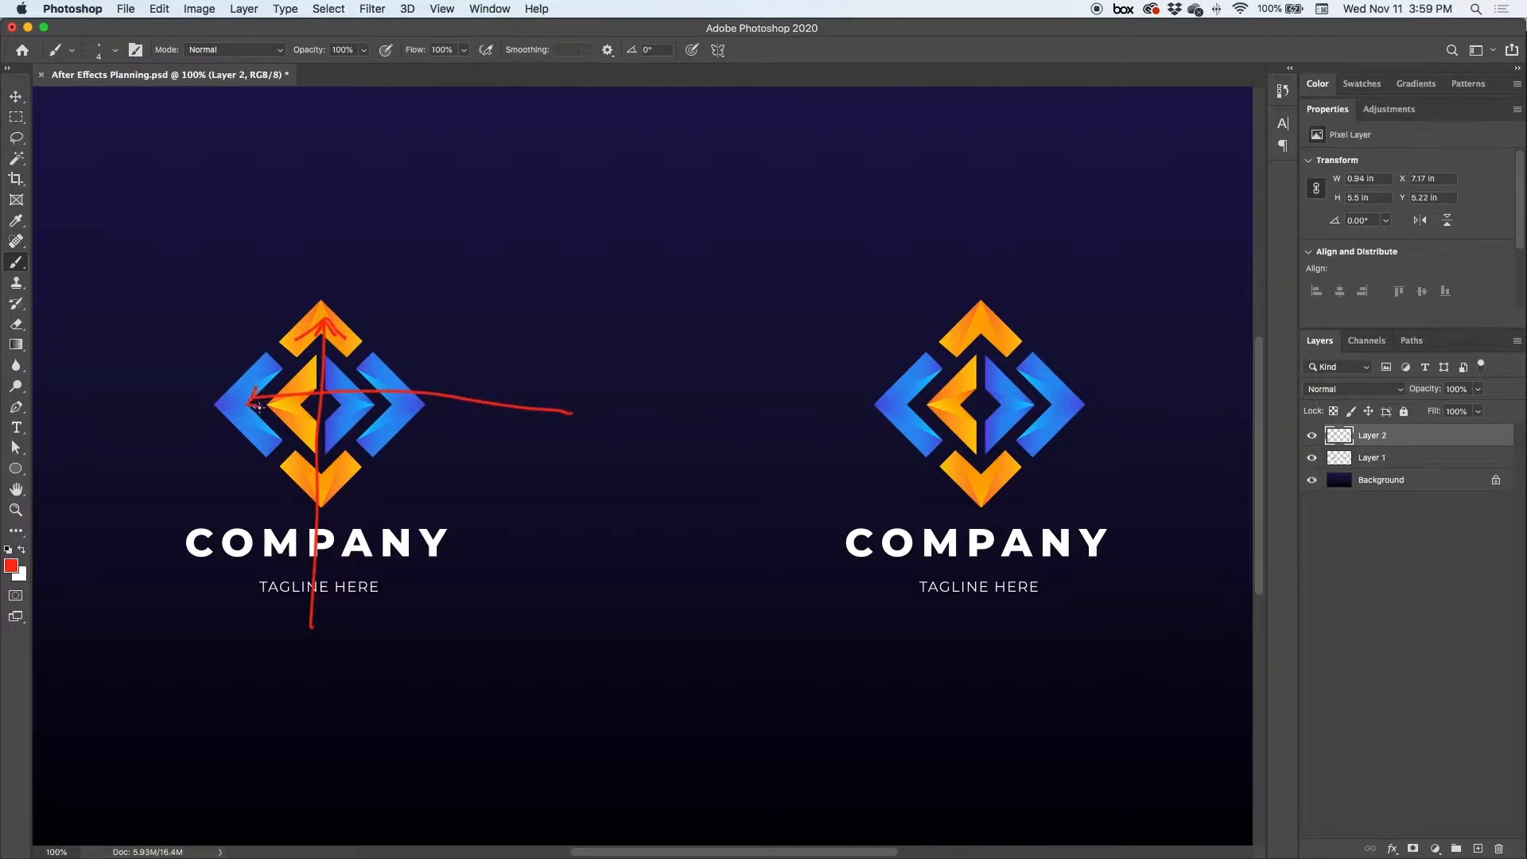
left_click_drag(82, 416, 396, 413)
left_click_drag(317, 201, 309, 469)
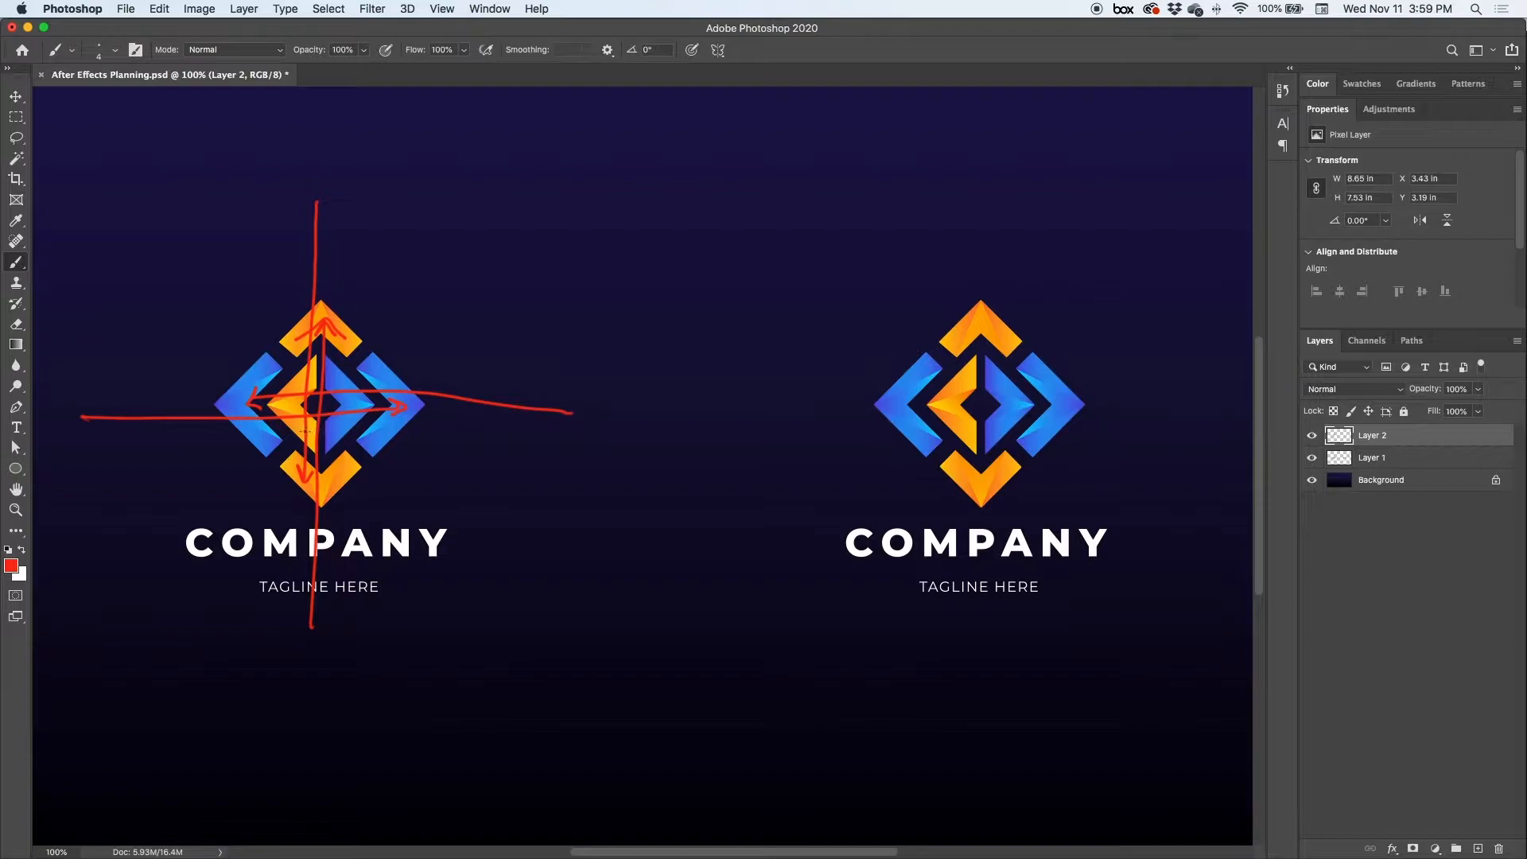
mouse_move(287, 410)
left_mouse_down()
mouse_move(348, 408)
mouse_move(292, 404)
left_mouse_up()
- Draw an inward-pointing arrow beside the first logo and handwrite the label "OUTSIDE IN"
left_click_drag(446, 246, 408, 292)
mouse_move(409, 271)
left_mouse_down()
mouse_move(408, 291)
mouse_move(430, 283)
left_mouse_up()
mouse_move(462, 226)
left_mouse_down()
mouse_move(459, 246)
mouse_move(461, 221)
mouse_move(497, 209)
left_mouse_up()
mouse_move(488, 214)
left_mouse_down()
mouse_move(486, 232)
mouse_move(518, 216)
left_mouse_up()
mouse_move(534, 191)
left_mouse_down()
mouse_move(531, 211)
mouse_move(566, 202)
mouse_move(562, 187)
left_mouse_up()
left_click_drag(556, 180, 567, 175)
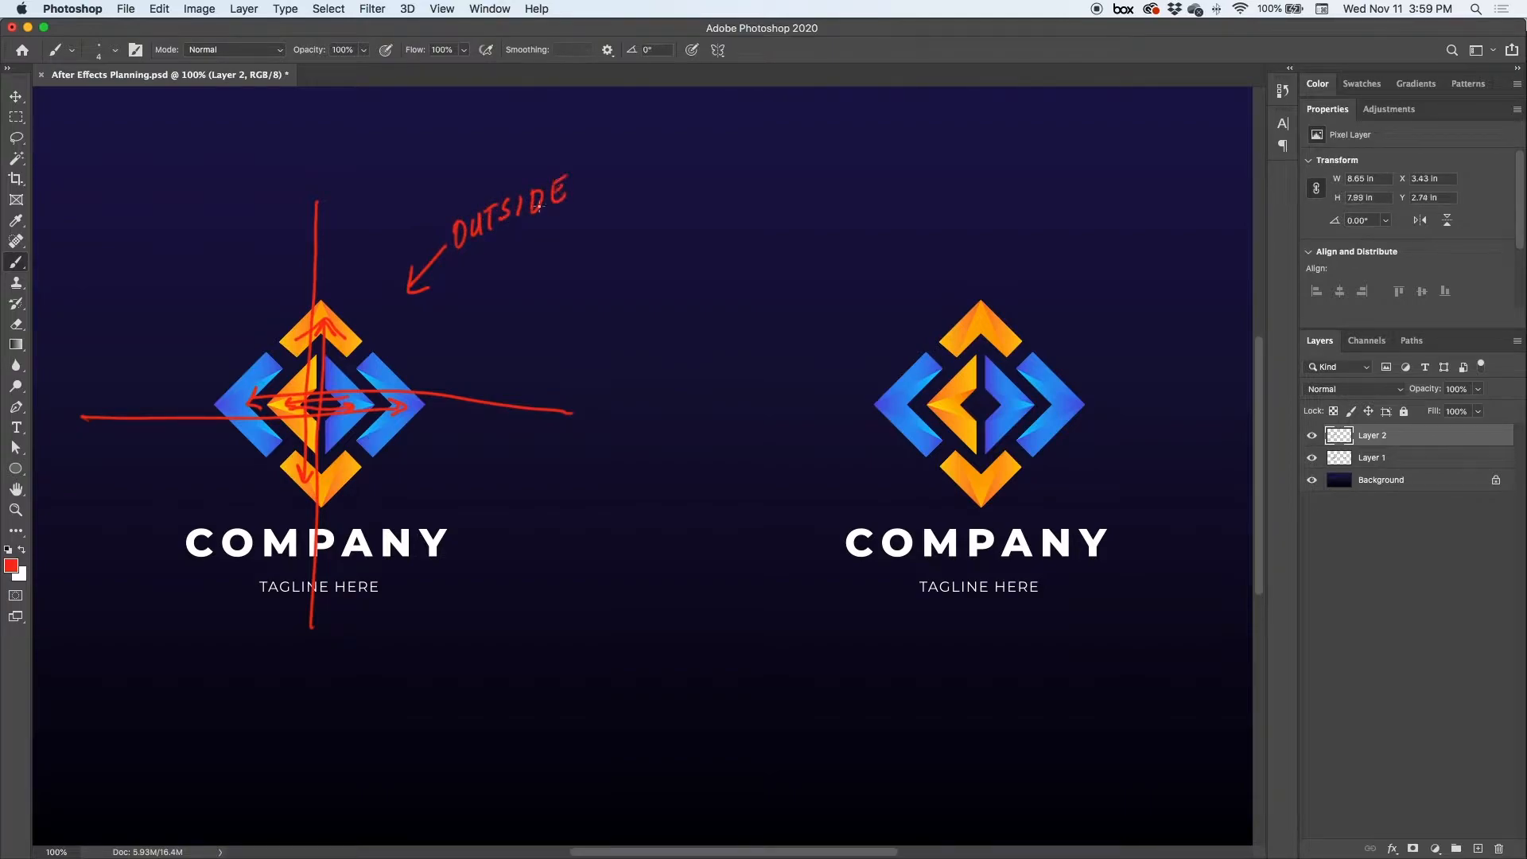
mouse_move(503, 249)
left_mouse_down()
mouse_move(499, 276)
mouse_move(524, 249)
left_mouse_up()
left_click(527, 263)
- Mark the first logo's COMPANY and TAGLINE HERE text with lines and draw arrows rising to them from below
mouse_move(419, 556)
left_mouse_down()
mouse_move(465, 551)
mouse_move(446, 528)
left_mouse_up()
left_click_drag(423, 697, 435, 568)
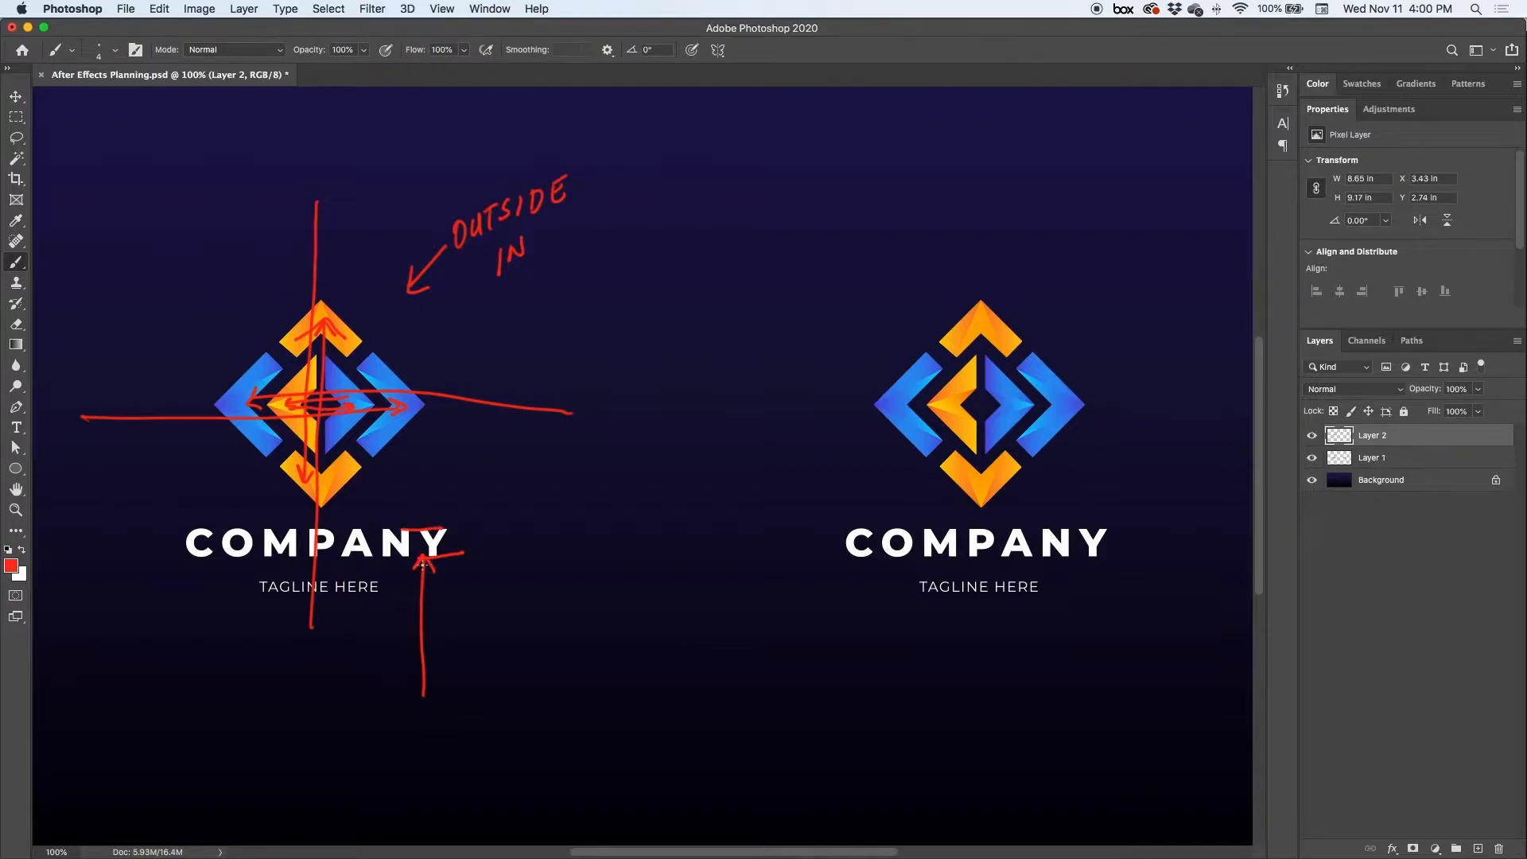
left_click_drag(338, 593, 380, 591)
left_click_drag(360, 689, 359, 595)
mouse_move(350, 607)
left_mouse_down()
mouse_move(359, 594)
mouse_move(368, 608)
left_mouse_up()
- Add short tick marks above the first logo and across its motion arrows to indicate the pieces' starting positions
left_click_drag(304, 97, 346, 100)
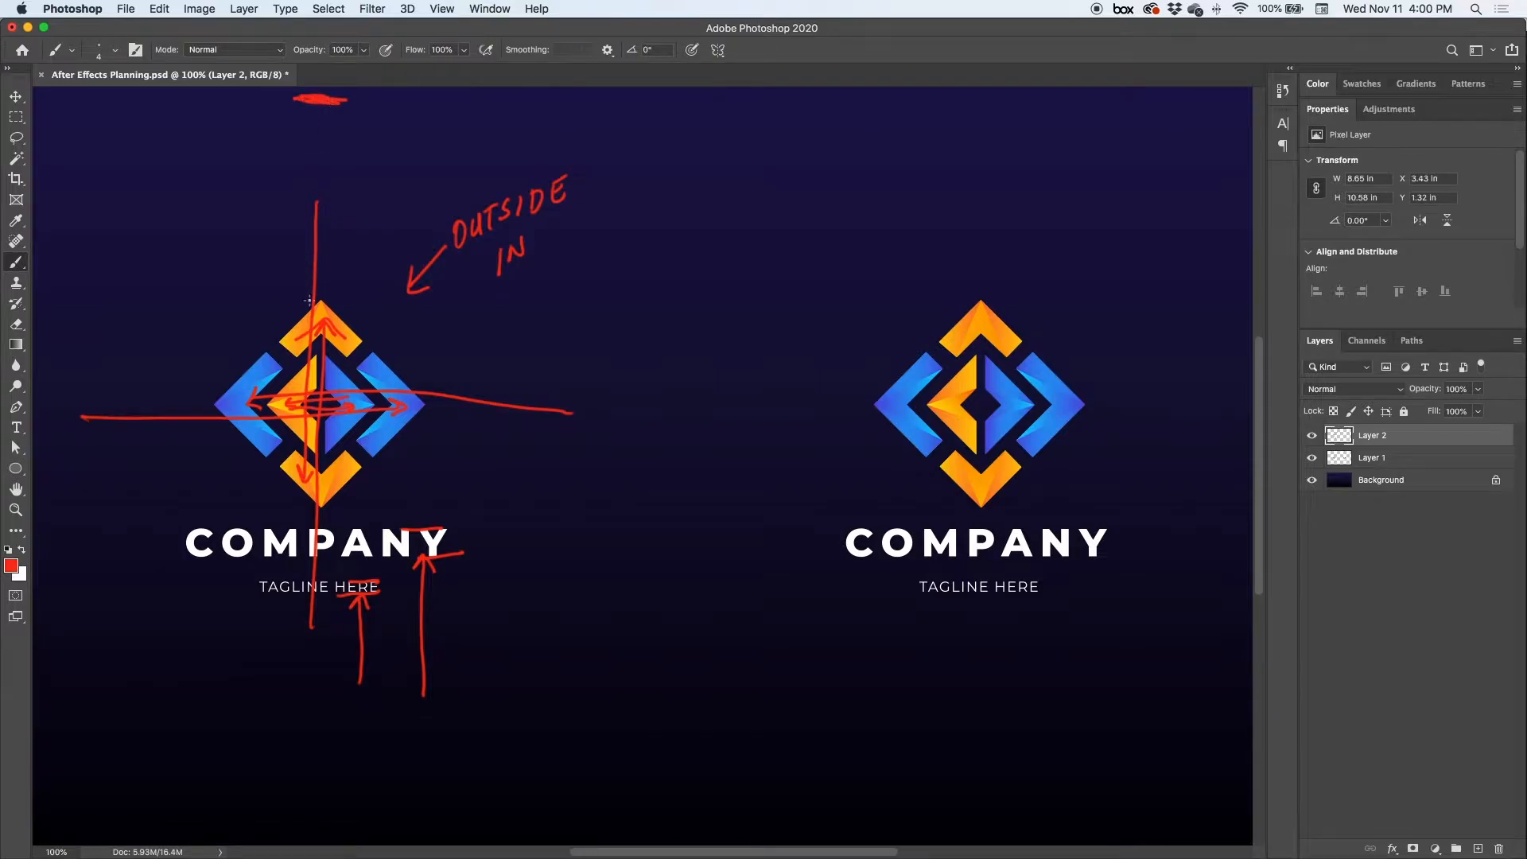
left_click_drag(301, 224, 330, 225)
left_click_drag(130, 402, 130, 436)
left_click_drag(544, 395, 543, 424)
left_click_drag(306, 571, 327, 572)
mouse_move(415, 660)
left_mouse_down()
mouse_move(431, 658)
mouse_move(373, 687)
left_mouse_up()
- Draw an outward-pointing arrow beside the second logo and handwrite the label "INSIDE OUT"
left_click_drag(1090, 248, 1128, 215)
mouse_move(1111, 216)
left_mouse_down()
mouse_move(1128, 213)
mouse_move(1121, 233)
left_mouse_up()
mouse_move(1107, 271)
left_mouse_down()
mouse_move(1103, 283)
mouse_move(1201, 226)
left_mouse_up()
mouse_move(1139, 290)
left_mouse_down()
mouse_move(1133, 305)
mouse_move(1193, 269)
left_mouse_up()
left_click_drag(1183, 271, 1181, 305)
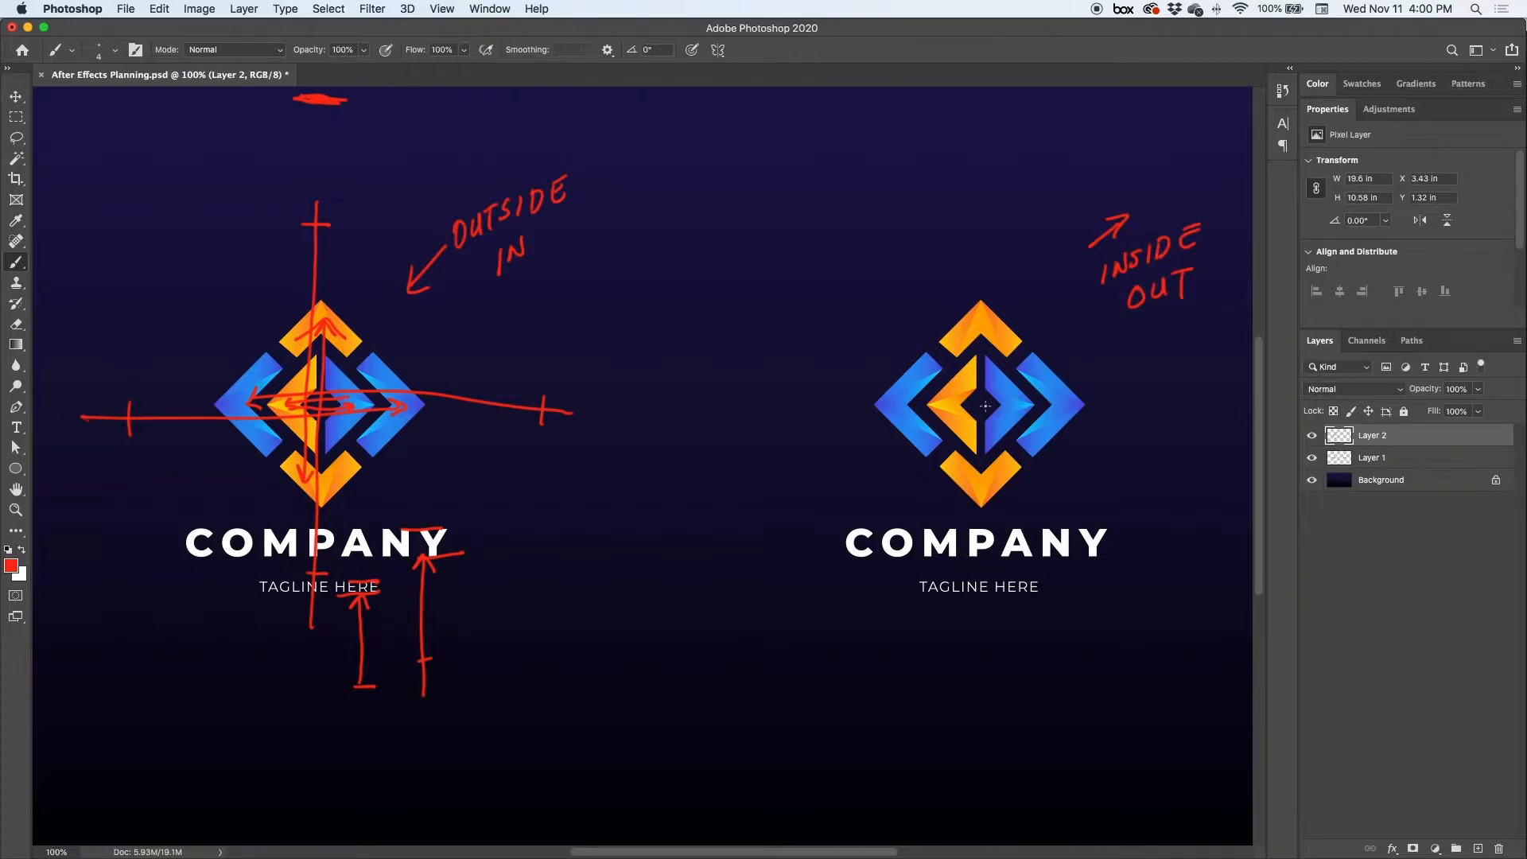
- Draw arrows from the second logo's center outward to its middle and outer pieces
mouse_move(951, 408)
left_mouse_down()
mouse_move(1010, 401)
mouse_move(951, 423)
mouse_move(961, 412)
mouse_move(973, 432)
left_mouse_up()
left_click_drag(983, 391, 1064, 398)
mouse_move(980, 396)
left_mouse_down()
mouse_move(901, 399)
mouse_move(910, 407)
mouse_move(980, 324)
left_mouse_up()
mouse_move(971, 336)
left_mouse_down()
mouse_move(980, 323)
mouse_move(989, 337)
left_mouse_up()
mouse_move(980, 399)
left_mouse_down()
mouse_move(985, 480)
mouse_move(995, 467)
left_mouse_up()
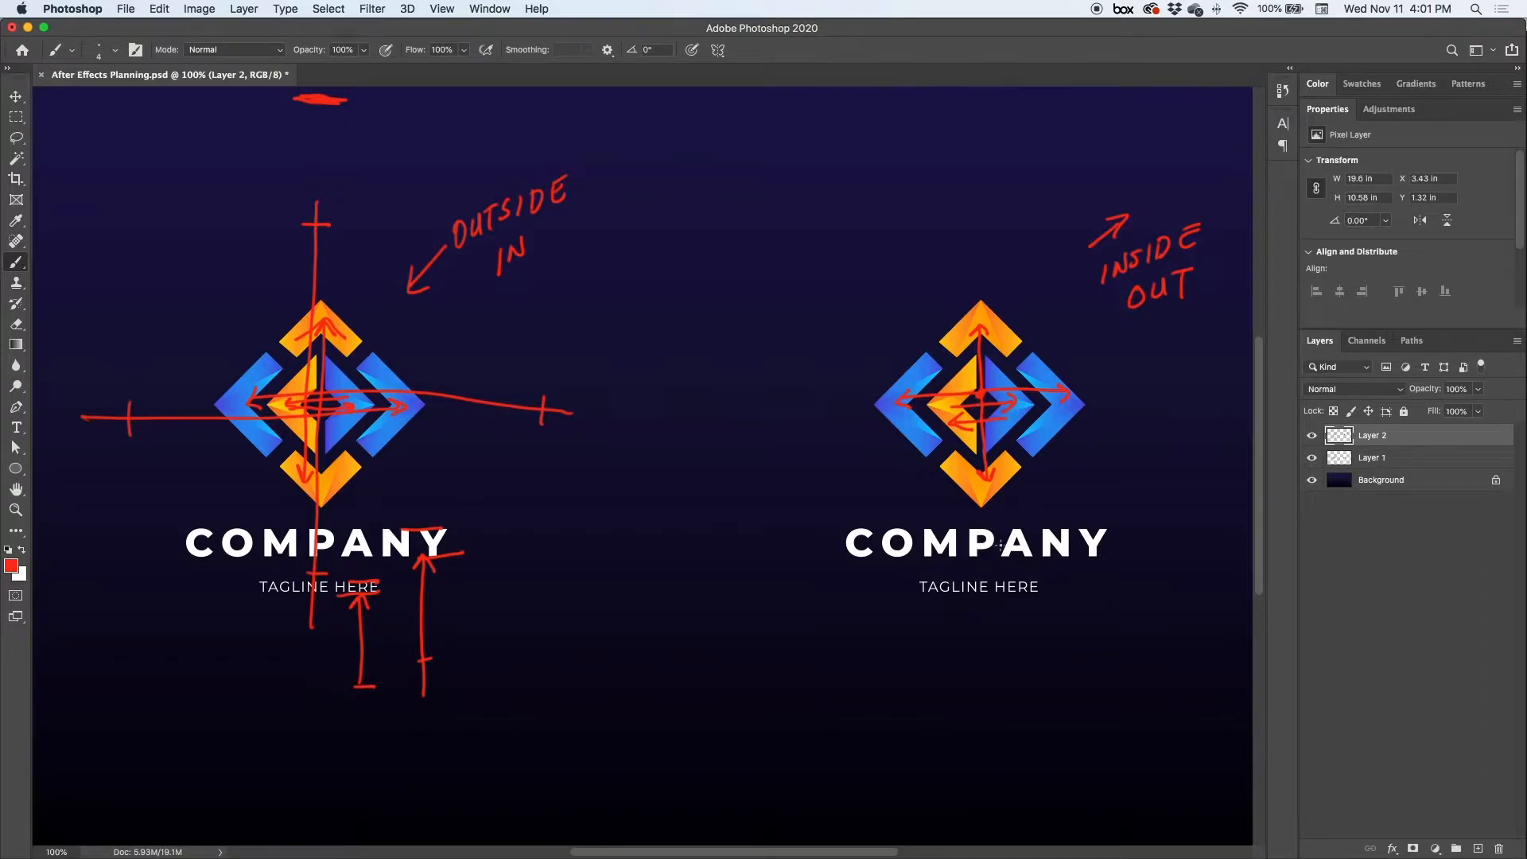
- Mark the second logo's COMPANY and TAGLINE HERE text with lines and draw arrows descending to them from the logo
mouse_move(1027, 527)
left_mouse_down()
mouse_move(1106, 529)
mouse_move(1088, 554)
left_mouse_up()
mouse_move(1066, 412)
left_mouse_down()
mouse_move(1060, 516)
mouse_move(1068, 506)
left_mouse_up()
mouse_move(986, 588)
left_mouse_down()
mouse_move(1043, 587)
mouse_move(1032, 592)
left_mouse_up()
left_click_drag(1015, 429, 1015, 570)
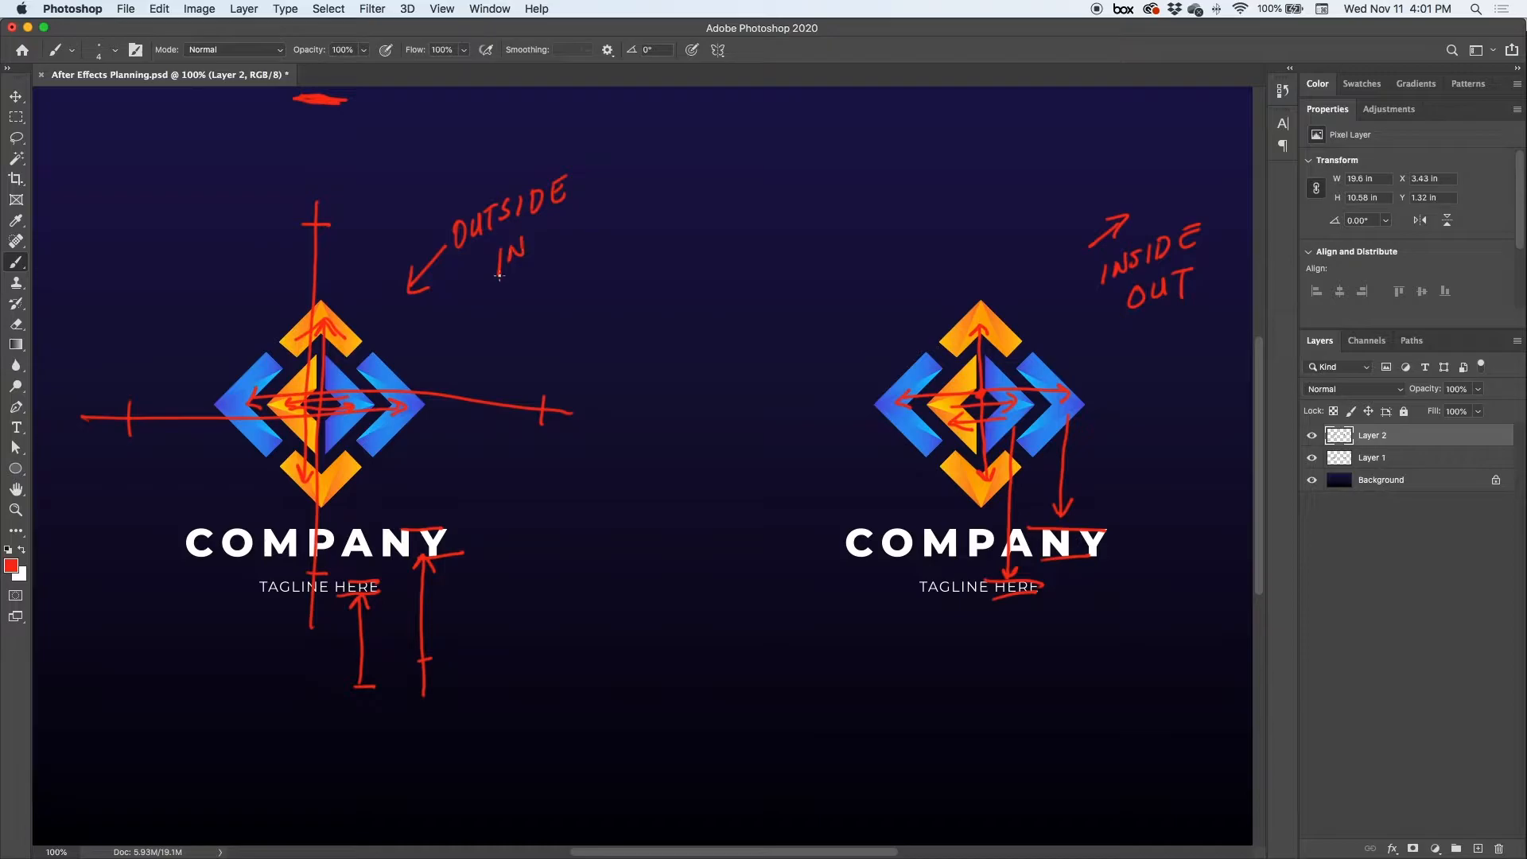
- Add an underlined check mark and "#2" above the second logo, and write "#1" above the first logo
mouse_move(904, 250)
left_mouse_down()
mouse_move(909, 264)
mouse_move(938, 228)
left_mouse_up()
left_click_drag(891, 281, 936, 271)
left_click_drag(889, 208, 893, 236)
left_click_drag(873, 231, 902, 217)
left_click_drag(912, 194, 918, 211)
left_click_drag(167, 232, 170, 259)
left_click_drag(150, 253, 186, 247)
left_click_drag(189, 203, 202, 244)
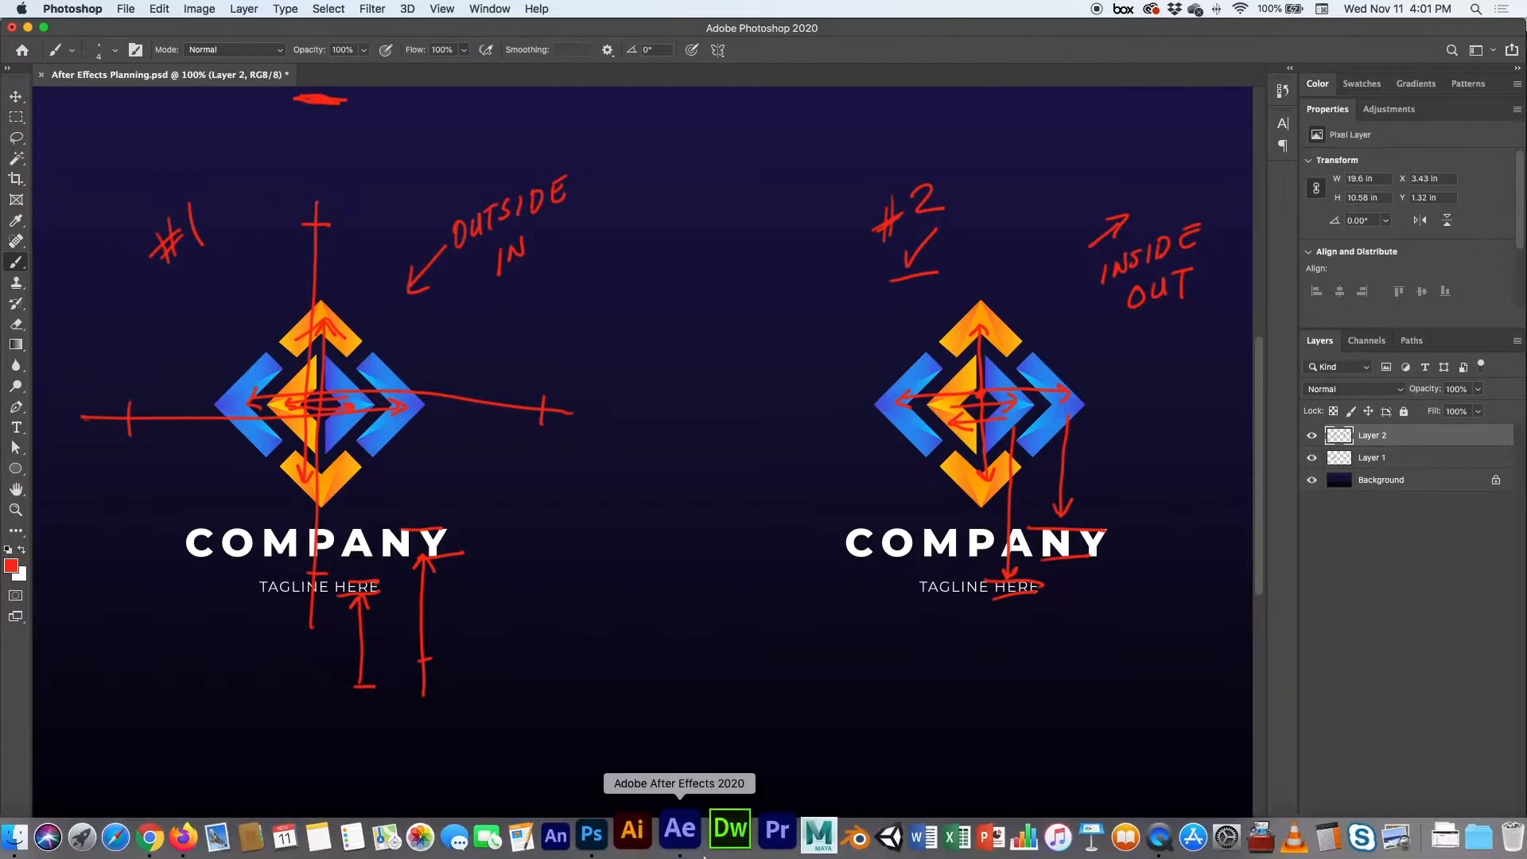
- Switch to After Effects, reveal the Logo Top layer's Position keyframes, and scrub its motion through to 0;00;02;07
left_click(689, 833)
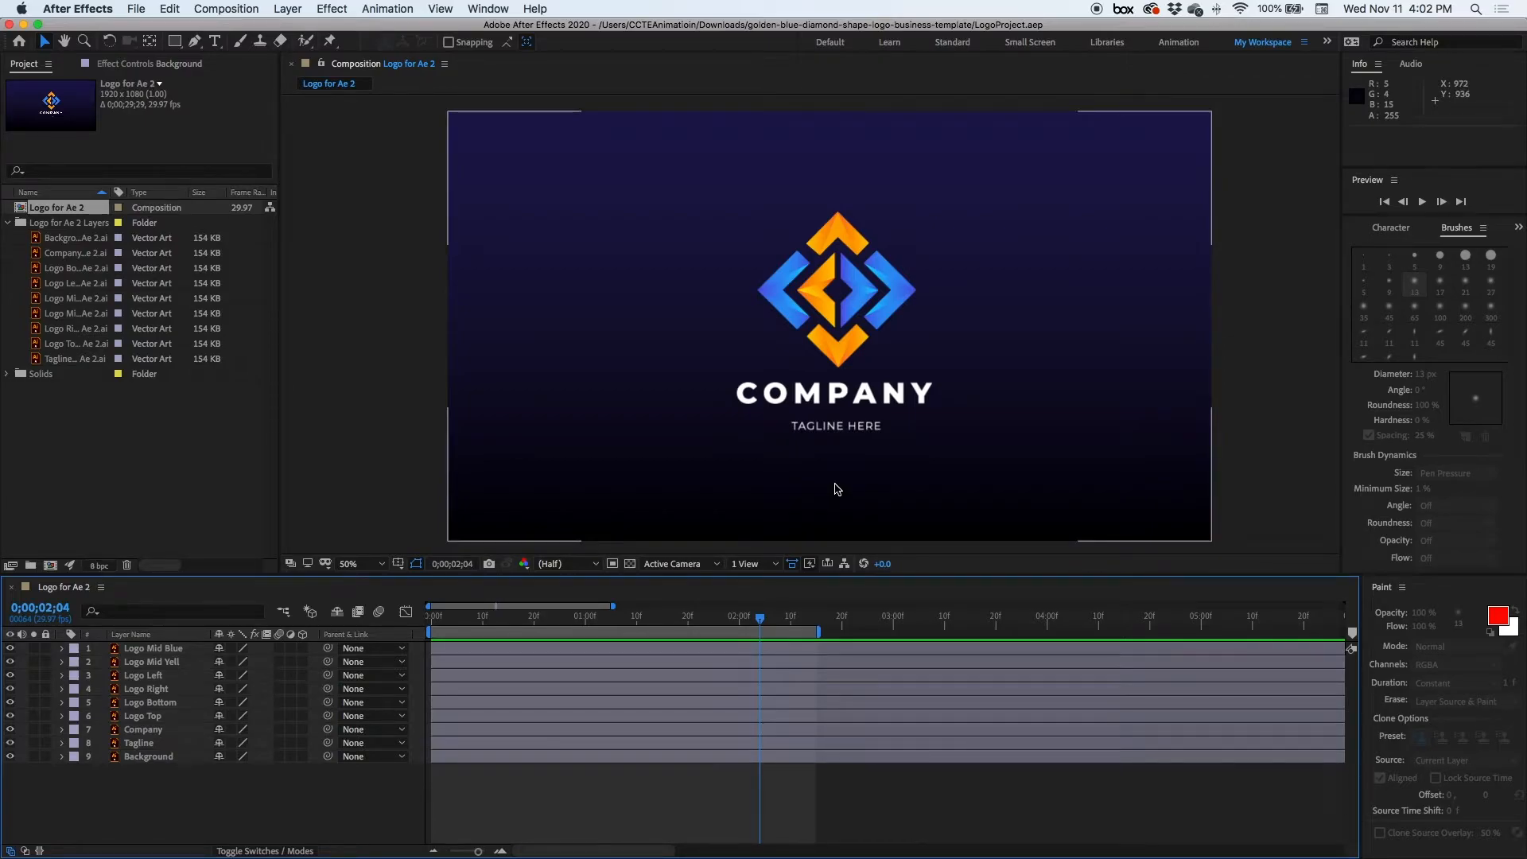
left_click_drag(757, 618, 642, 621)
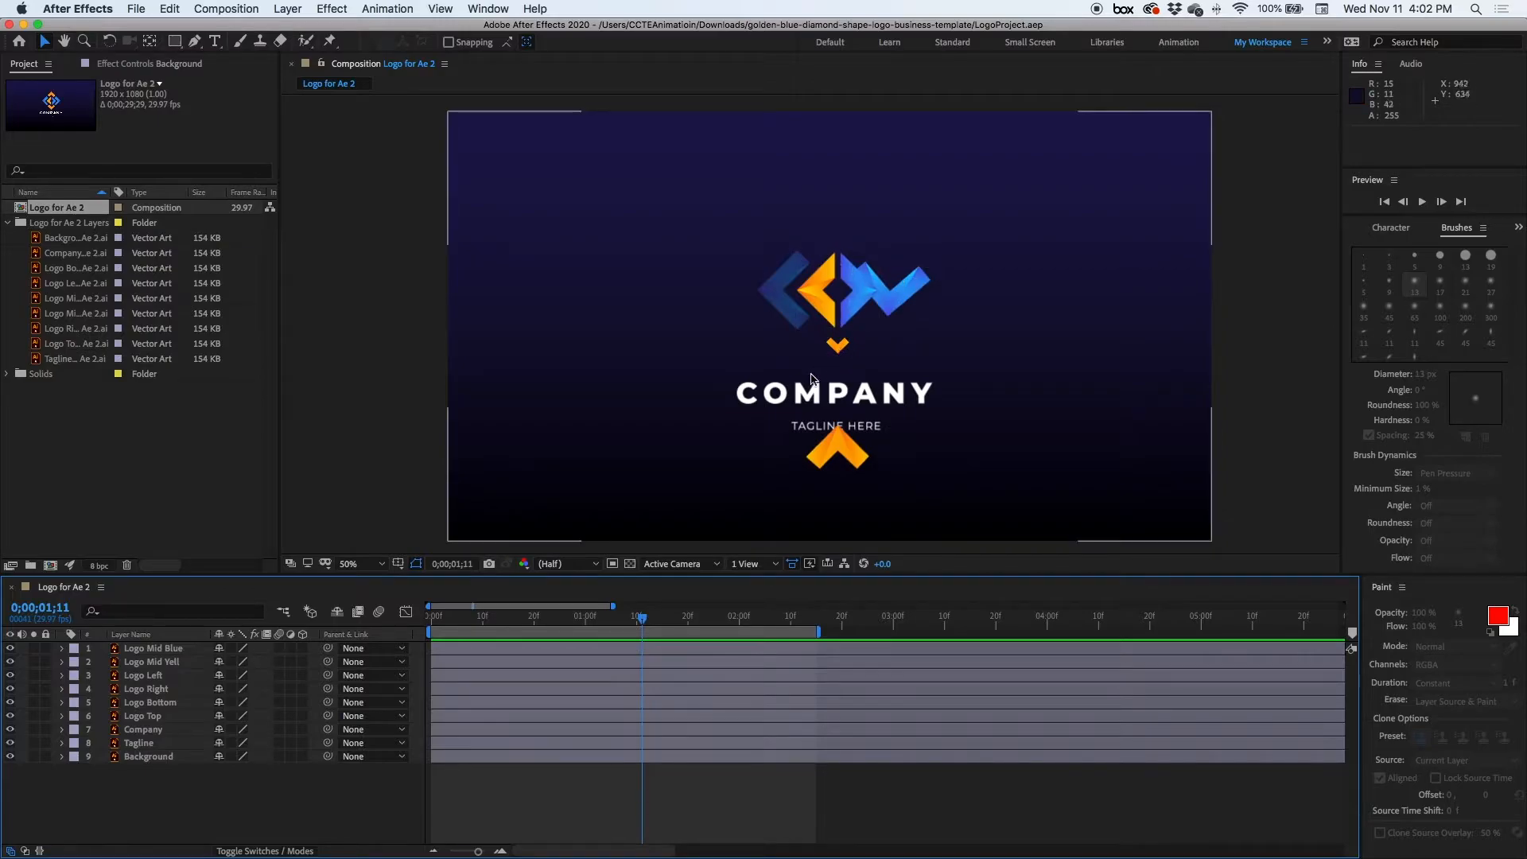
left_click(828, 451)
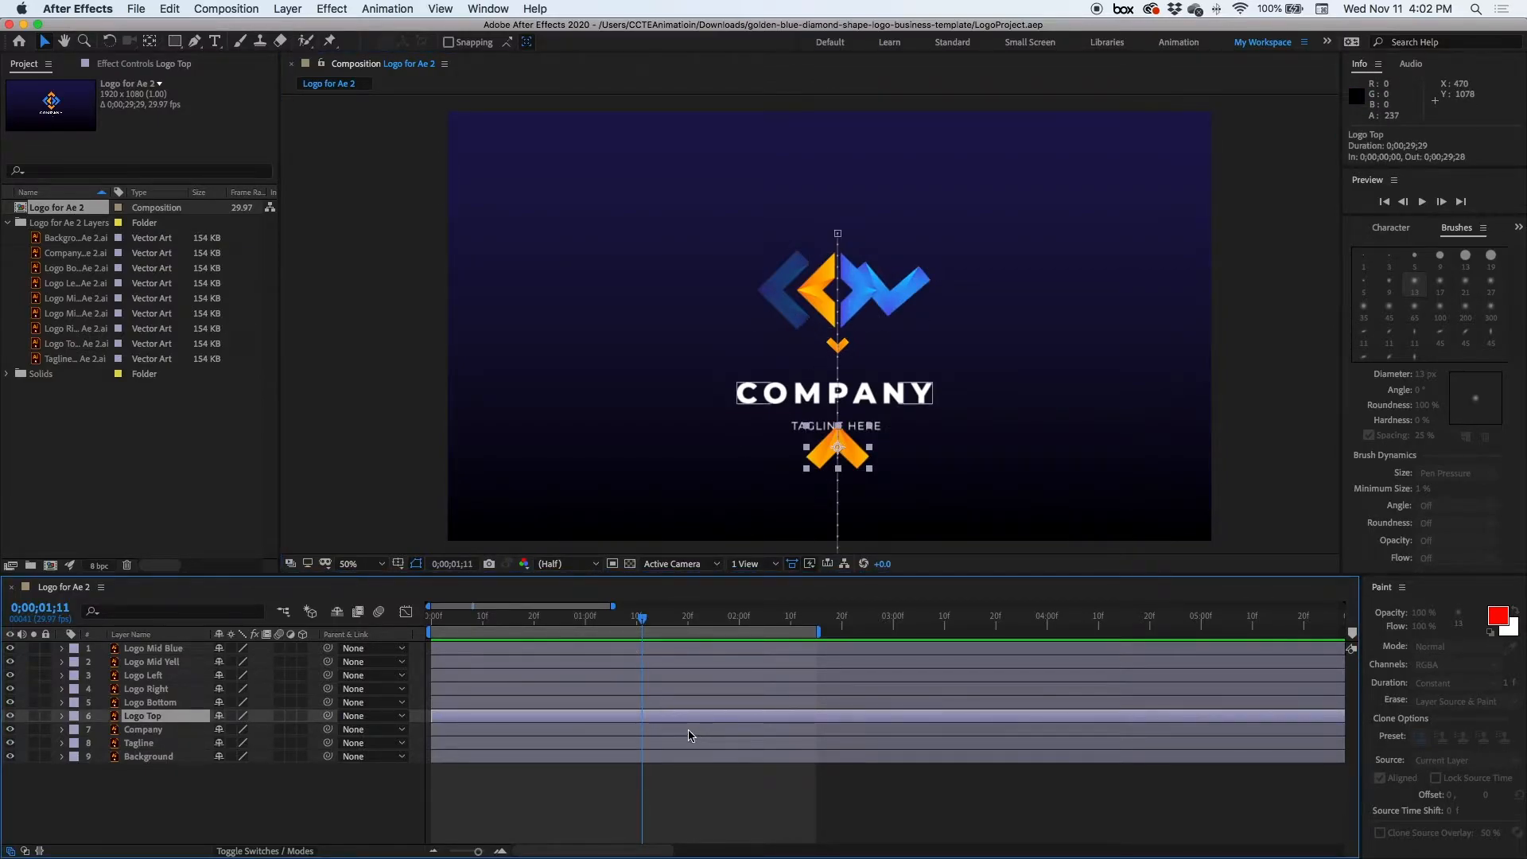
key("p")
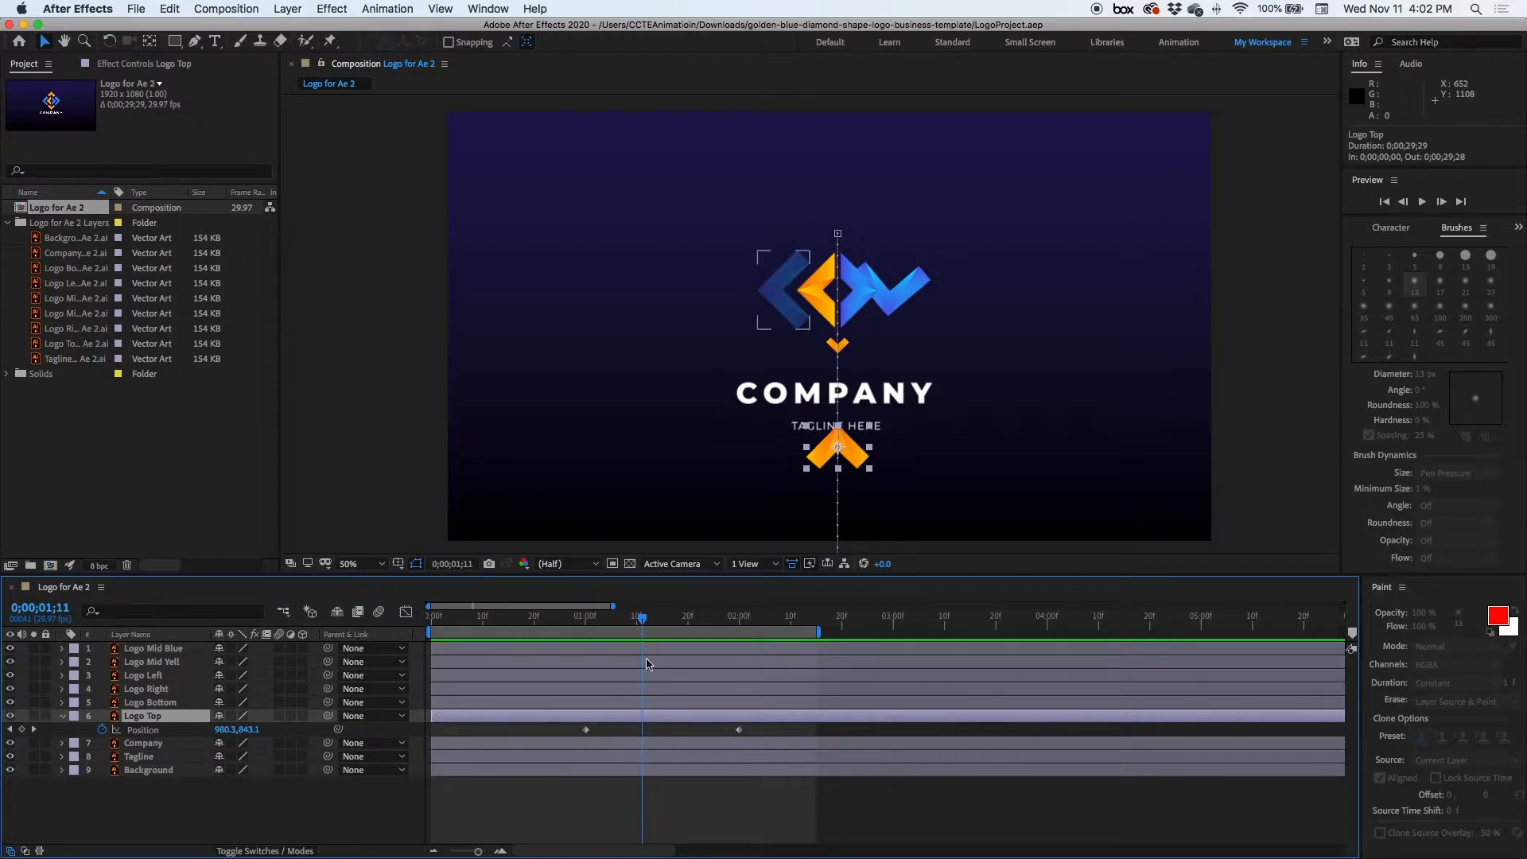
mouse_move(643, 621)
left_mouse_down()
mouse_move(619, 620)
mouse_move(658, 624)
left_mouse_up()
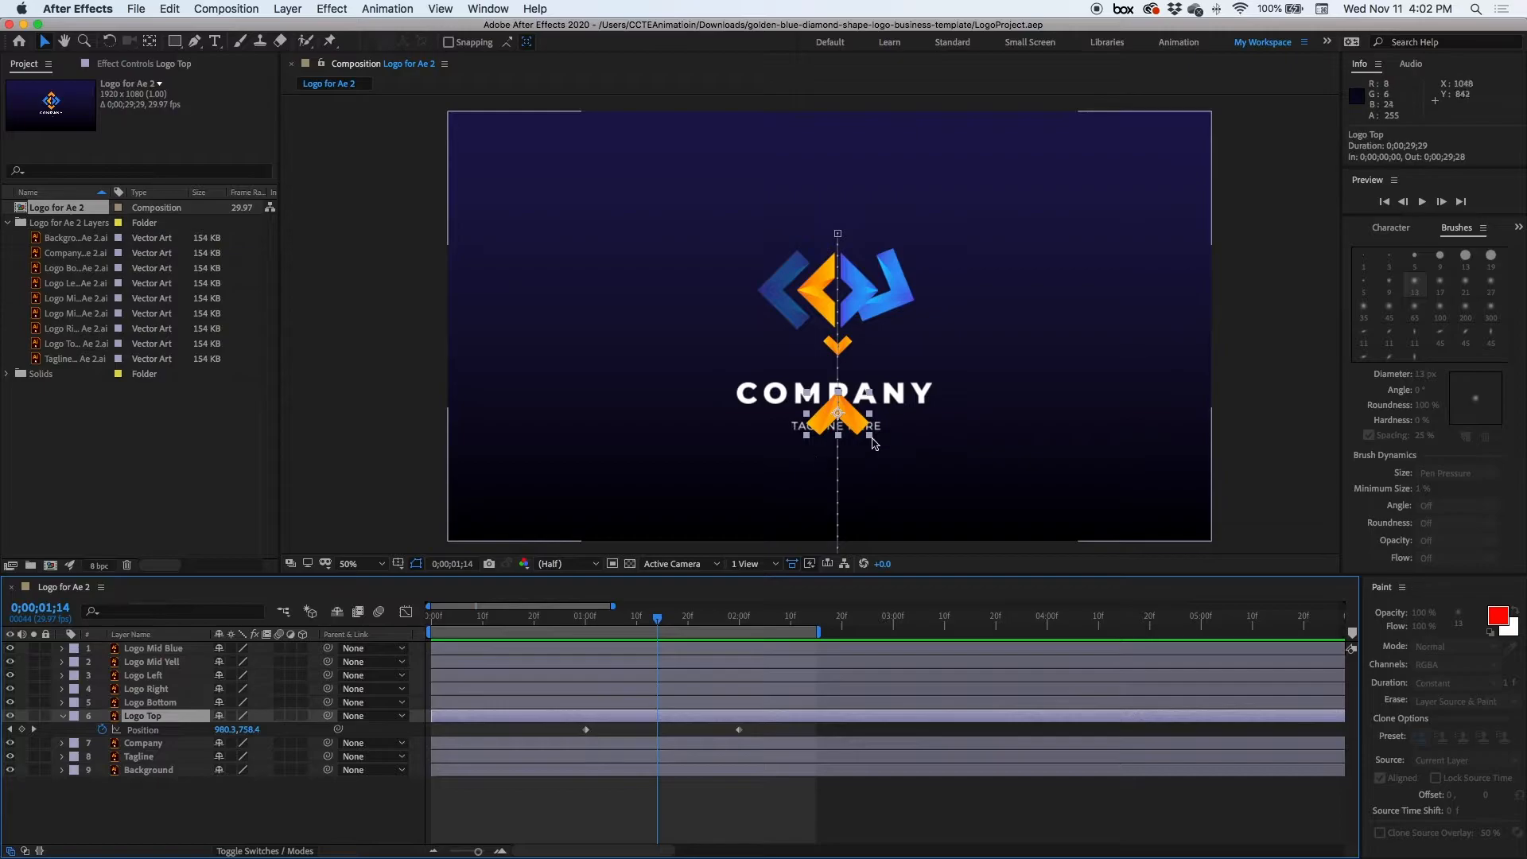
left_click_drag(665, 616, 775, 619)
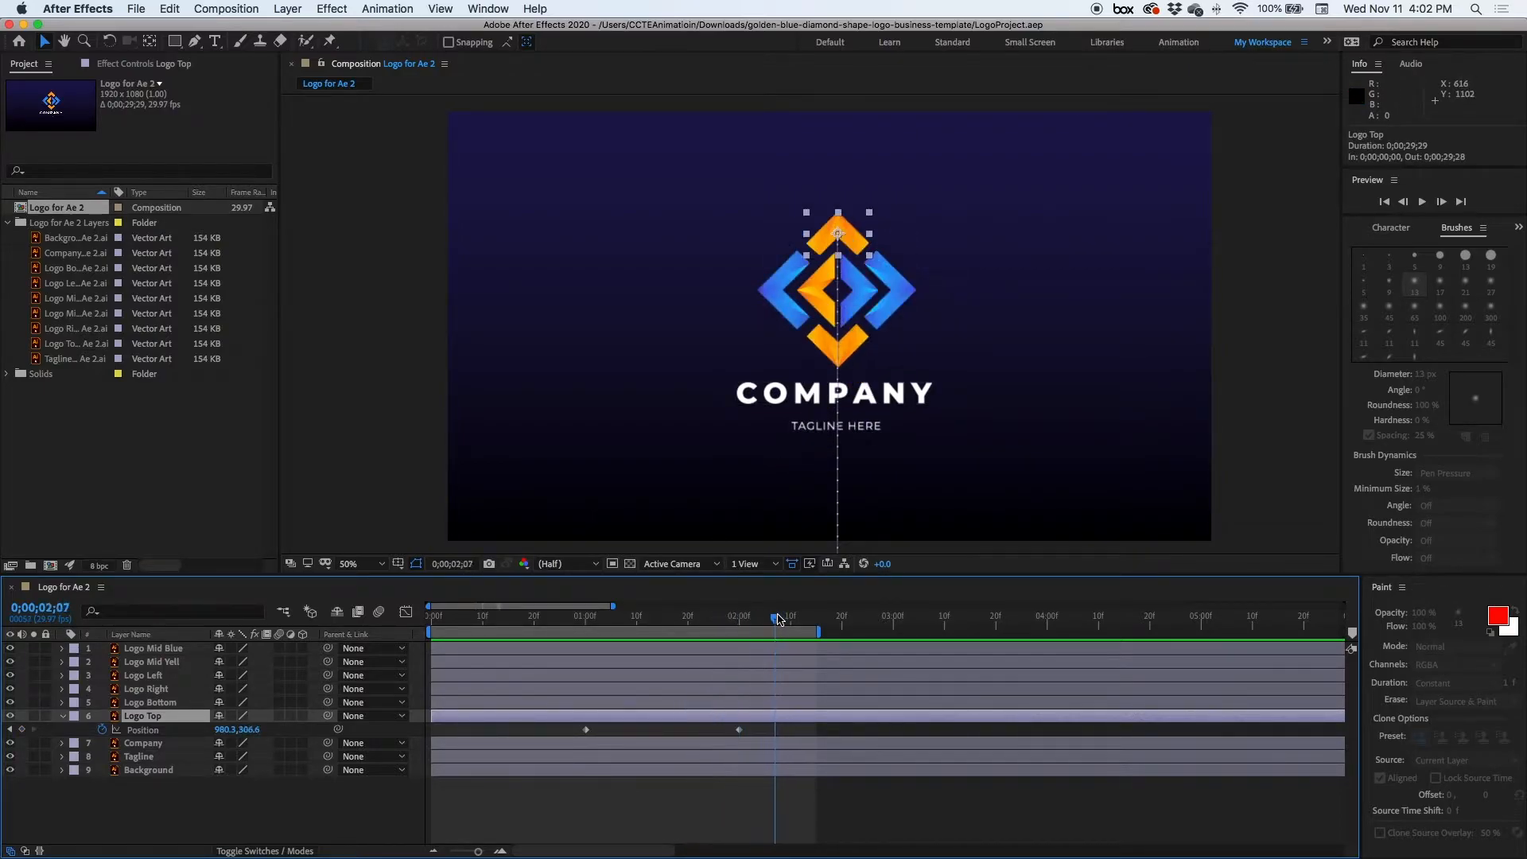
- Test deleting both Logo Top Position keyframes at 0;00;02;07 and 0;00;01;09, undoing each, and clear them at 0;00;02;05
left_click_drag(561, 726, 750, 732)
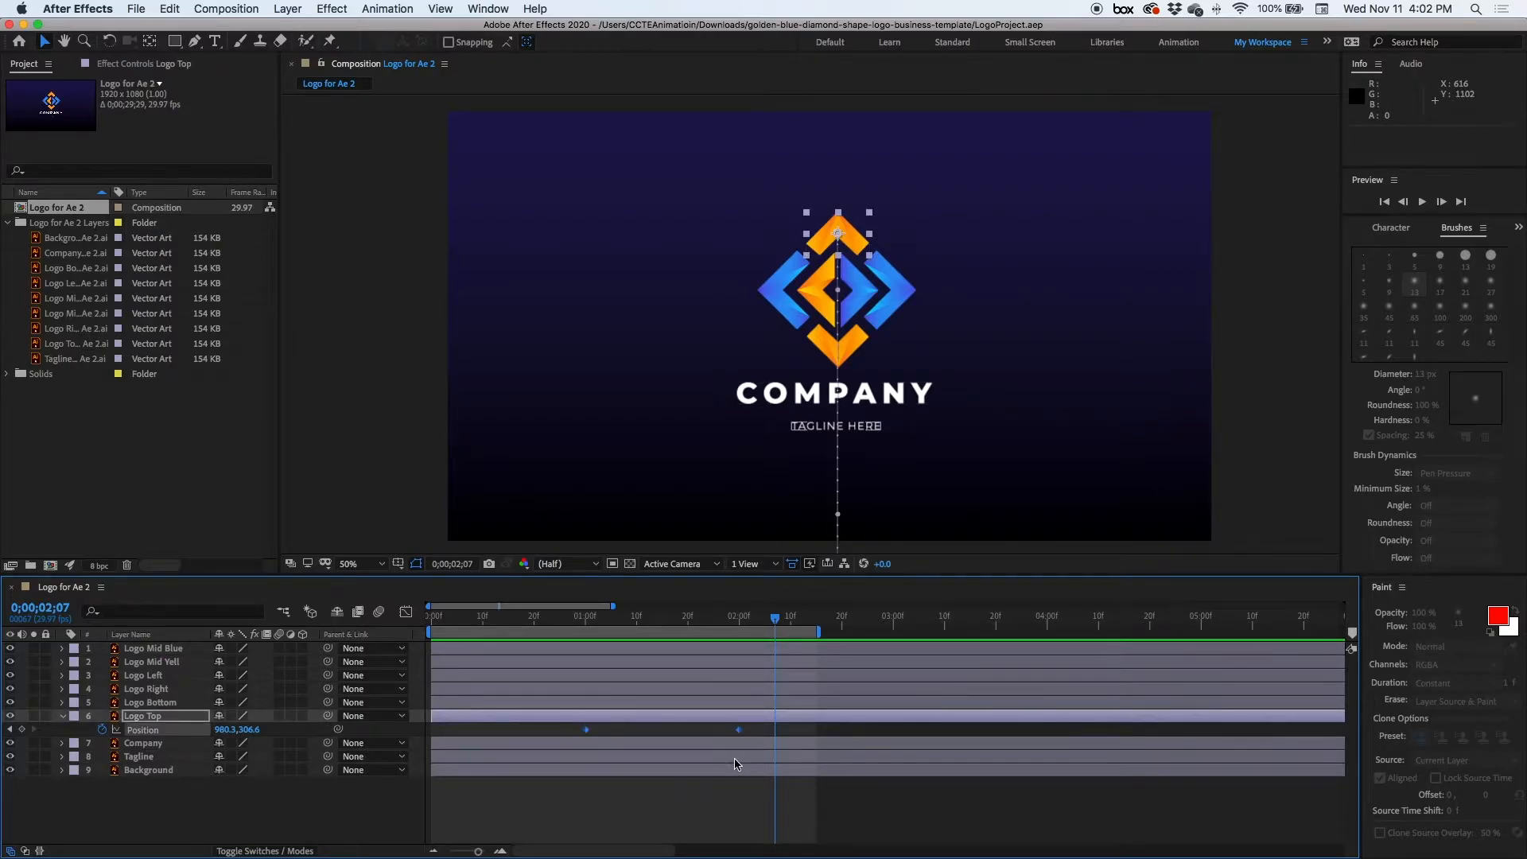
key("Delete")
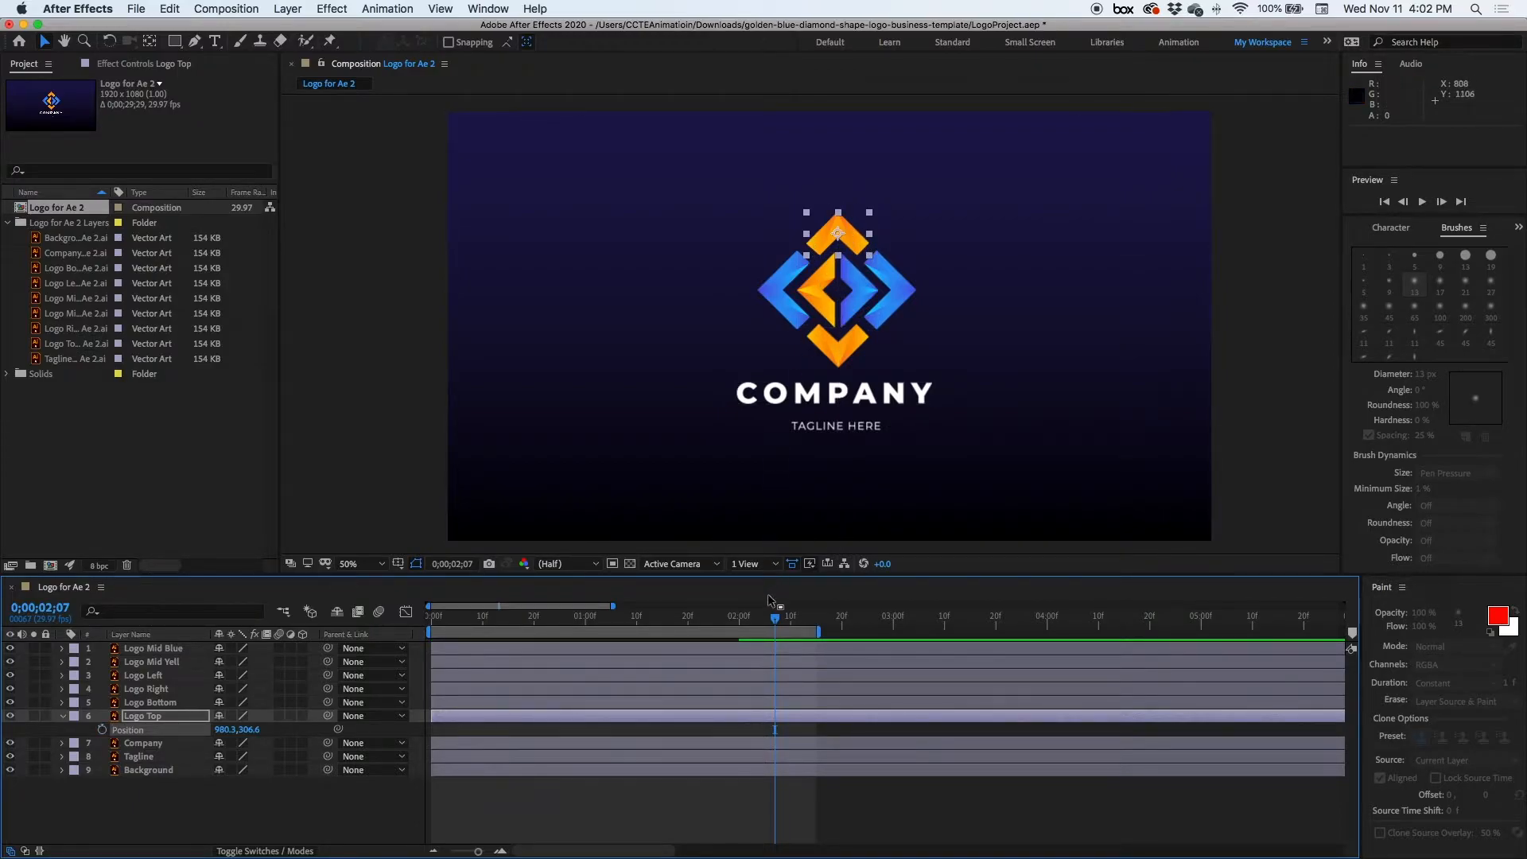
key("super+z")
left_click_drag(772, 629, 634, 630)
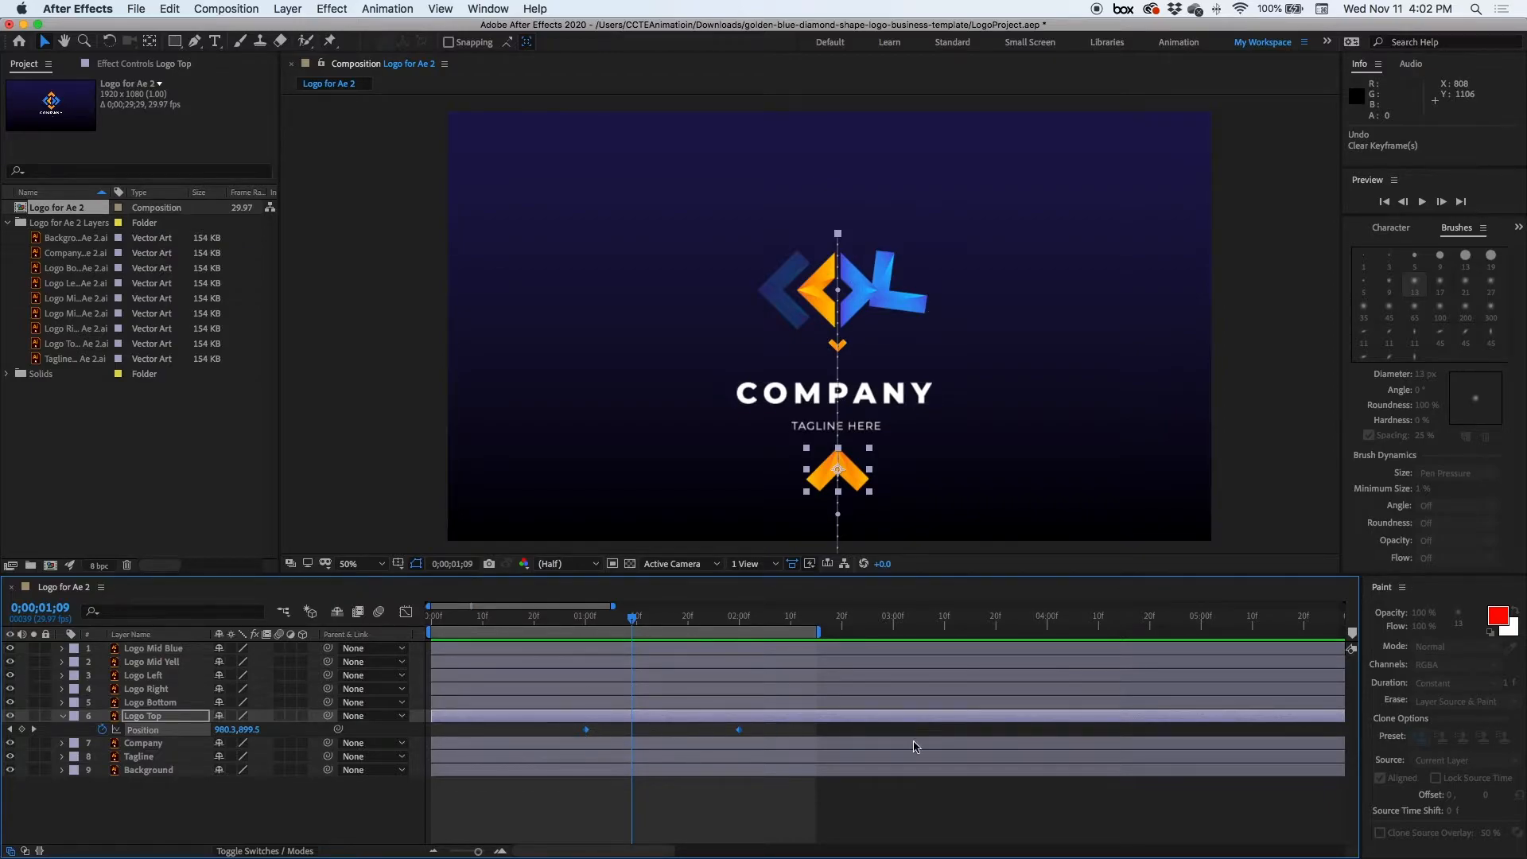
key("Delete")
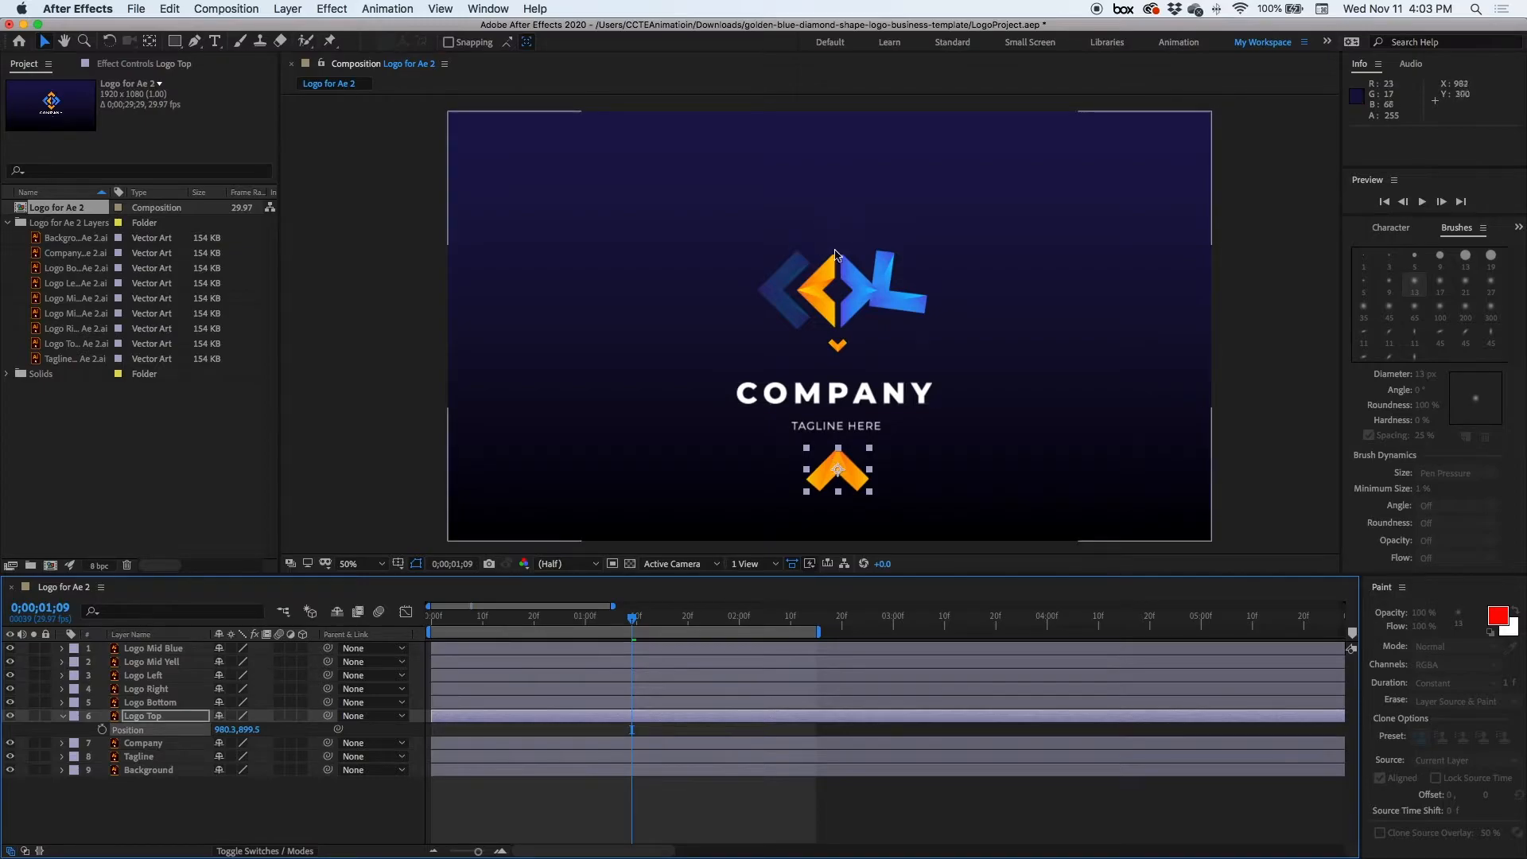
key("super+z")
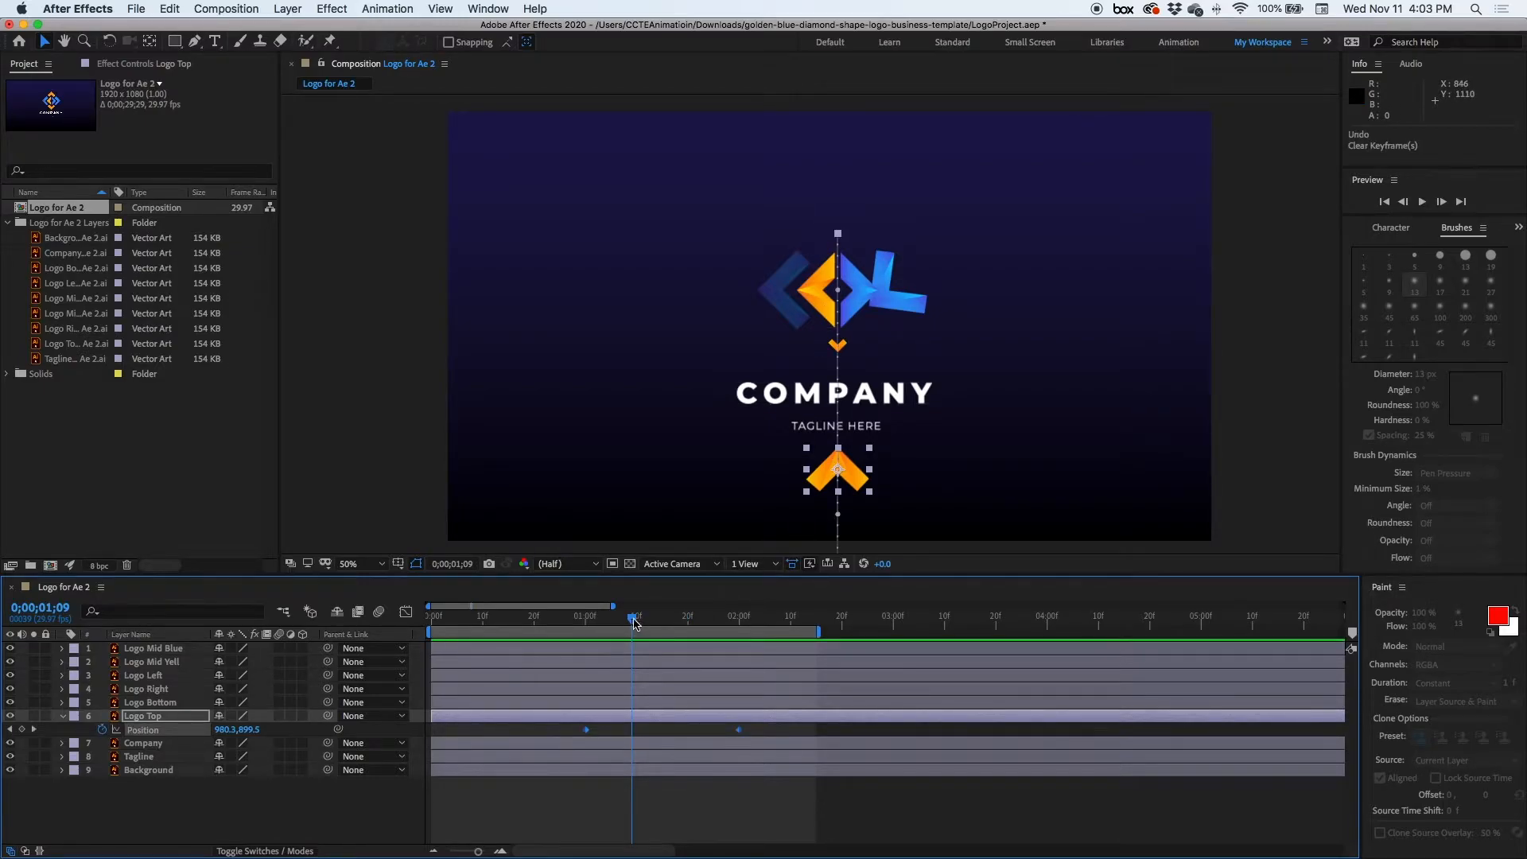
left_click_drag(634, 622, 765, 621)
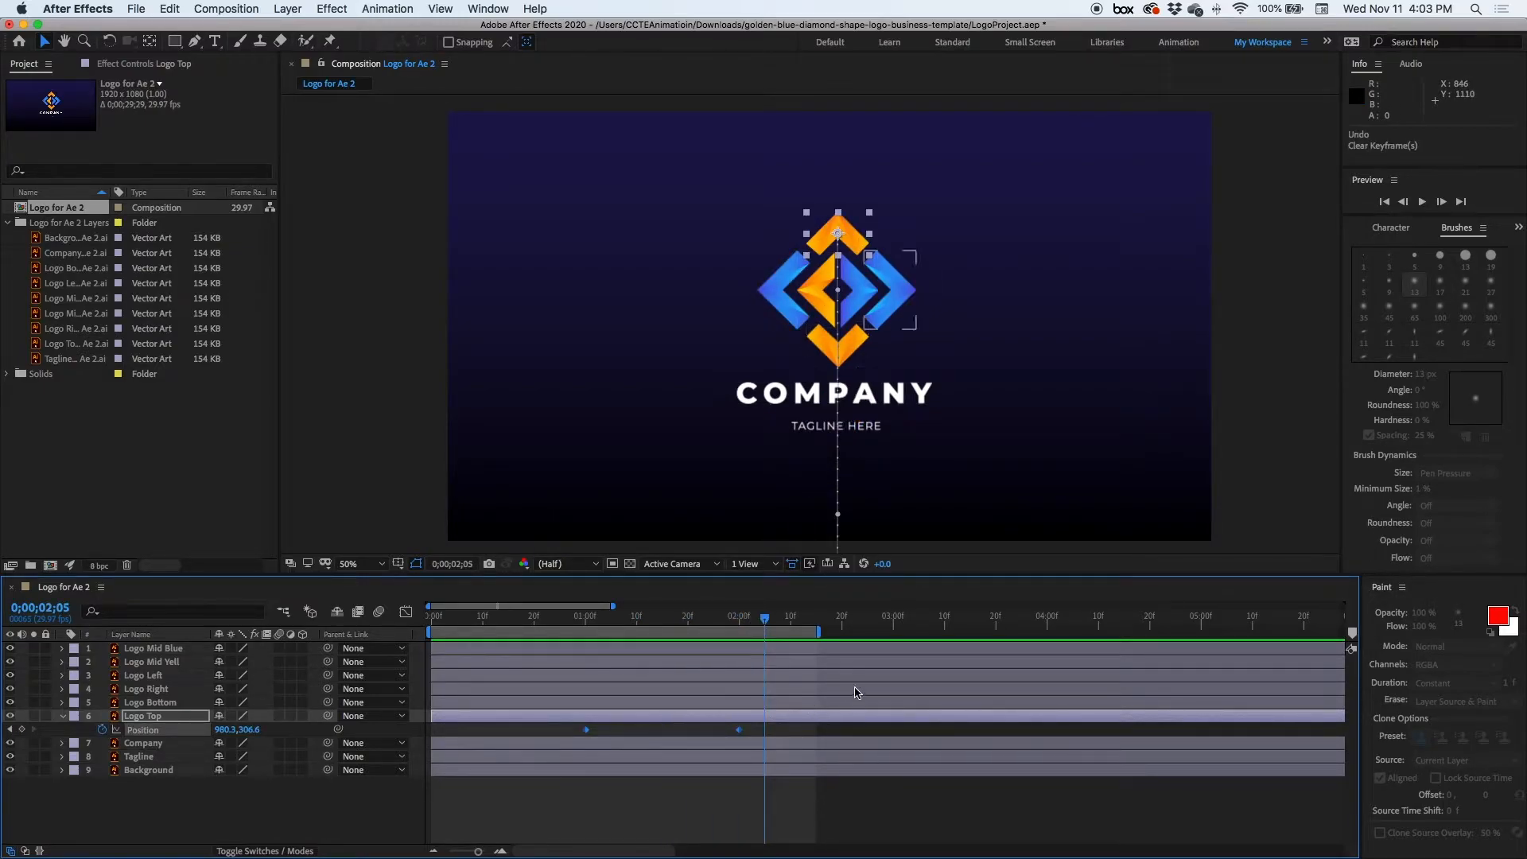
- Delete both Rotation keyframes from the Logo Right layer with the time kept at 0;00;02;05
left_click(897, 300)
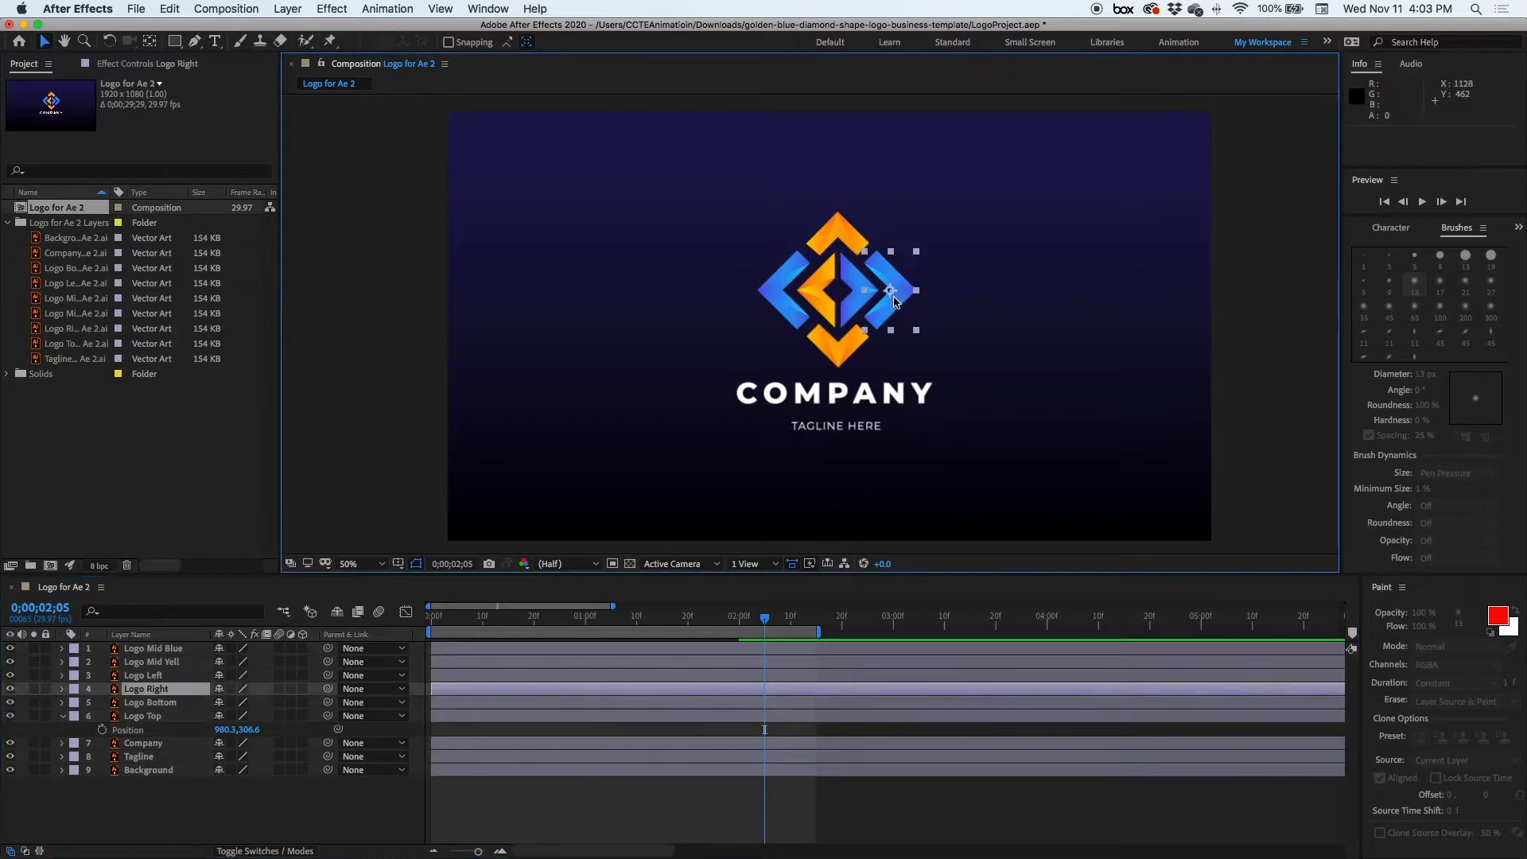
left_click(741, 689)
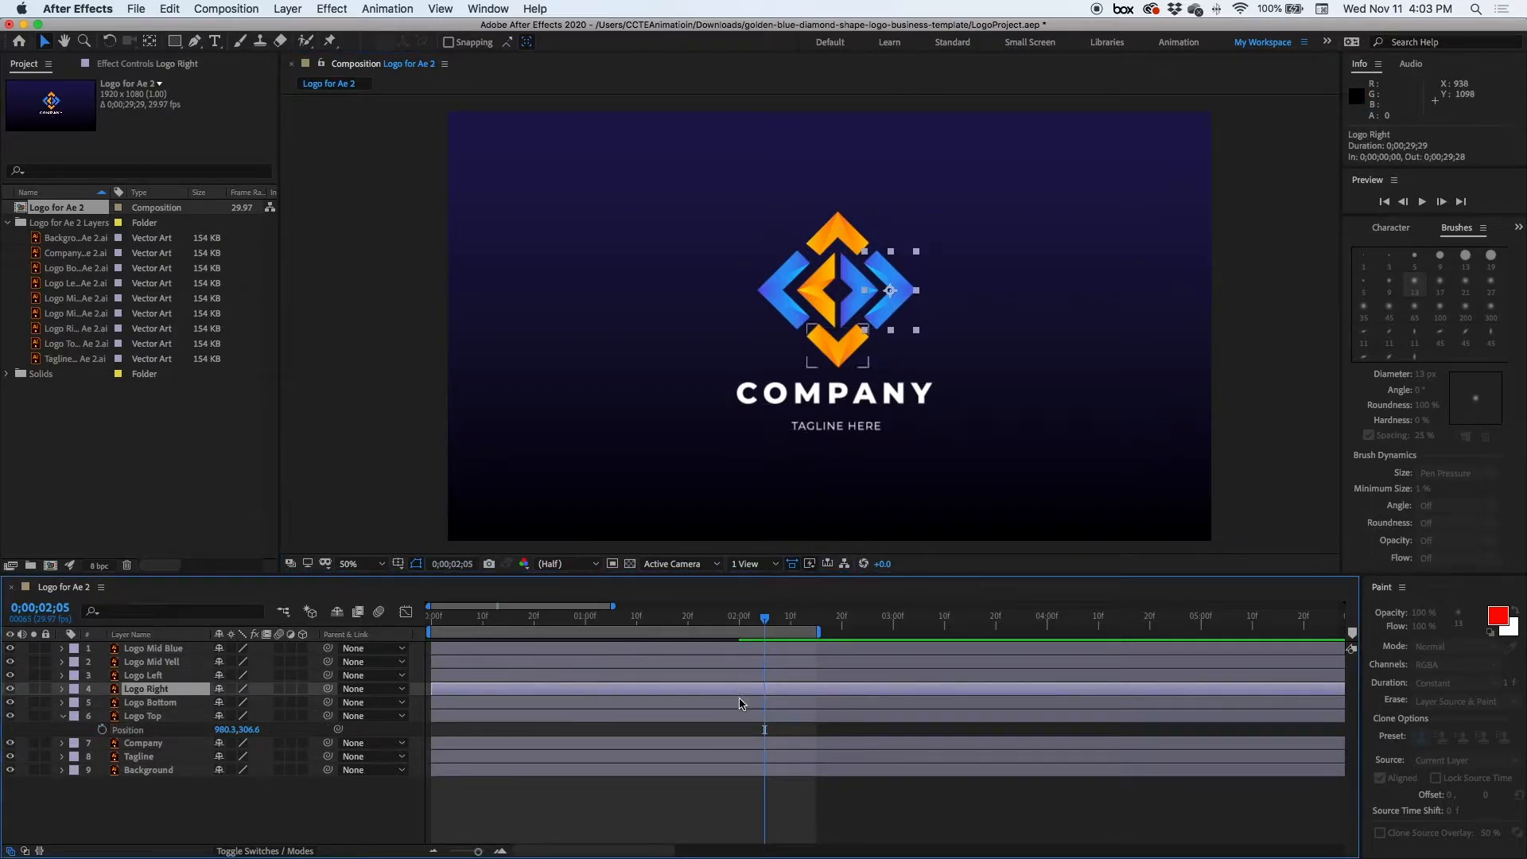
key("r")
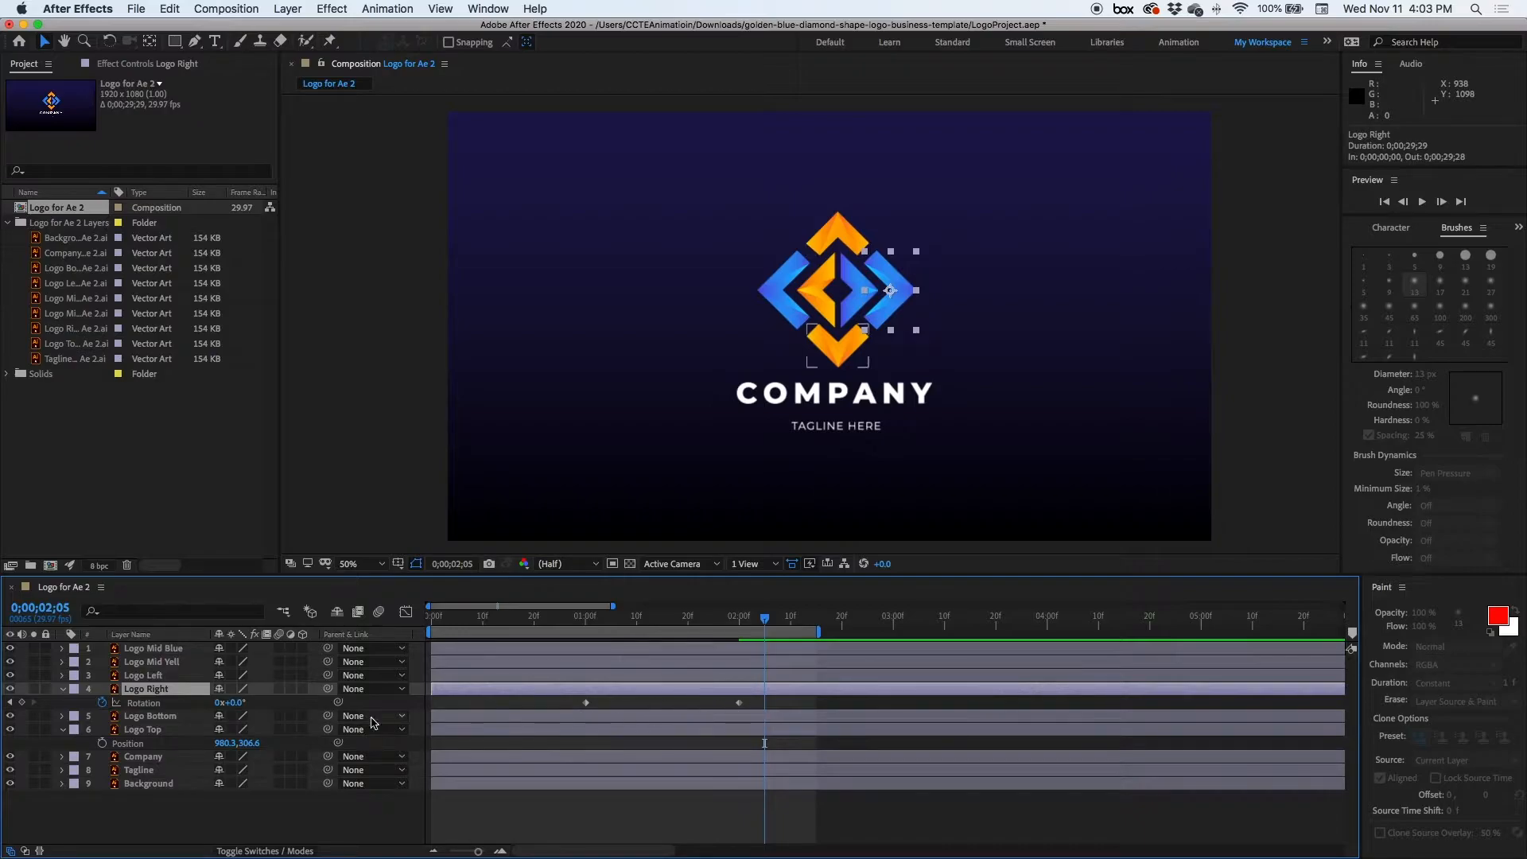
left_click_drag(561, 706, 766, 720)
key("Delete")
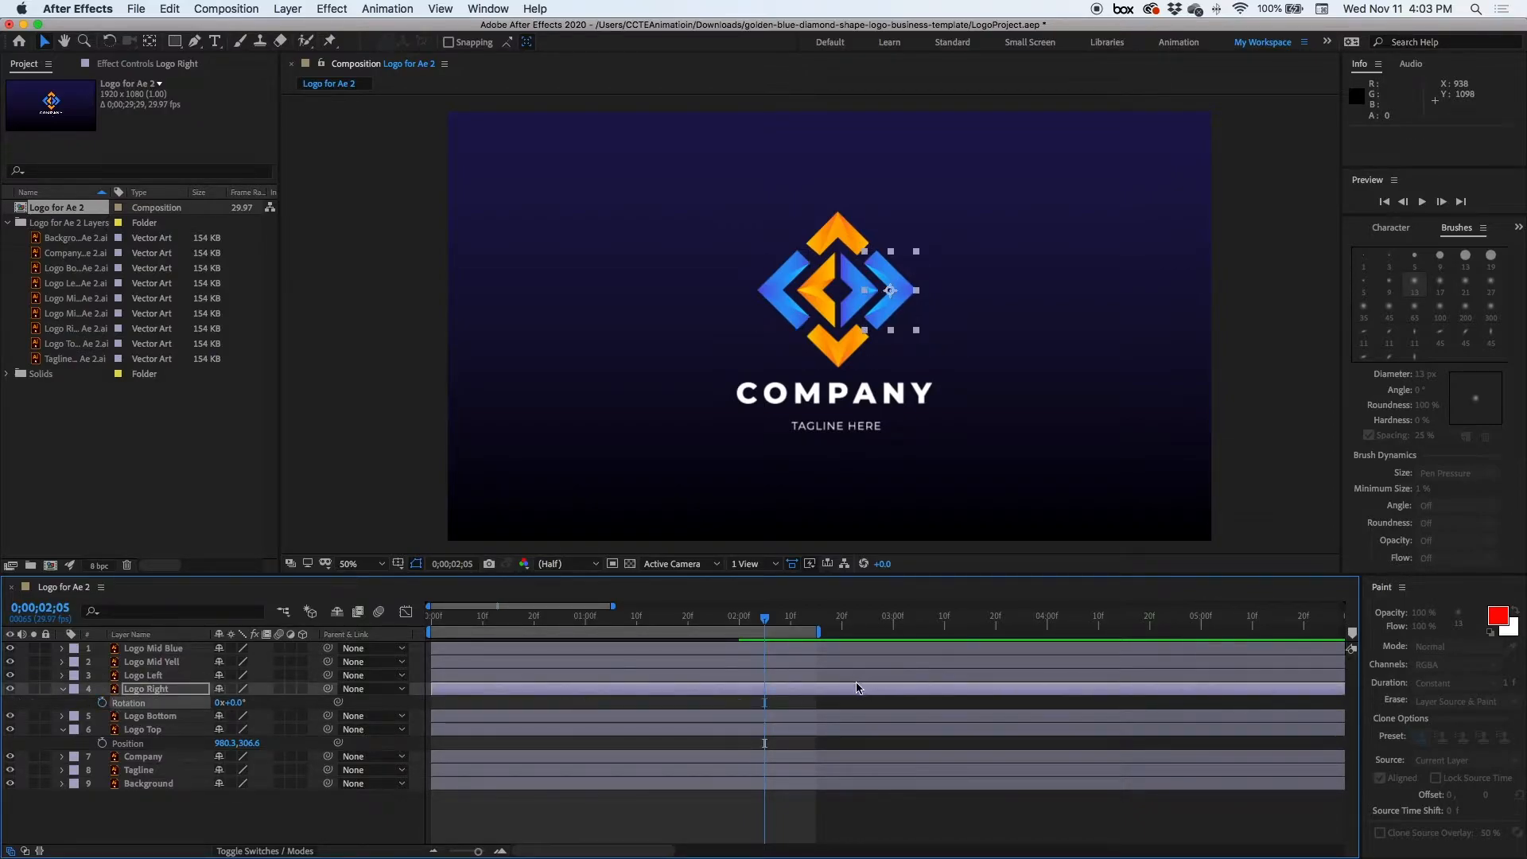
- Reveal the Logo Bottom layer's Scale property and delete both of its keyframes
left_click(839, 343)
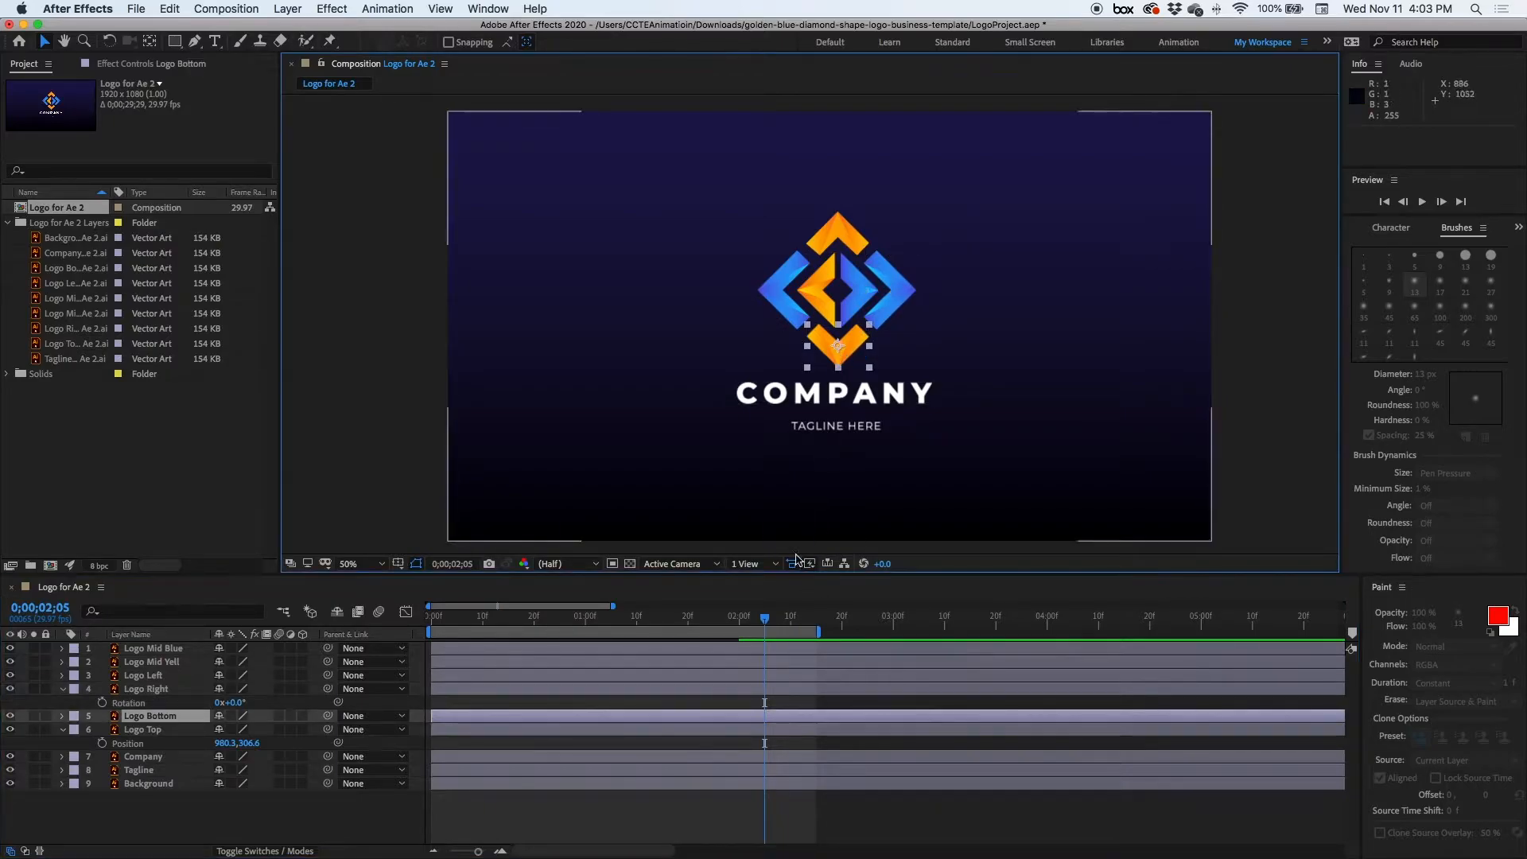
left_click(728, 724)
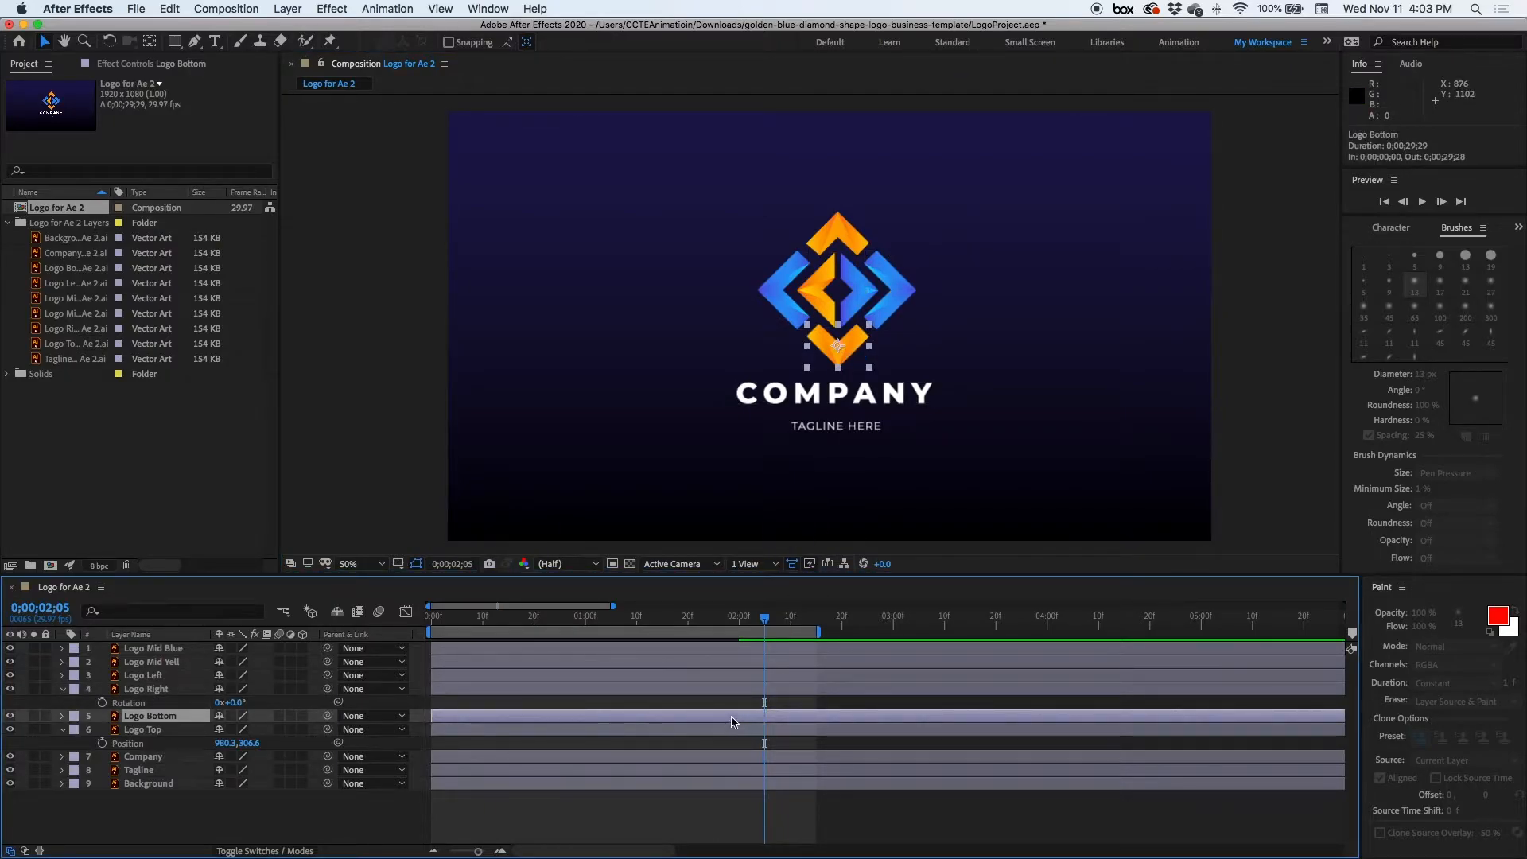
key("s")
left_click_drag(633, 728, 751, 726)
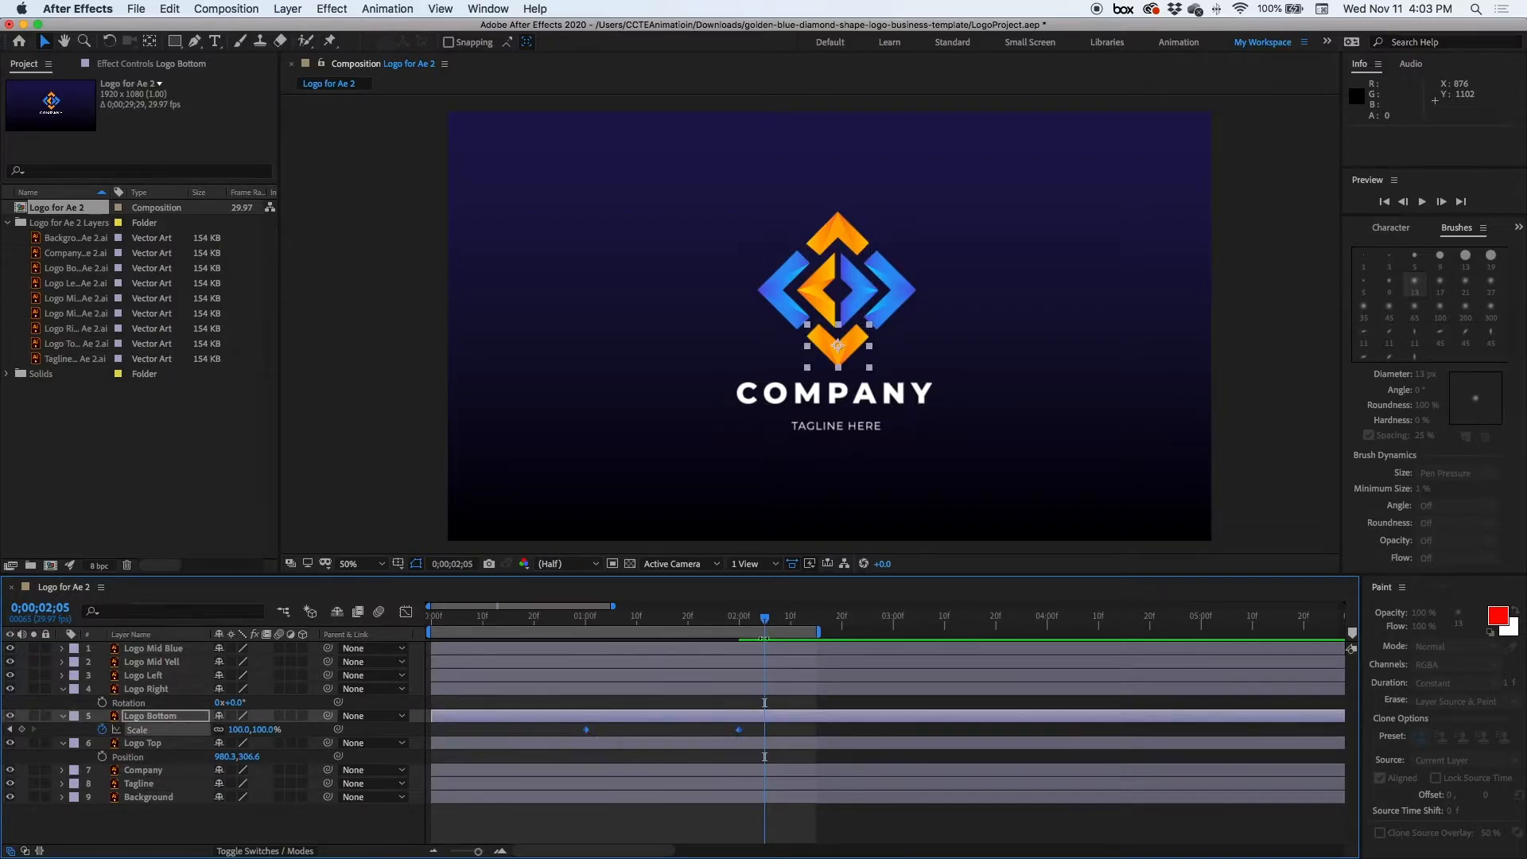
key("Delete")
- Delete both Opacity keyframes from the Logo Left layer and move the current time back to 0;00;01;01
left_click(700, 675)
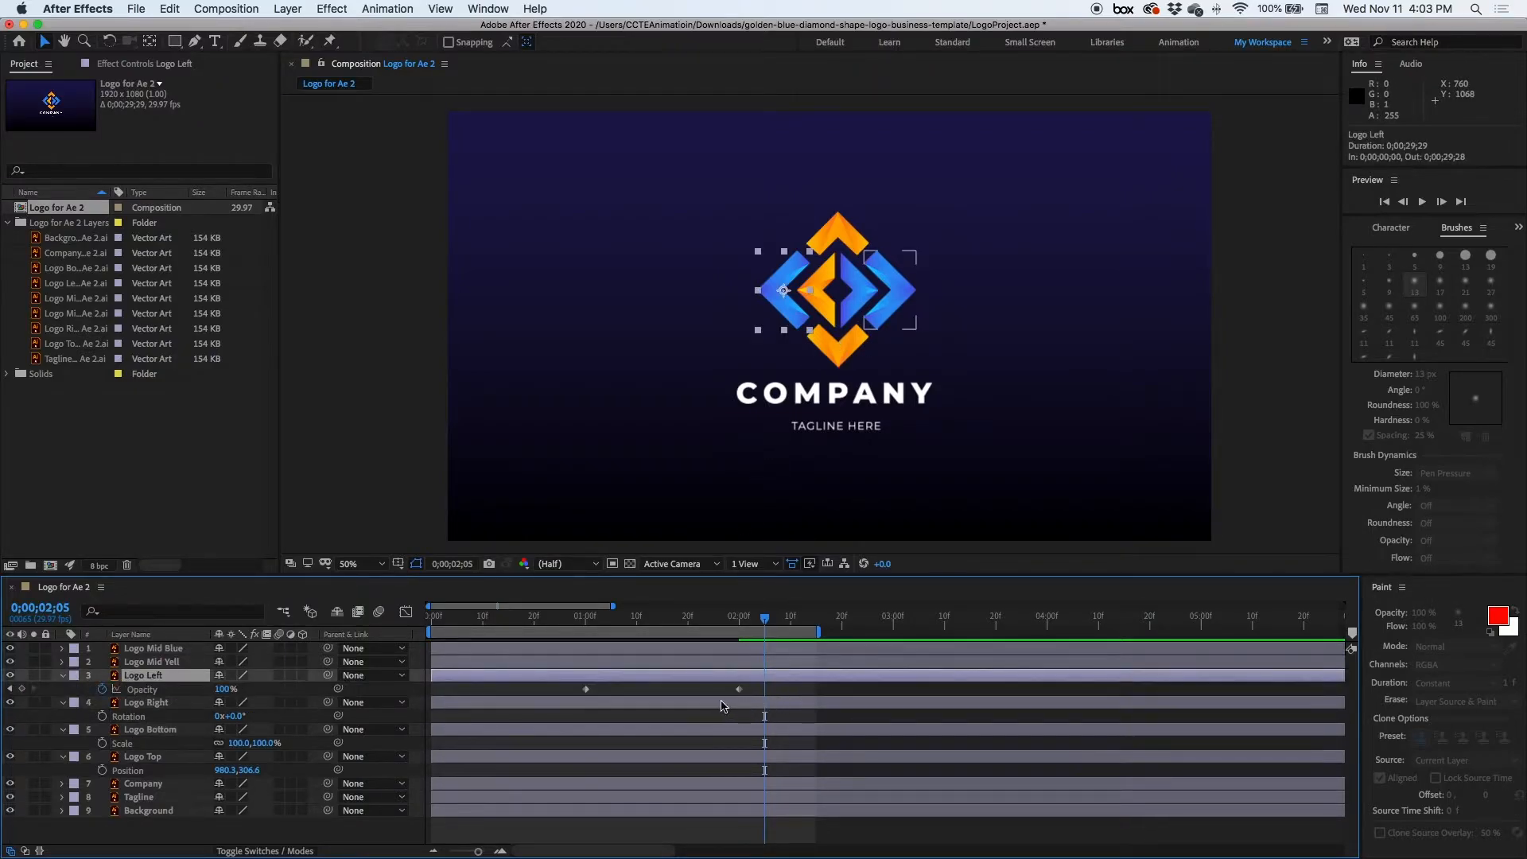
key("t")
left_click_drag(572, 686, 757, 701)
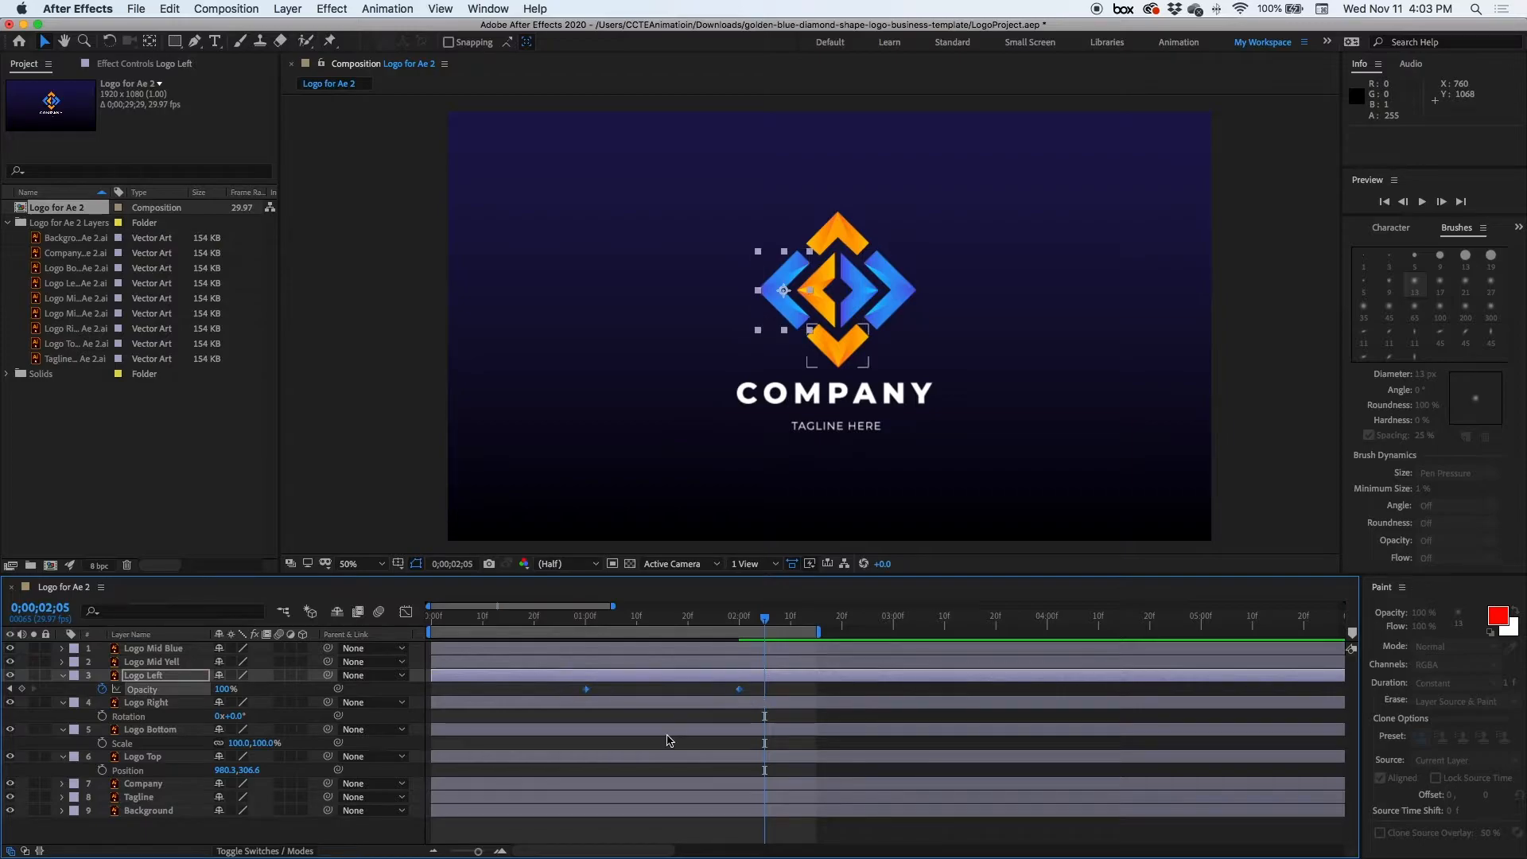
key("Delete")
left_click_drag(764, 618, 592, 619)
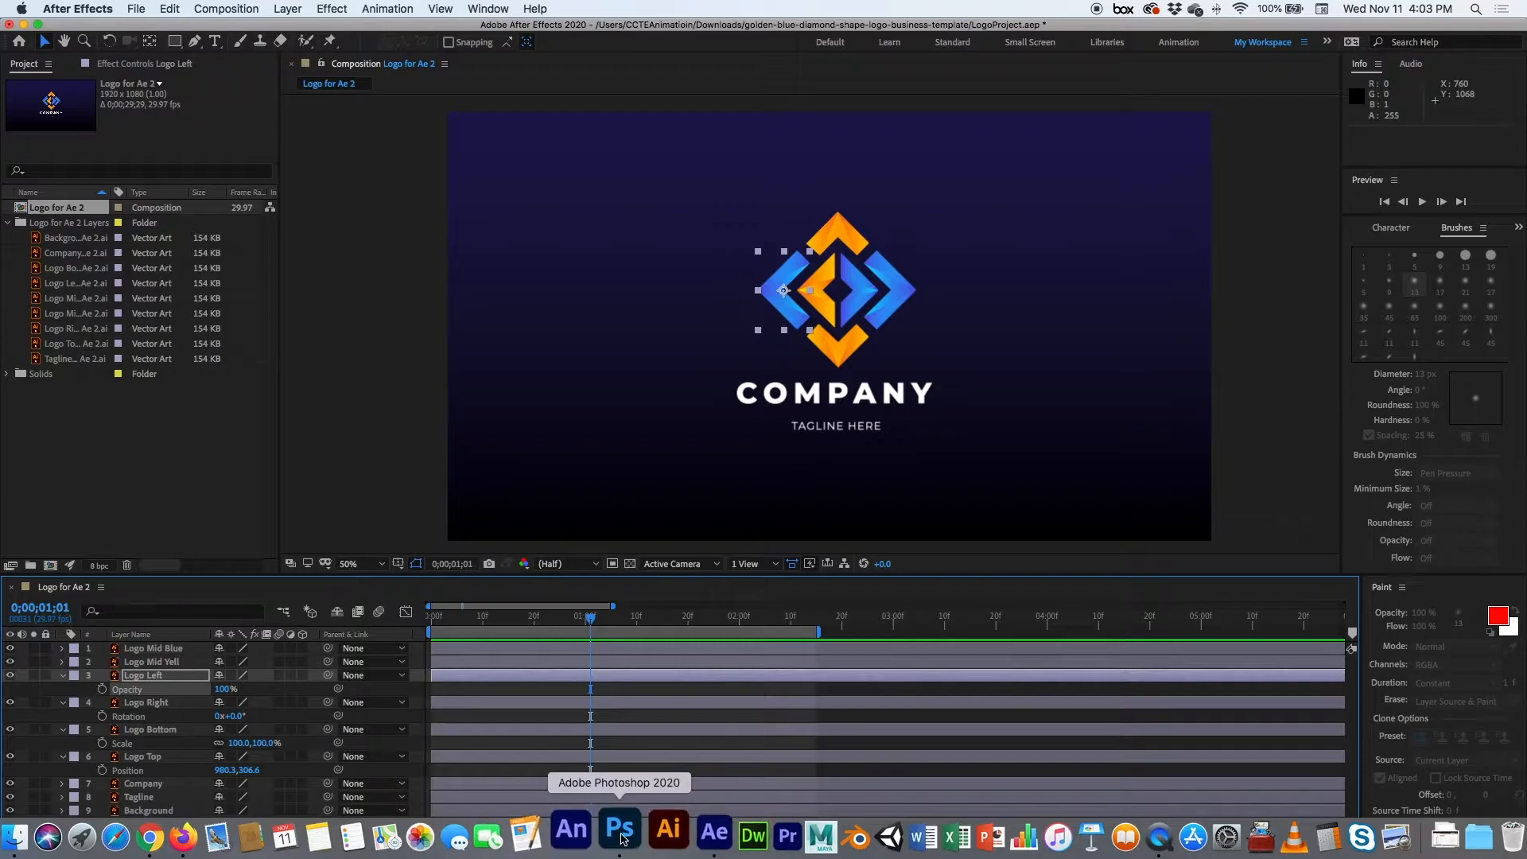
- In Photoshop, use a green brush to circle and number the second logo's inner pieces 1, outer pieces 2, and company text with tagline 3
left_click(620, 833)
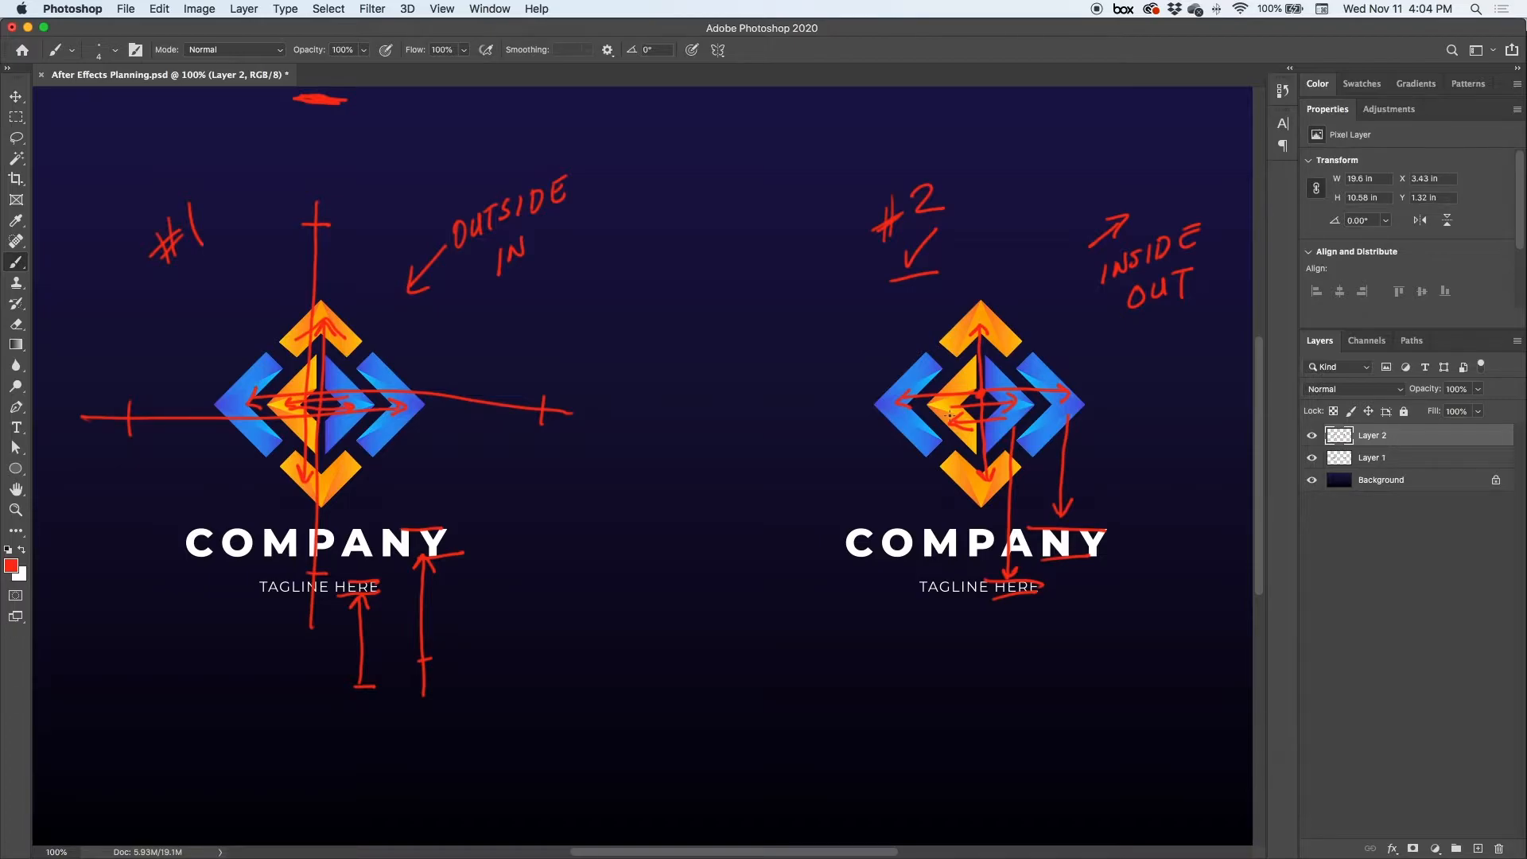
left_click(12, 566)
left_click(1294, 456)
left_click(1430, 306)
mouse_move(1004, 368)
left_mouse_down()
mouse_move(988, 450)
mouse_move(1026, 381)
mouse_move(980, 299)
mouse_move(895, 423)
mouse_move(1057, 446)
mouse_move(1073, 355)
mouse_move(1083, 322)
left_mouse_up()
mouse_move(1102, 515)
left_mouse_down()
mouse_move(915, 509)
mouse_move(1112, 549)
mouse_move(1117, 501)
mouse_move(1108, 519)
left_mouse_up()
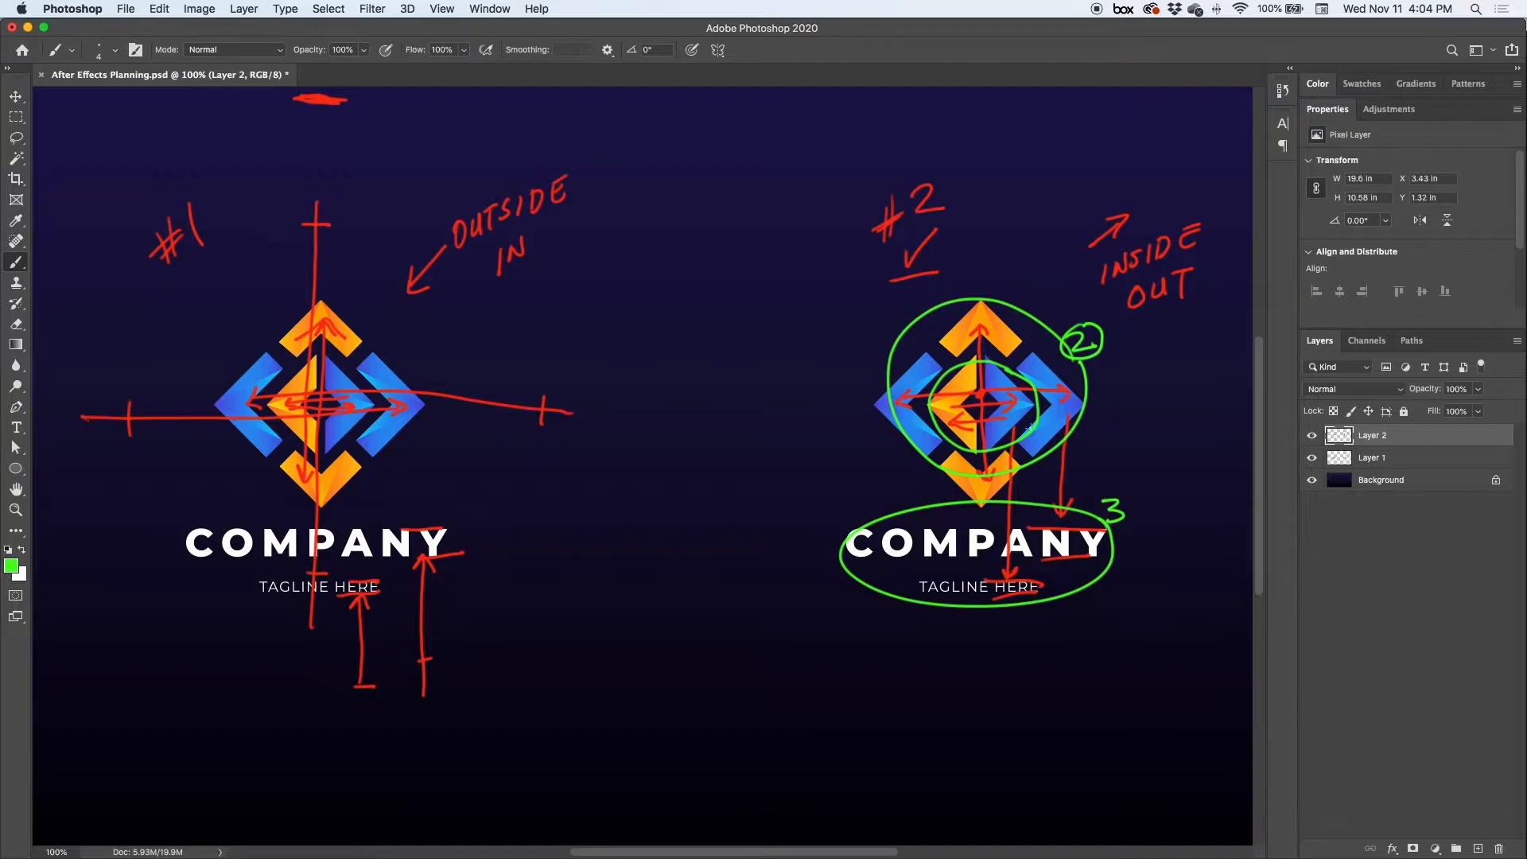
left_click_drag(1038, 412, 1049, 414)
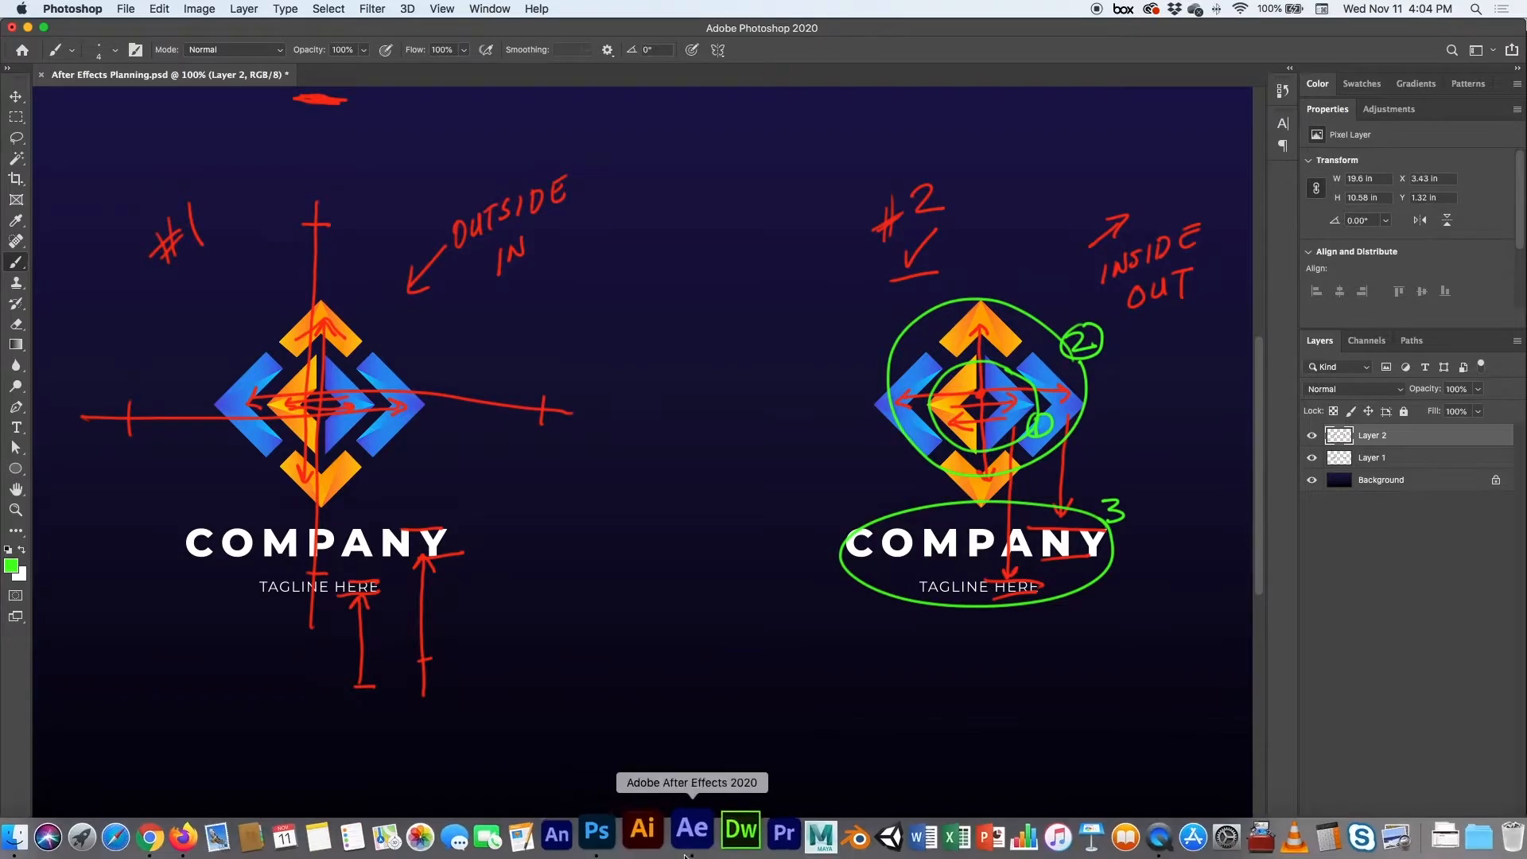
- Switch to After Effects, select Logo Mid Blue, show the rulers, and cross guides through the logo's centre at 980 vertical and 448 horizontal
left_click(689, 835)
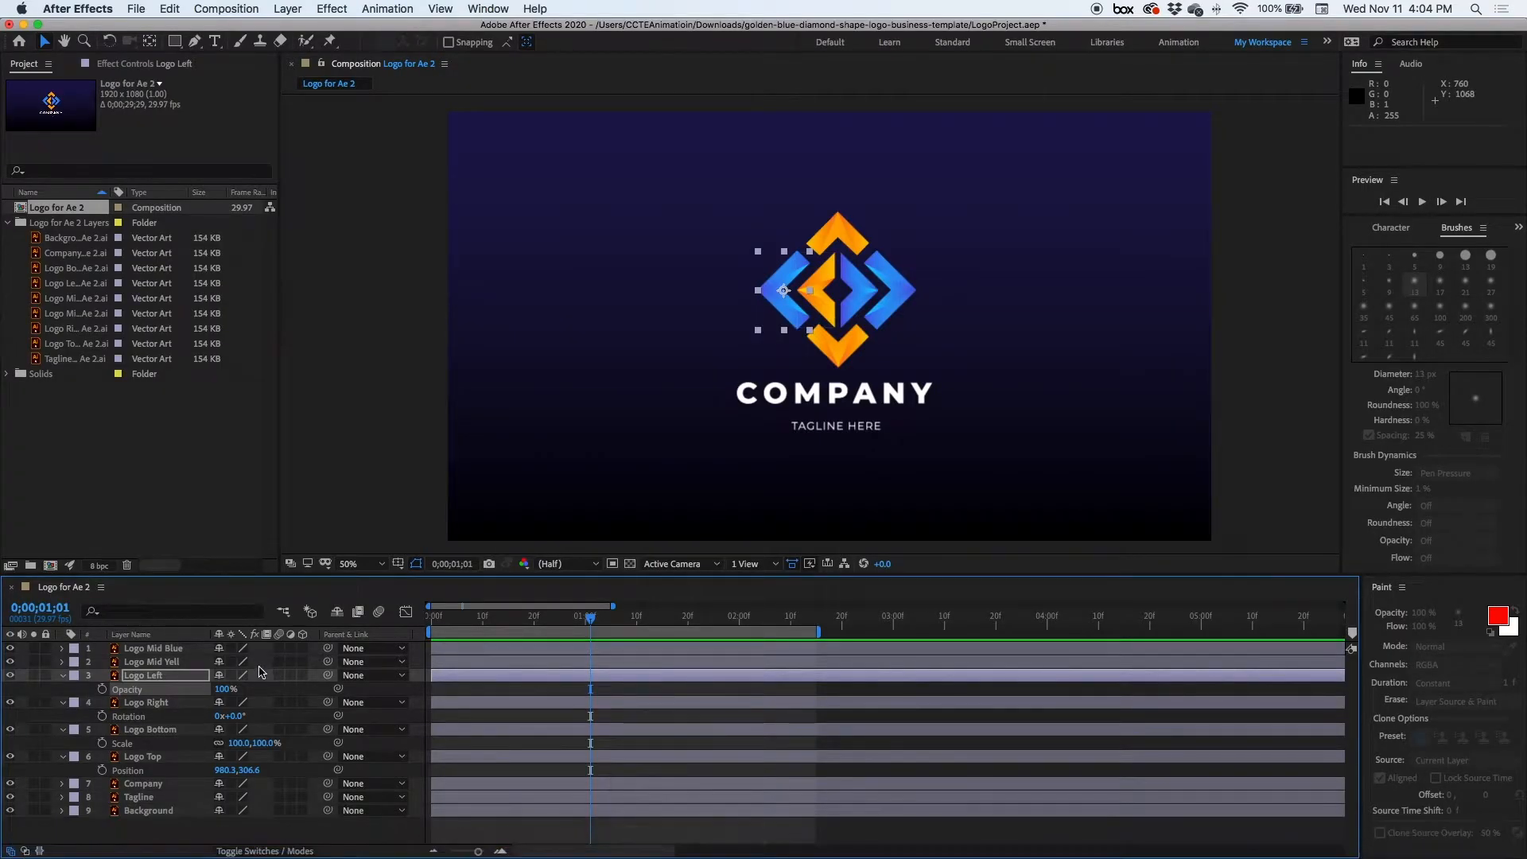
left_click(845, 313)
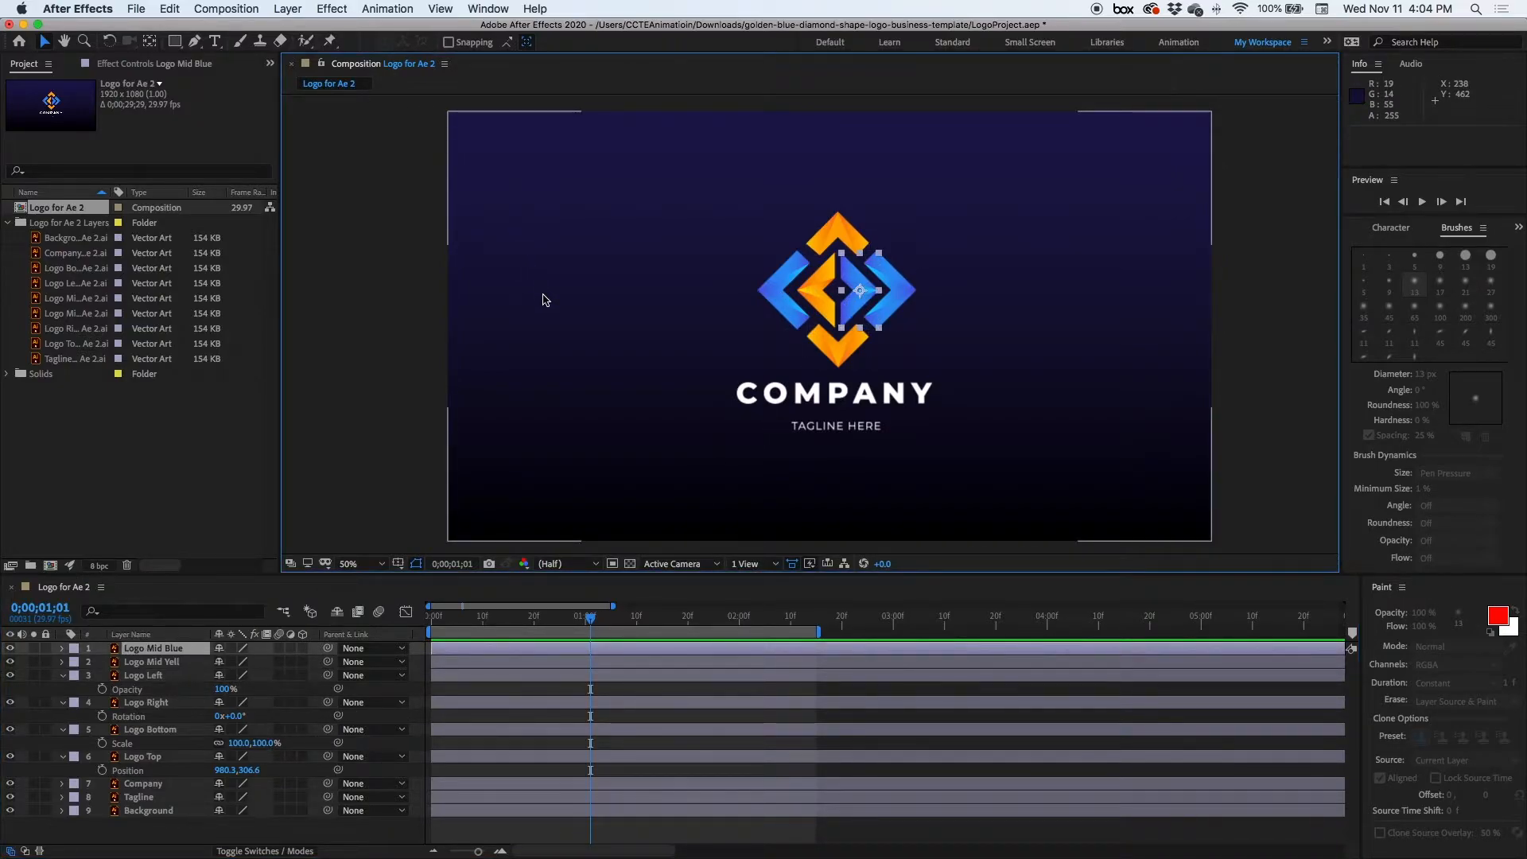
key("super+r")
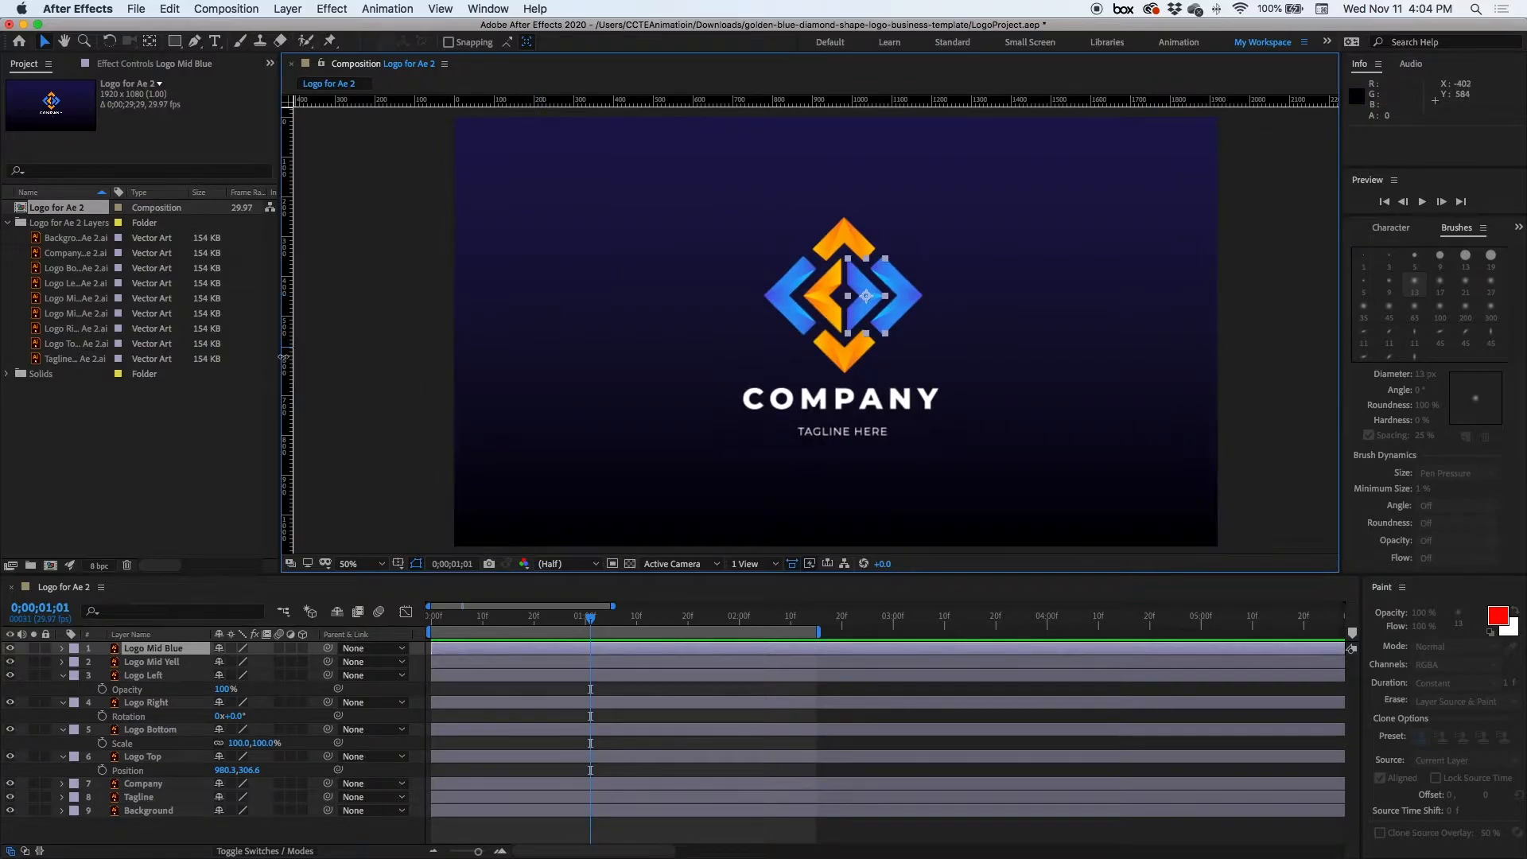
left_click_drag(288, 354, 845, 404)
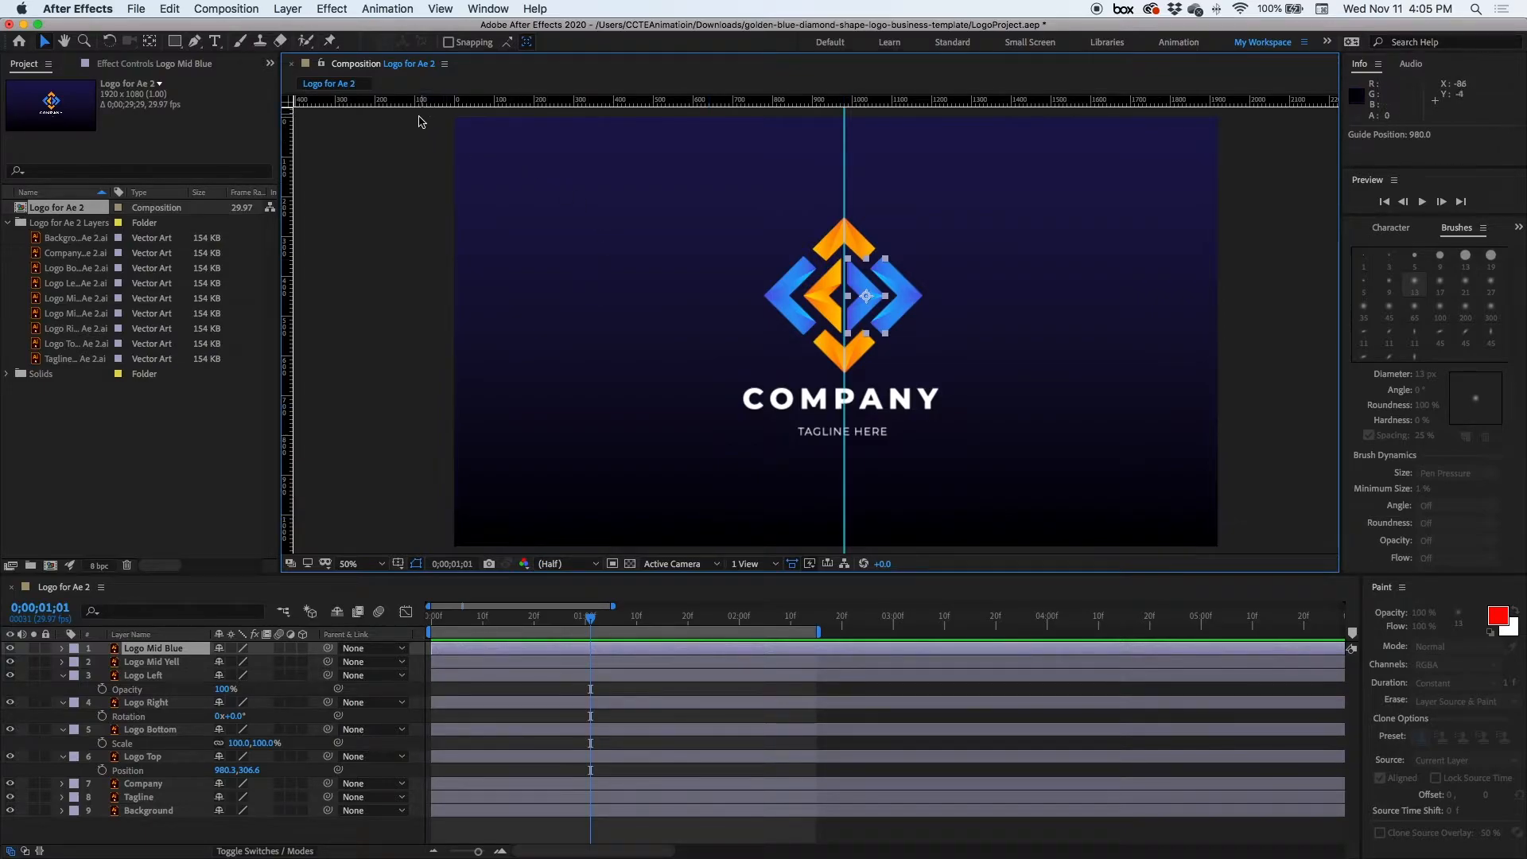
left_click_drag(422, 104, 397, 295)
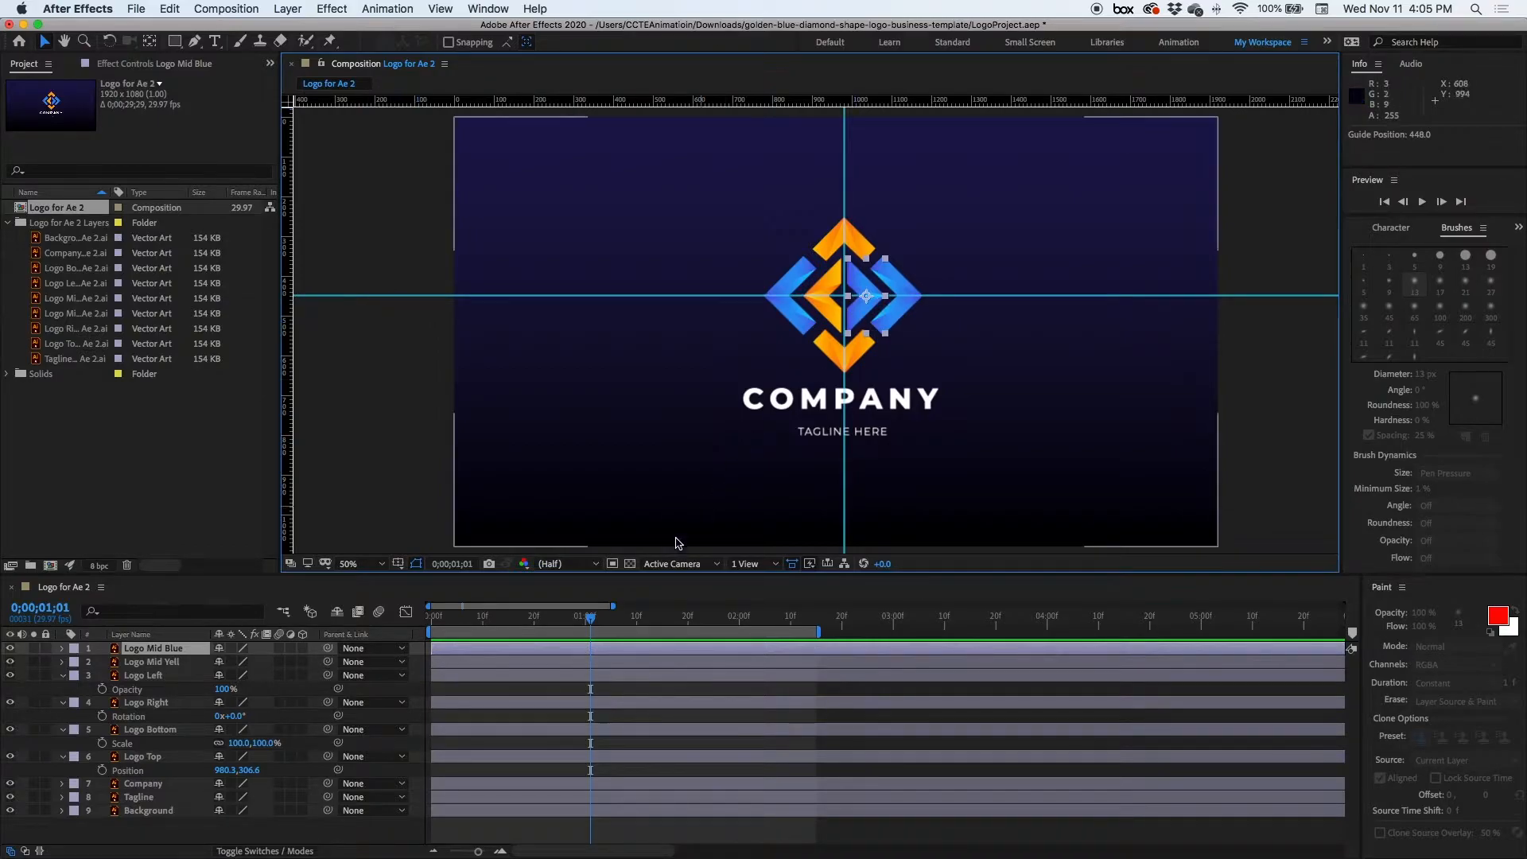
- Expand Logo Mid Blue's transform properties and set a Position keyframe at 0;00;00;20
left_click_drag(526, 623, 430, 623)
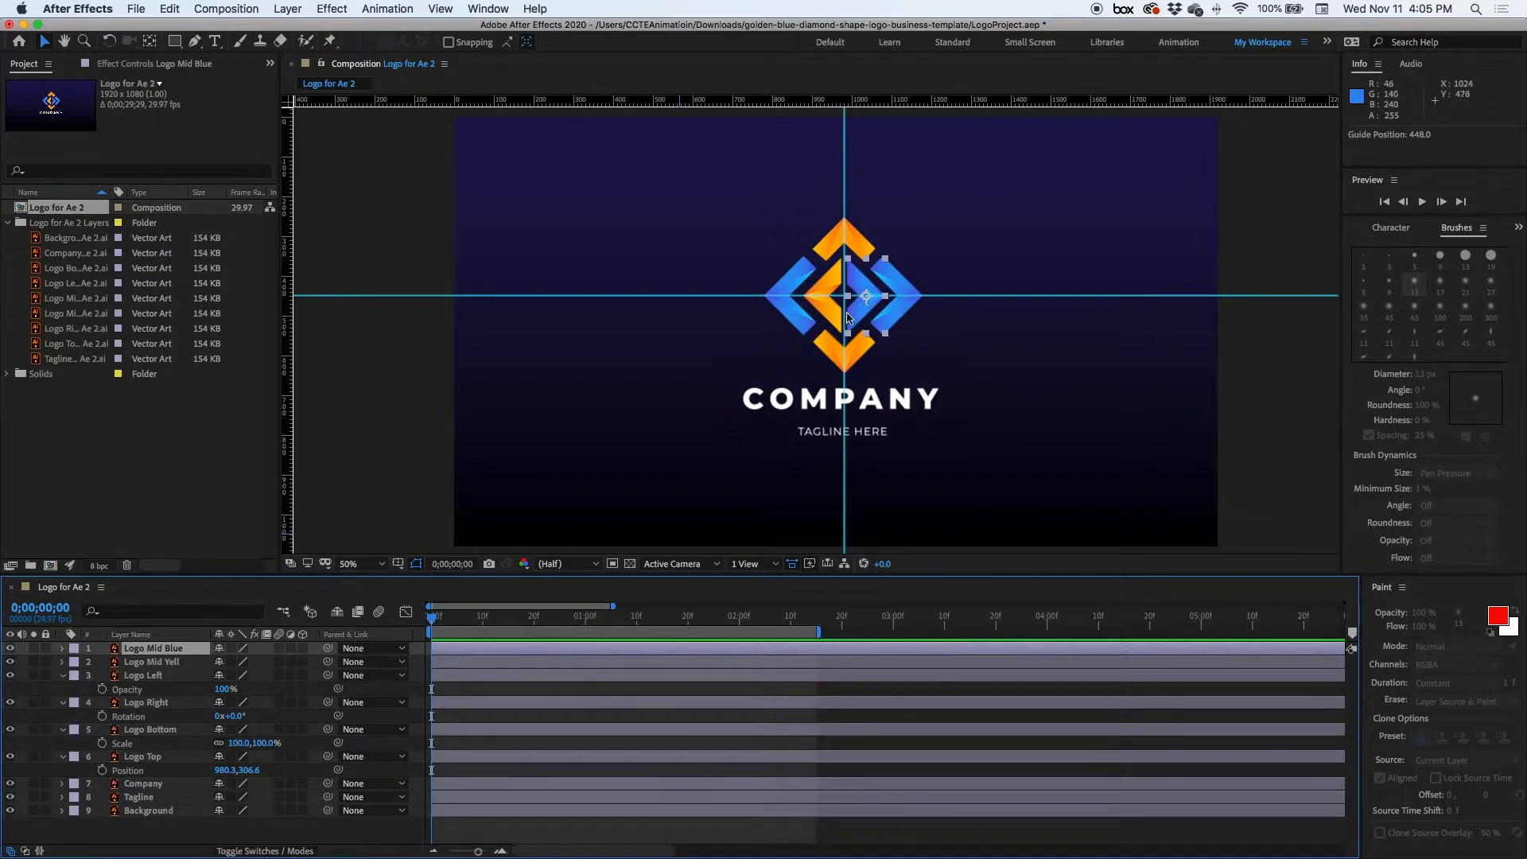
left_click_drag(432, 618, 534, 620)
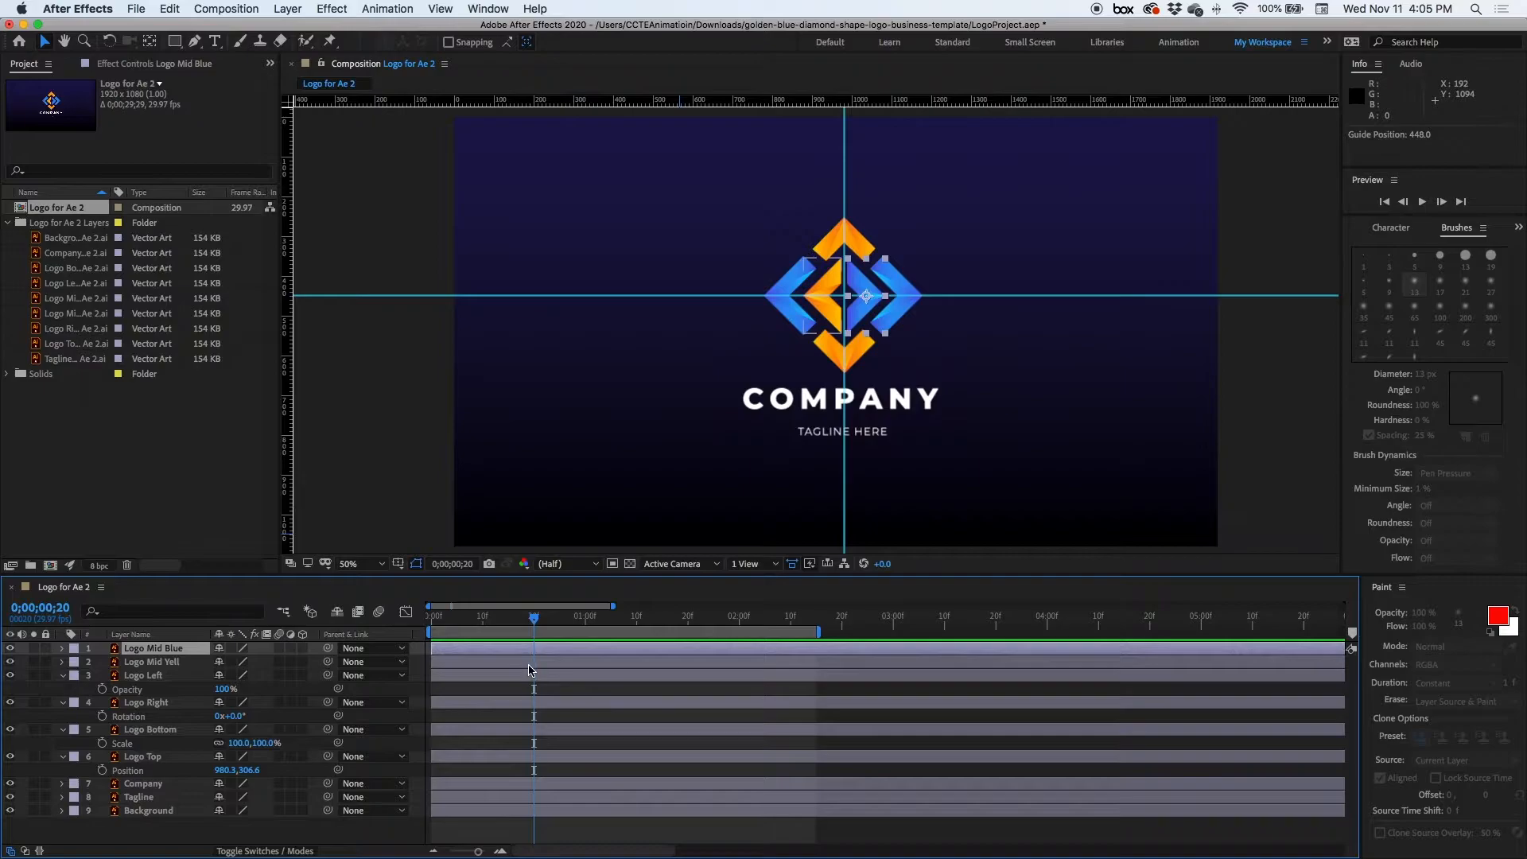
mouse_move(538, 619)
left_mouse_down()
mouse_move(586, 622)
mouse_move(535, 627)
left_mouse_up()
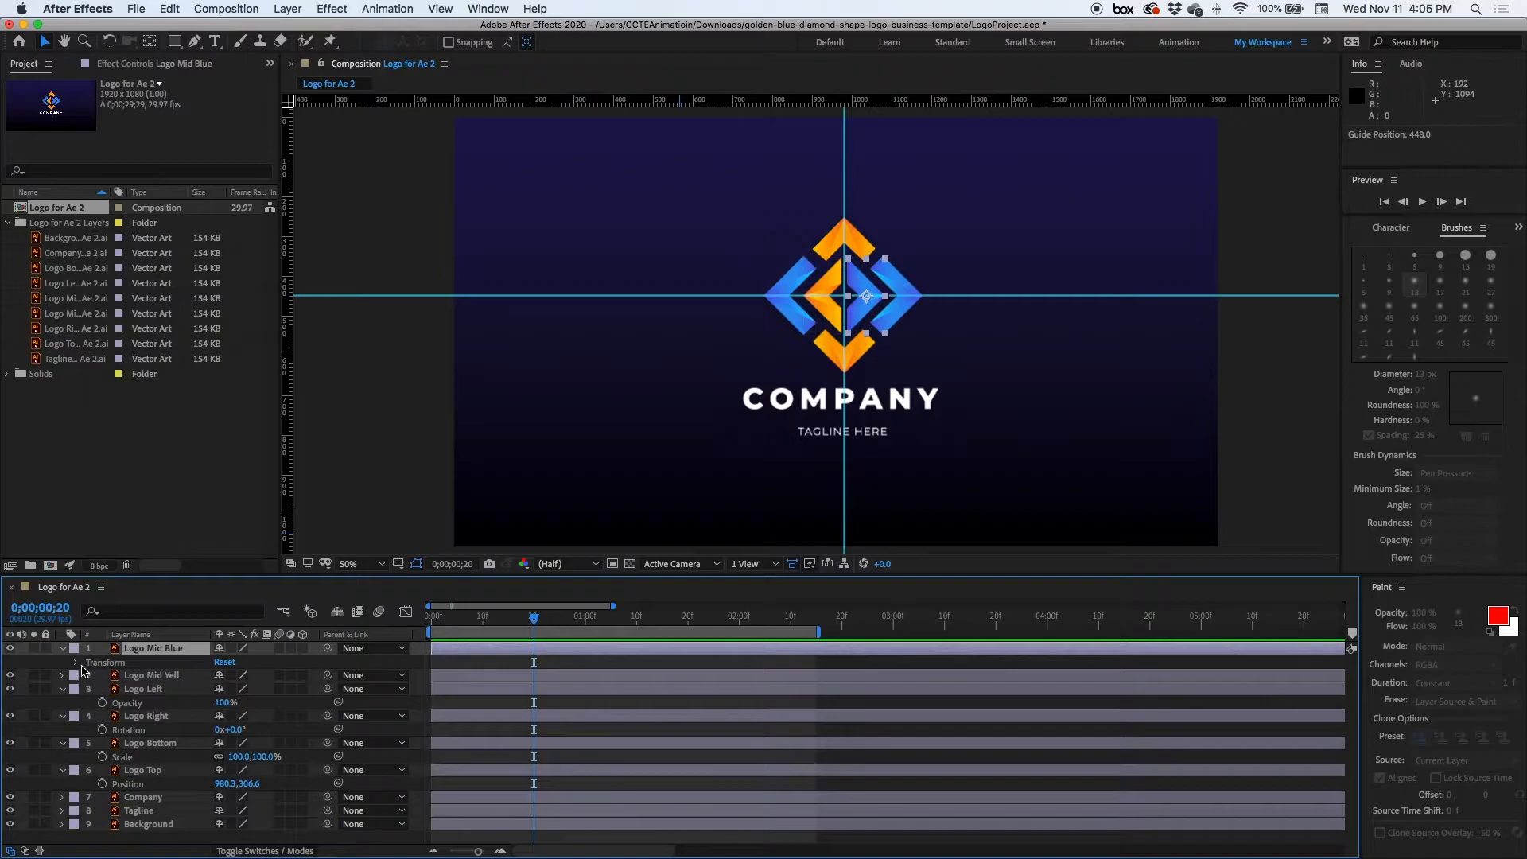
left_click(77, 663)
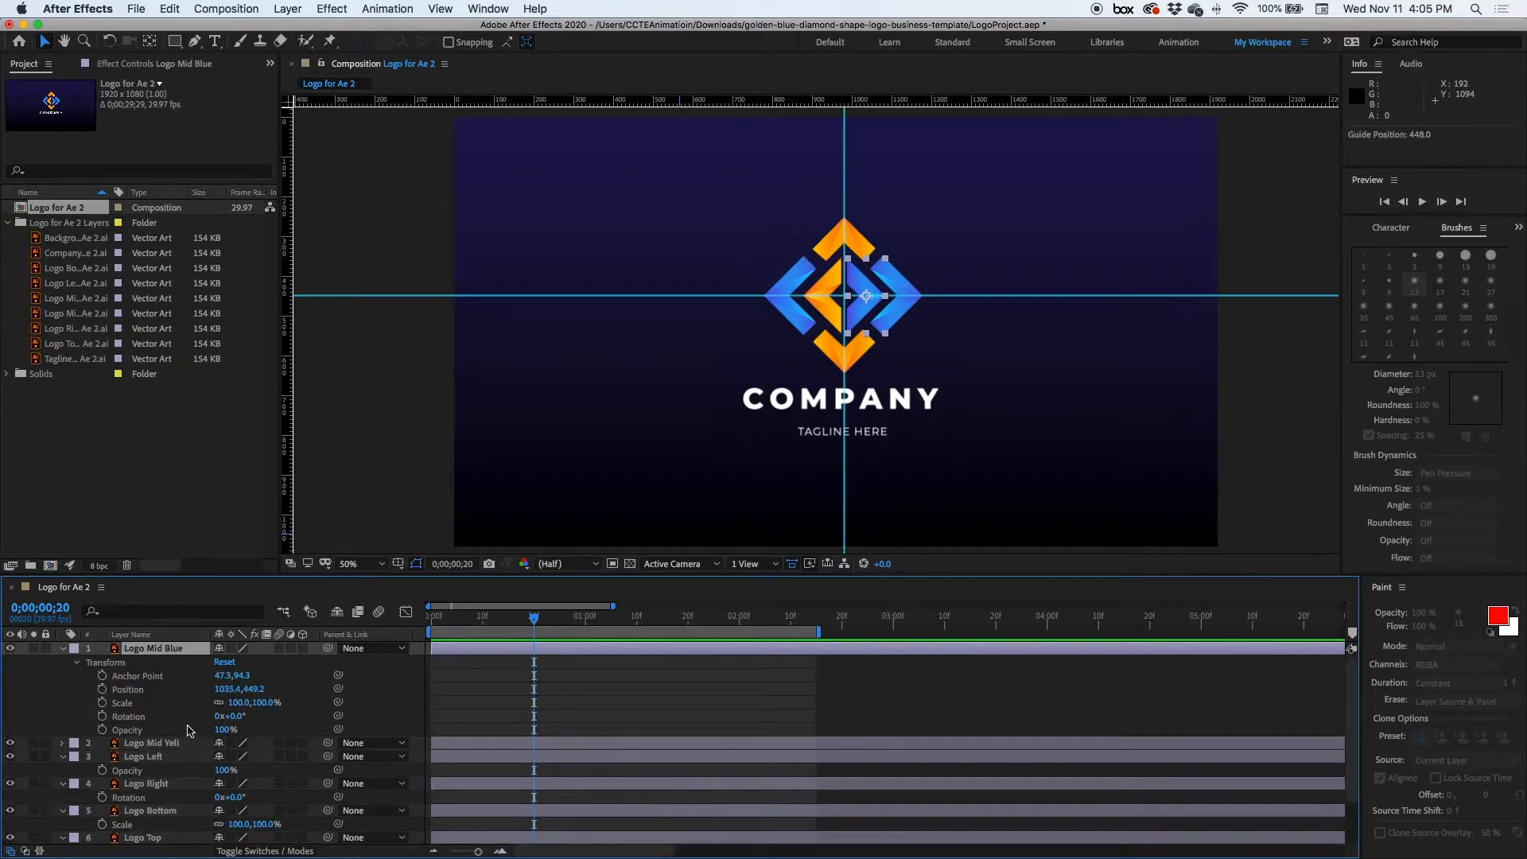
left_click(102, 689)
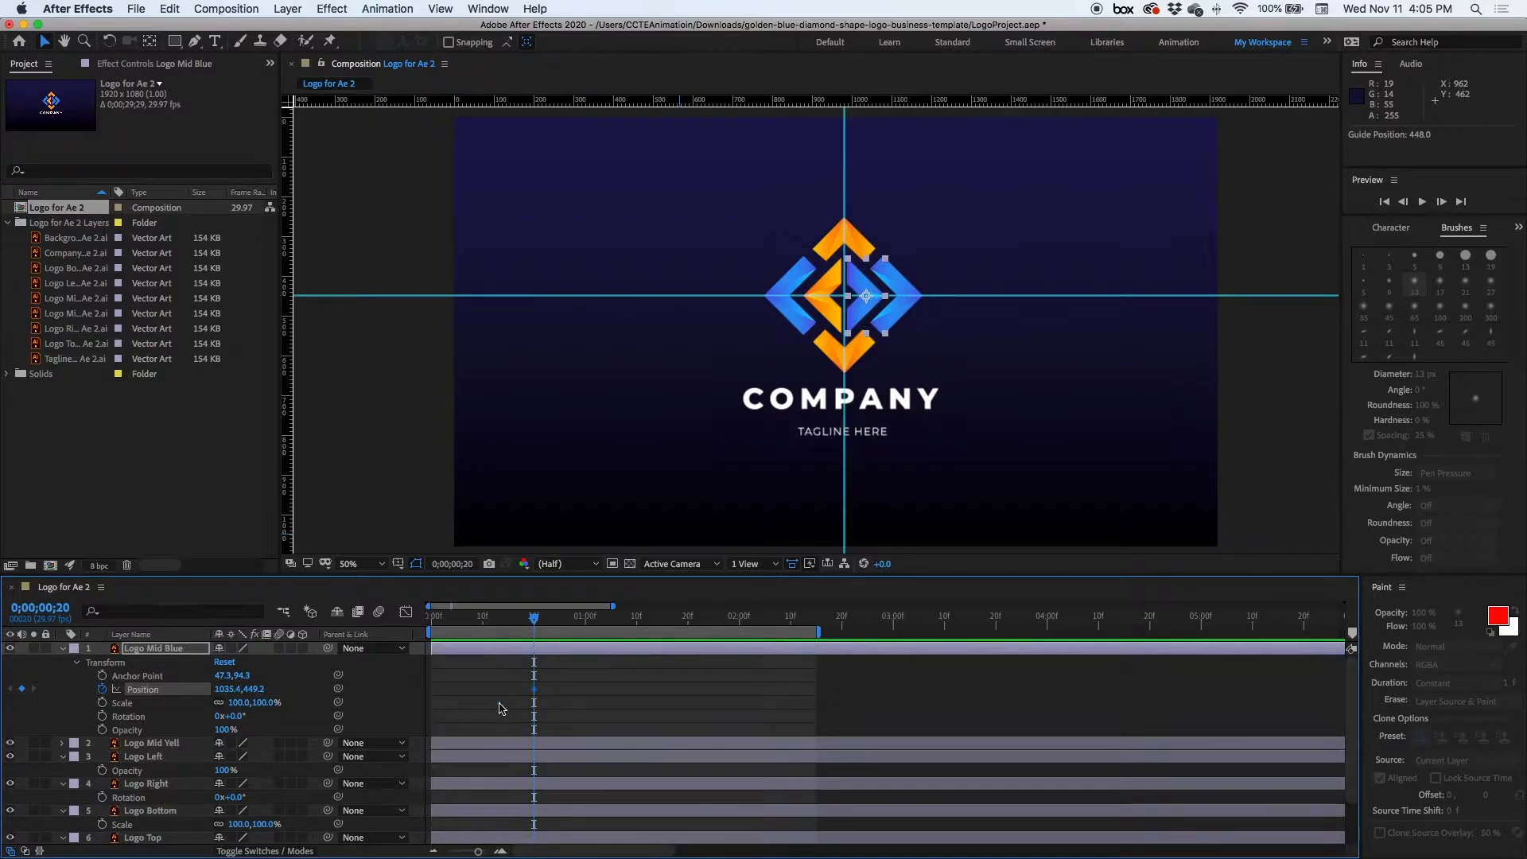
- At 0;00;00;10, move Logo Mid Blue left across the vertical guide to about 932.3, 448.0 for its starting Position keyframe
left_click_drag(533, 621, 481, 623)
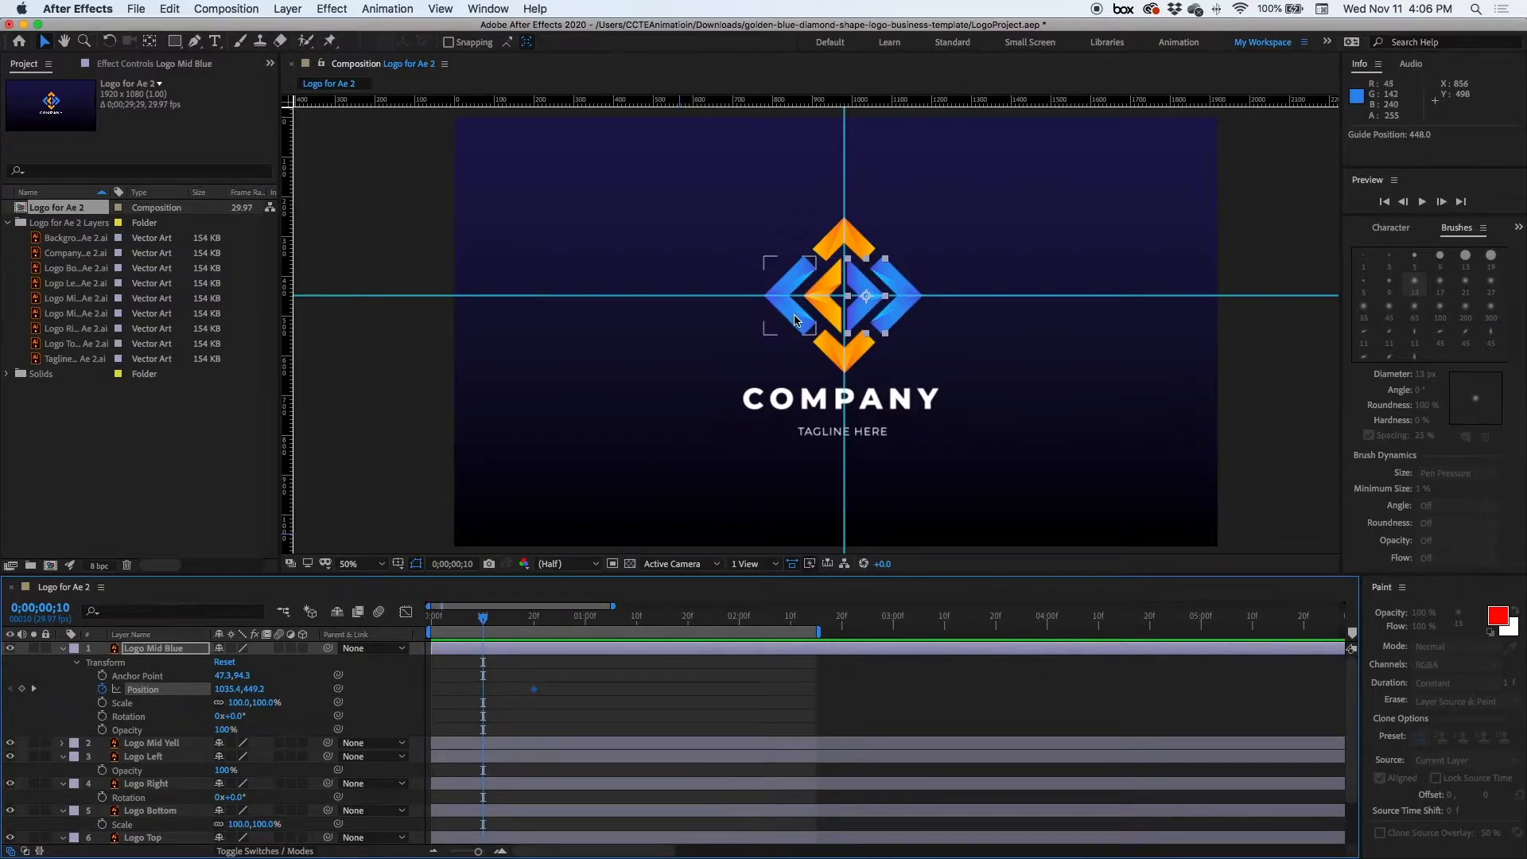
left_click(841, 312)
left_click_drag(863, 312, 818, 310)
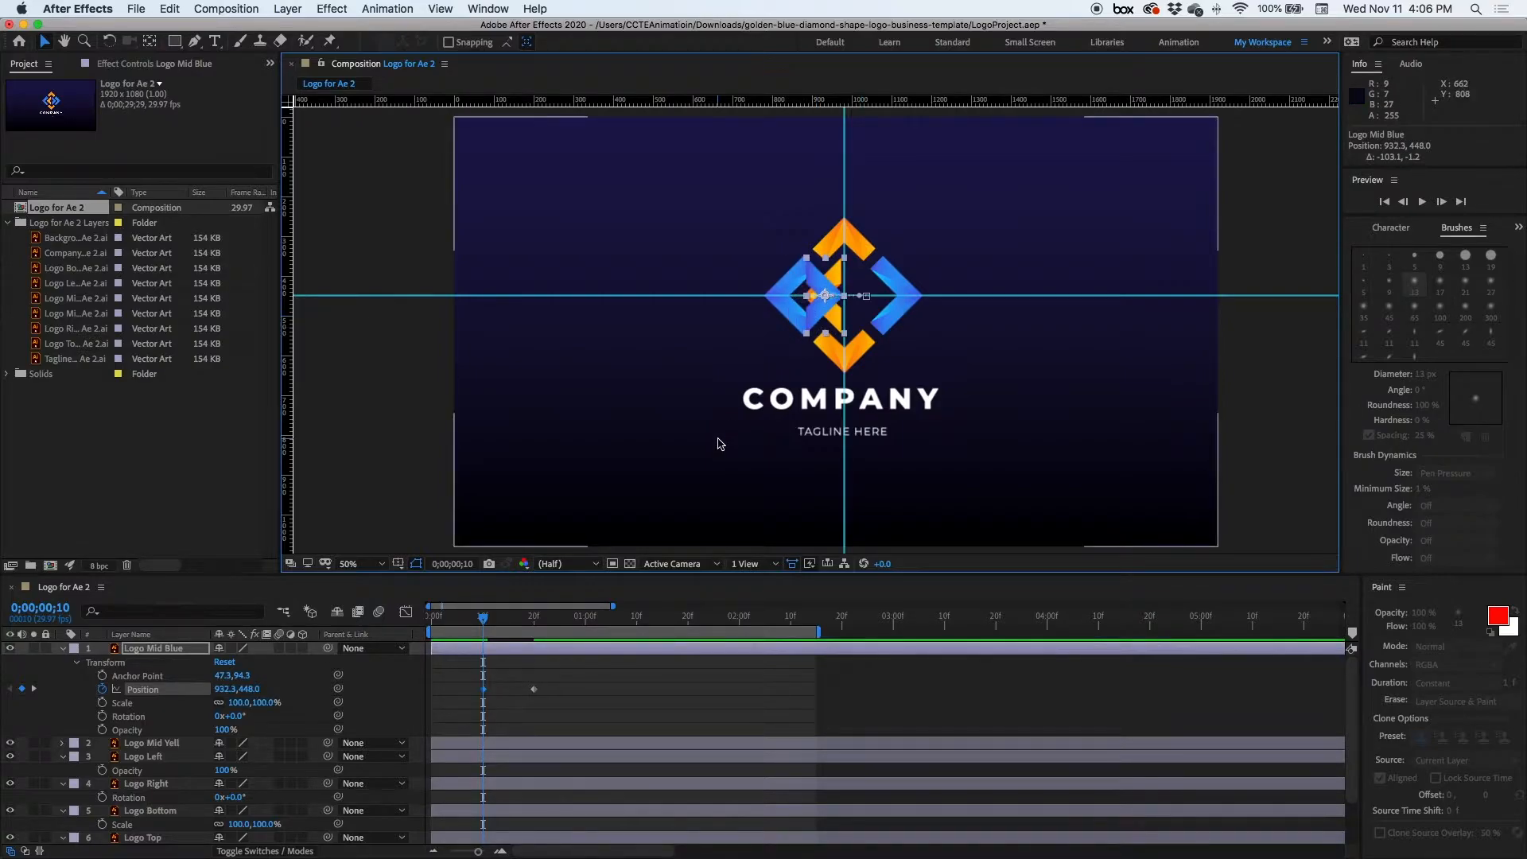
- Preview the Logo Mid Blue slide from the start and check its positions at 0;00;00;20 and 0;00;00;10
left_click_drag(485, 617, 431, 617)
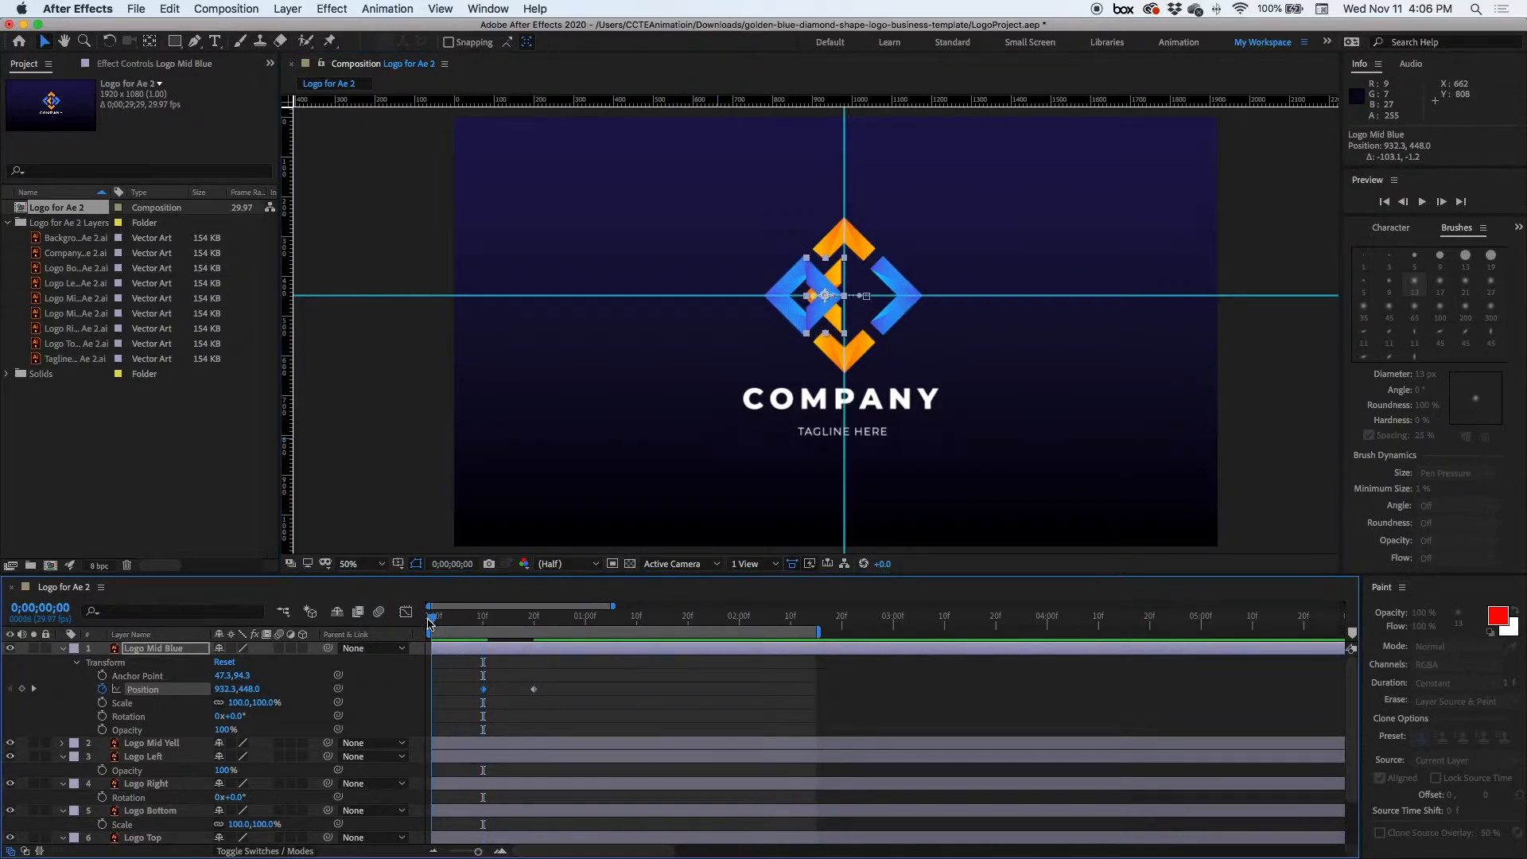
key("space")
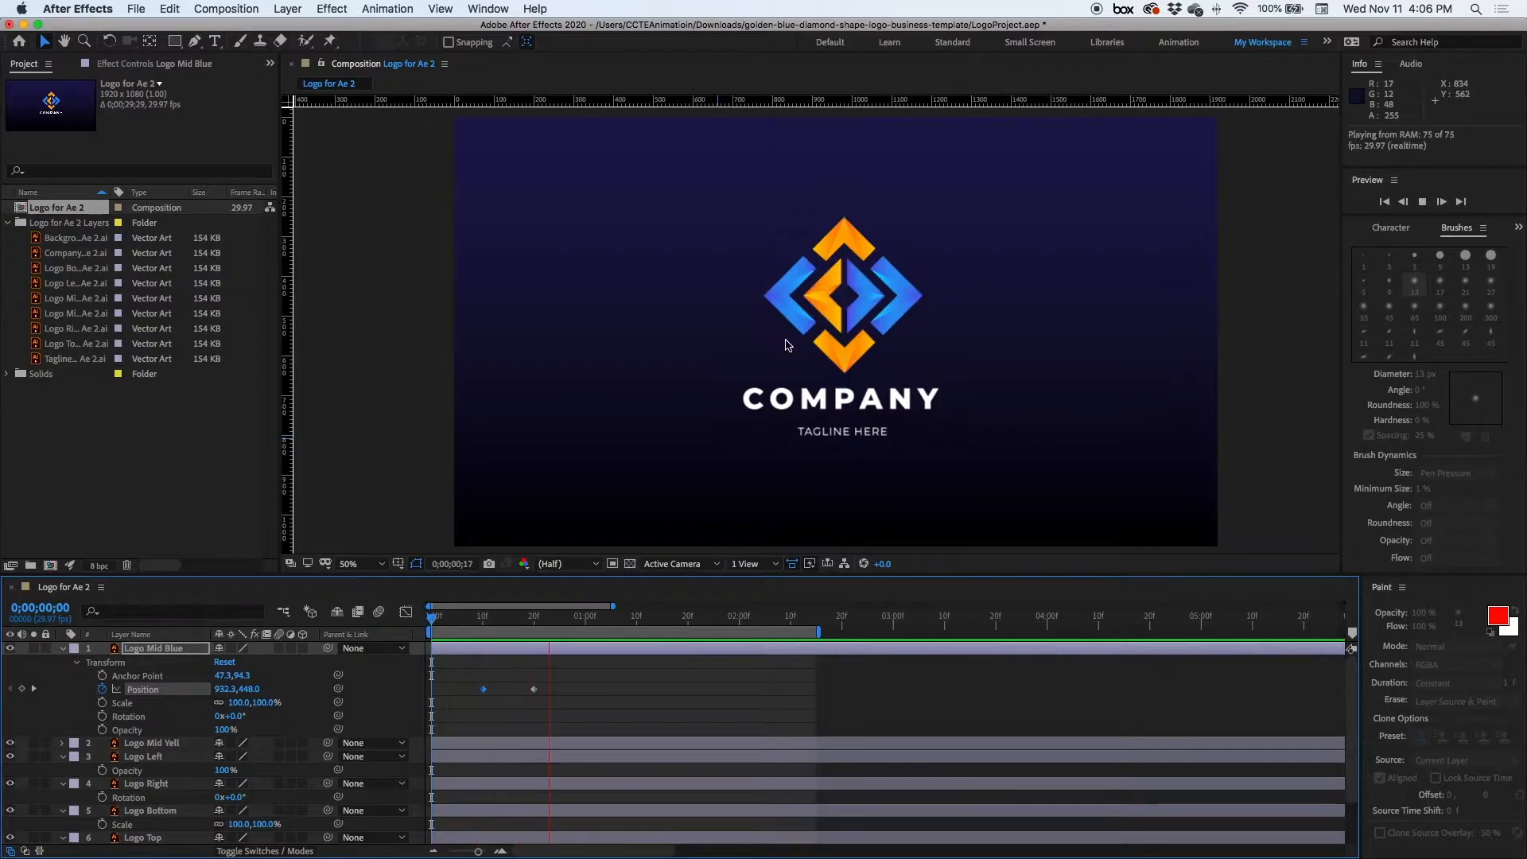
left_click_drag(590, 619, 546, 654)
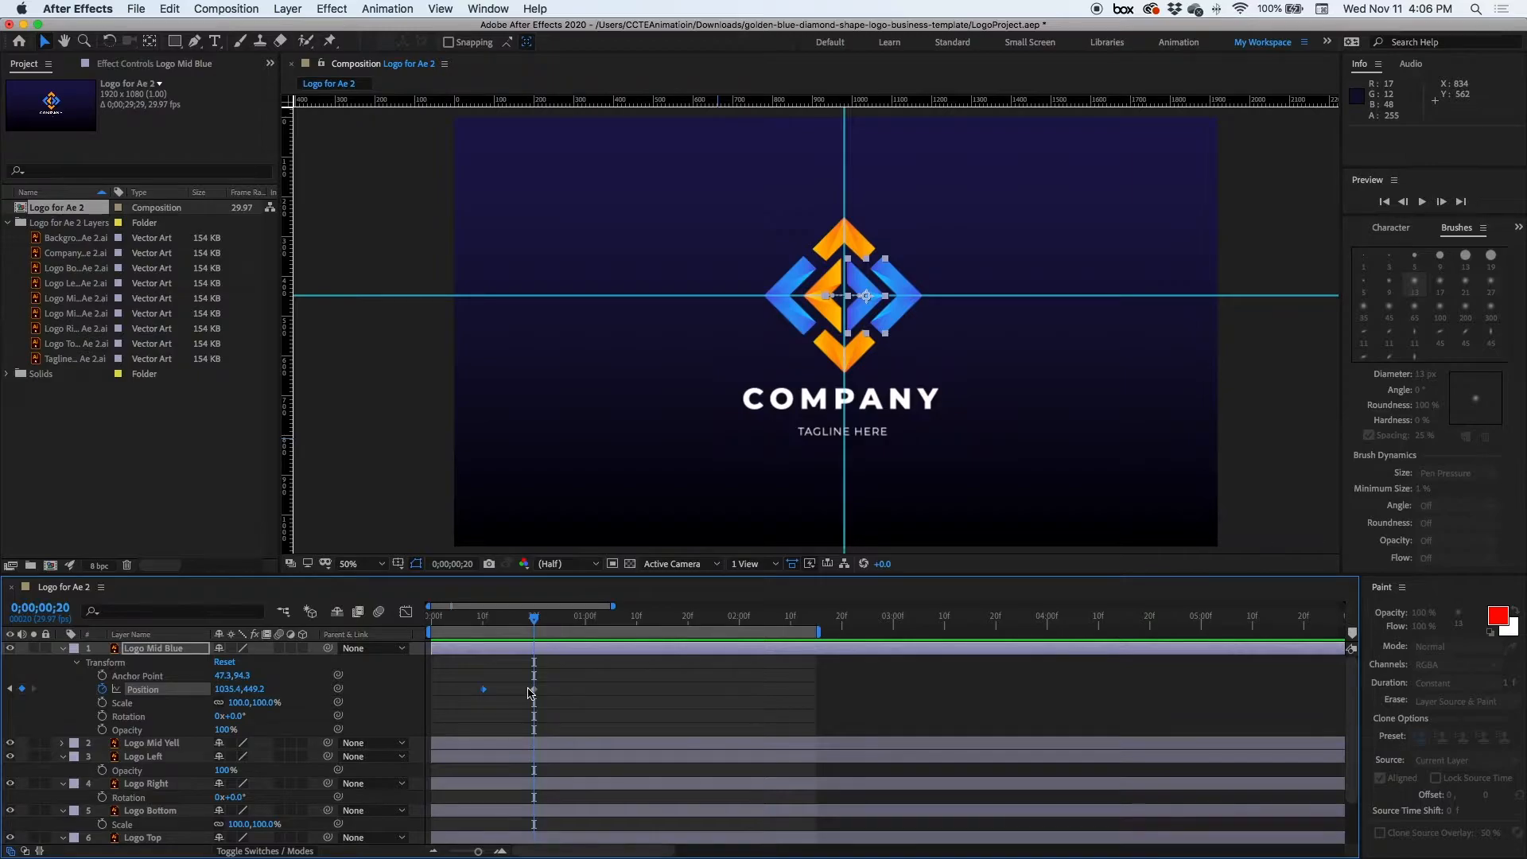
left_click_drag(533, 618, 483, 625)
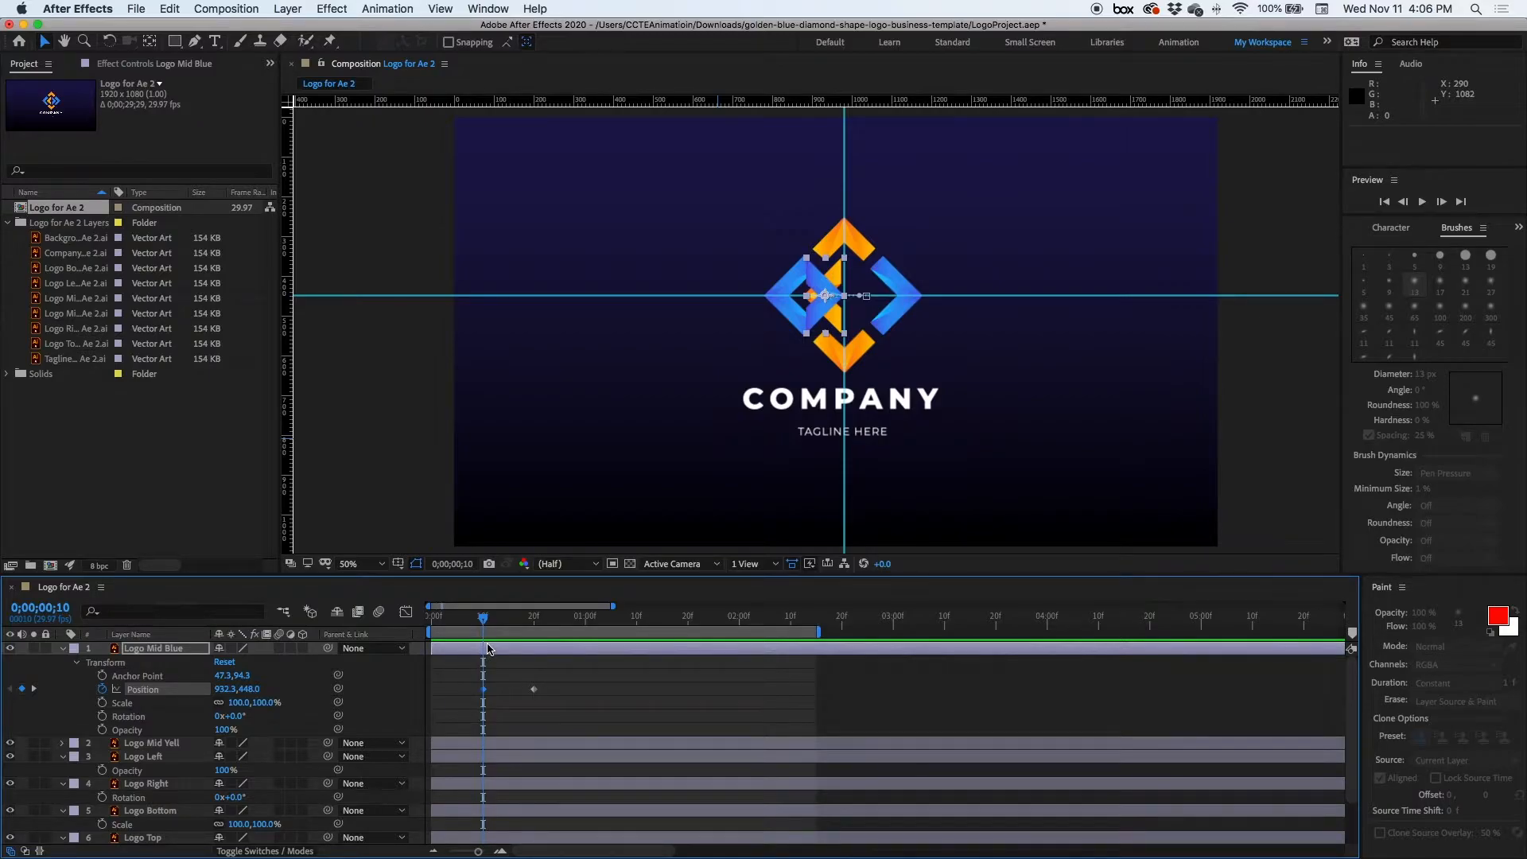
- Keyframe Logo Mid Blue's Opacity at 100% on 0;00;00;20 and at 0% on 0;00;00;10
left_click_drag(487, 626, 533, 627)
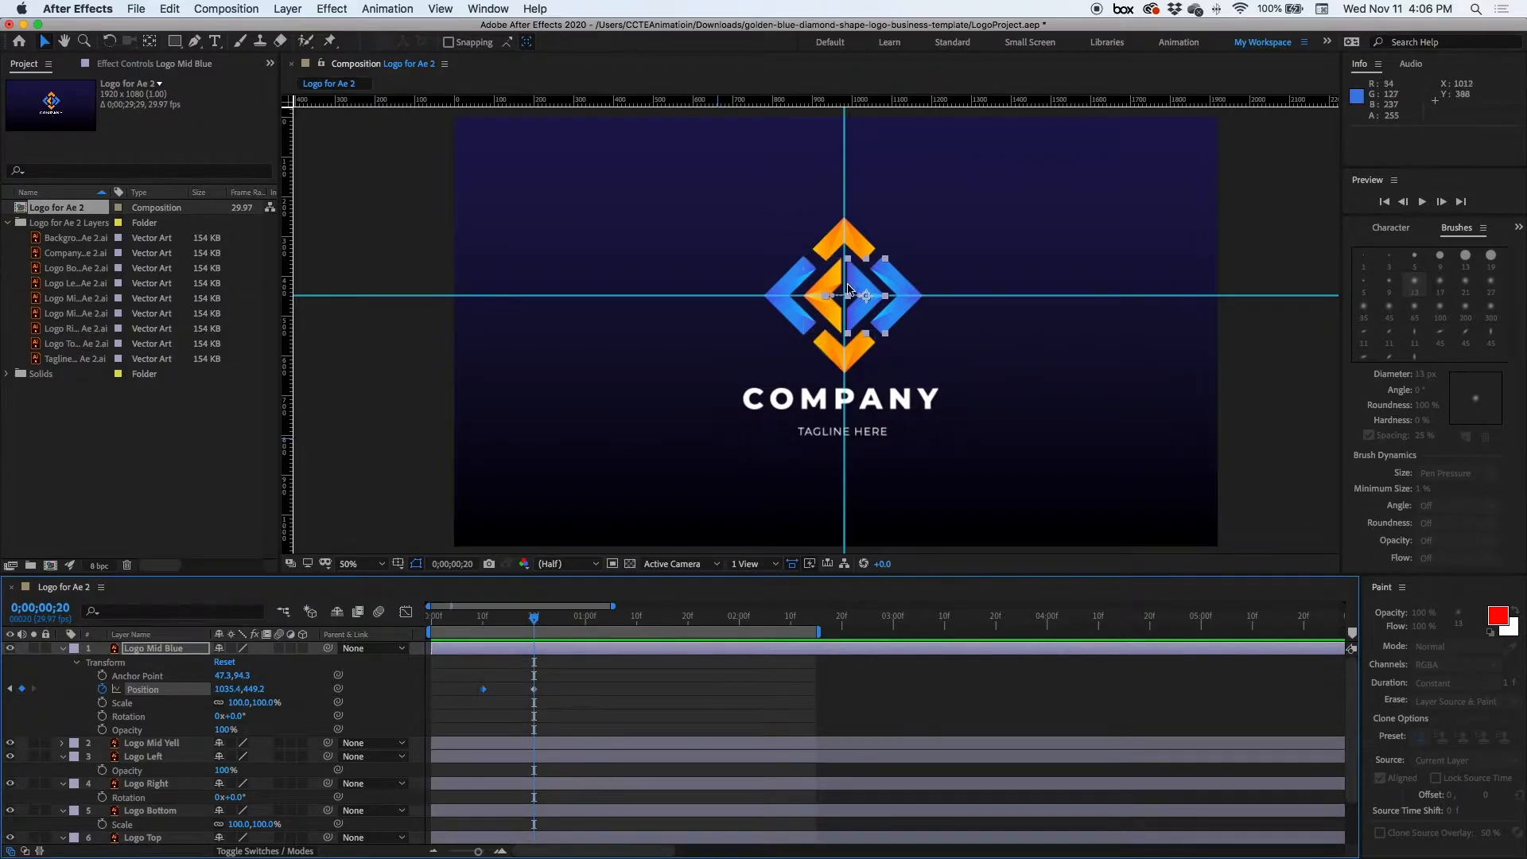
left_click(102, 730)
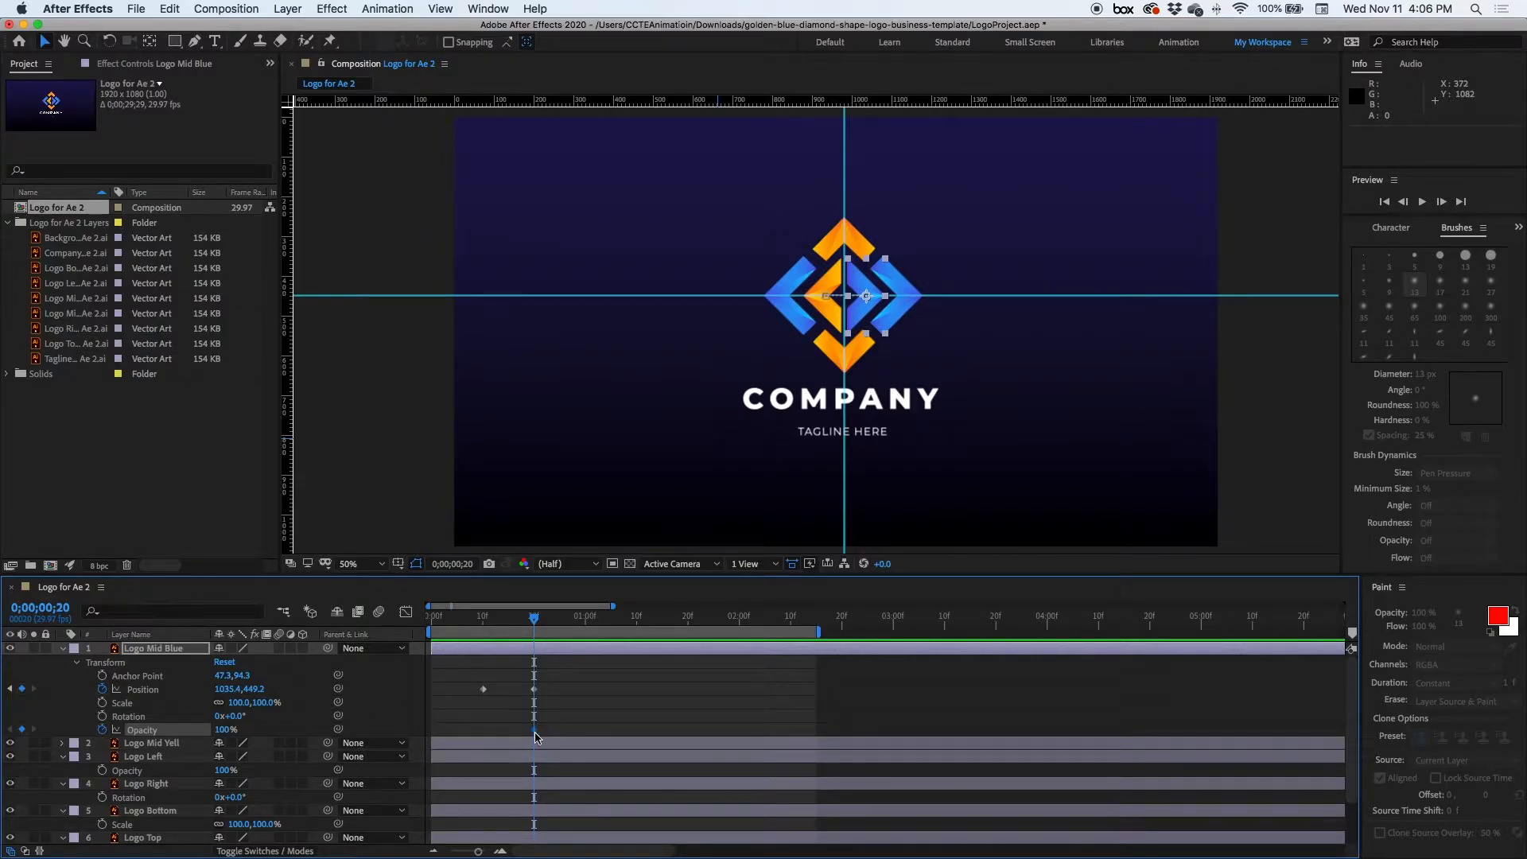
left_click_drag(537, 626, 483, 624)
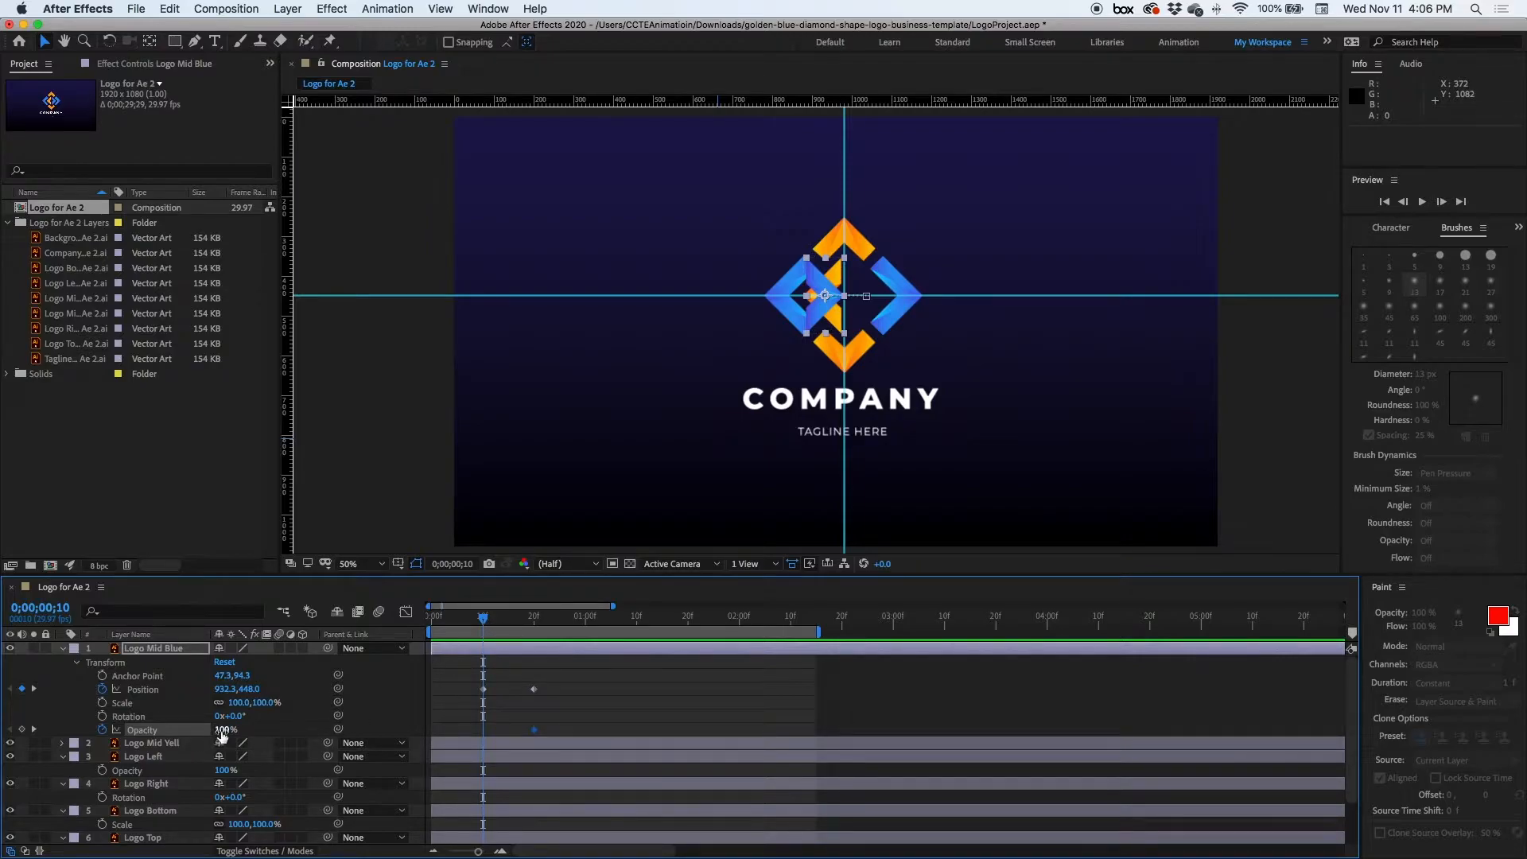
left_click_drag(221, 729, 139, 730)
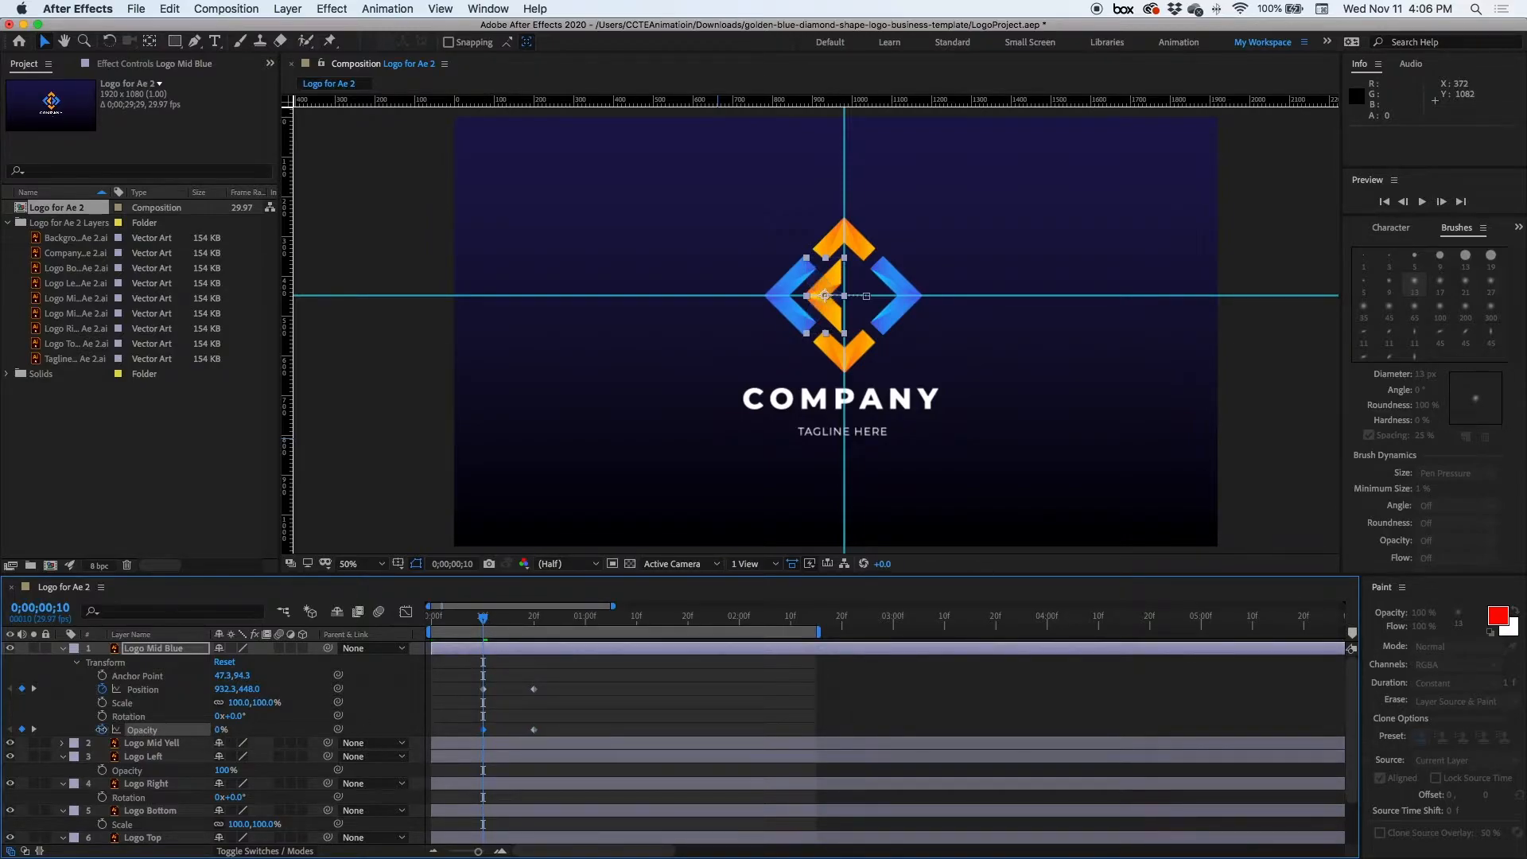
- At 0;00;00;20, collapse Logo Mid Blue, expand Logo Mid Yell's transform properties, and set its Opacity and Position keyframes
left_click_drag(484, 622, 534, 623)
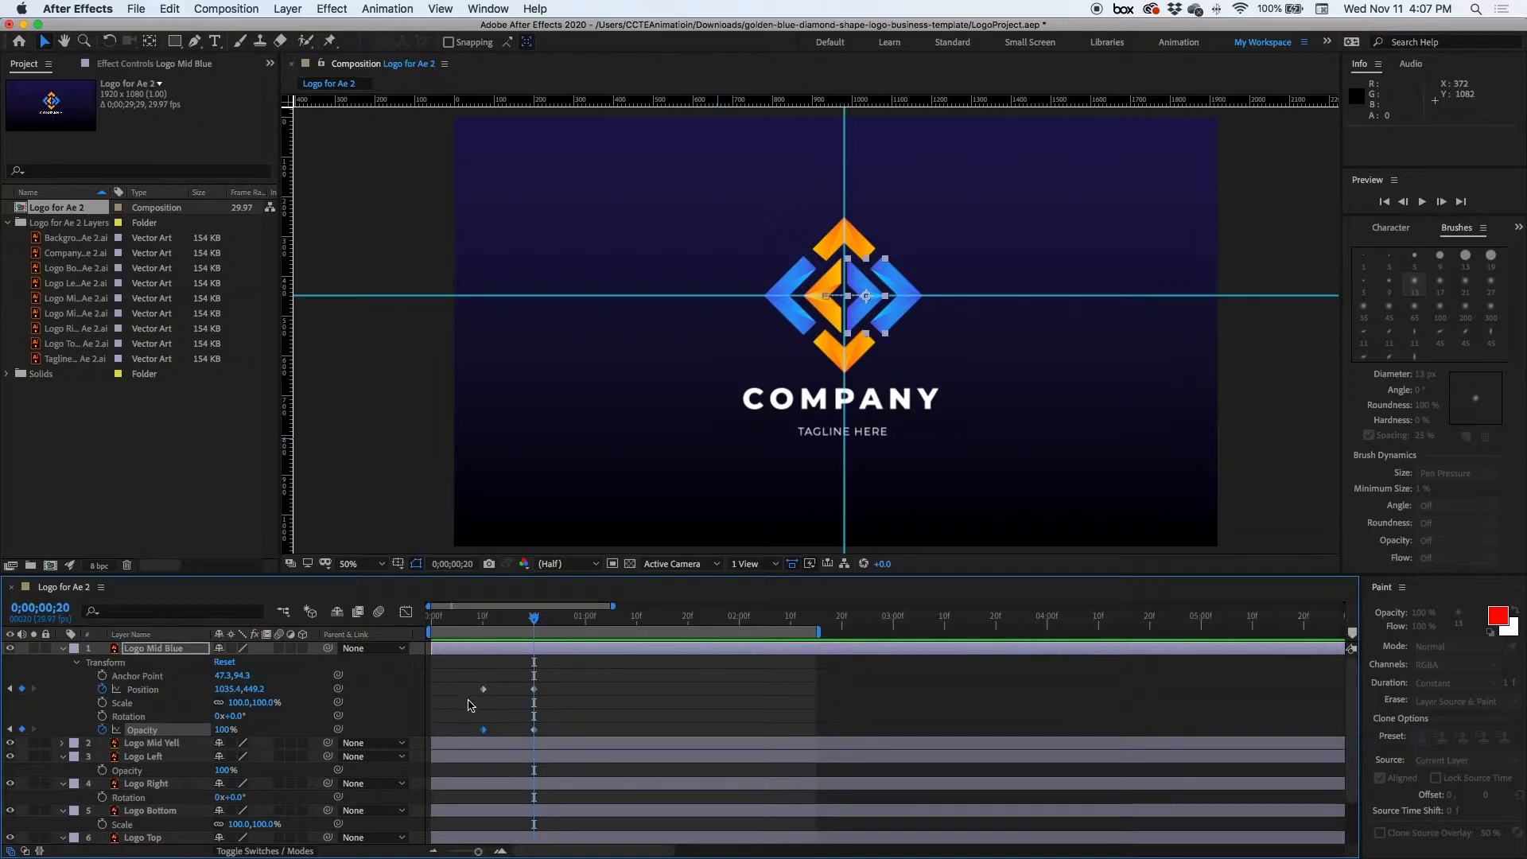
left_click(830, 318)
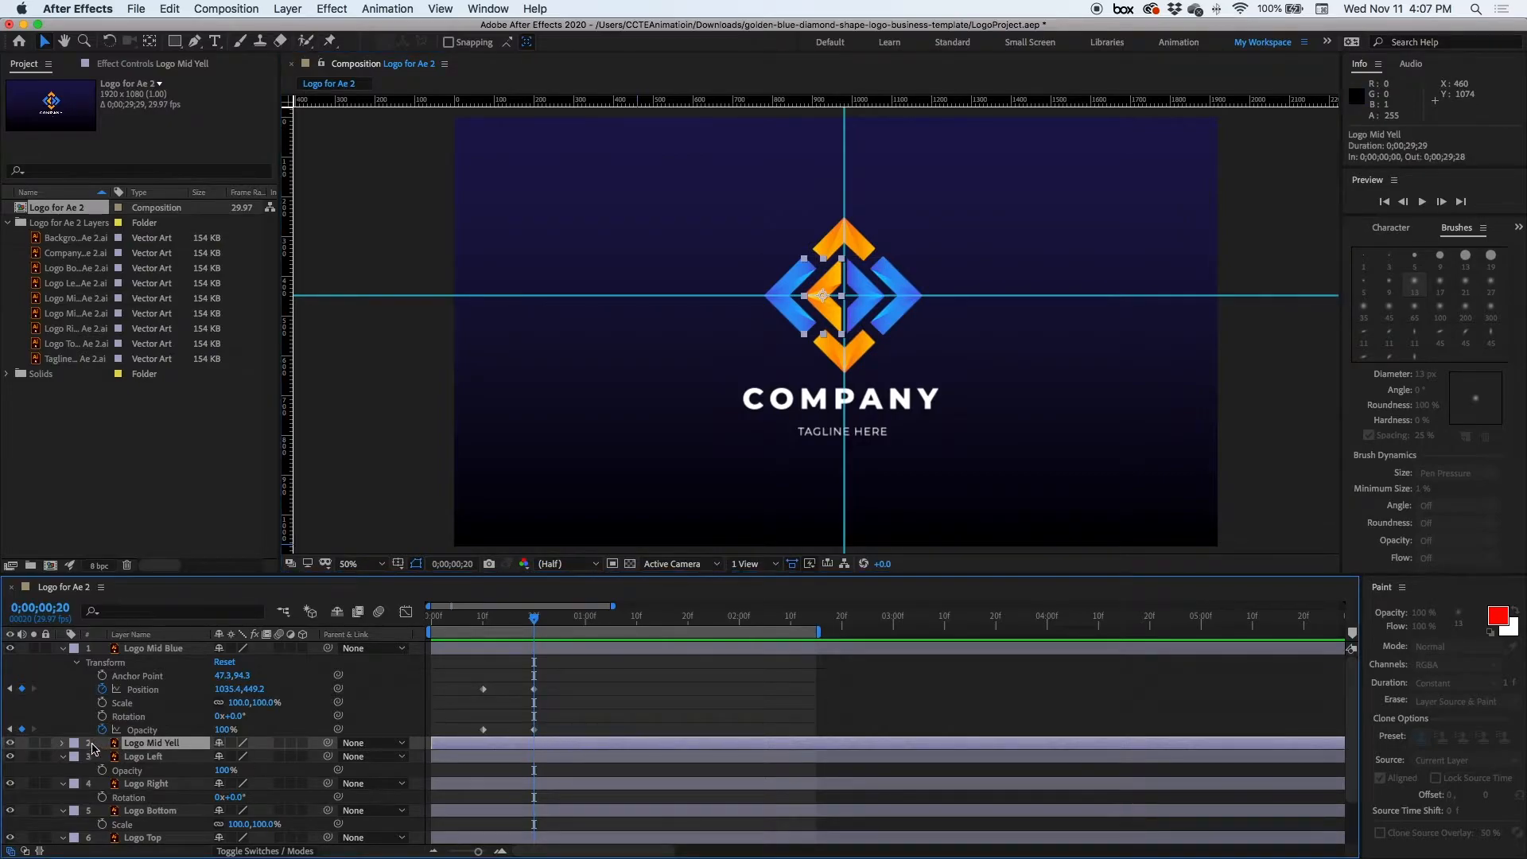
left_click(62, 743)
left_click(62, 649)
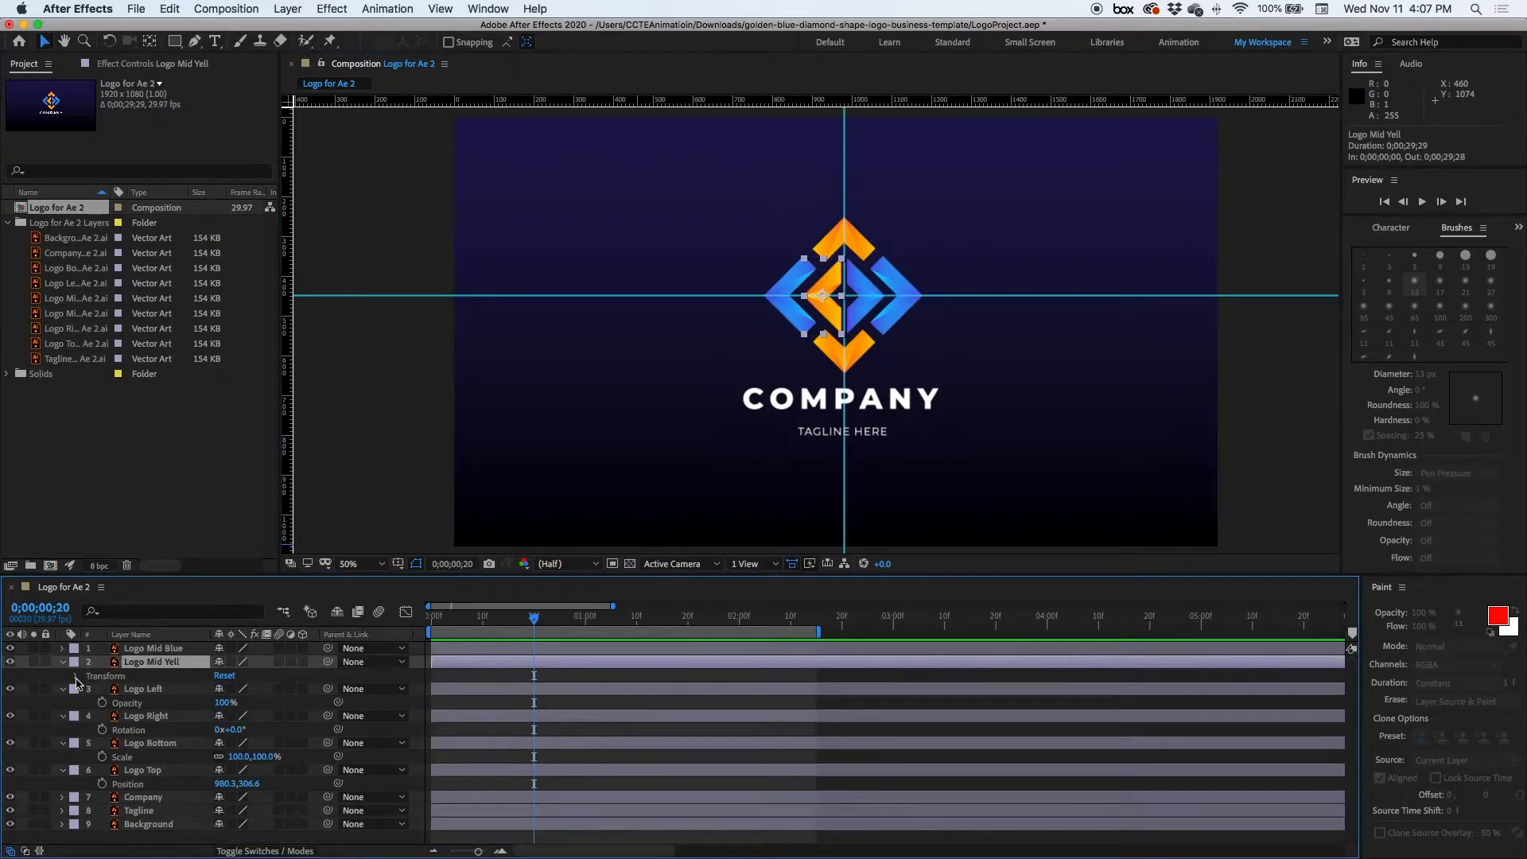
left_click(77, 676)
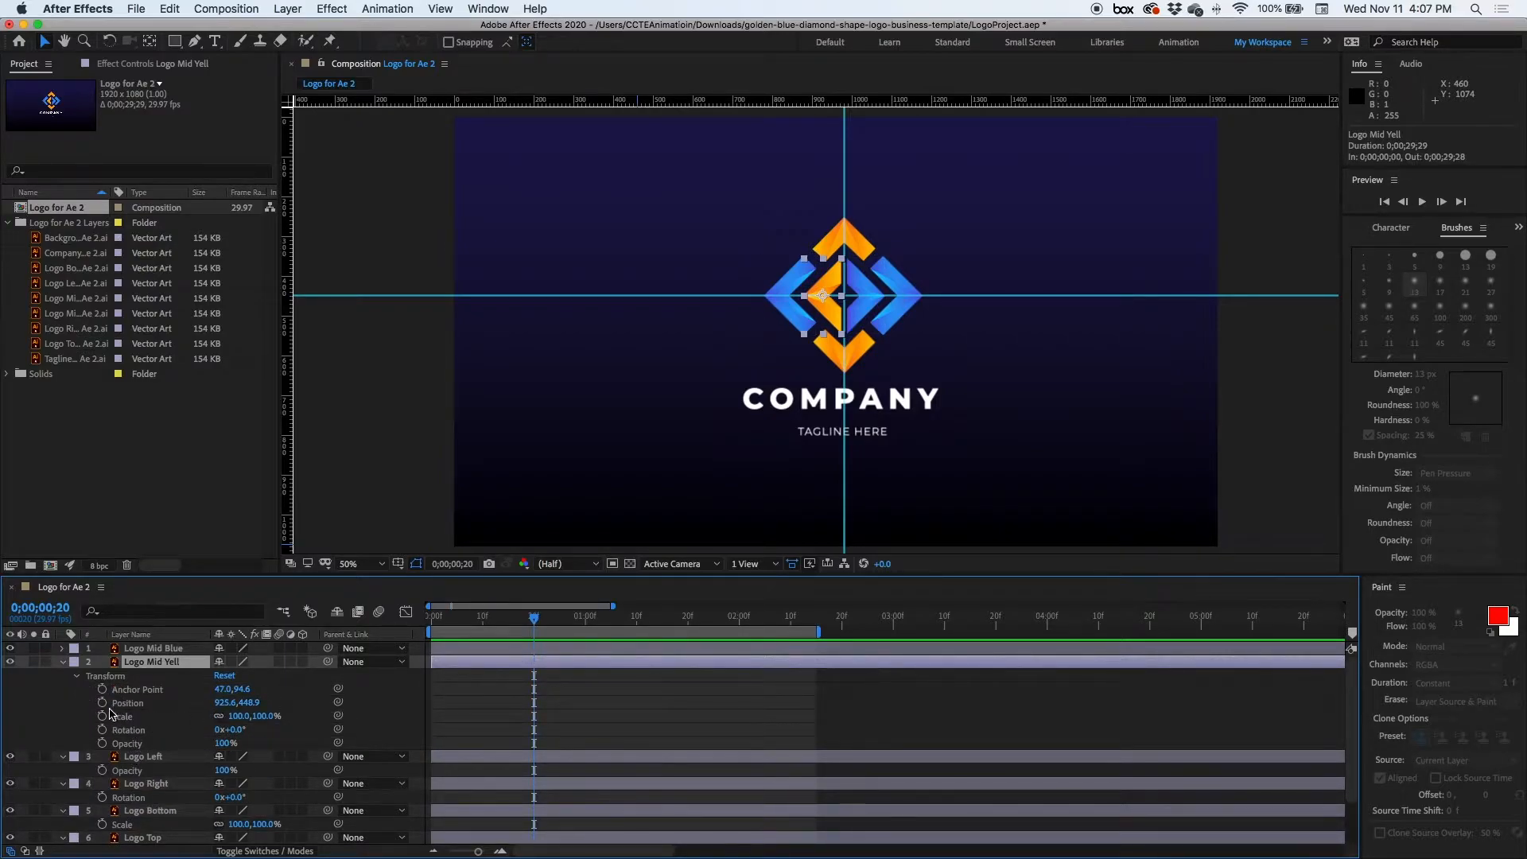
left_click(102, 743)
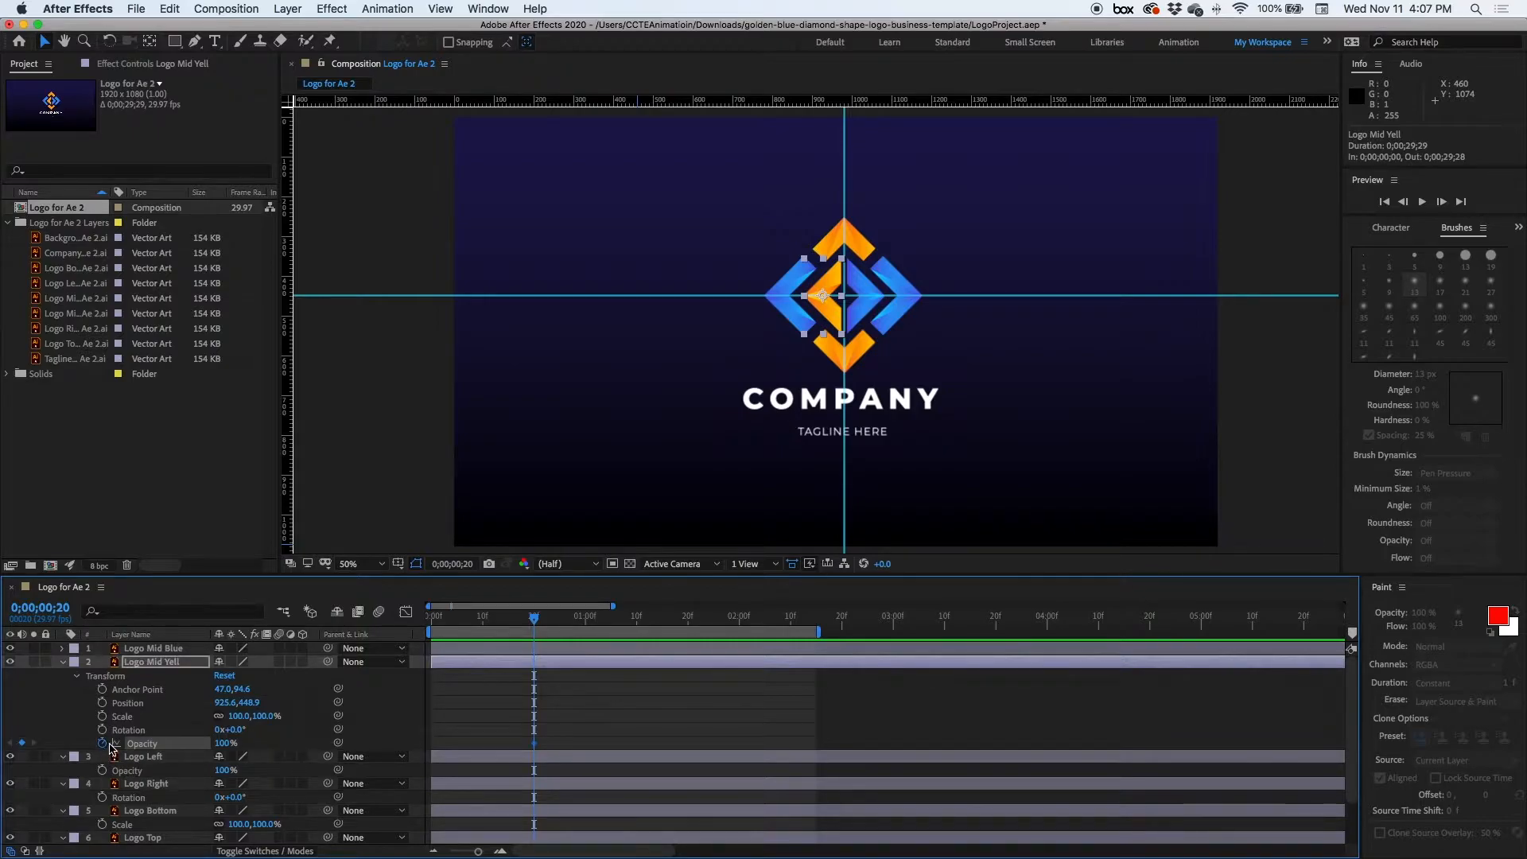
left_click(102, 704)
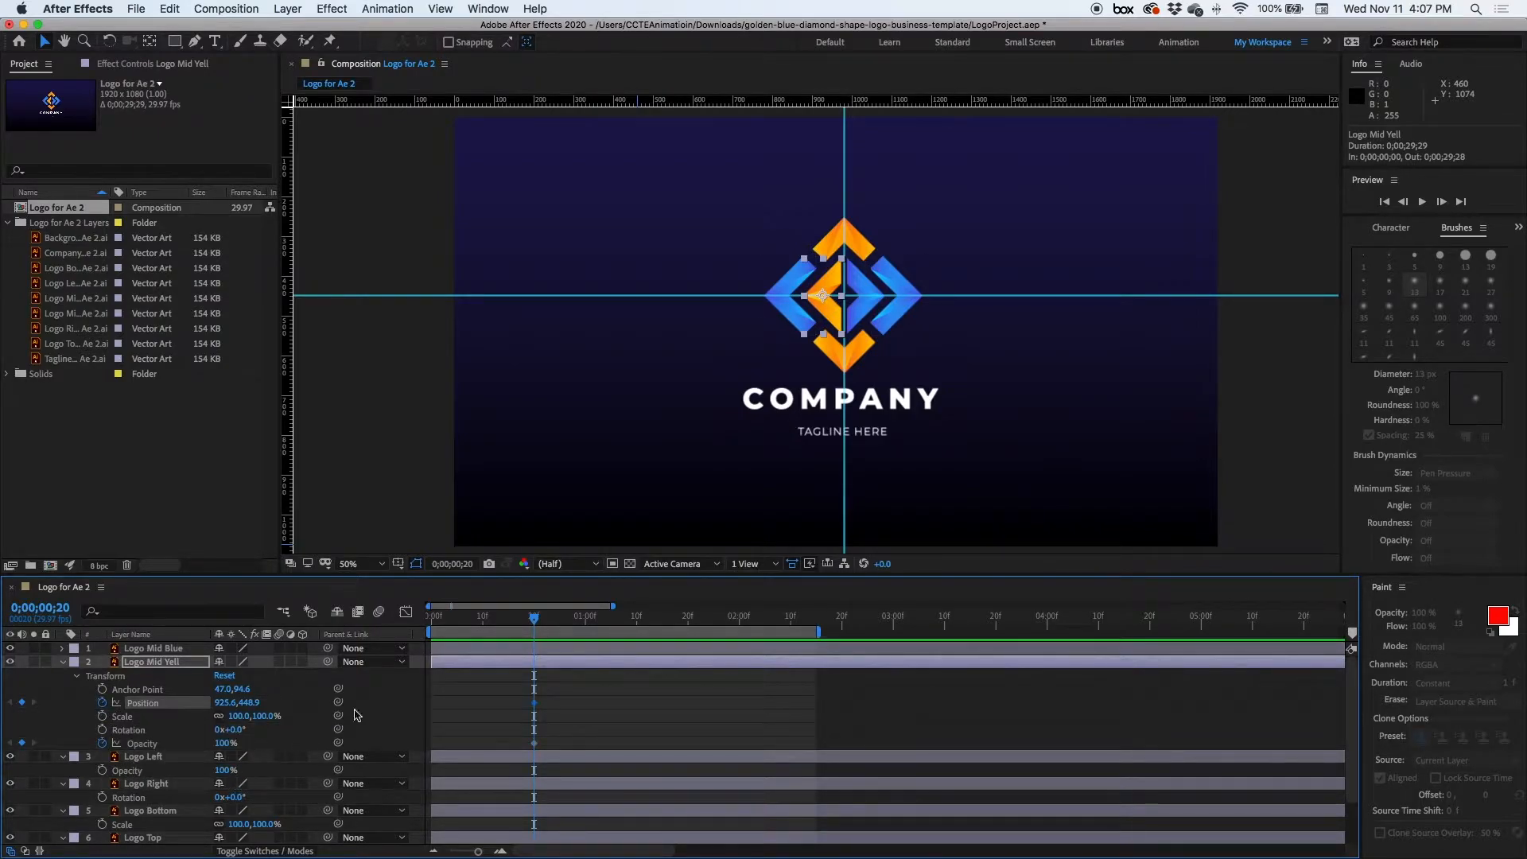
- At 0;00;00;10, move Logo Mid Yell right across the vertical guide to about 1027.0, 448.0 and set its Opacity to 0%
left_click_drag(533, 622, 484, 621)
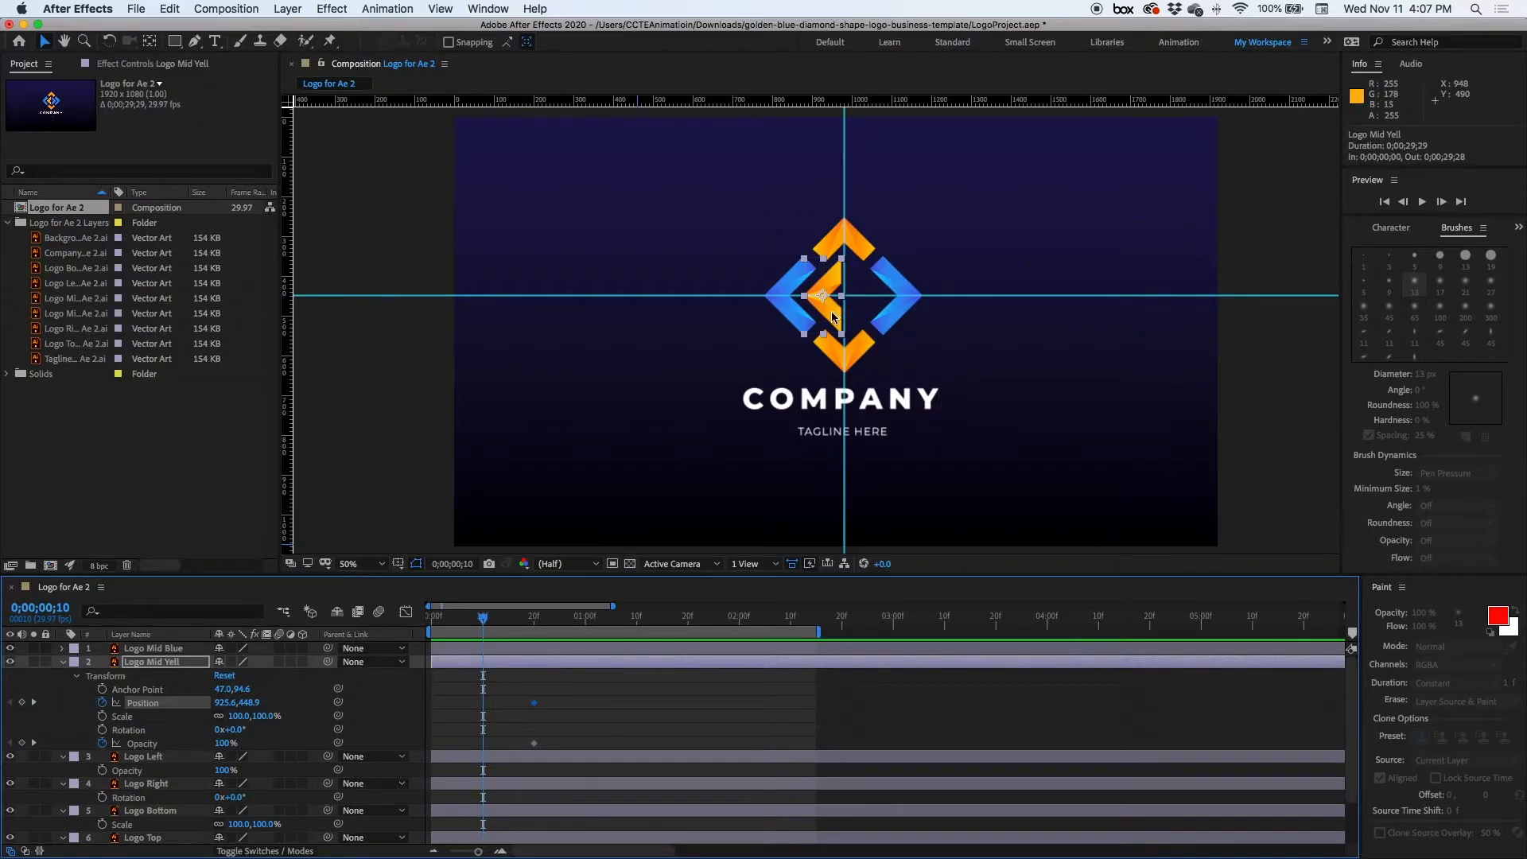
left_click_drag(833, 318, 869, 314)
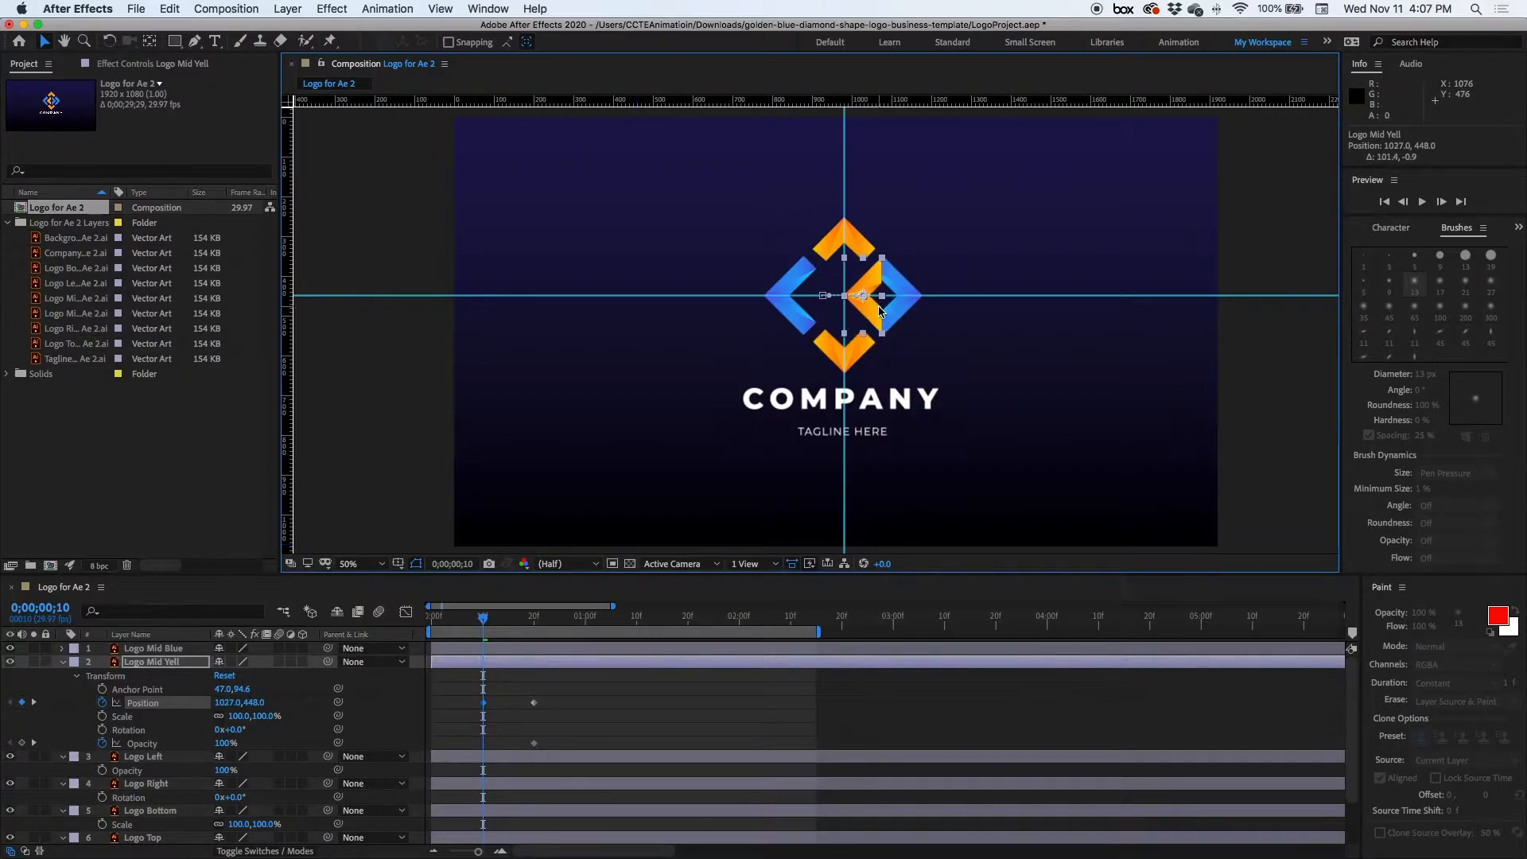
left_click_drag(223, 743, 68, 756)
- Preview the middle pieces' animation from the start and check their placement at 0;00;00;20
left_click_drag(482, 627, 414, 652)
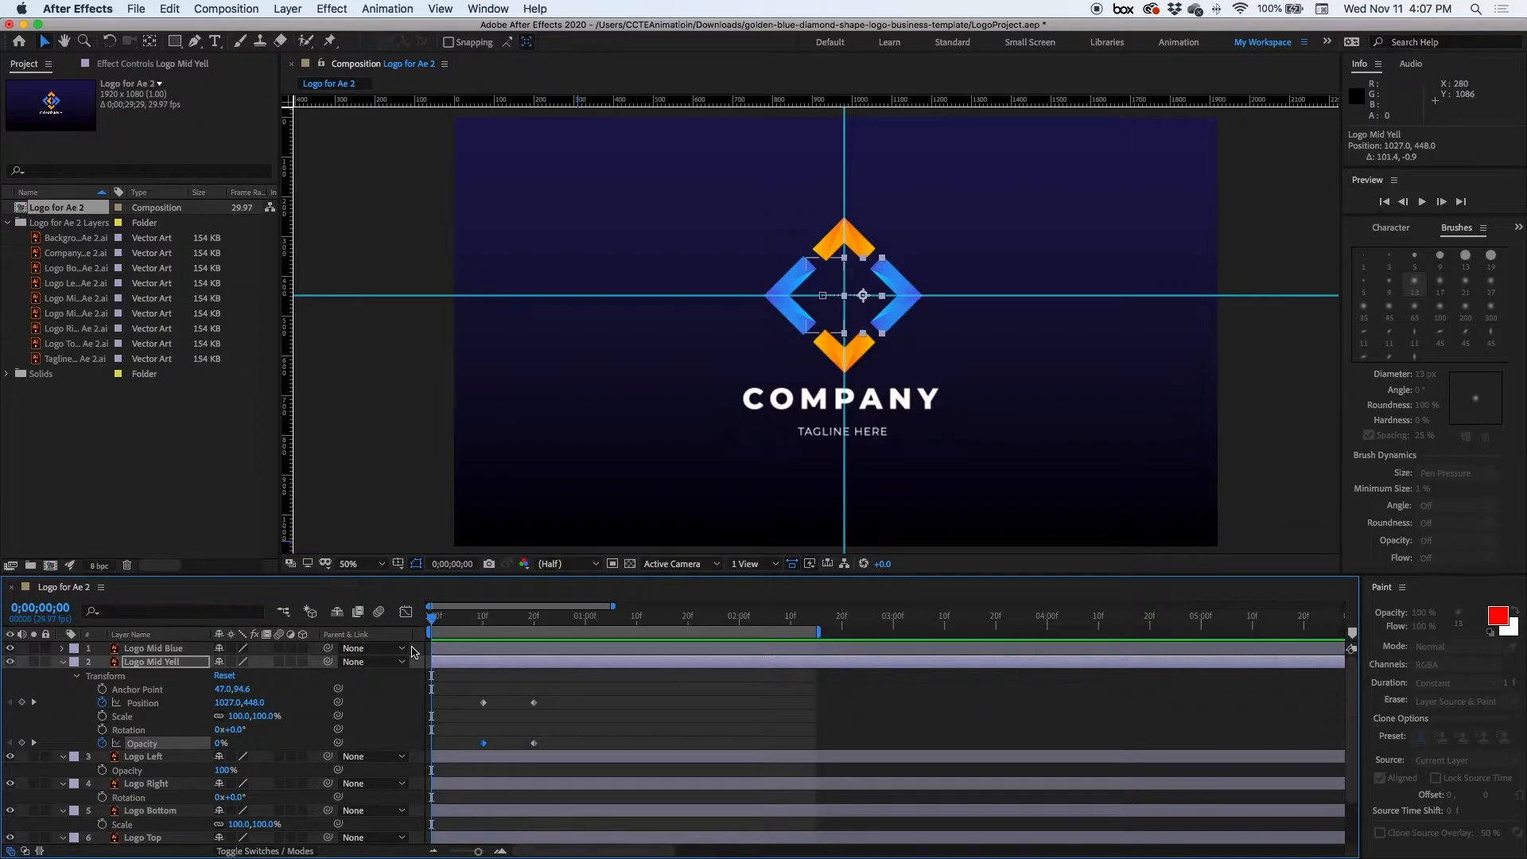
key("space")
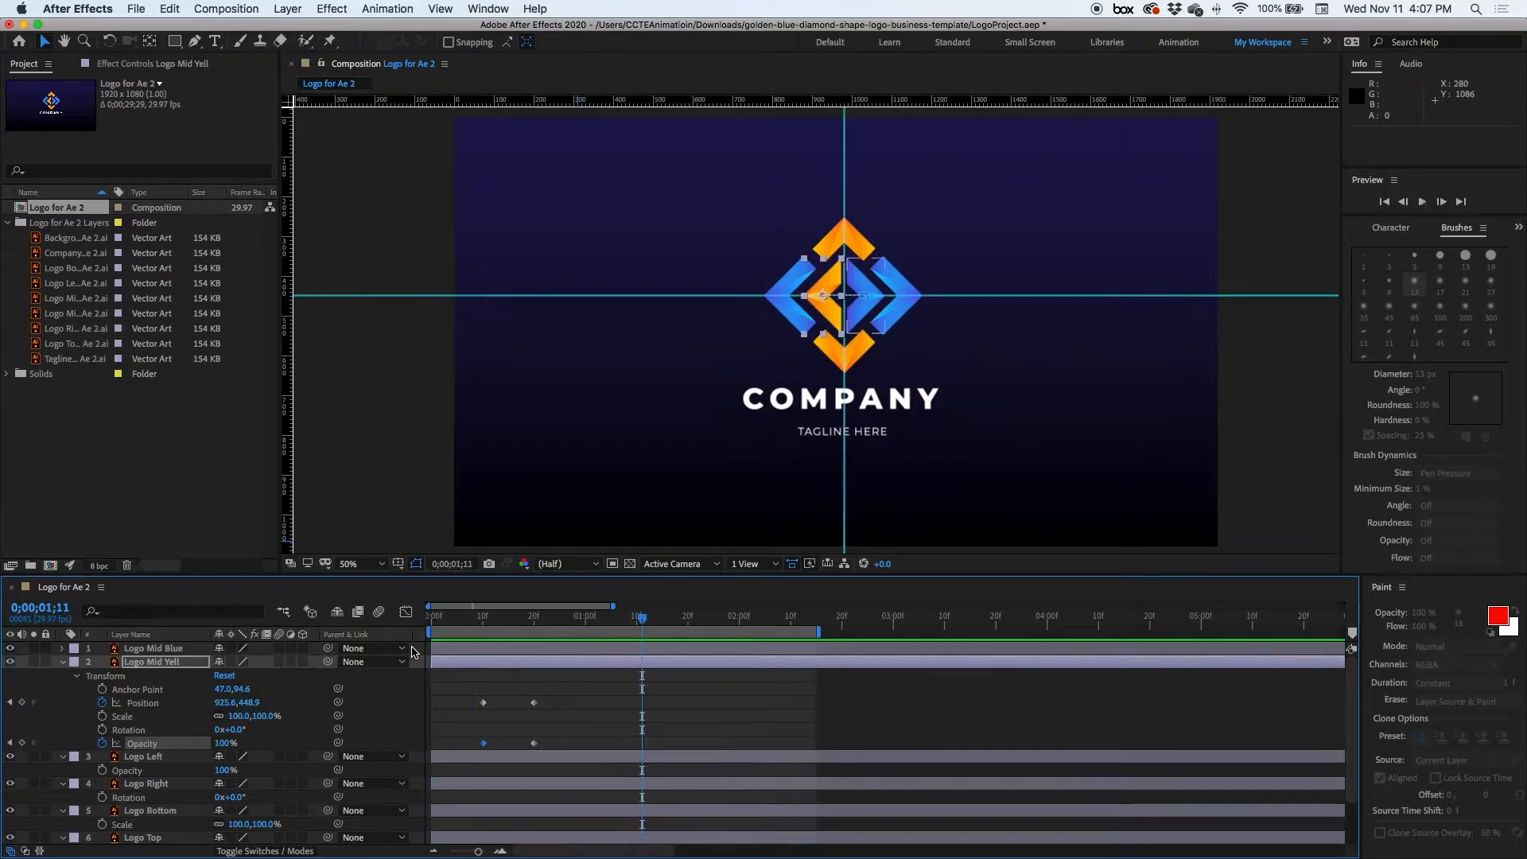
left_click_drag(641, 621, 529, 621)
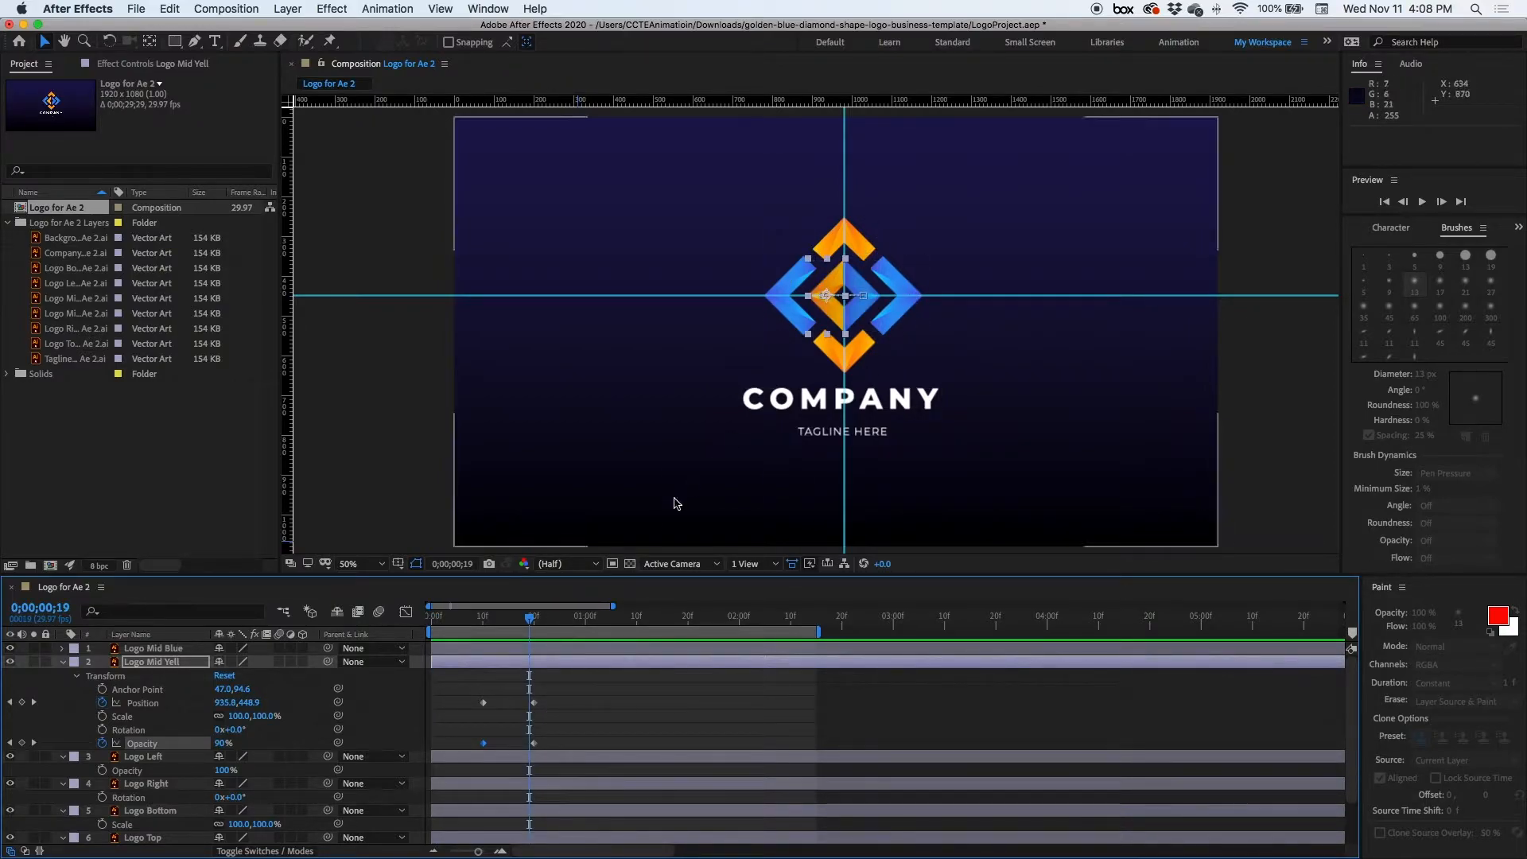
left_click(535, 623)
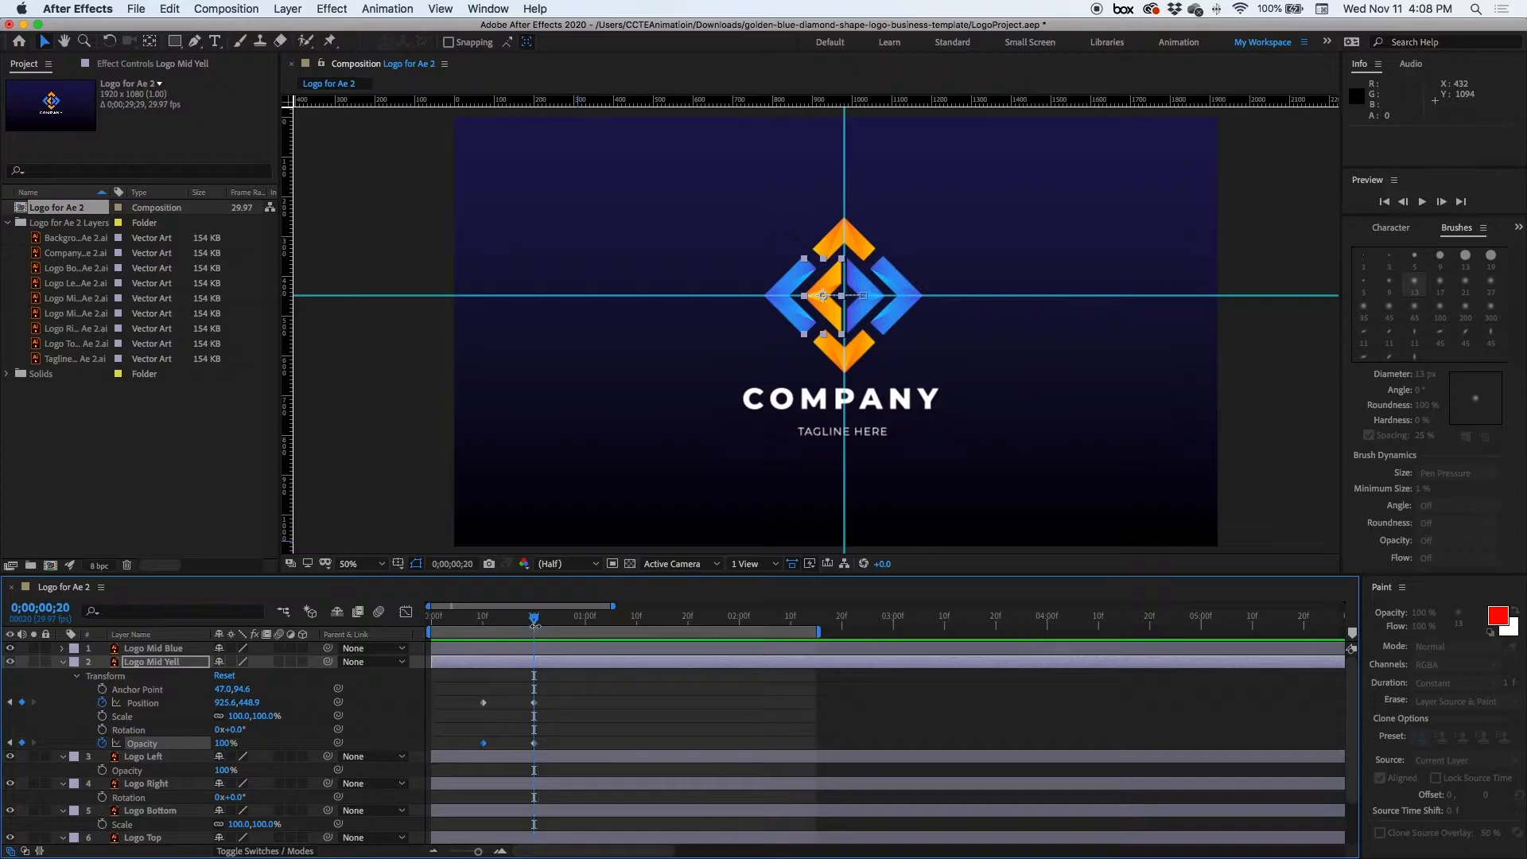
- Show only the keyframed properties of Logo Mid Blue and Logo Mid Yell, and trim both layers to start at 0;00;00;10
left_click(580, 651)
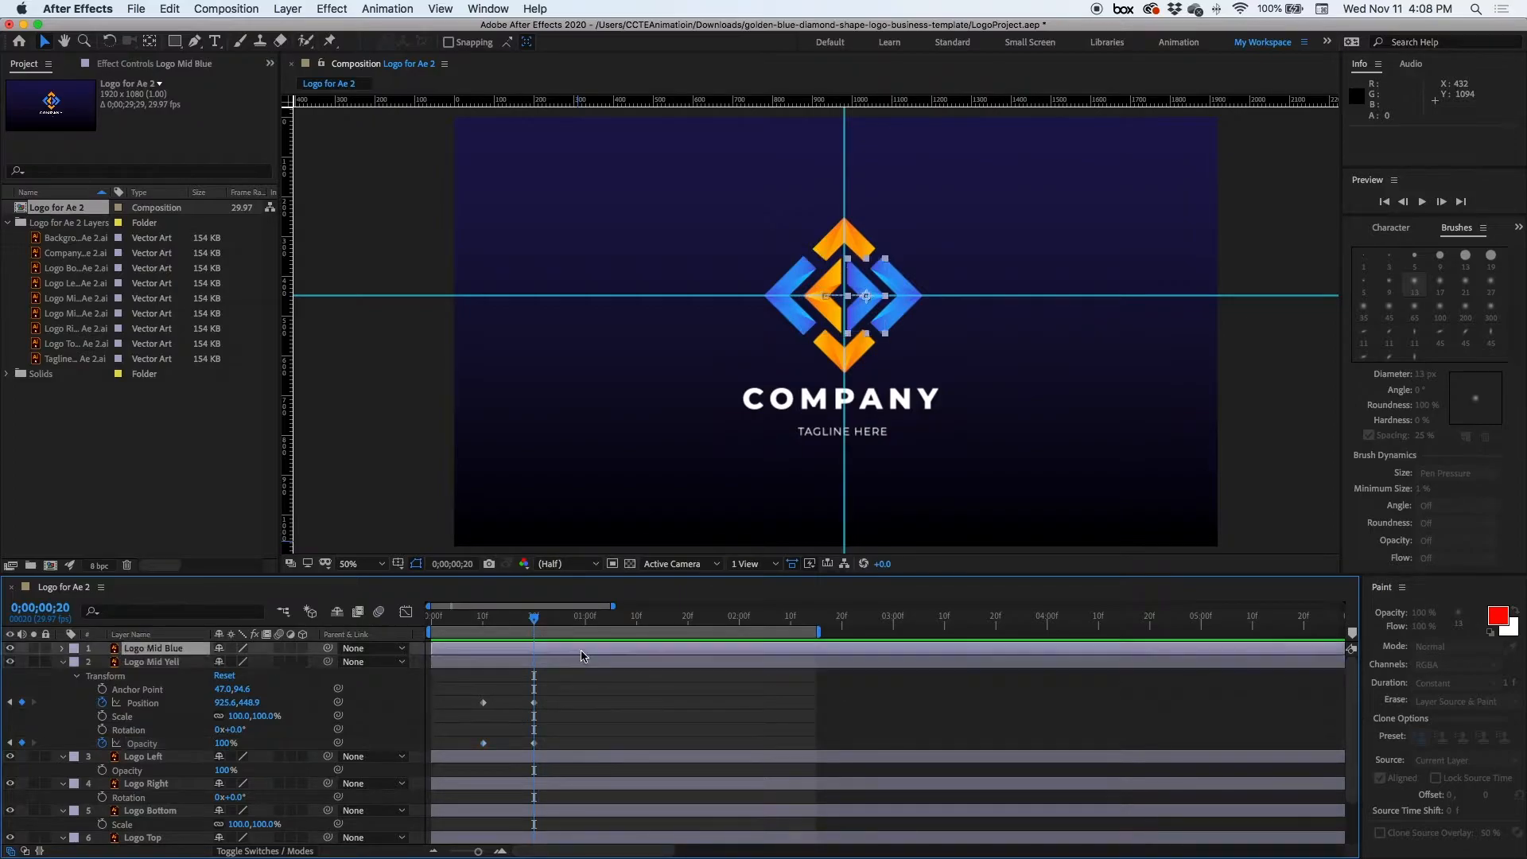
key("u")
left_click(590, 690)
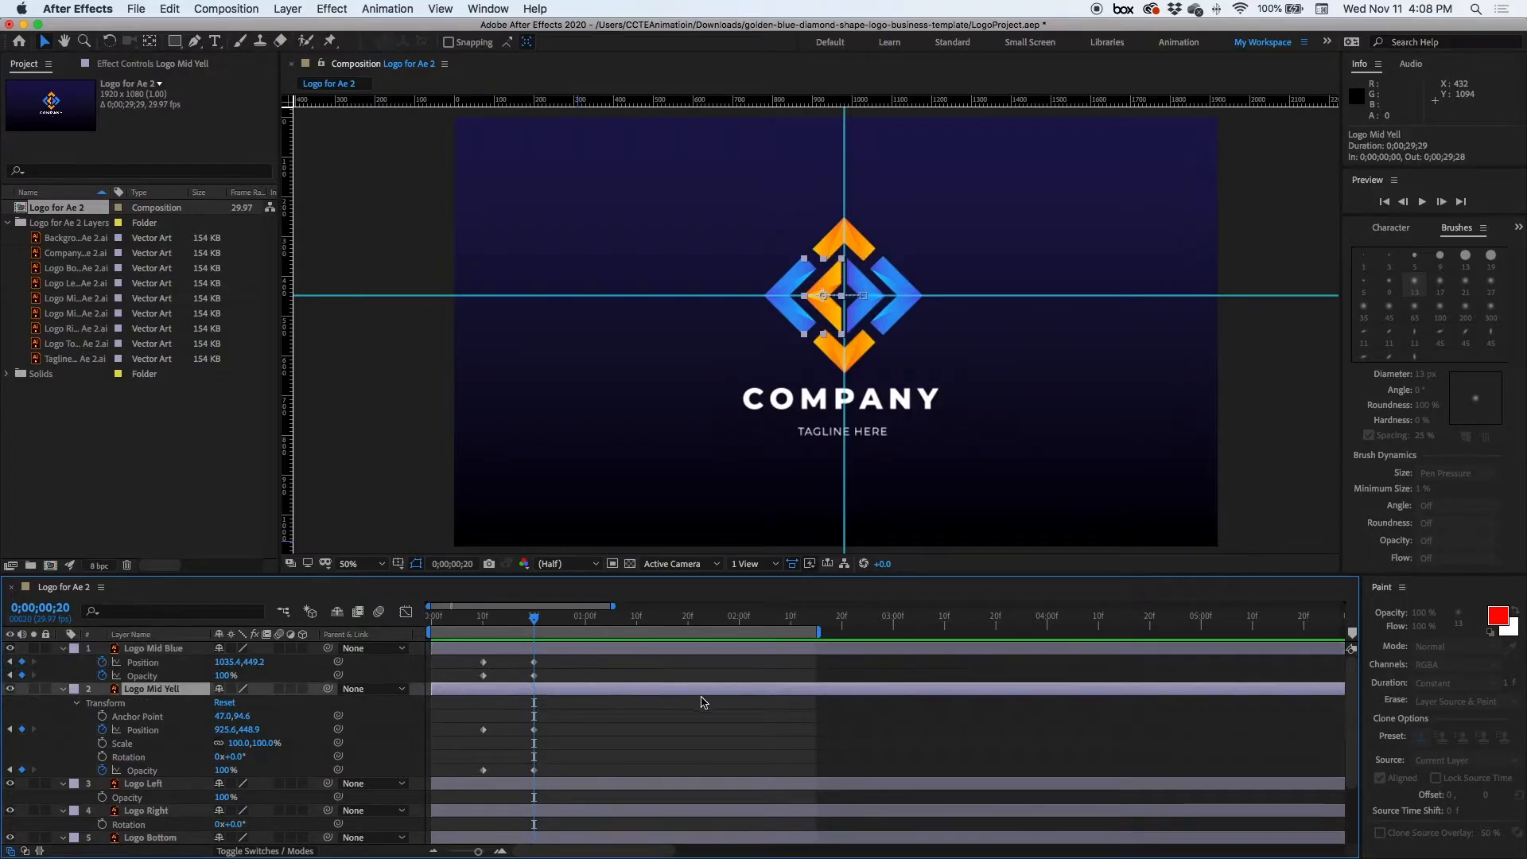
key("u")
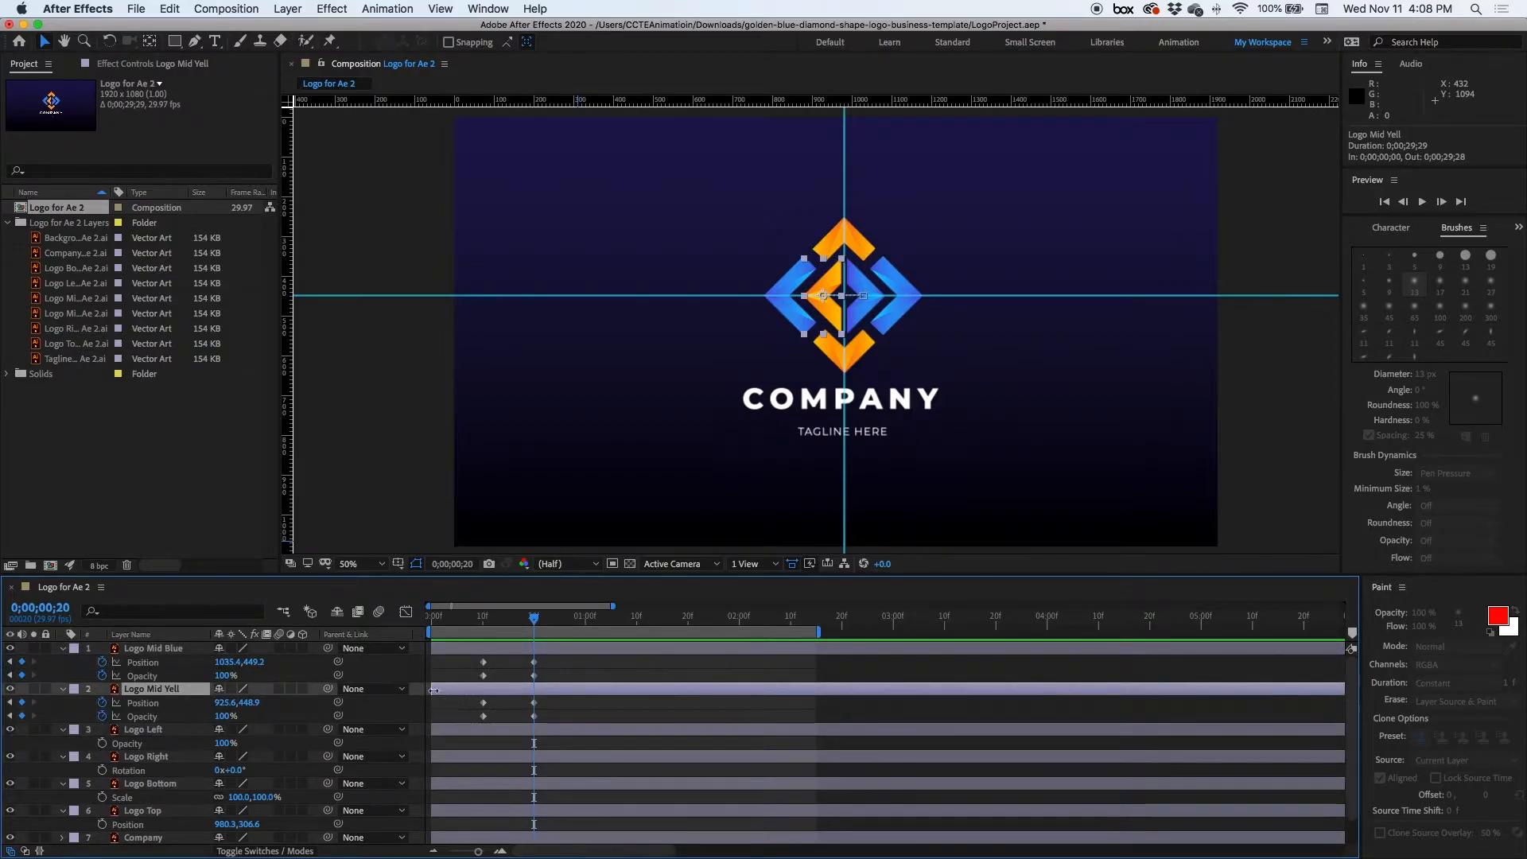
left_click_drag(437, 690, 483, 691)
mouse_move(481, 624)
left_mouse_down()
mouse_move(463, 625)
mouse_move(515, 628)
mouse_move(468, 628)
left_mouse_up()
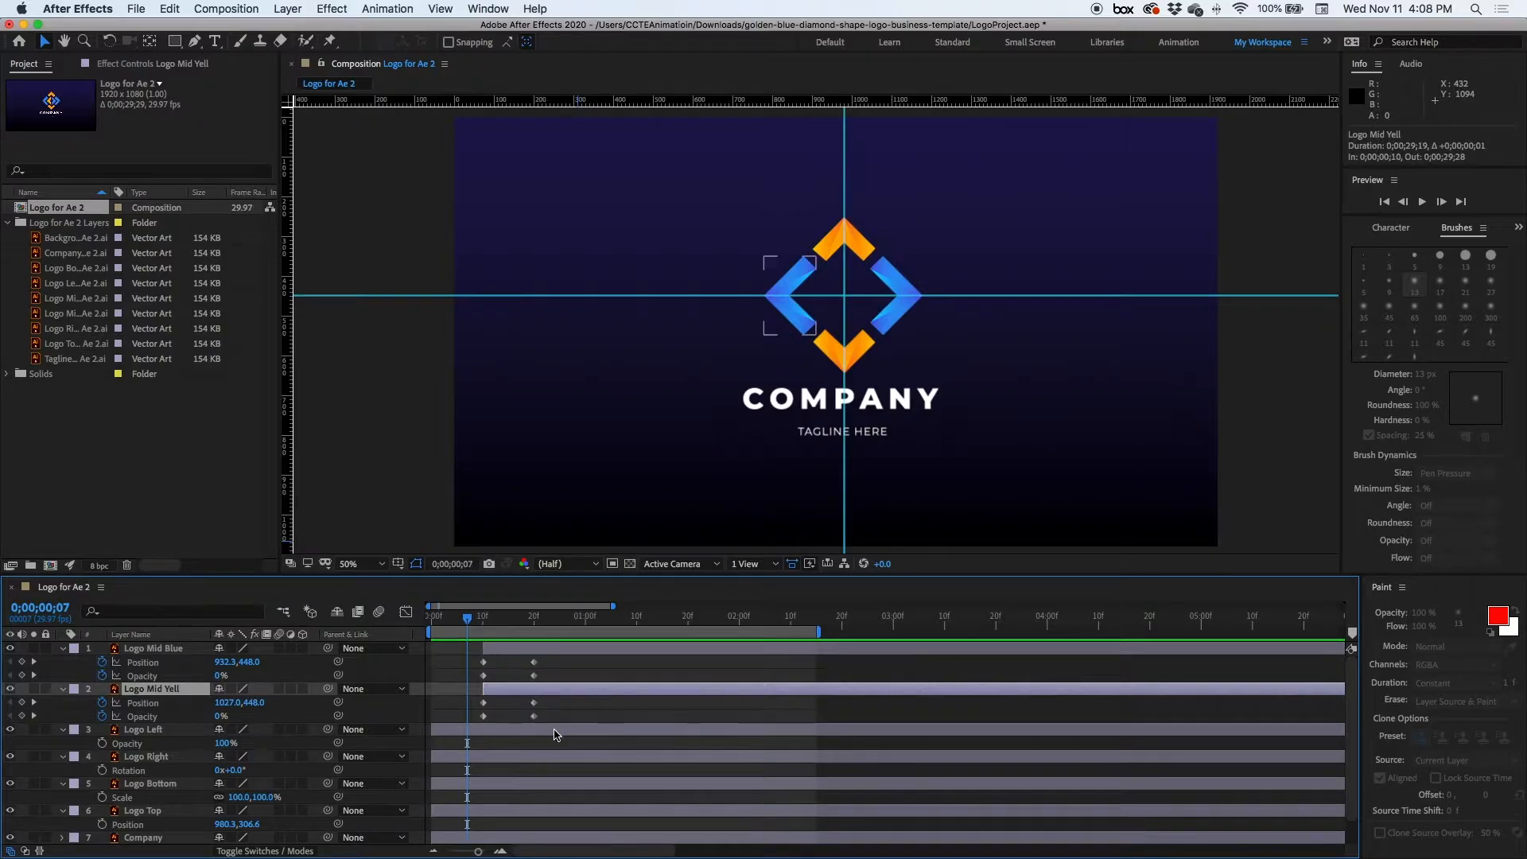
left_click(555, 730)
left_click(570, 756, "shift")
left_click(578, 784, "shift")
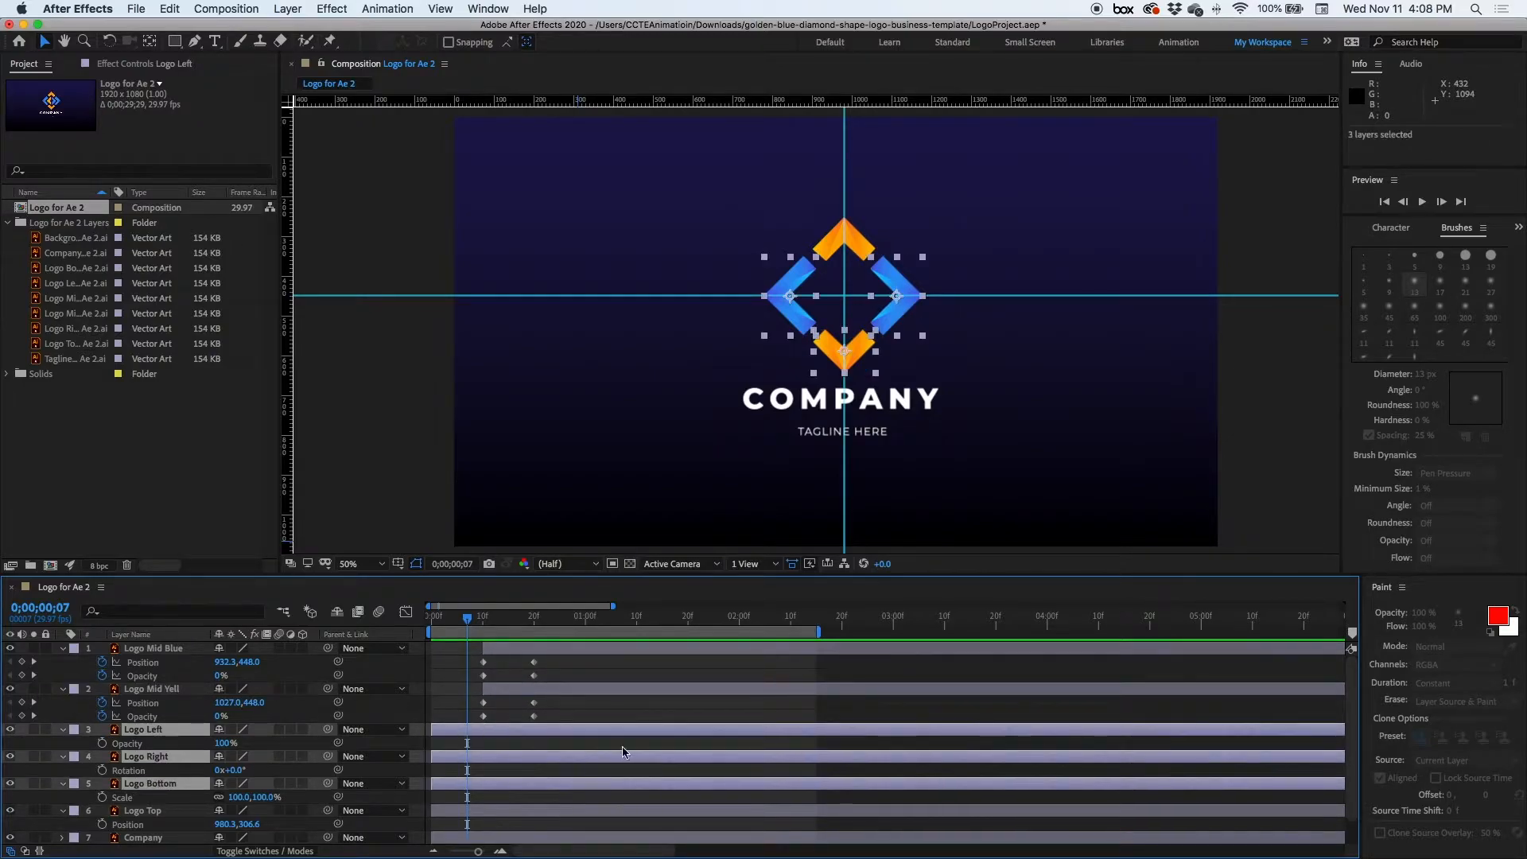
- At 0;00;01;05, expand Logo Left's transform properties and set its Position and Opacity keyframes
left_click_drag(467, 622, 611, 626)
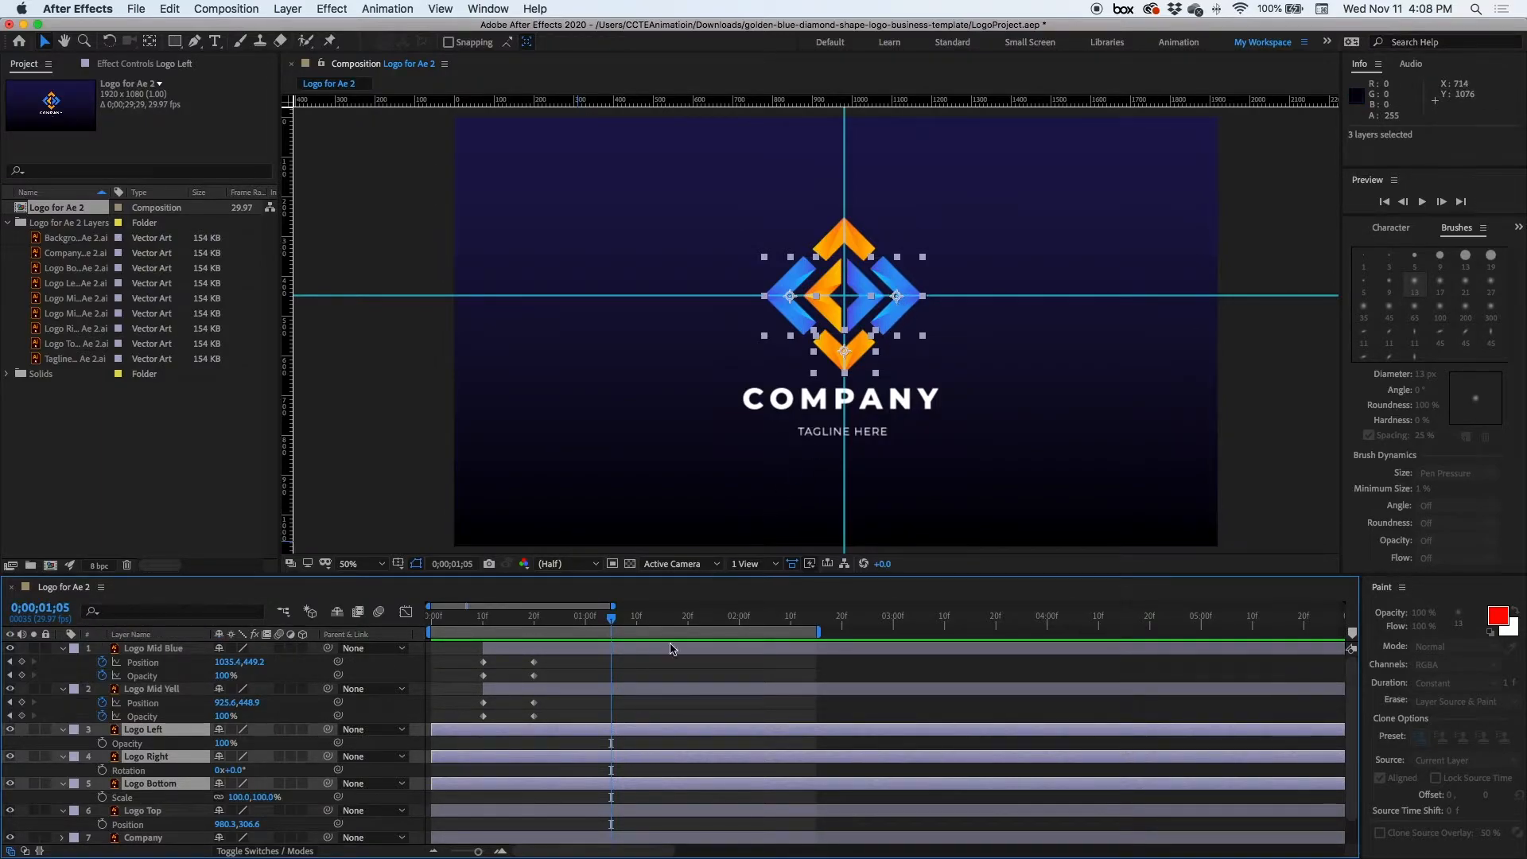
left_click(651, 732)
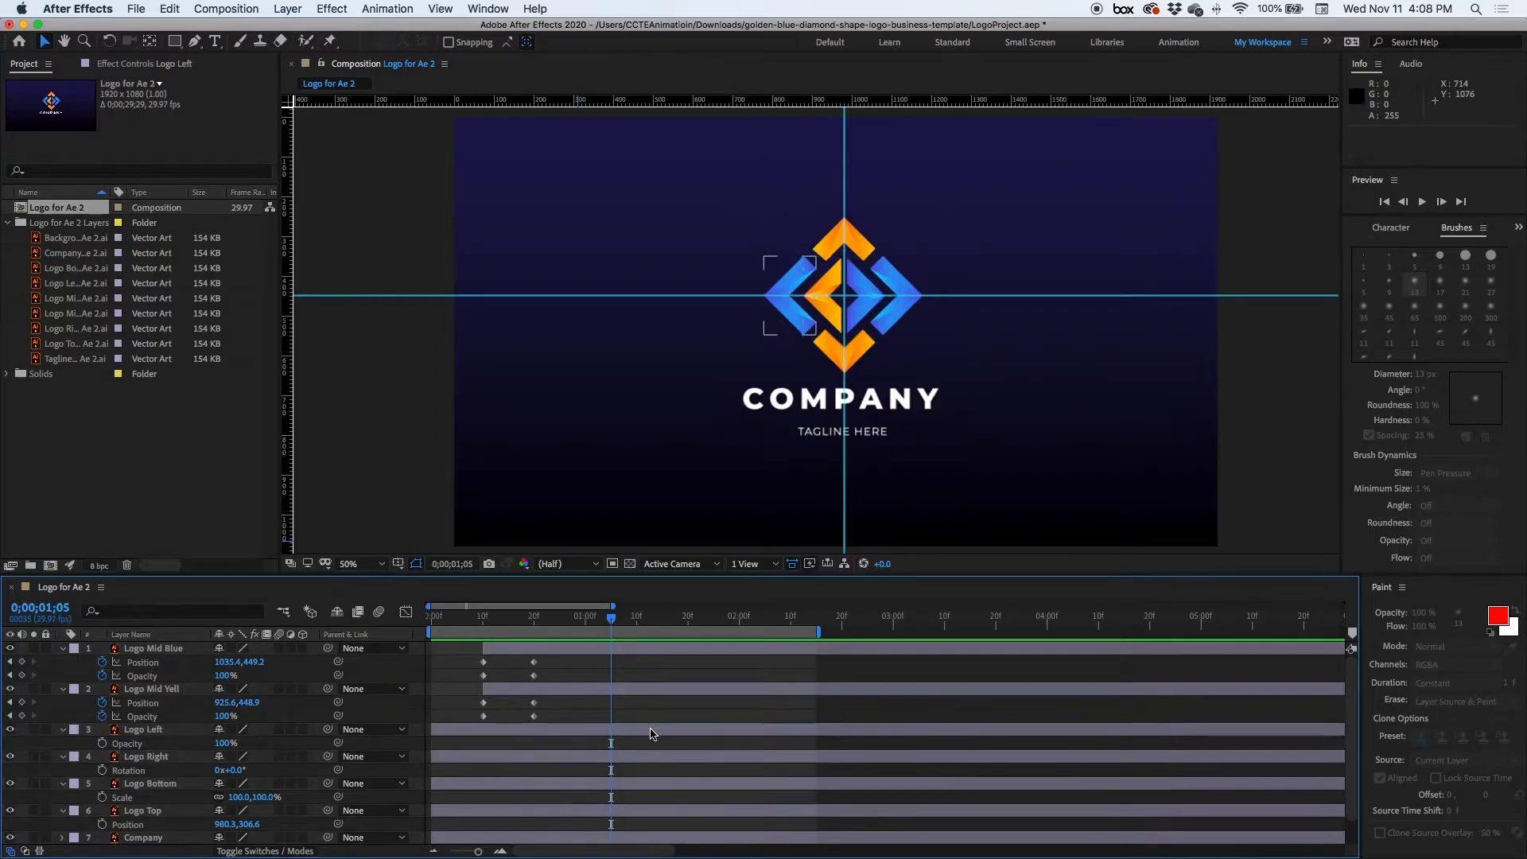
left_click(652, 733)
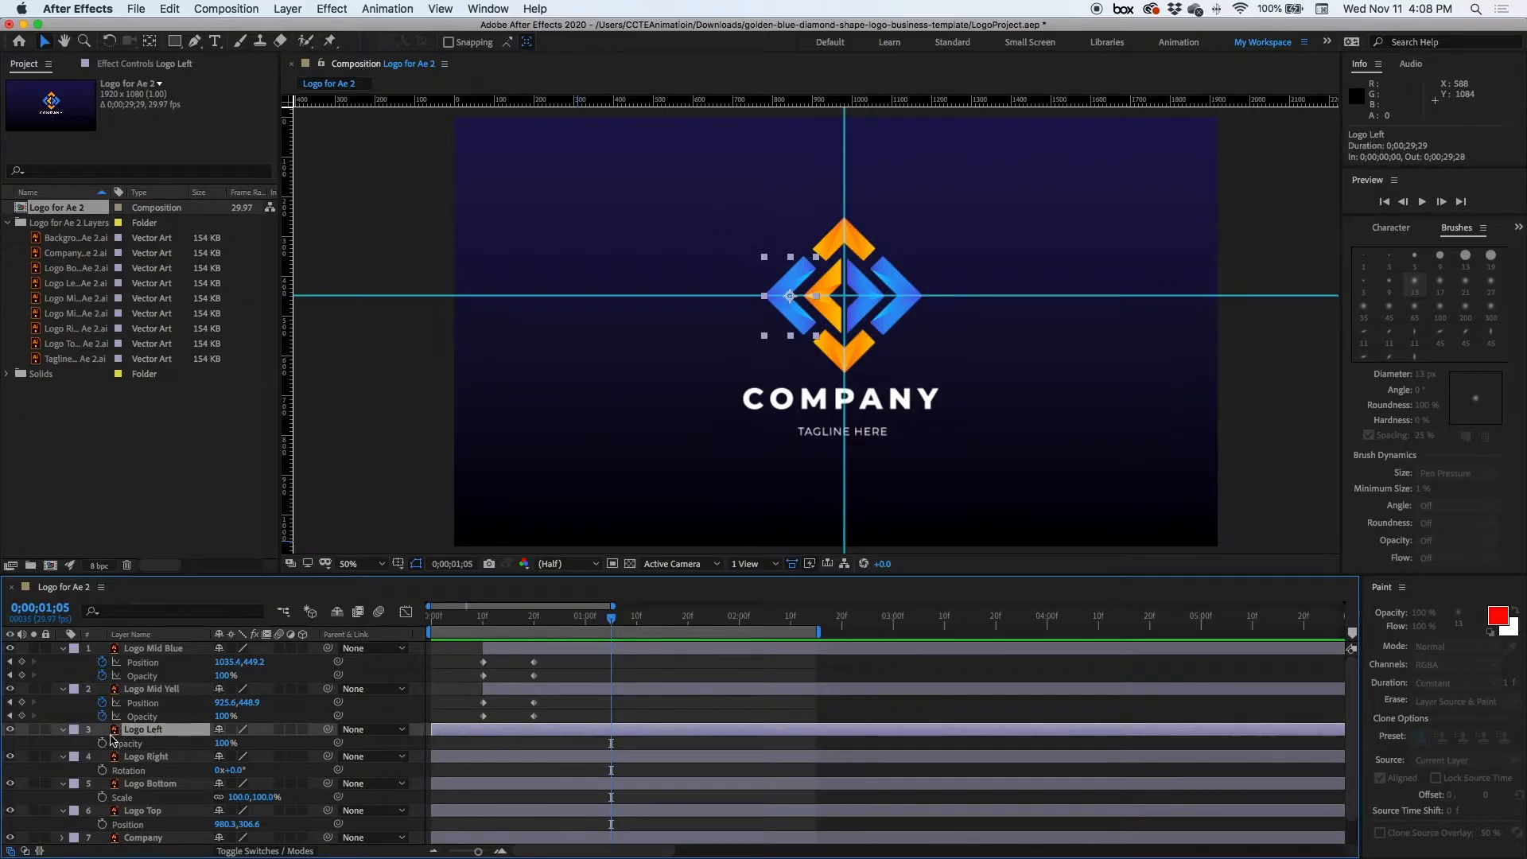
left_click(63, 729)
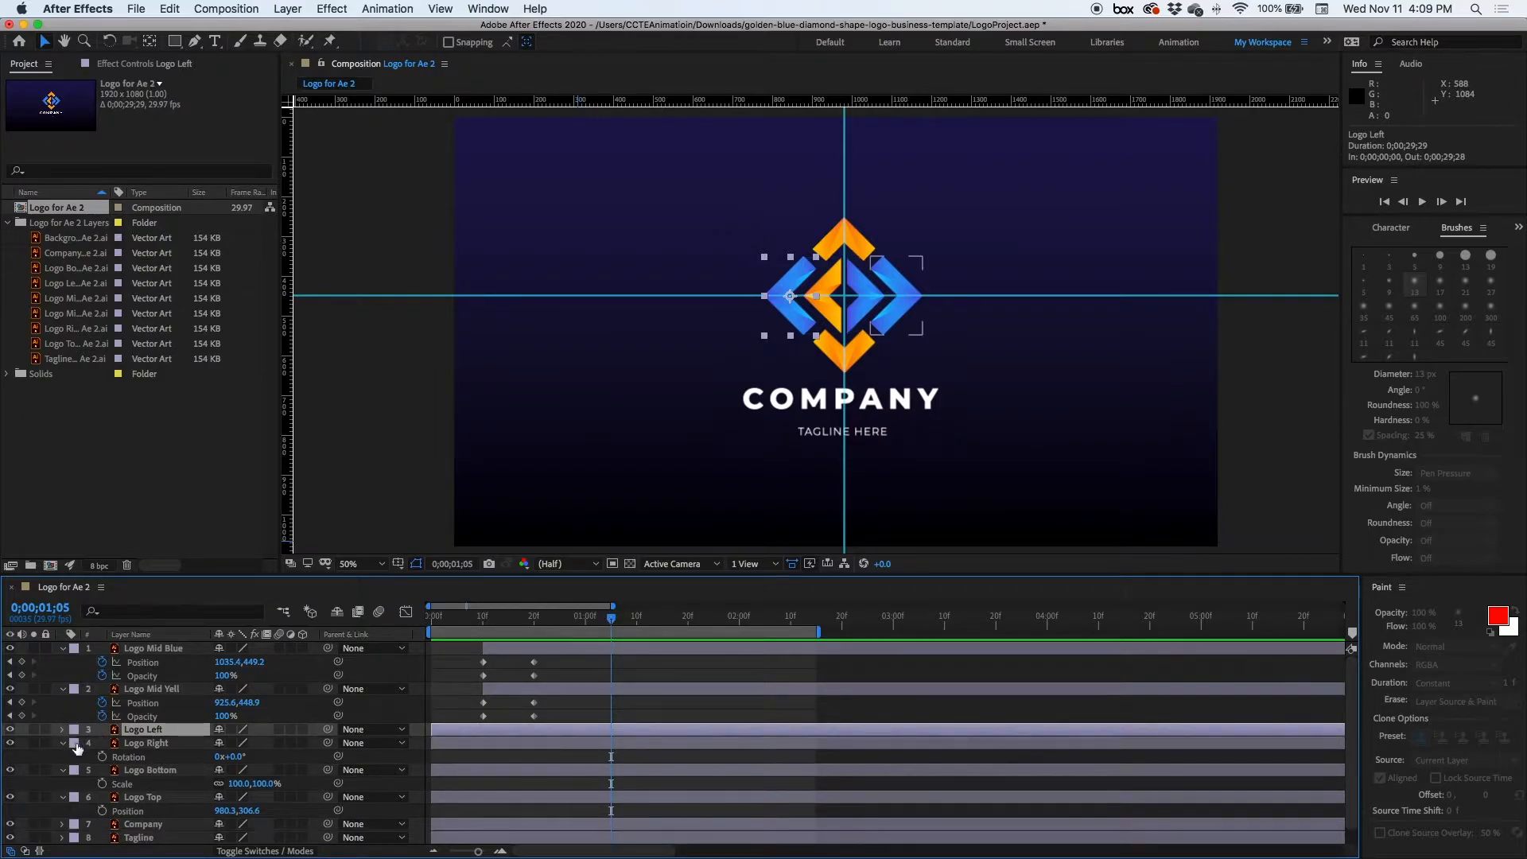
left_click(63, 730)
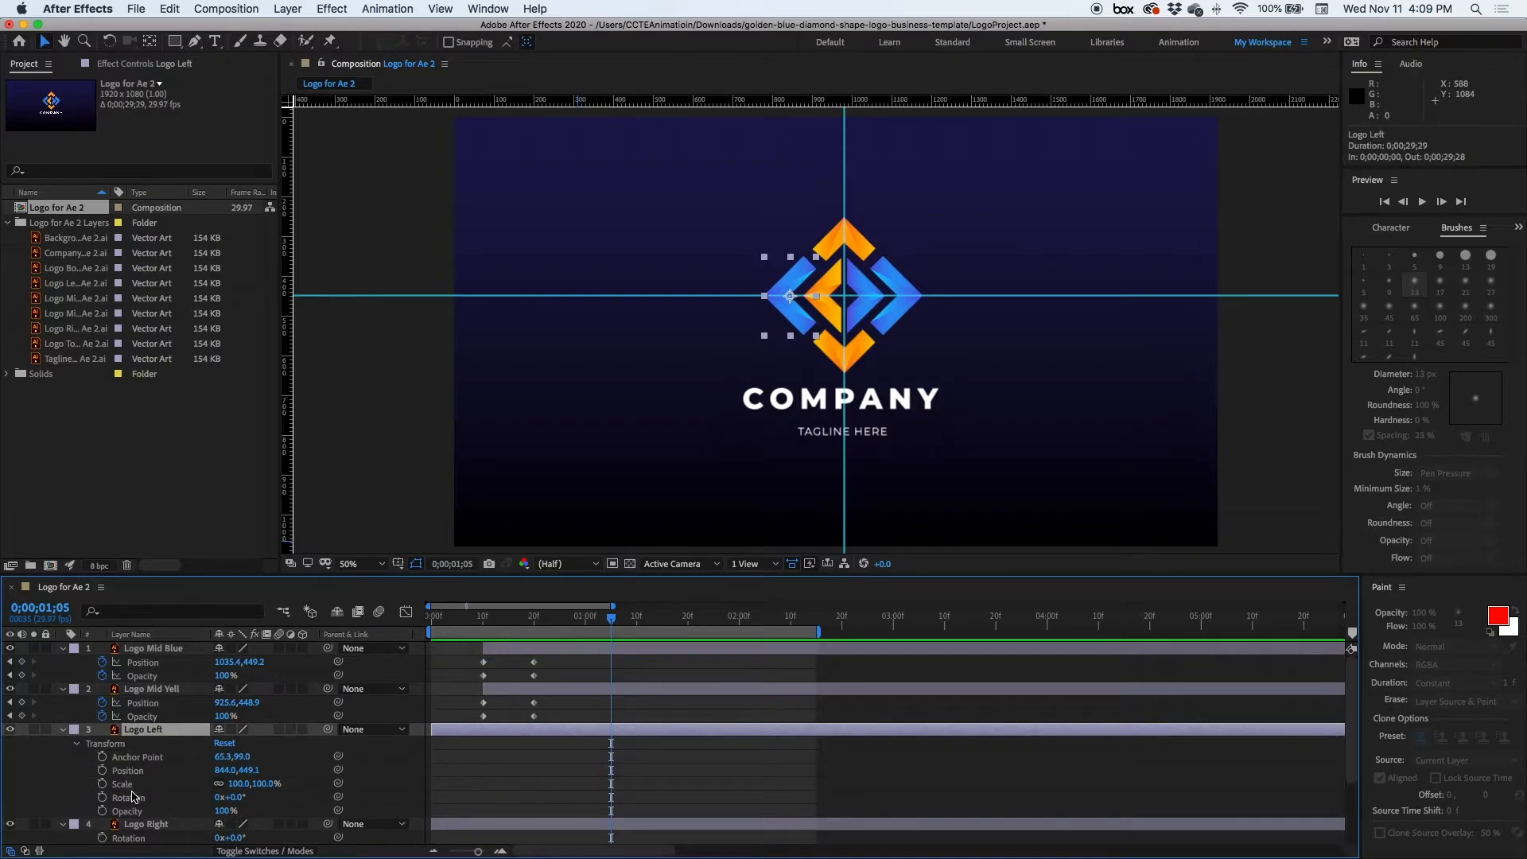
left_click(102, 770)
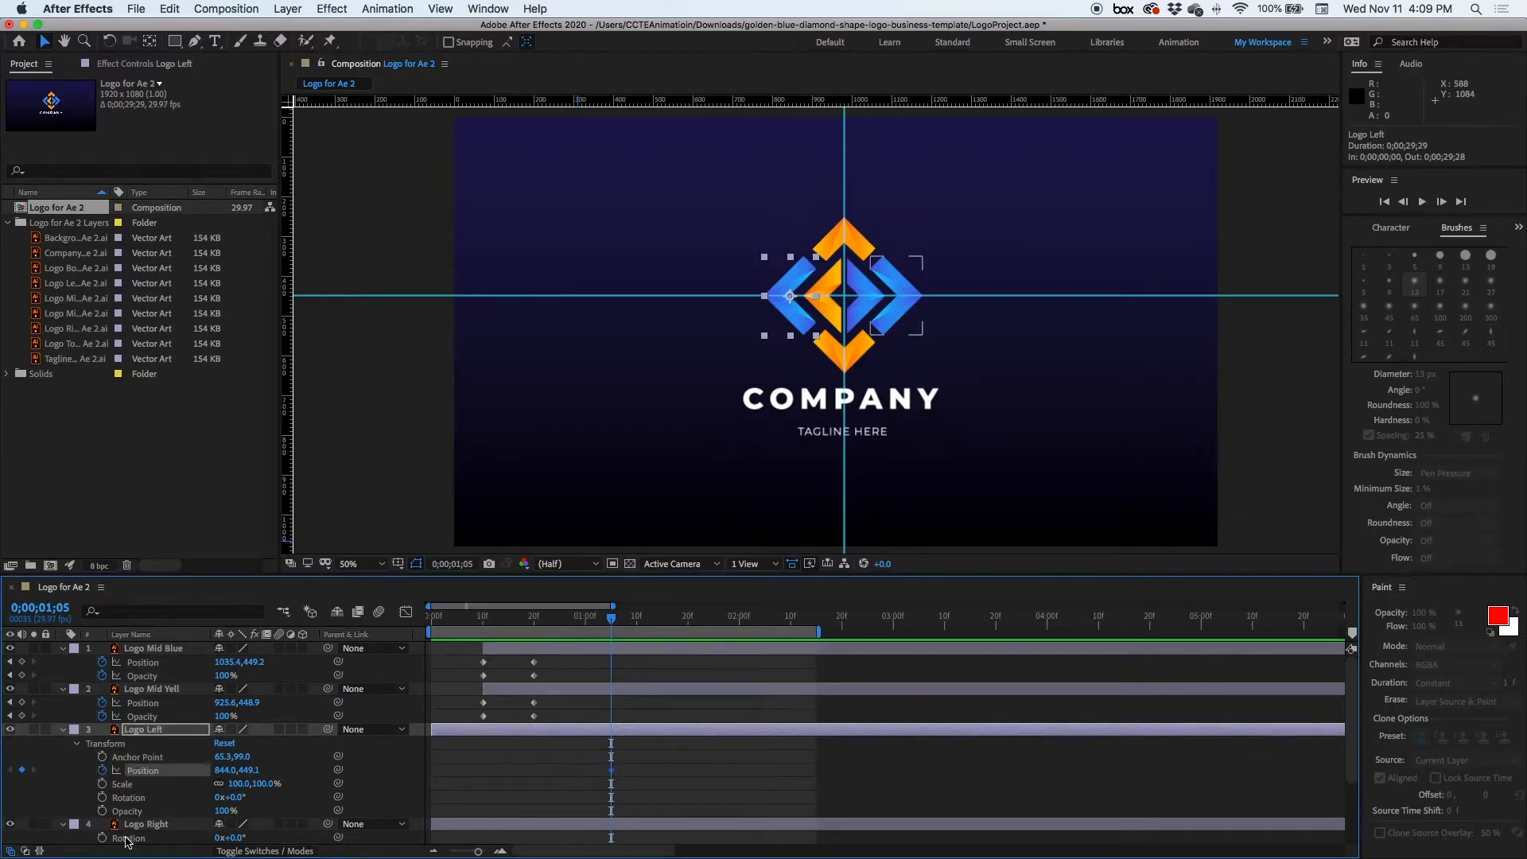
left_click(102, 810)
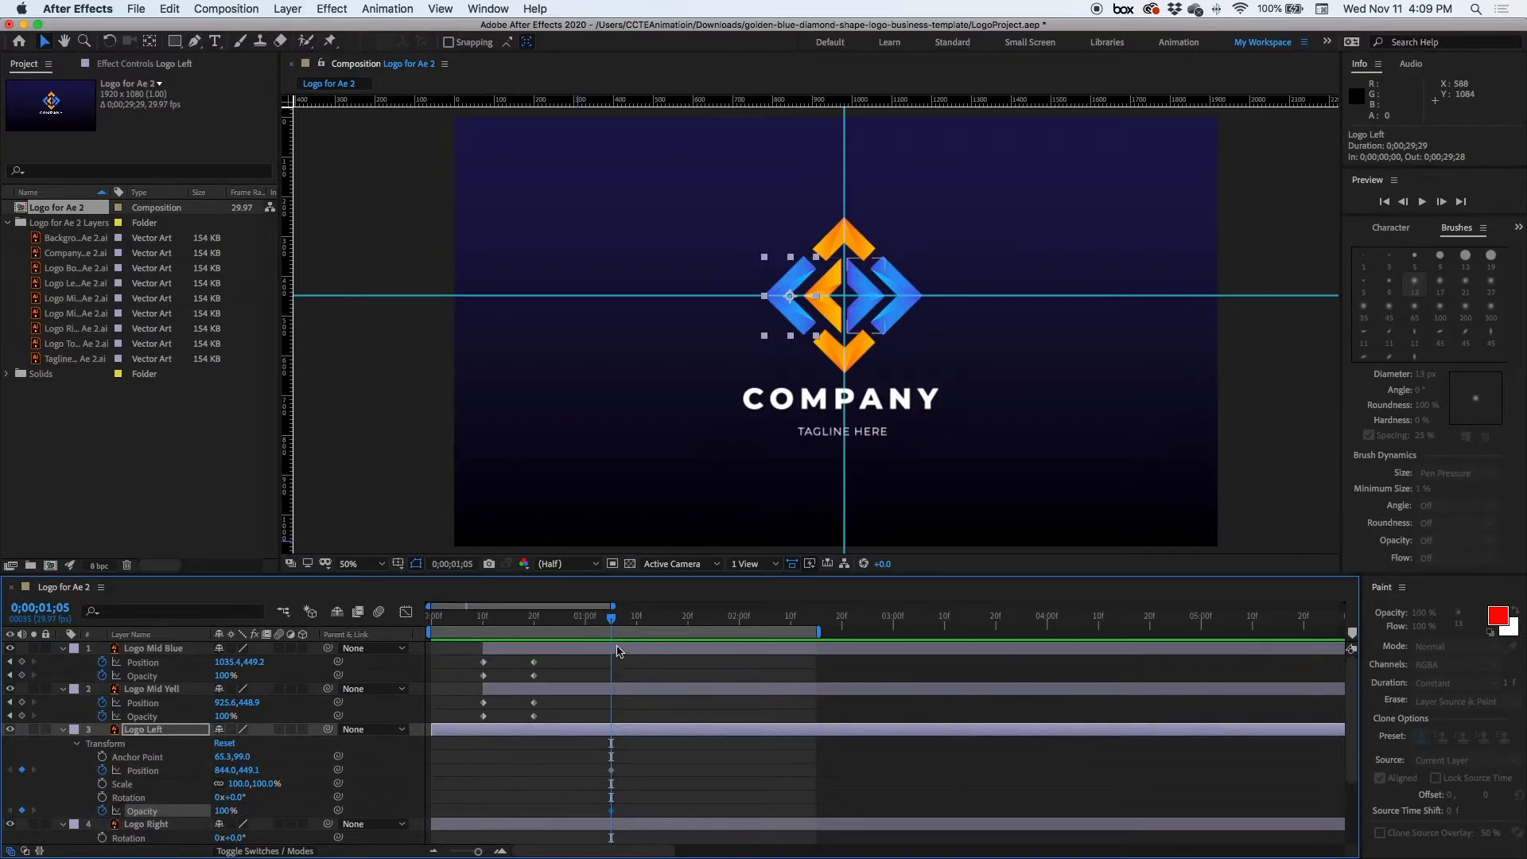
- At 0;00;00;25, move Logo Left right across the vertical guide to about 1045.3, 448.0 and set its Opacity to 0%
left_click(575, 617)
left_click_drag(576, 618, 559, 618)
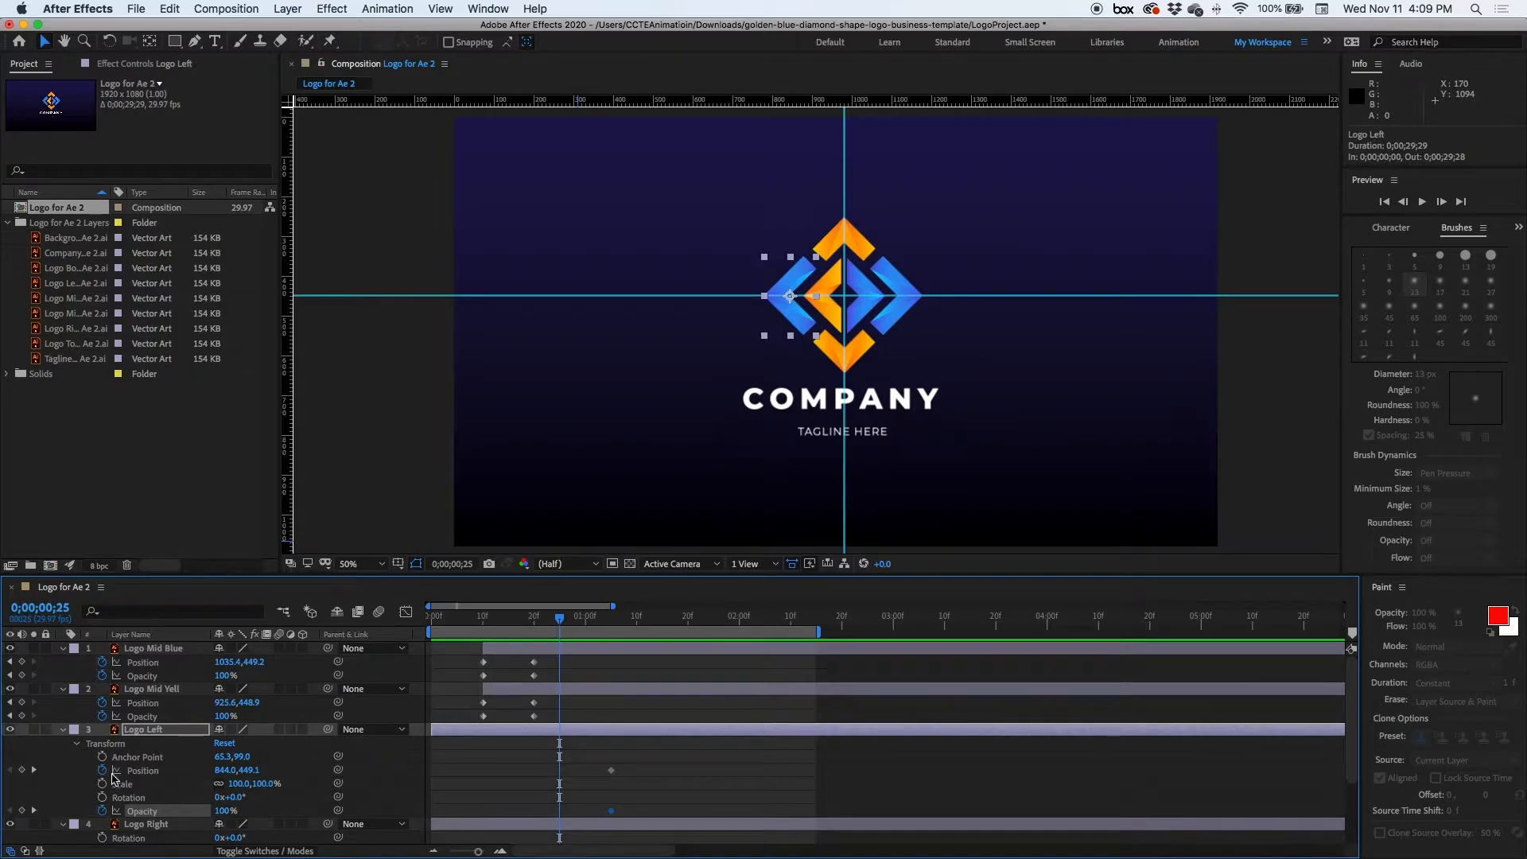
left_click(799, 320)
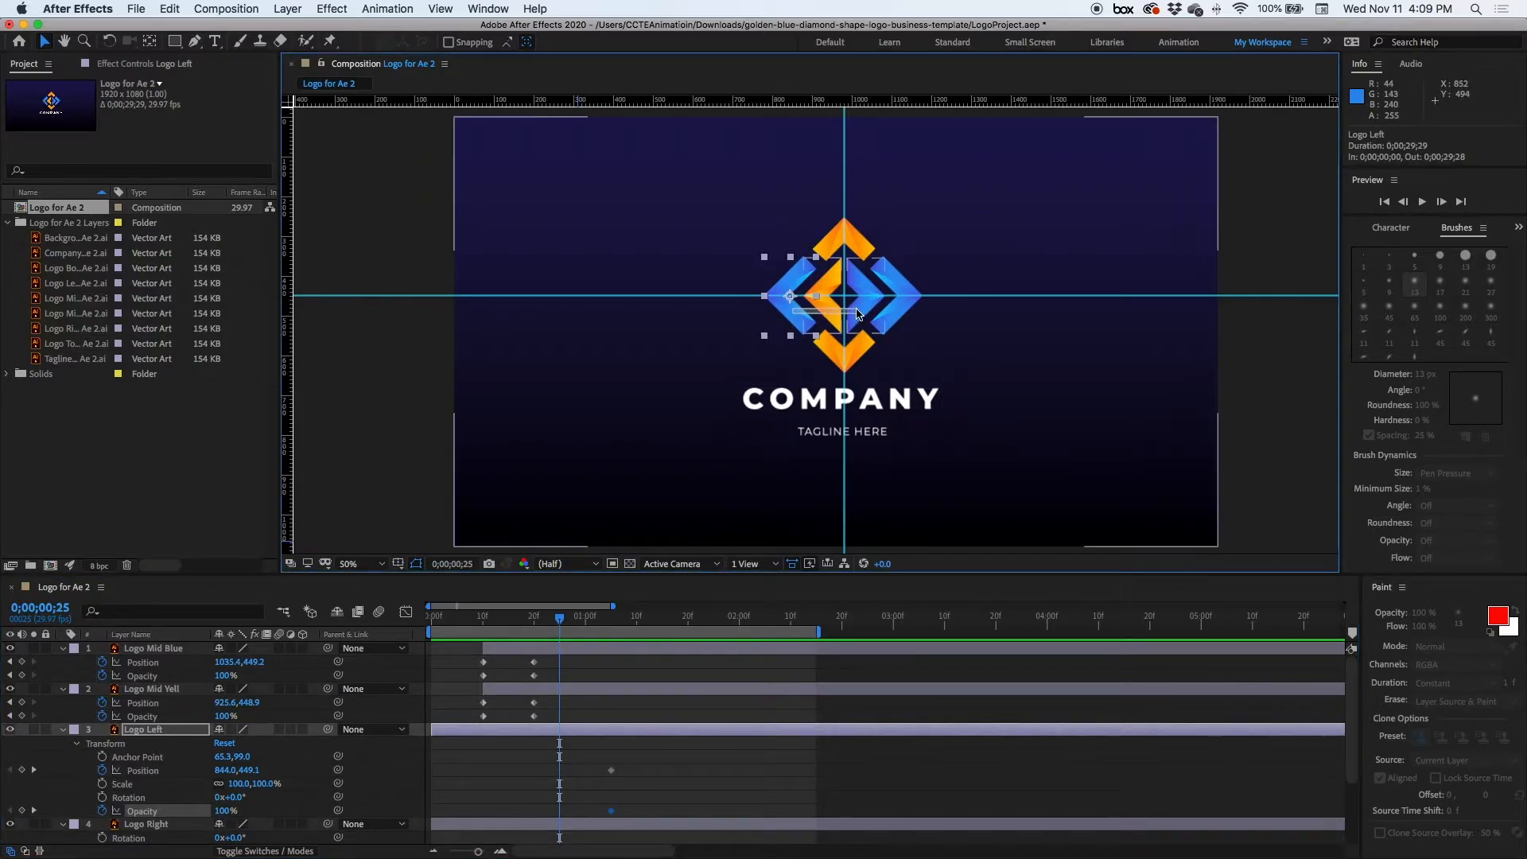
left_click_drag(796, 320, 872, 311)
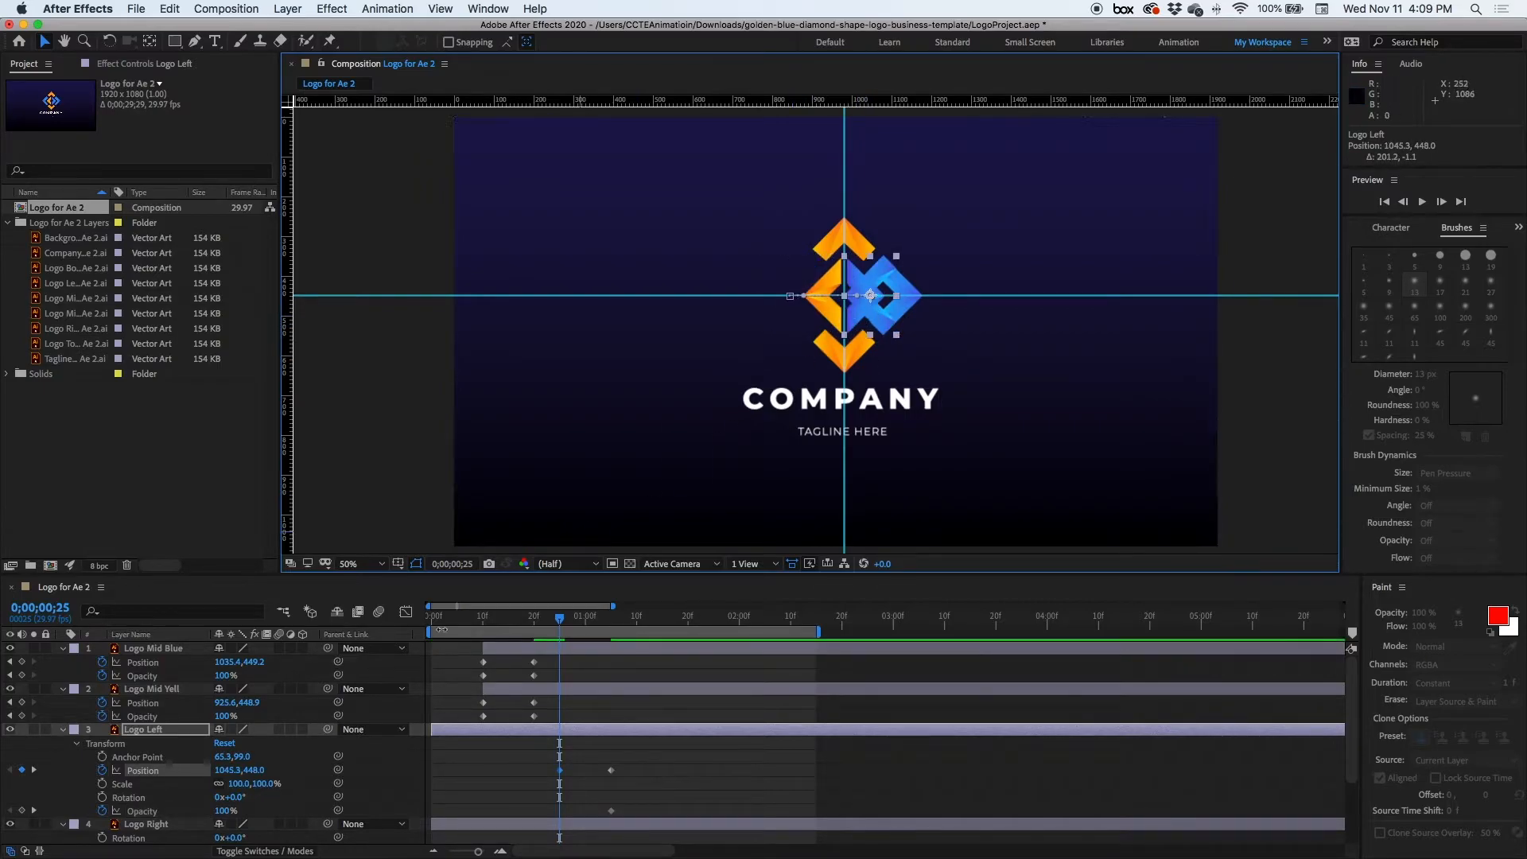
left_click_drag(227, 811, 114, 821)
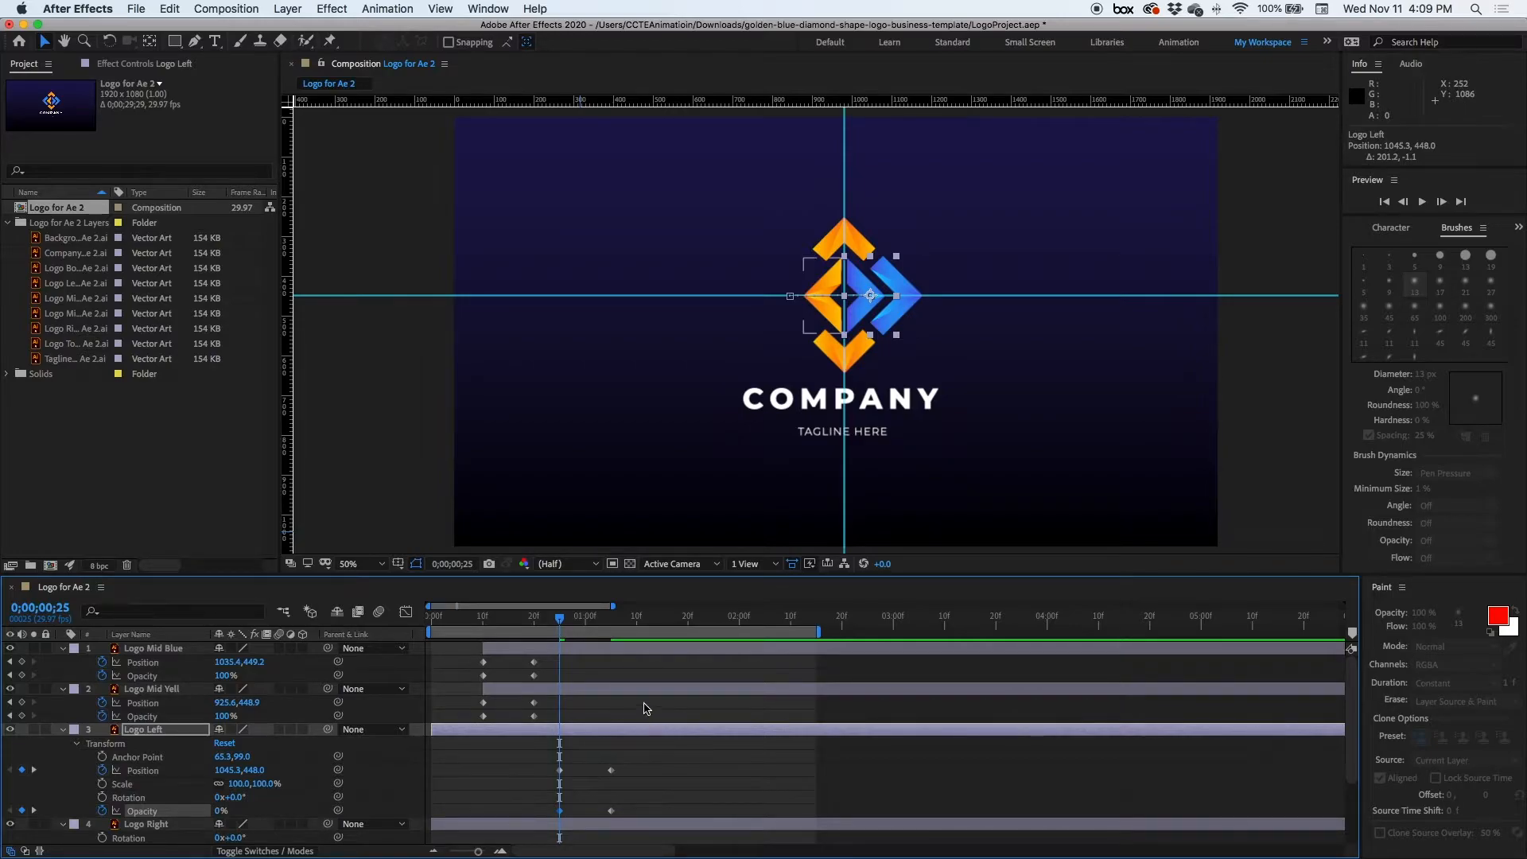
- Collapse Logo Mid Yell and Logo Mid Blue, and show only Logo Left's keyframed properties
left_click(551, 692)
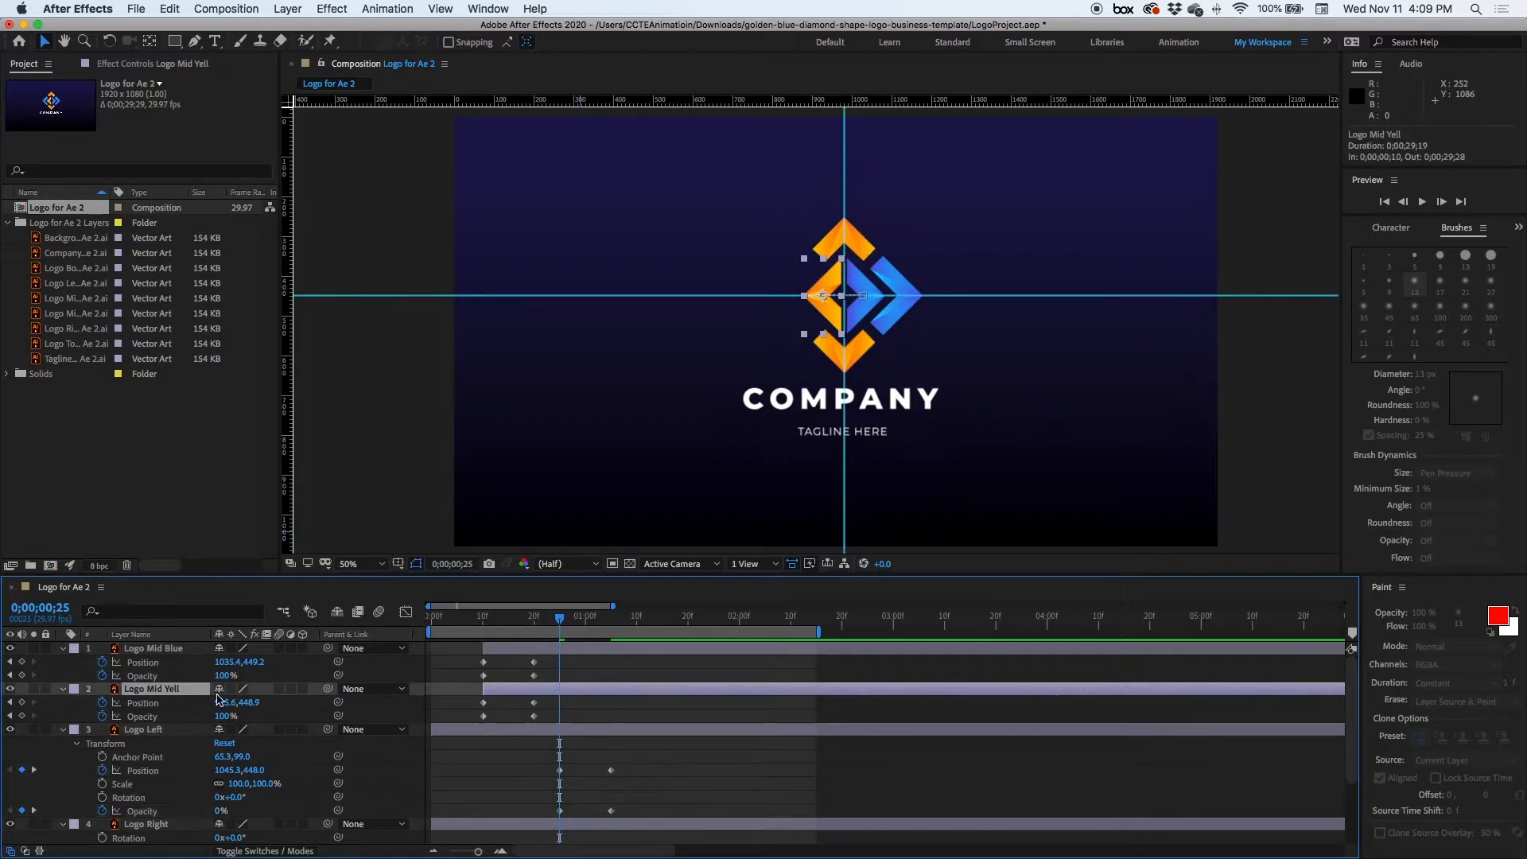
left_click(64, 690)
left_click(64, 649)
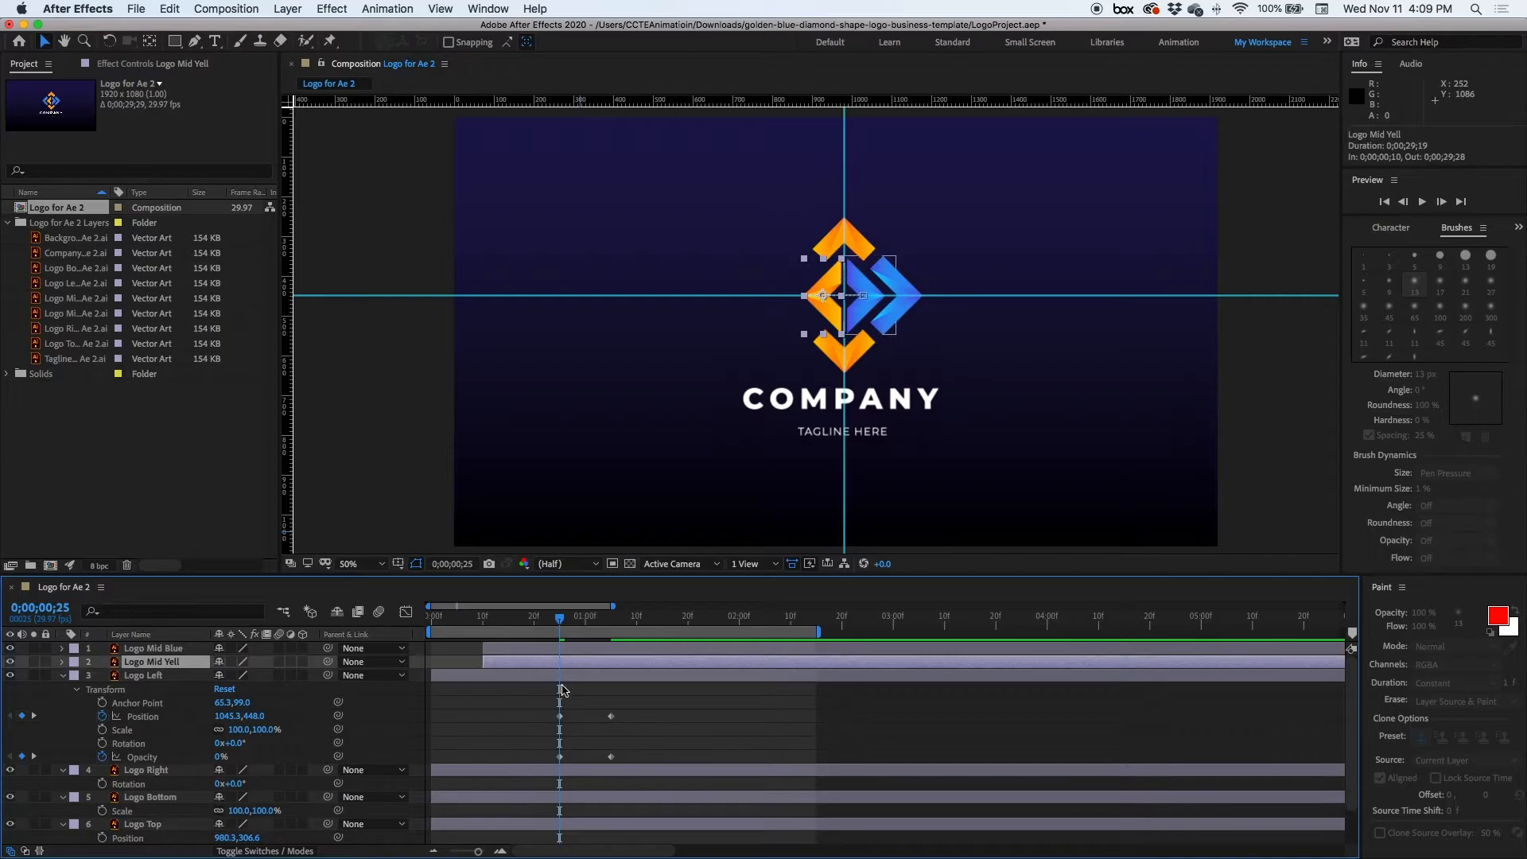
left_click(616, 678)
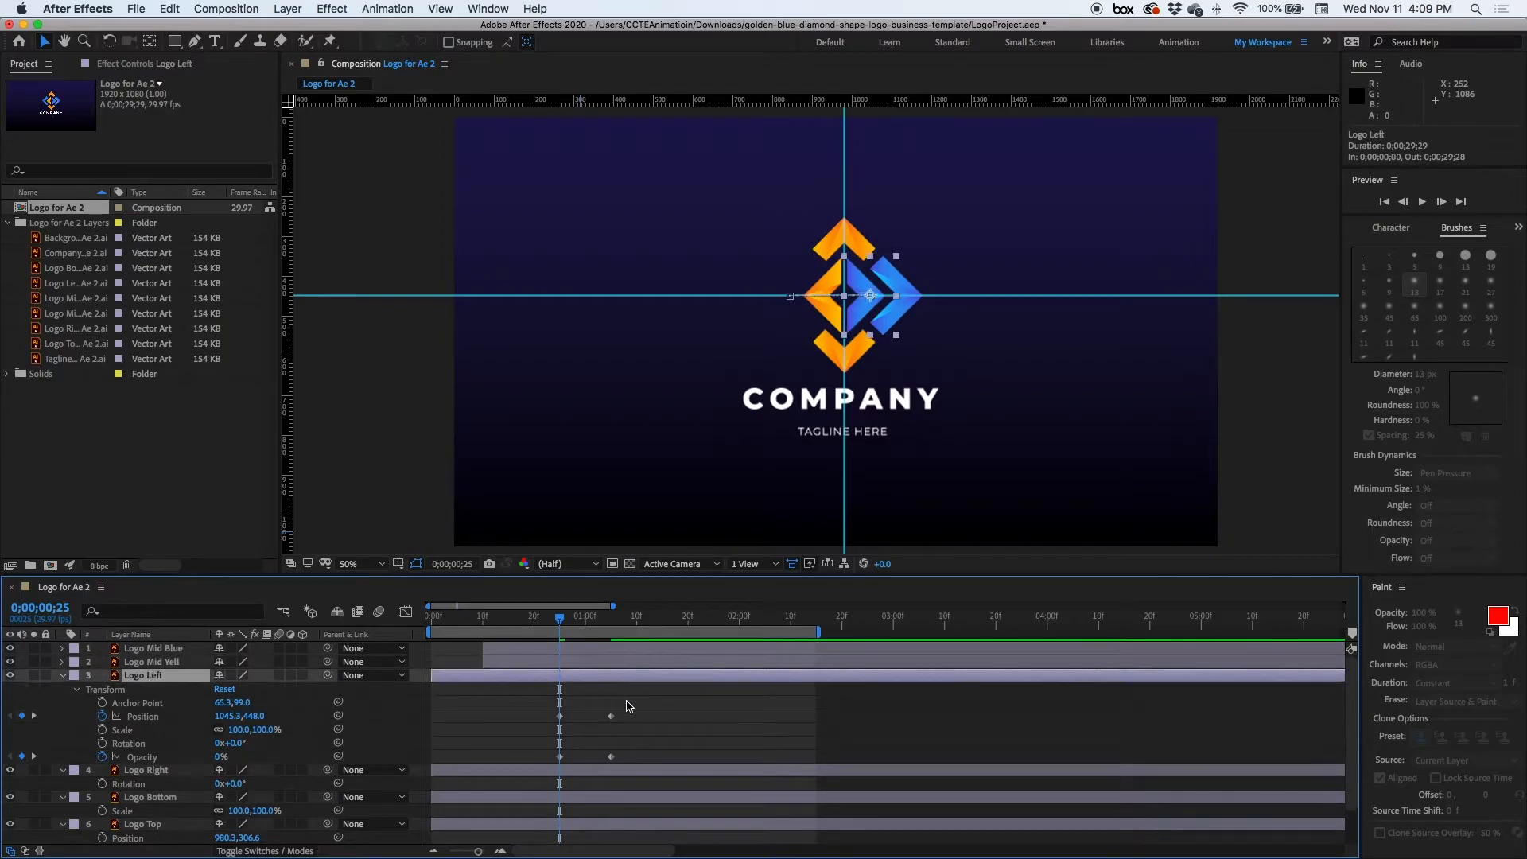
key("u")
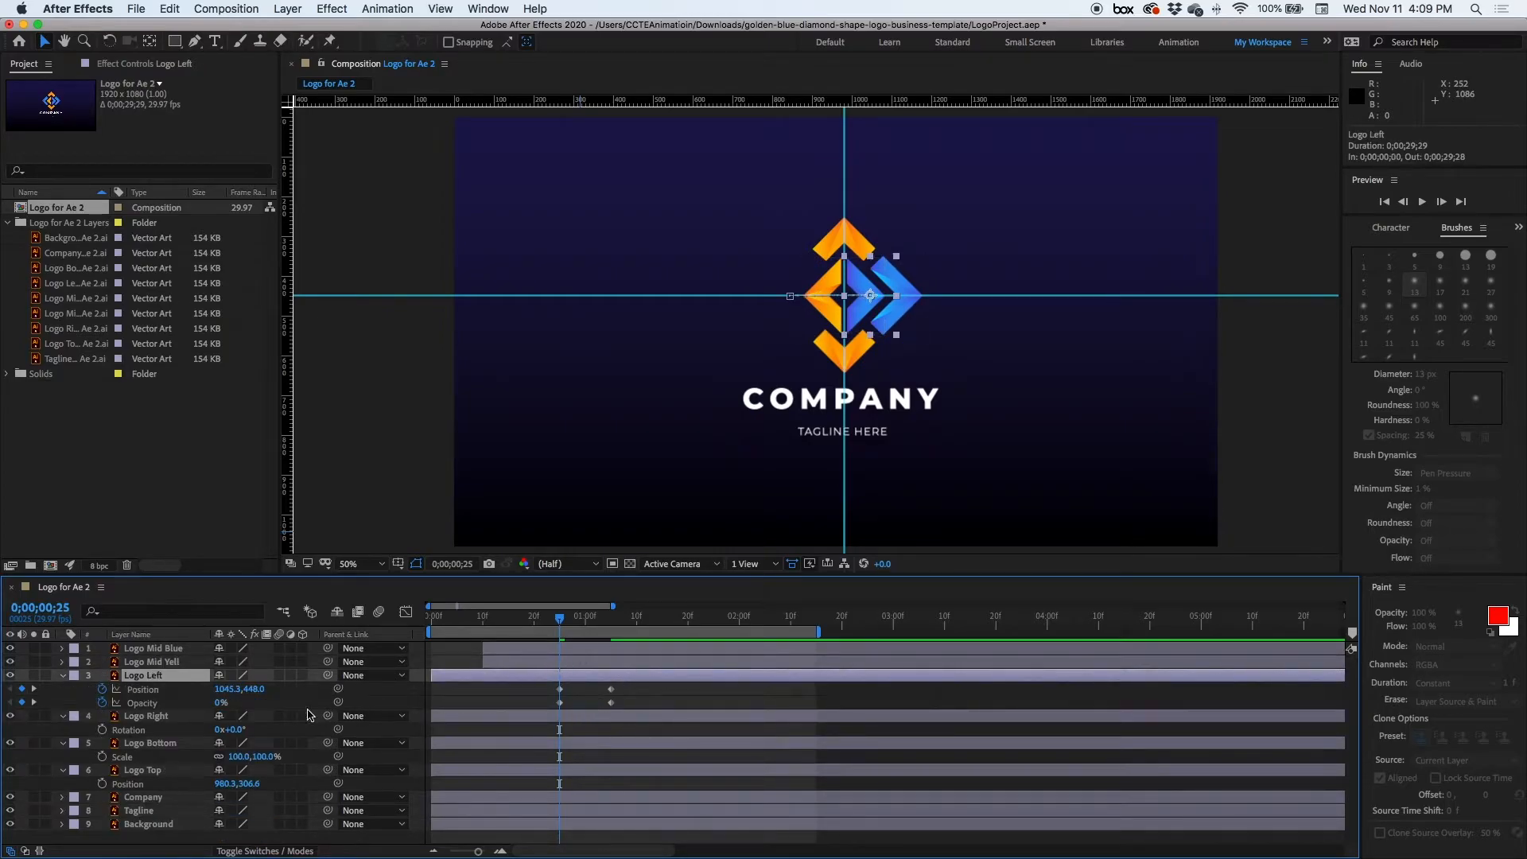
- At 0;00;01;05, set Position and Opacity keyframes for Logo Right and show only its keyframed properties
left_click(648, 720)
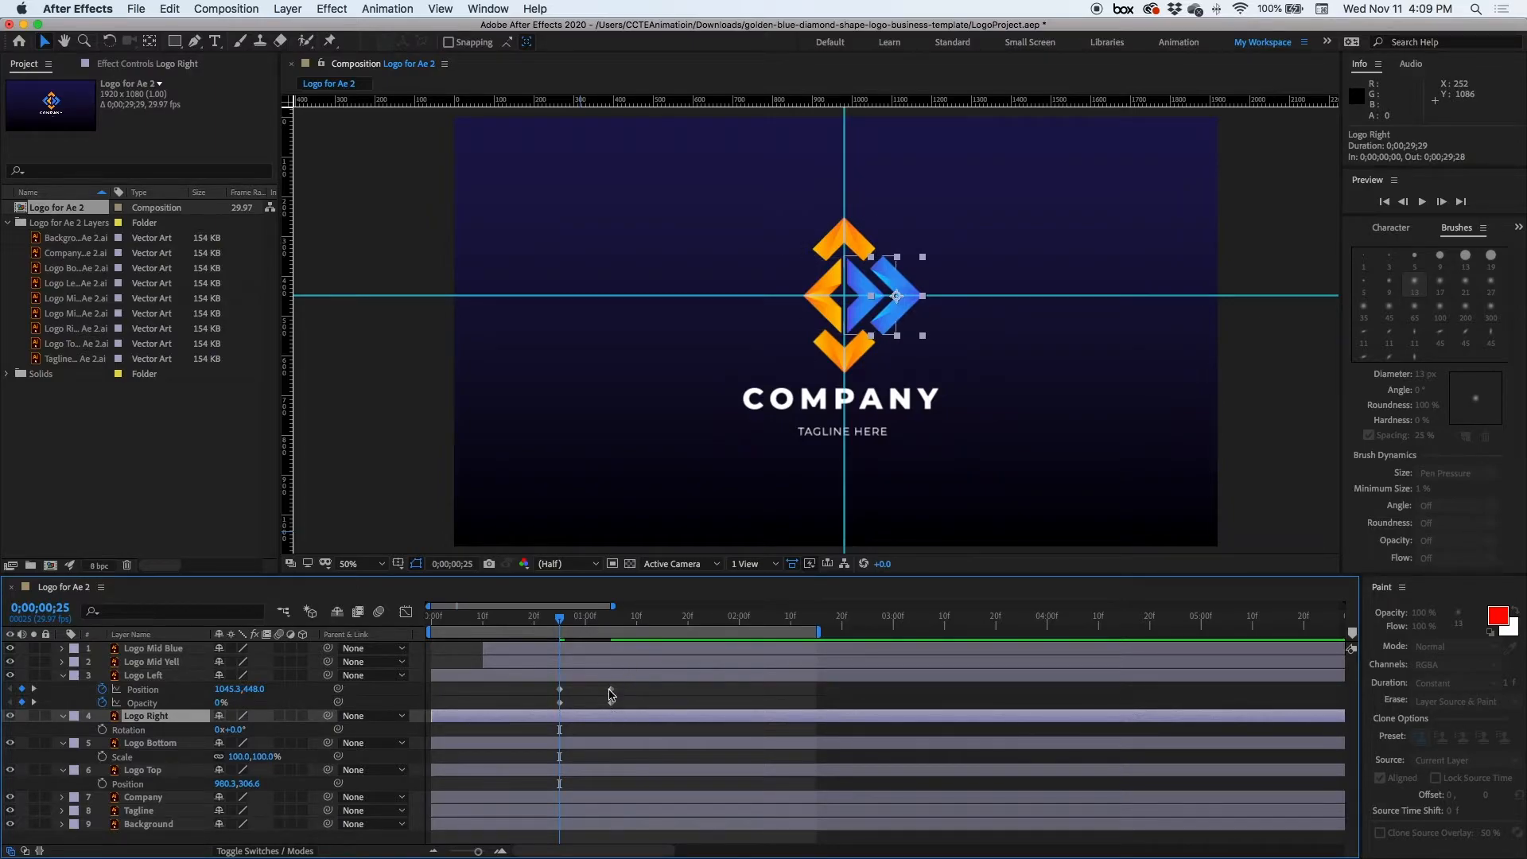
mouse_move(560, 618)
left_mouse_down()
mouse_move(611, 621)
mouse_move(585, 619)
left_mouse_up()
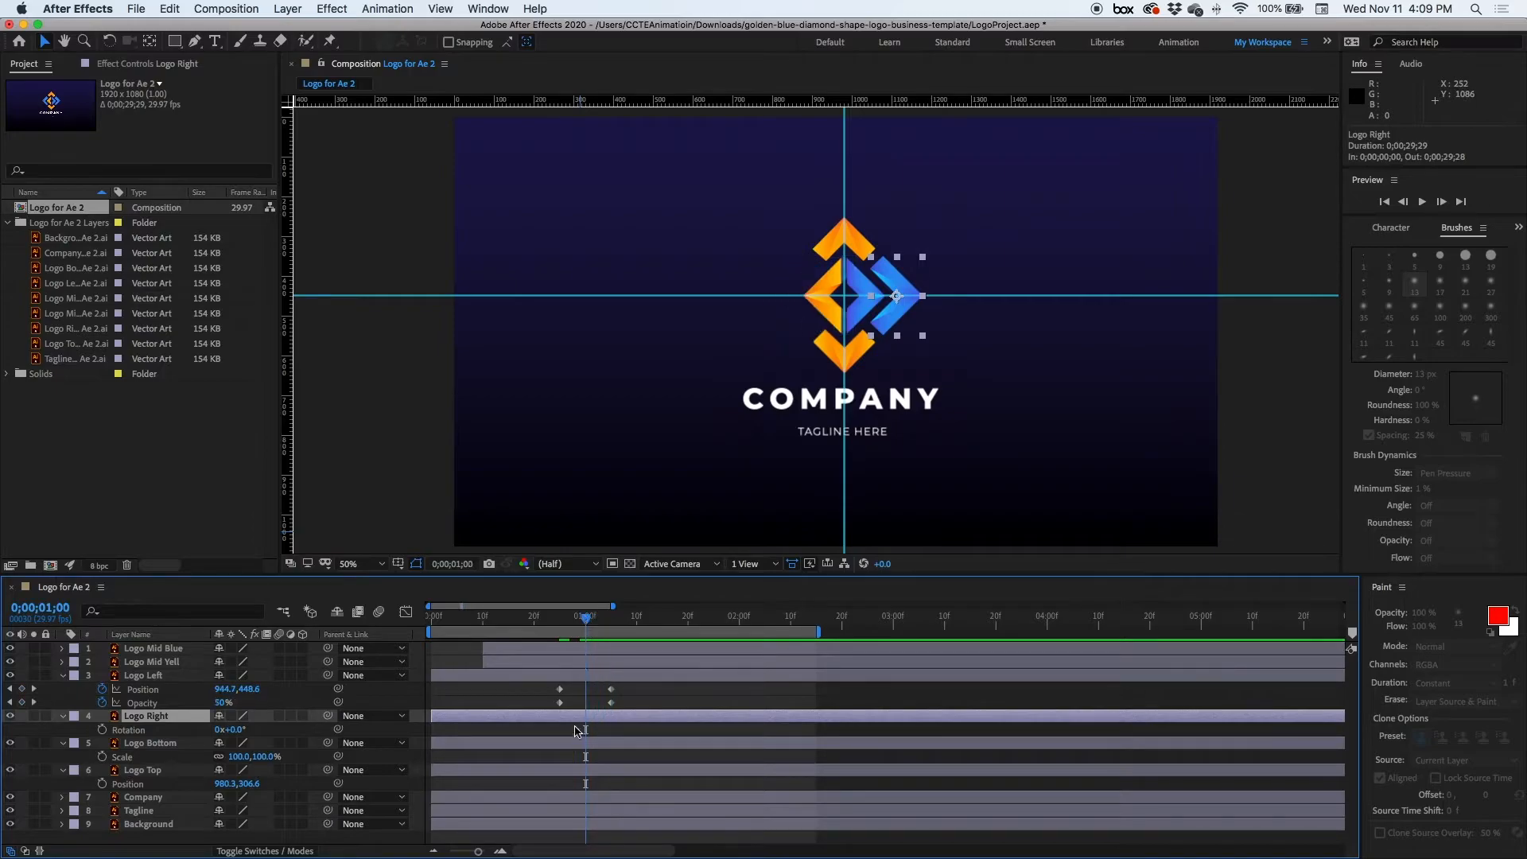
left_click(33, 689)
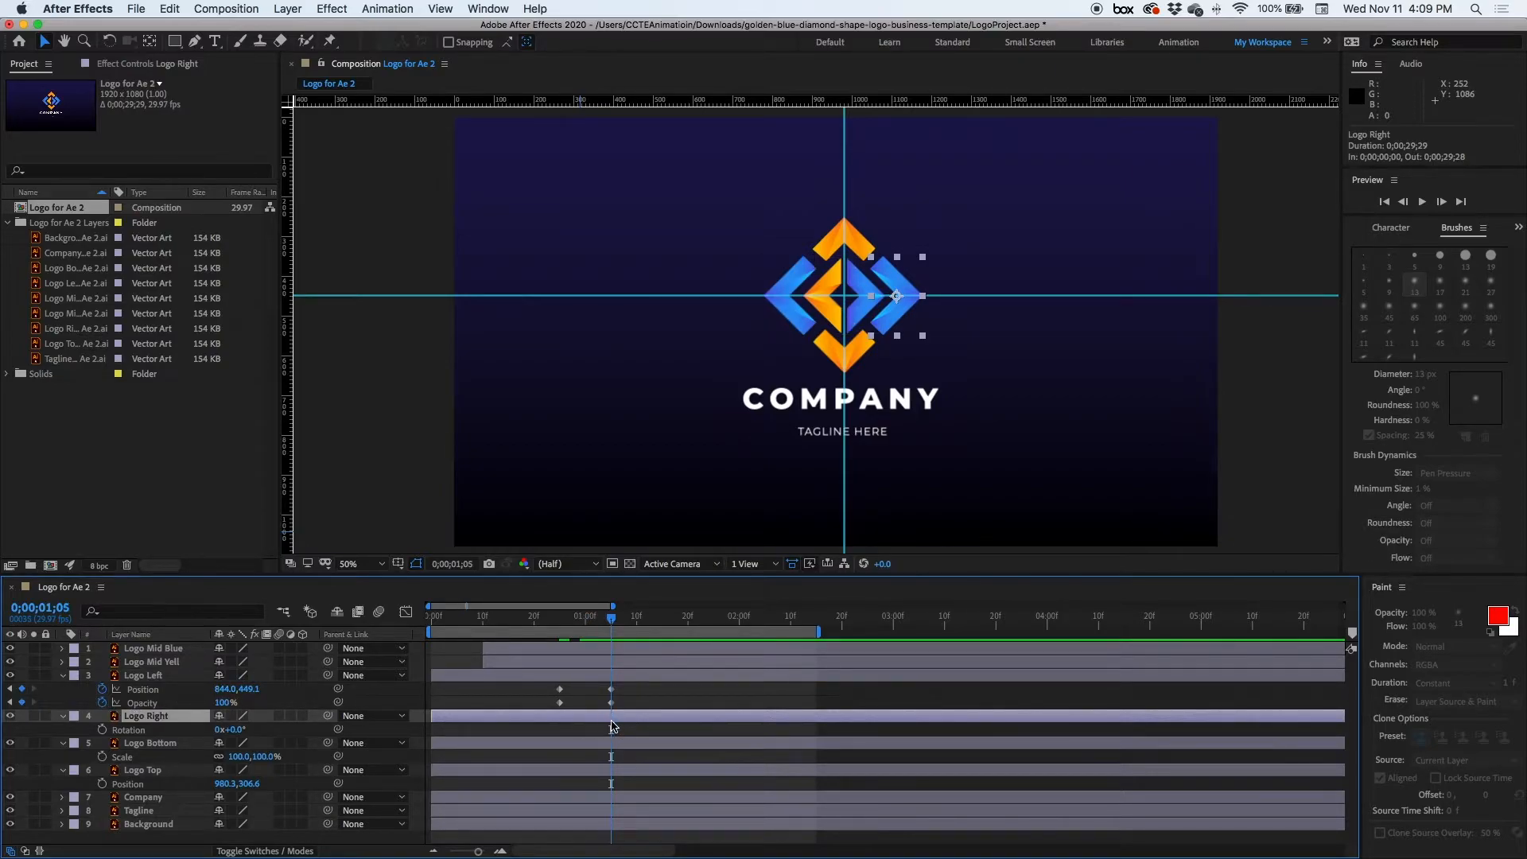
left_click(63, 717)
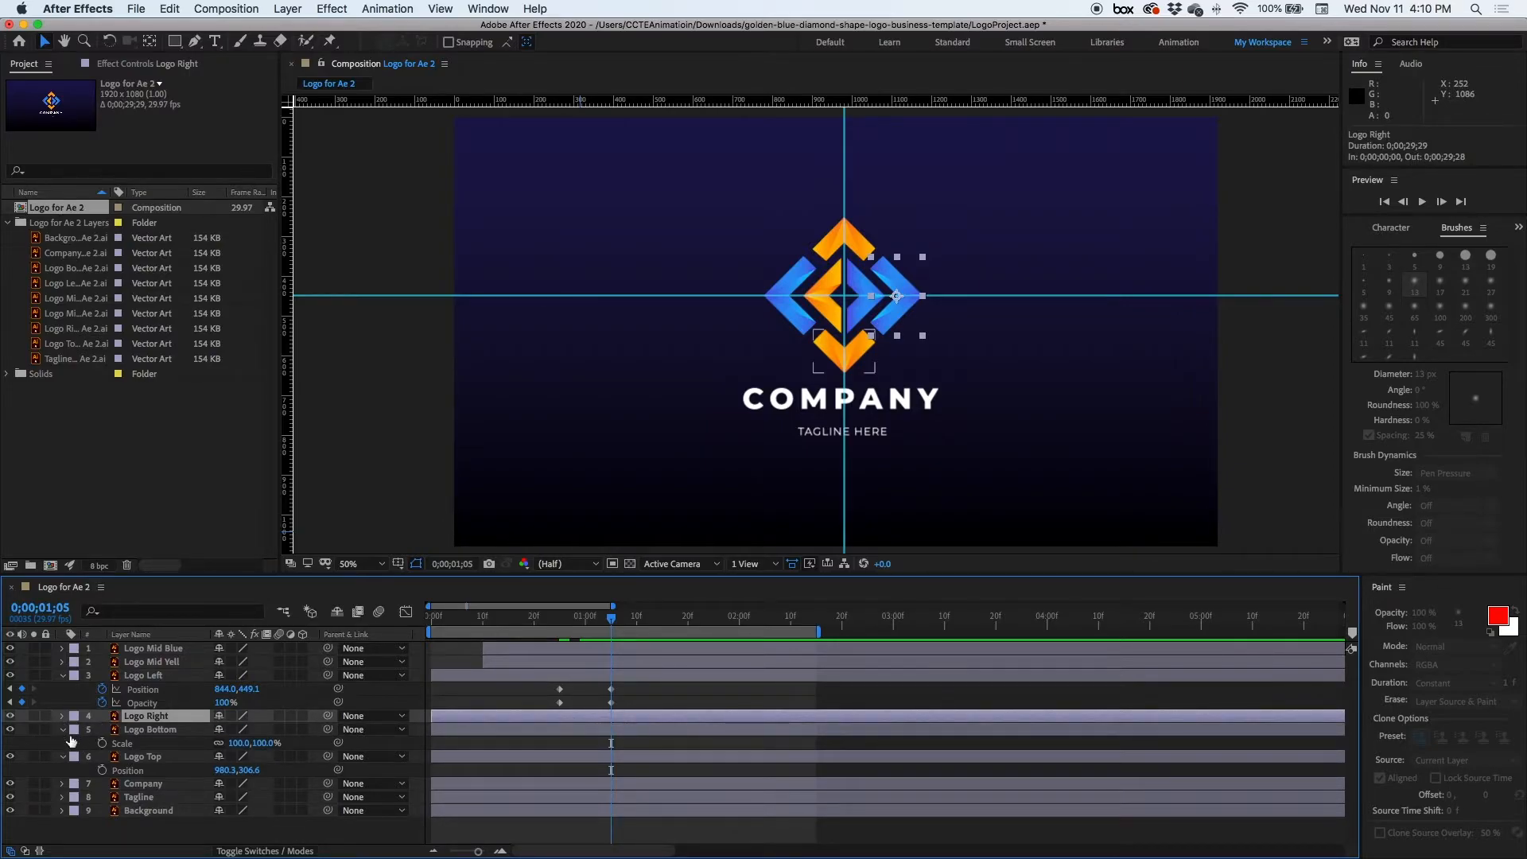
left_click(63, 717)
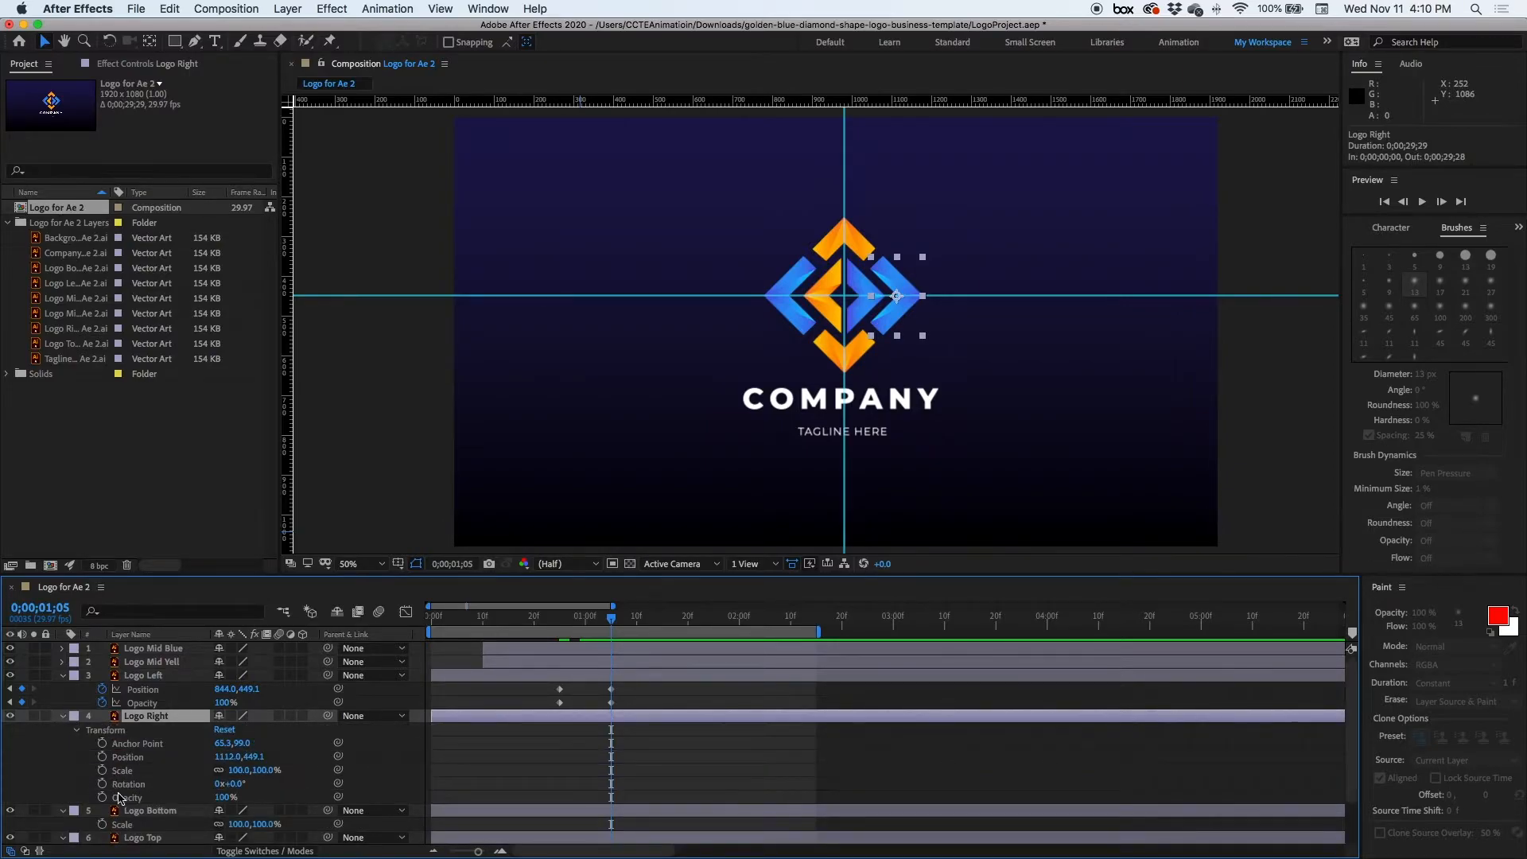
left_click(103, 797)
left_click(102, 757)
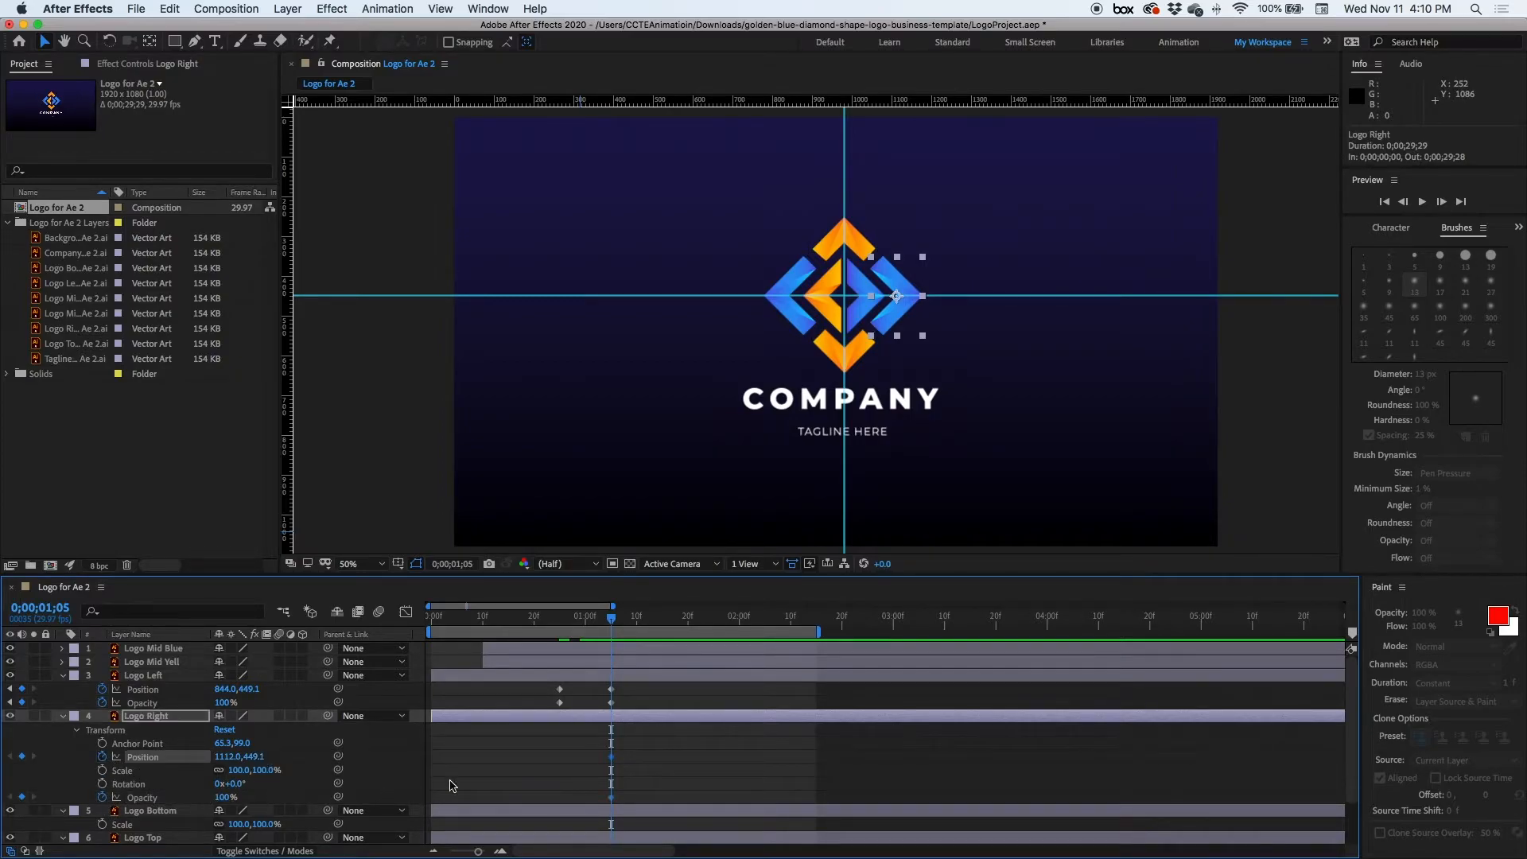
key("u")
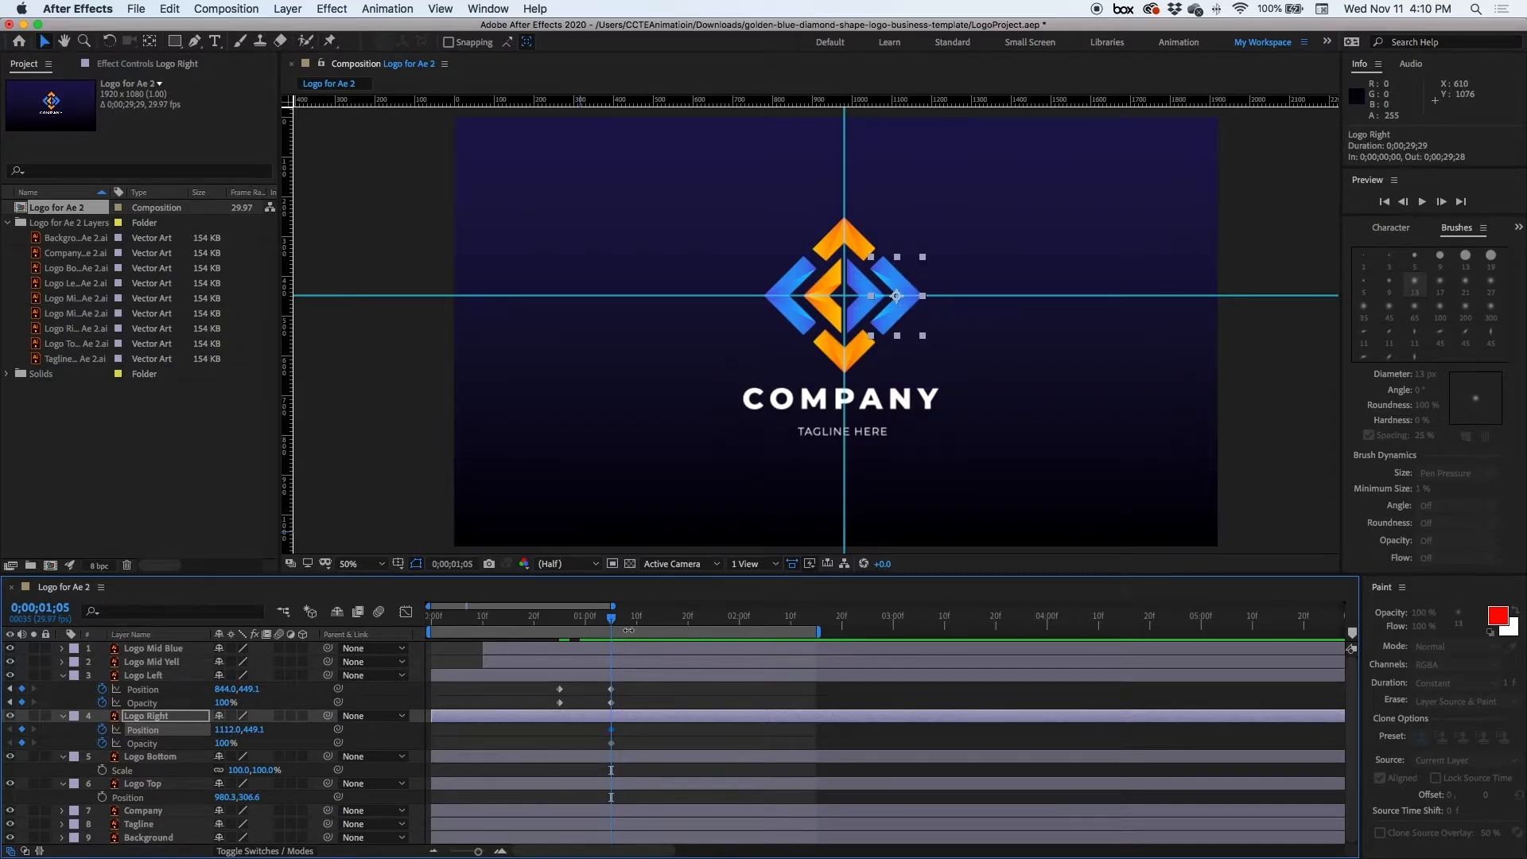
- At 0;00;00;25, move Logo Right left across the vertical guide to about 914.3, 448.0 and set its Opacity to 0%
left_click_drag(611, 622, 561, 624)
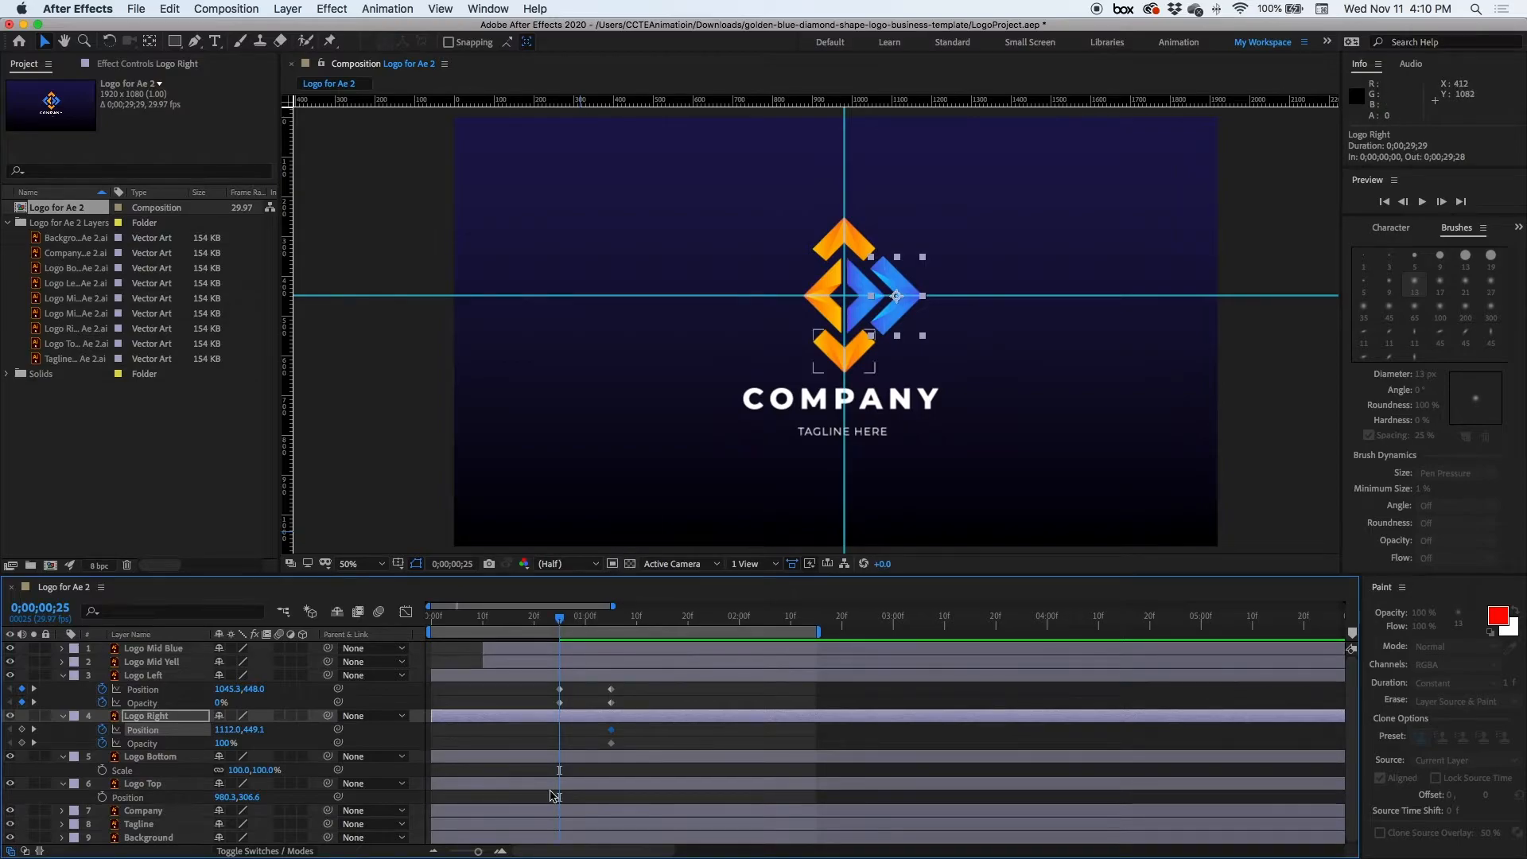
left_click_drag(893, 322, 813, 321)
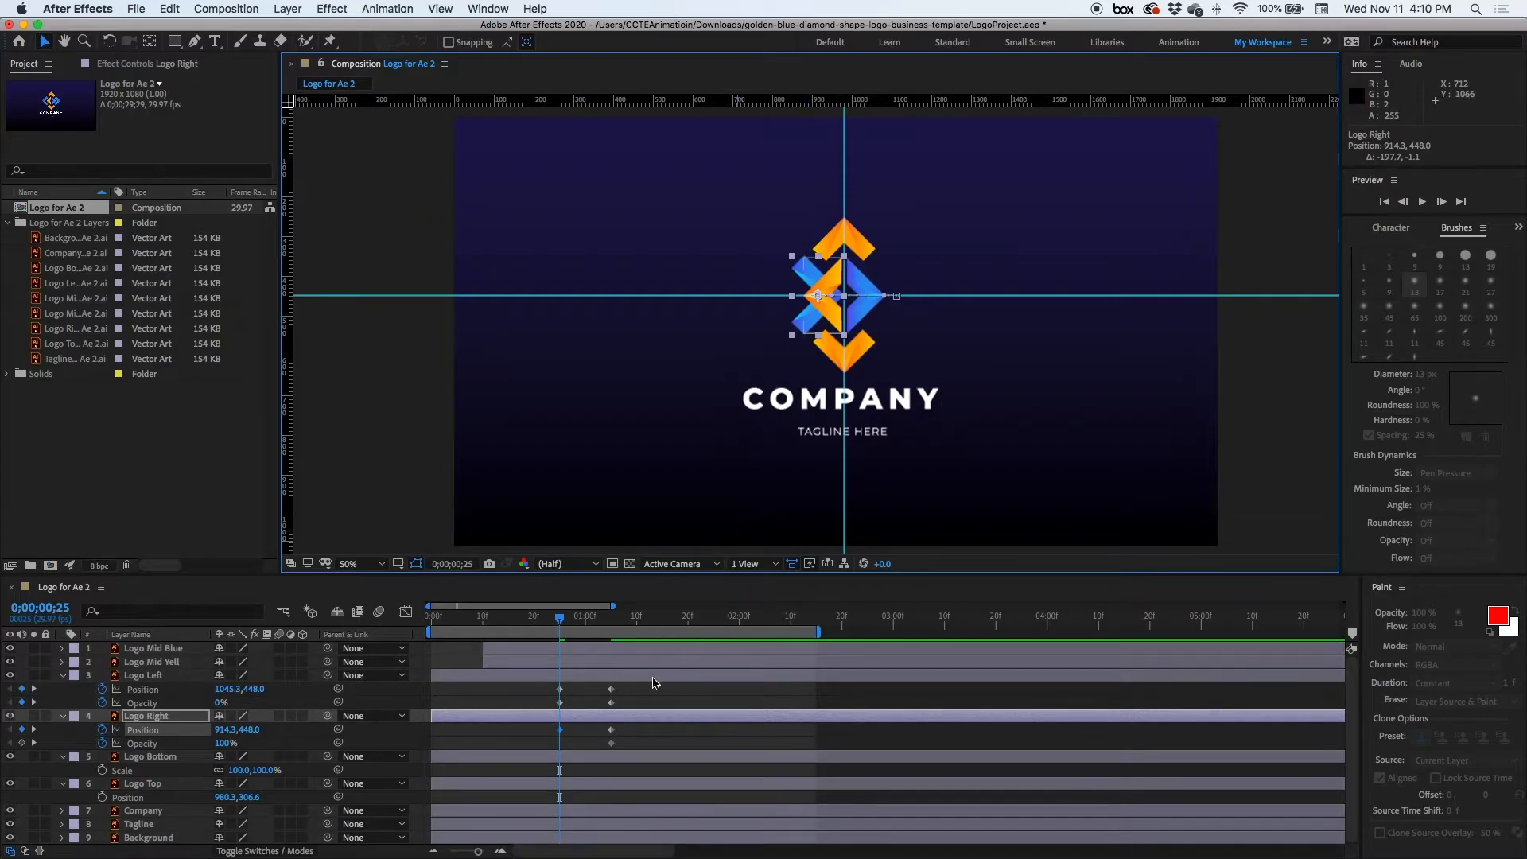
left_click_drag(226, 744, 125, 752)
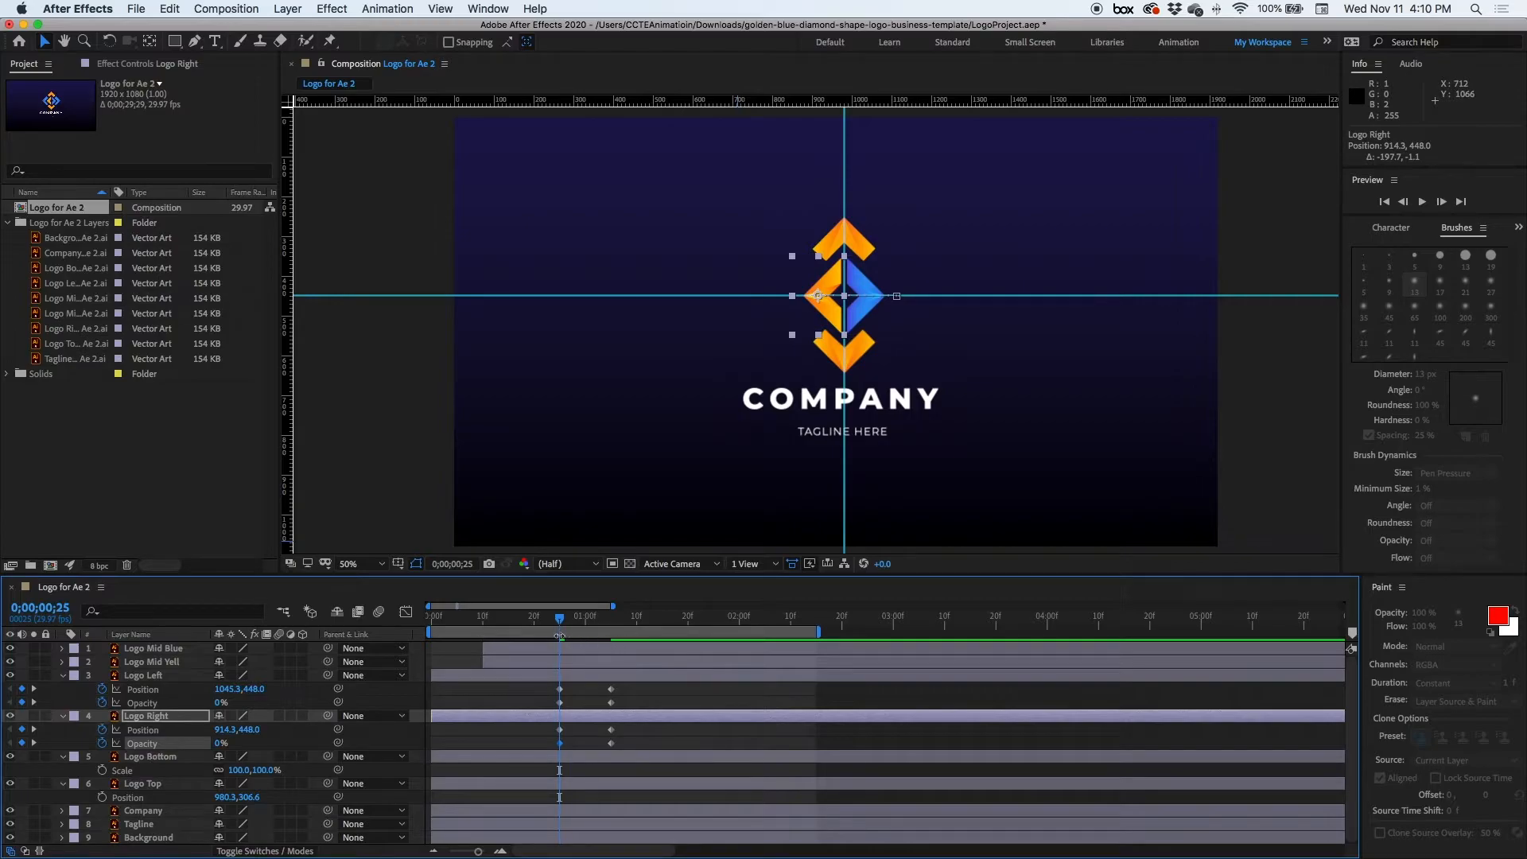
- At 0;00;01;05, set Position and Opacity keyframes for Logo Bottom and show only its keyframed properties
left_click_drag(563, 624, 633, 619)
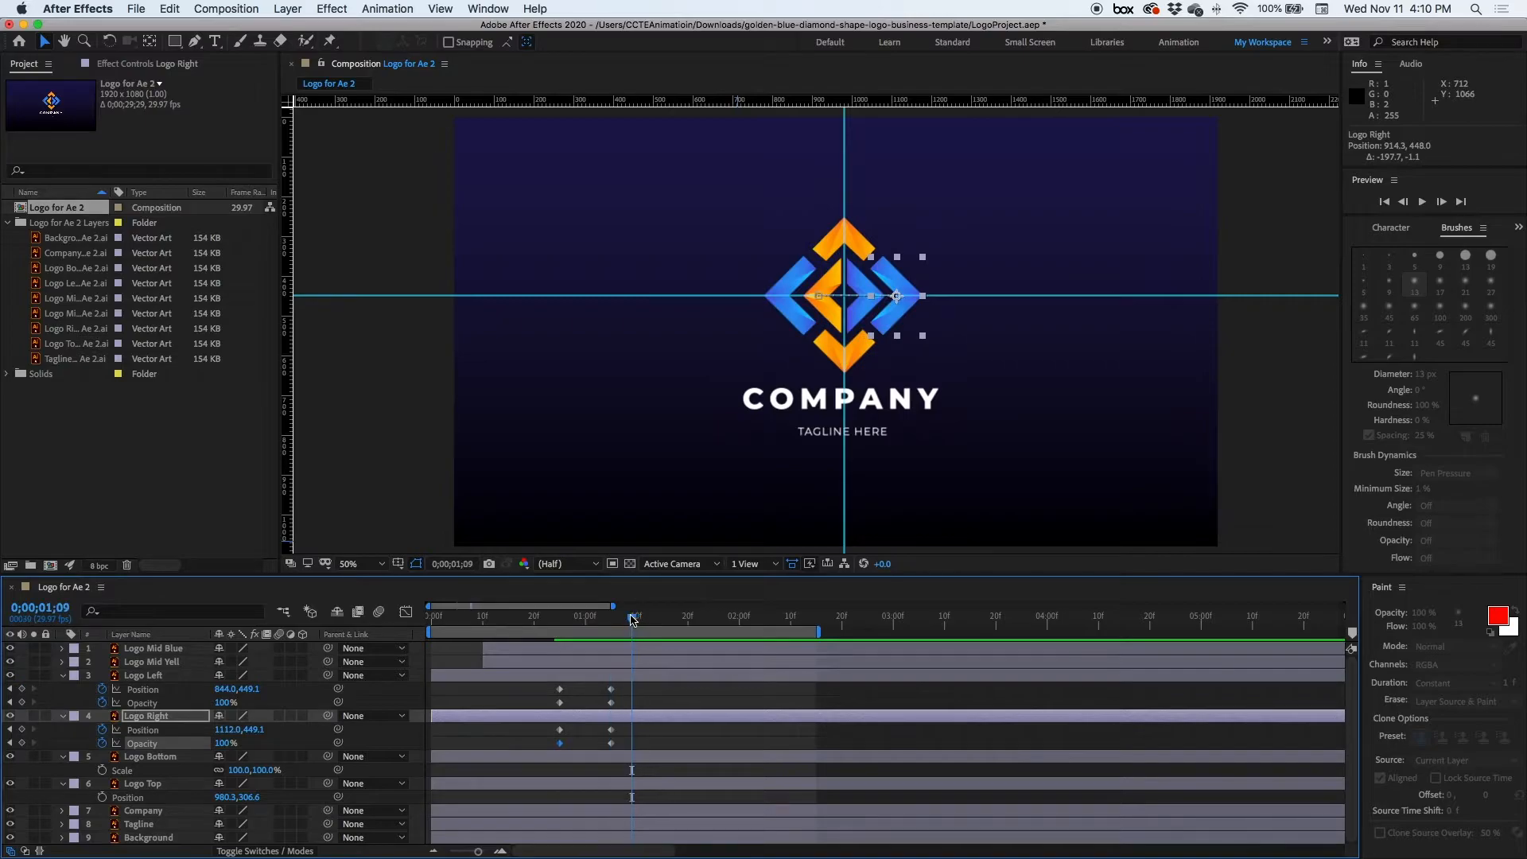
left_click(610, 760)
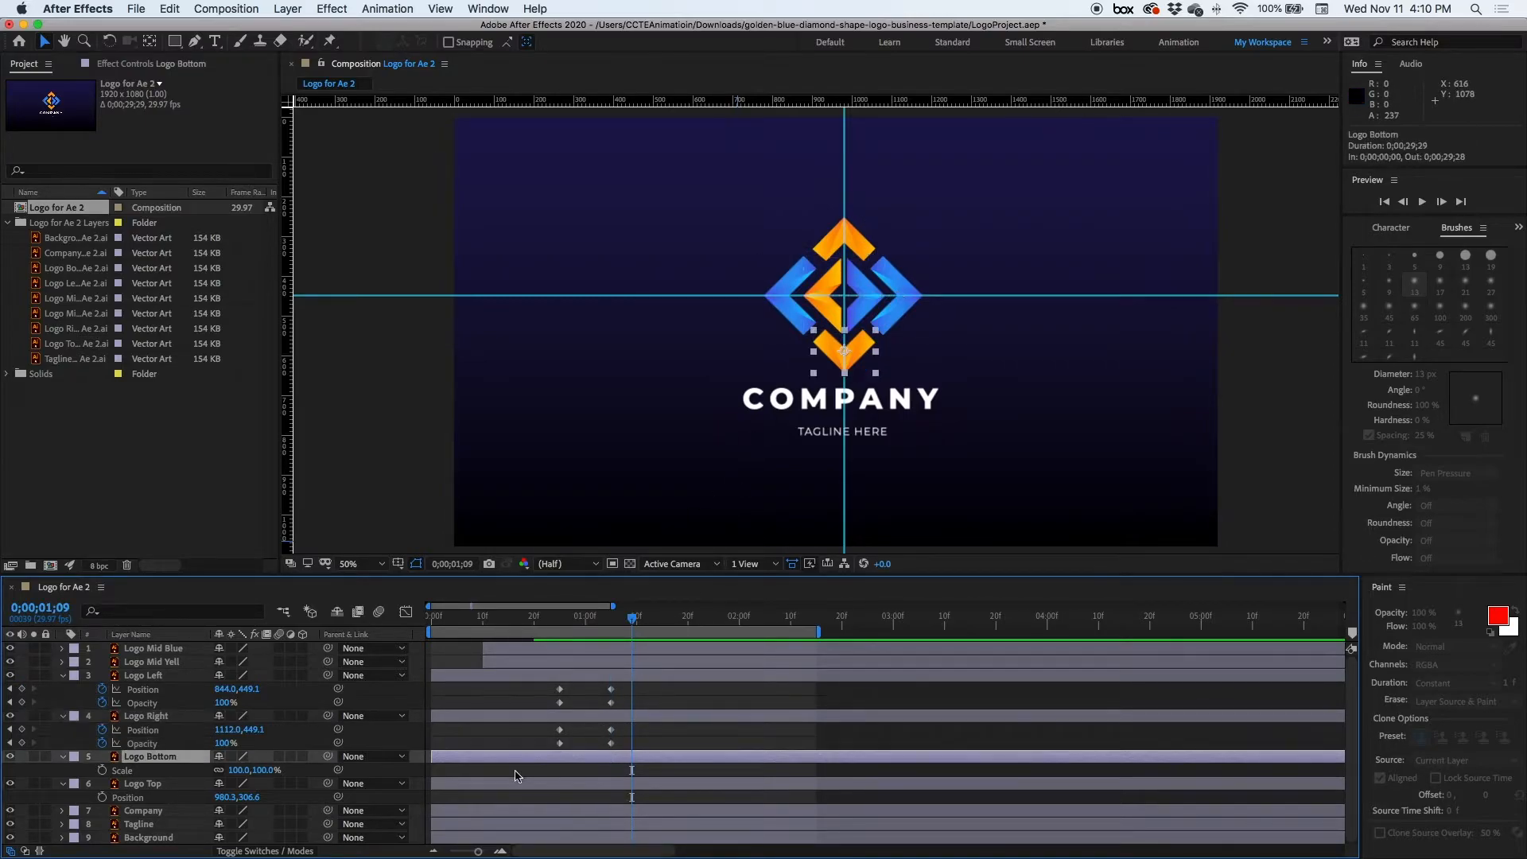
left_click(63, 757)
left_click(64, 756)
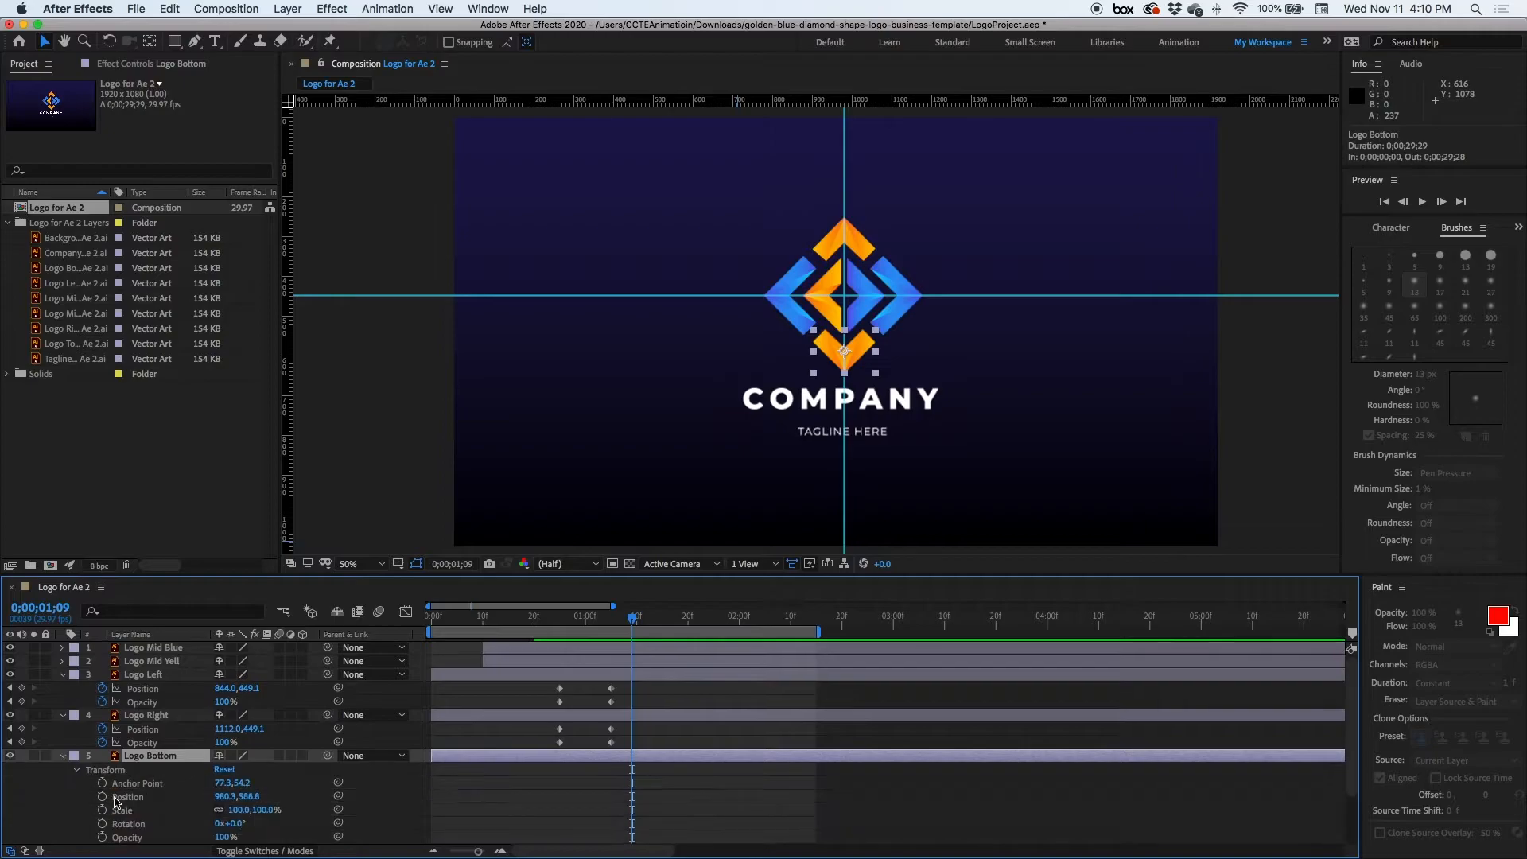
left_click_drag(633, 620, 611, 624)
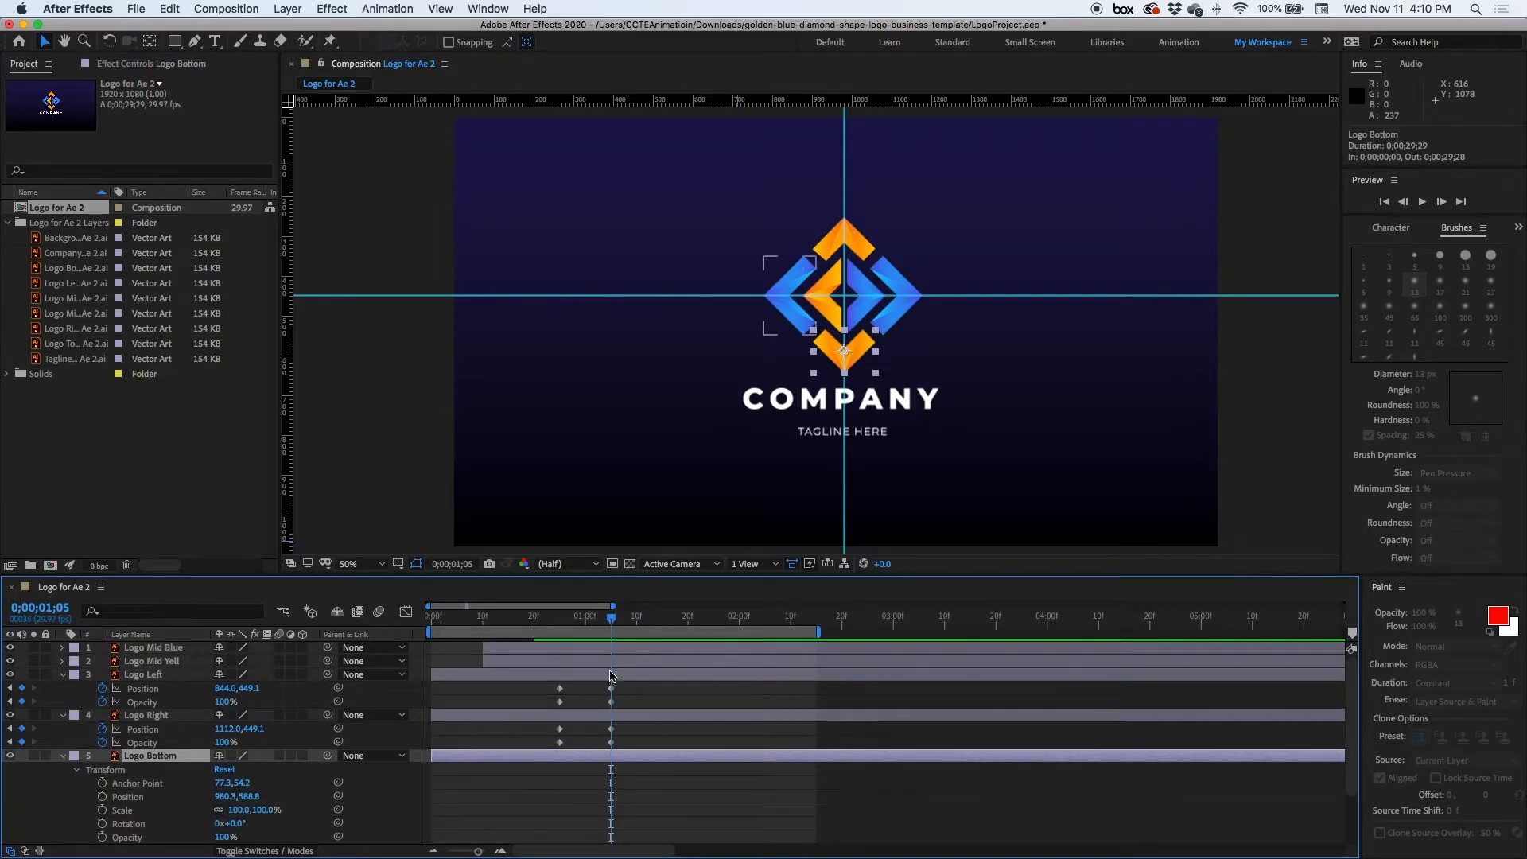
left_click(102, 837)
left_click(103, 797)
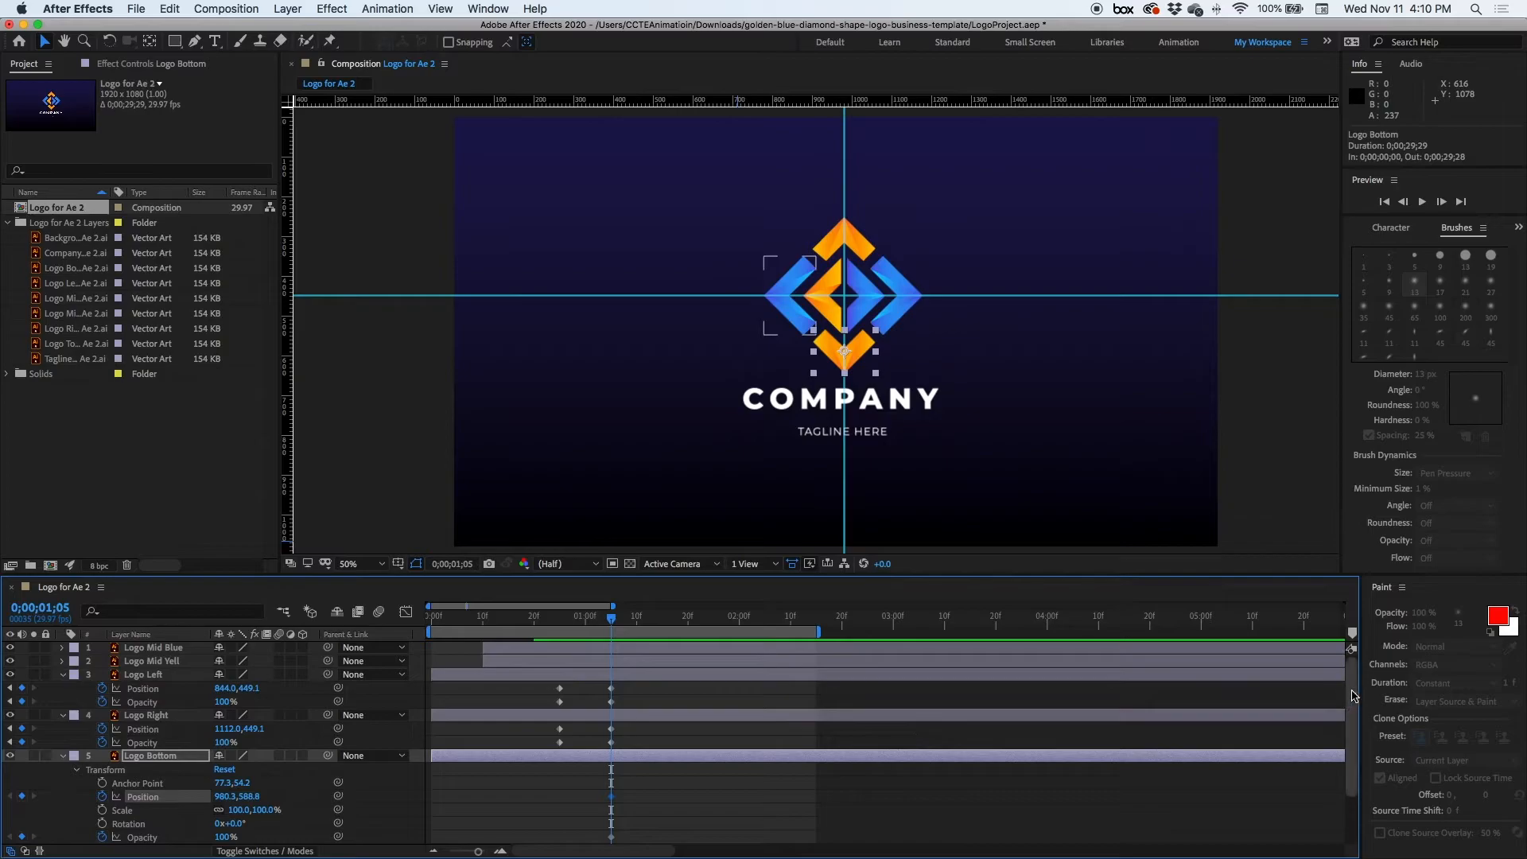
scroll(1356, 700, "down", 2)
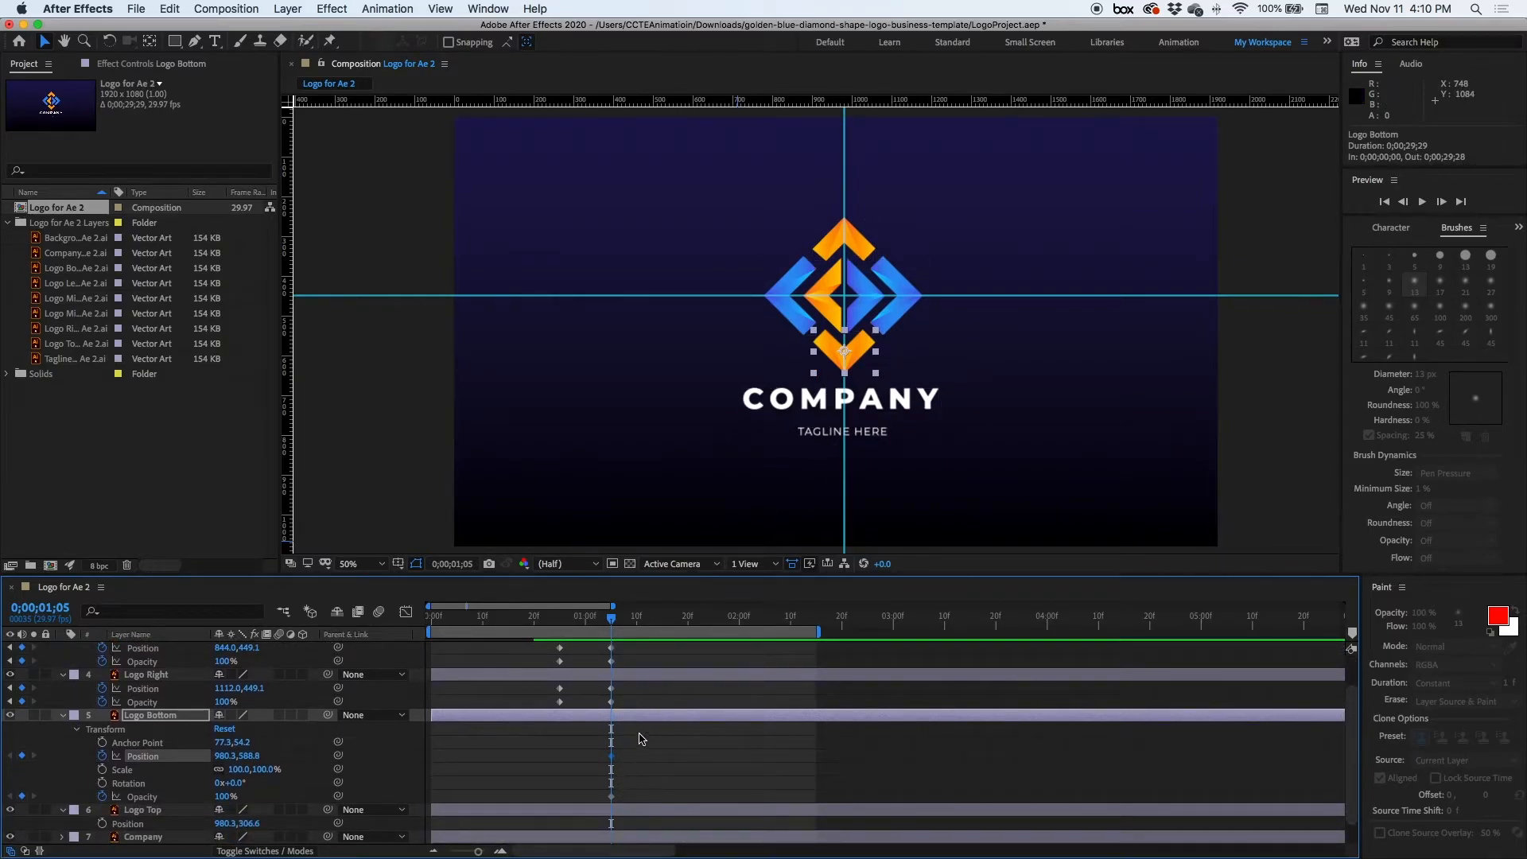
key("u")
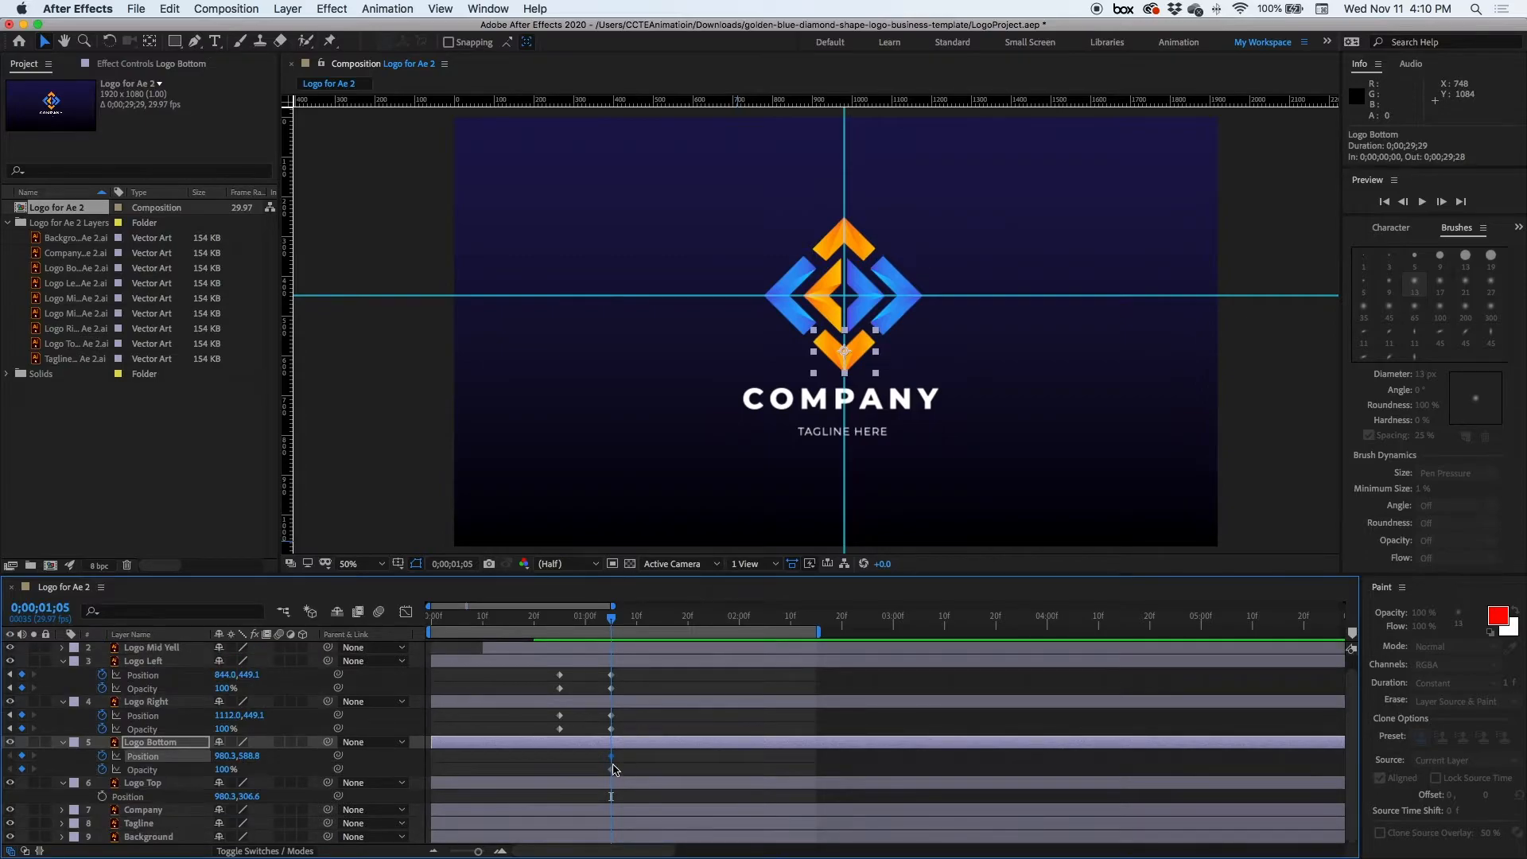
- At 0;00;00;25, move Logo Bottom up across the horizontal guide to about 980.0, 393.2 and set its Opacity to 1%
left_click_drag(611, 618, 563, 628)
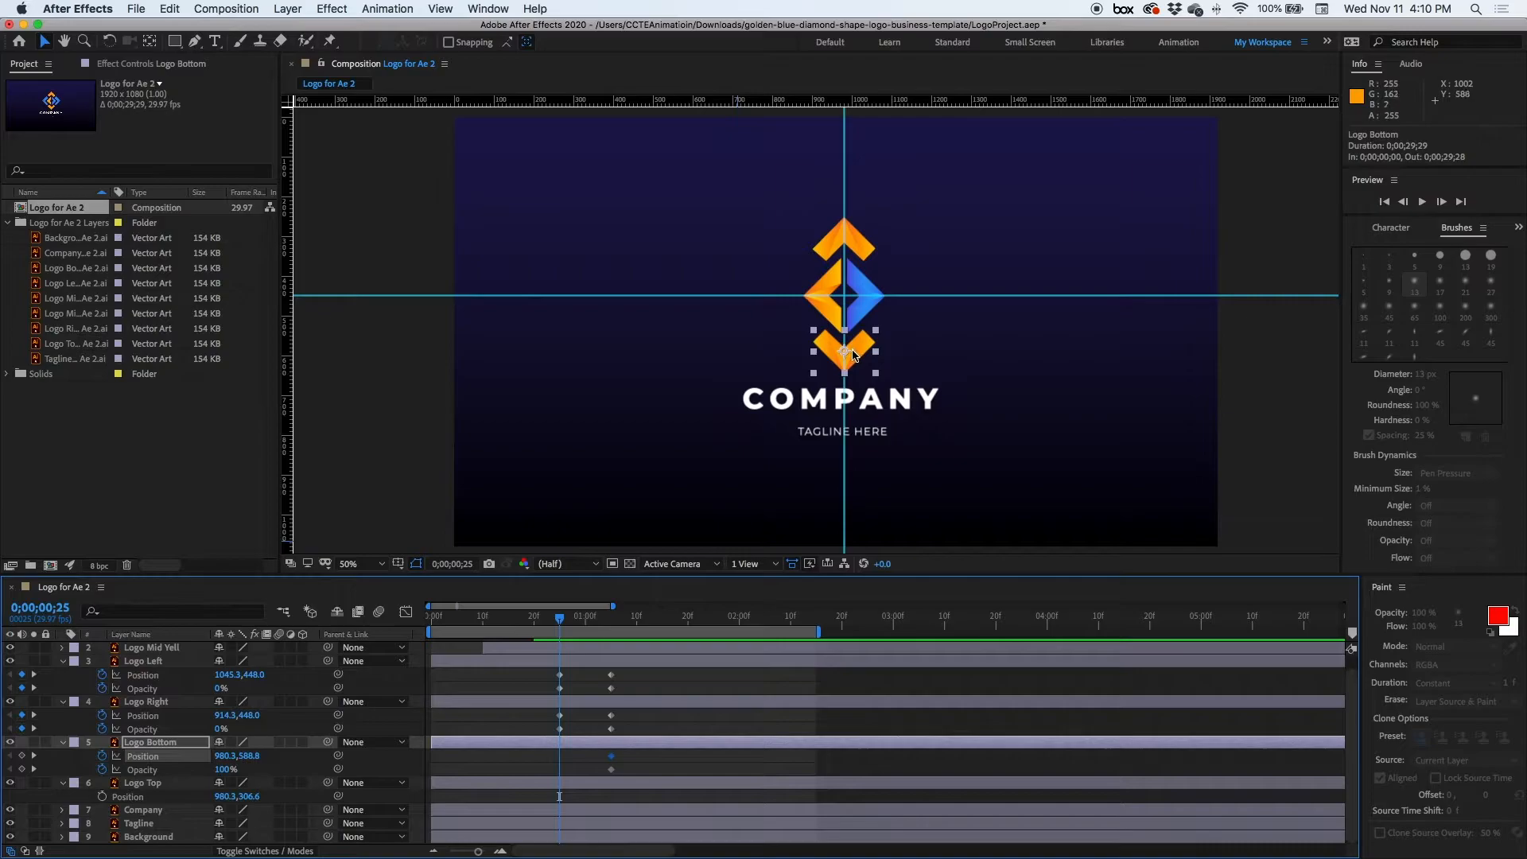
left_click_drag(862, 355, 864, 273)
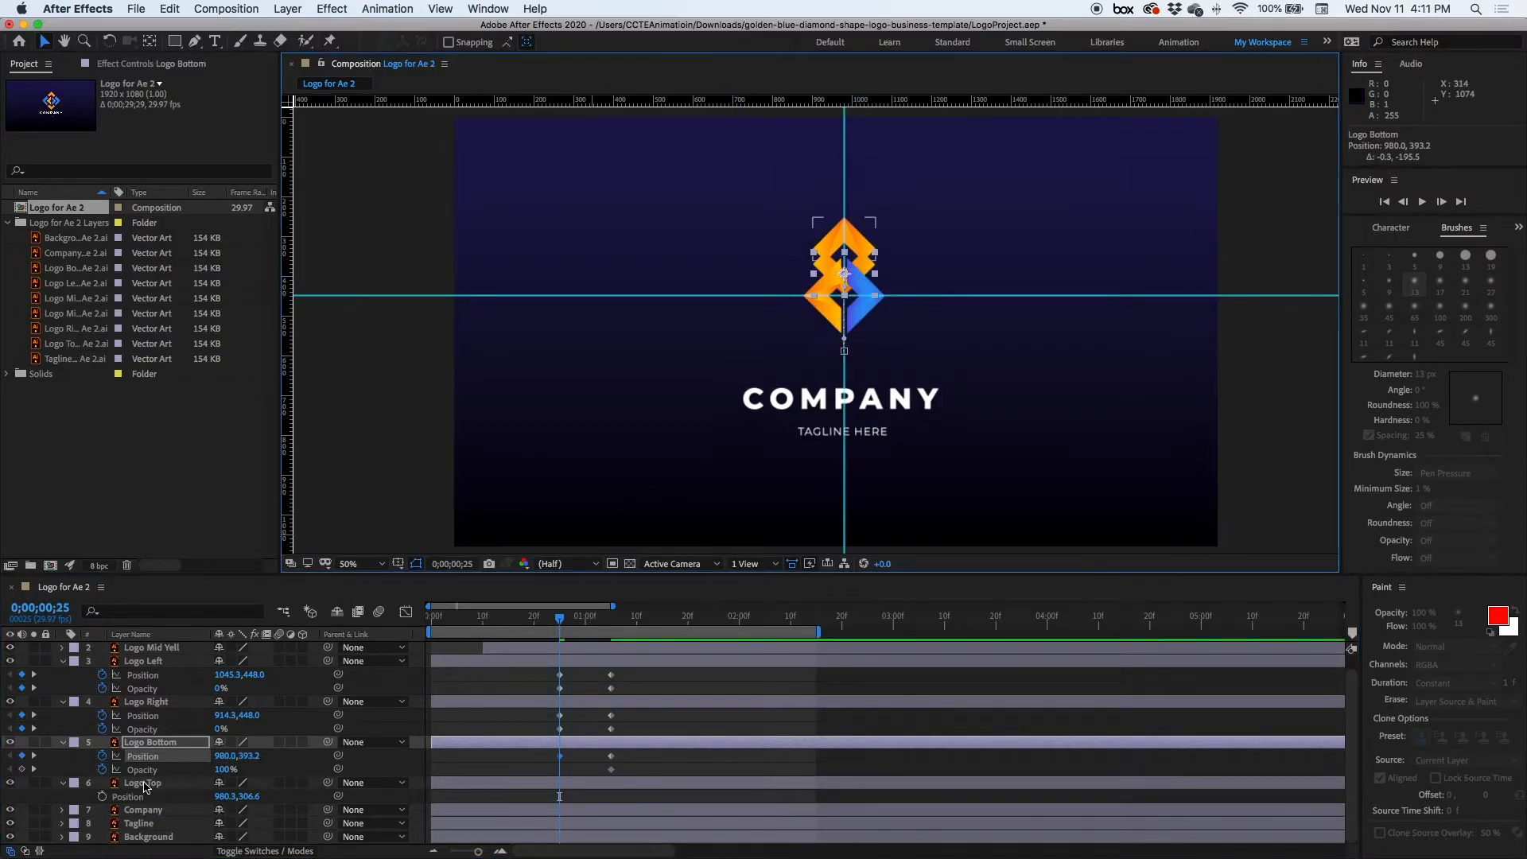
left_click_drag(223, 772, 133, 771)
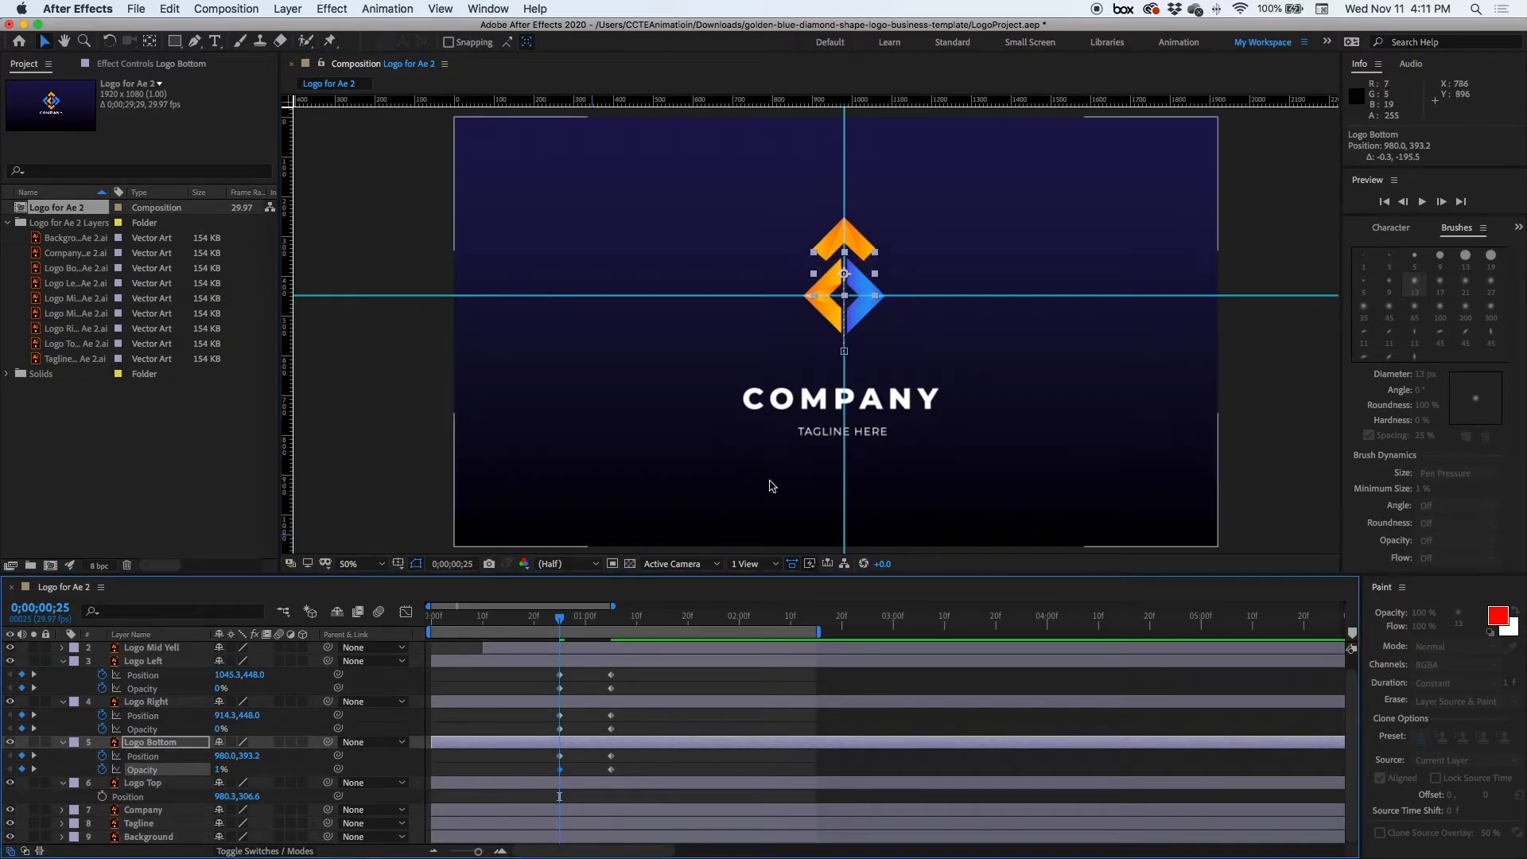
- At 0;00;01;05, expand Logo Top's transform properties and set its Position and Opacity keyframes
left_click_drag(563, 624, 621, 626)
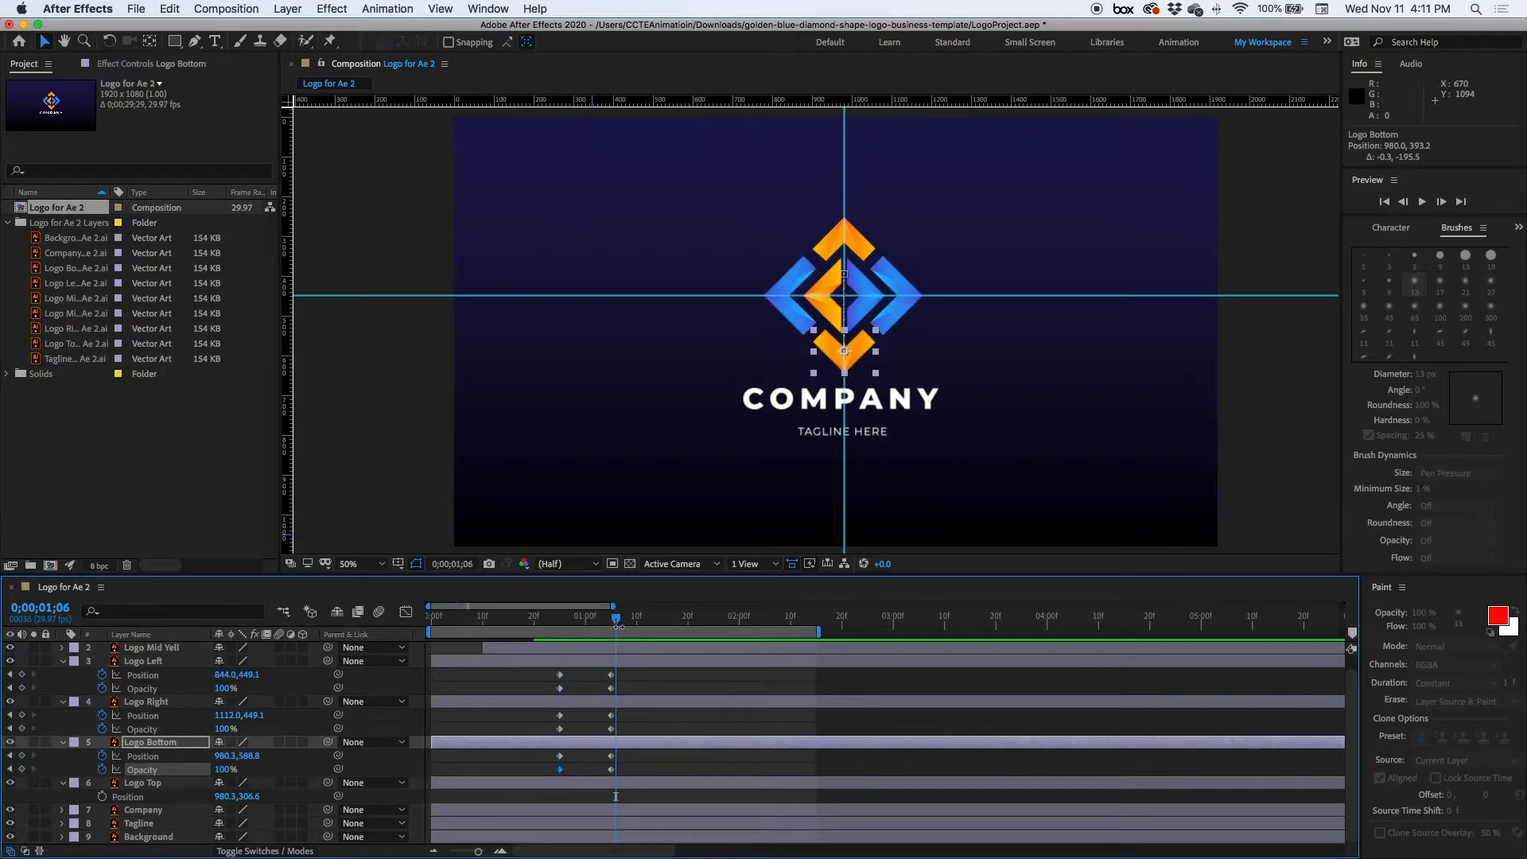
left_click(853, 250)
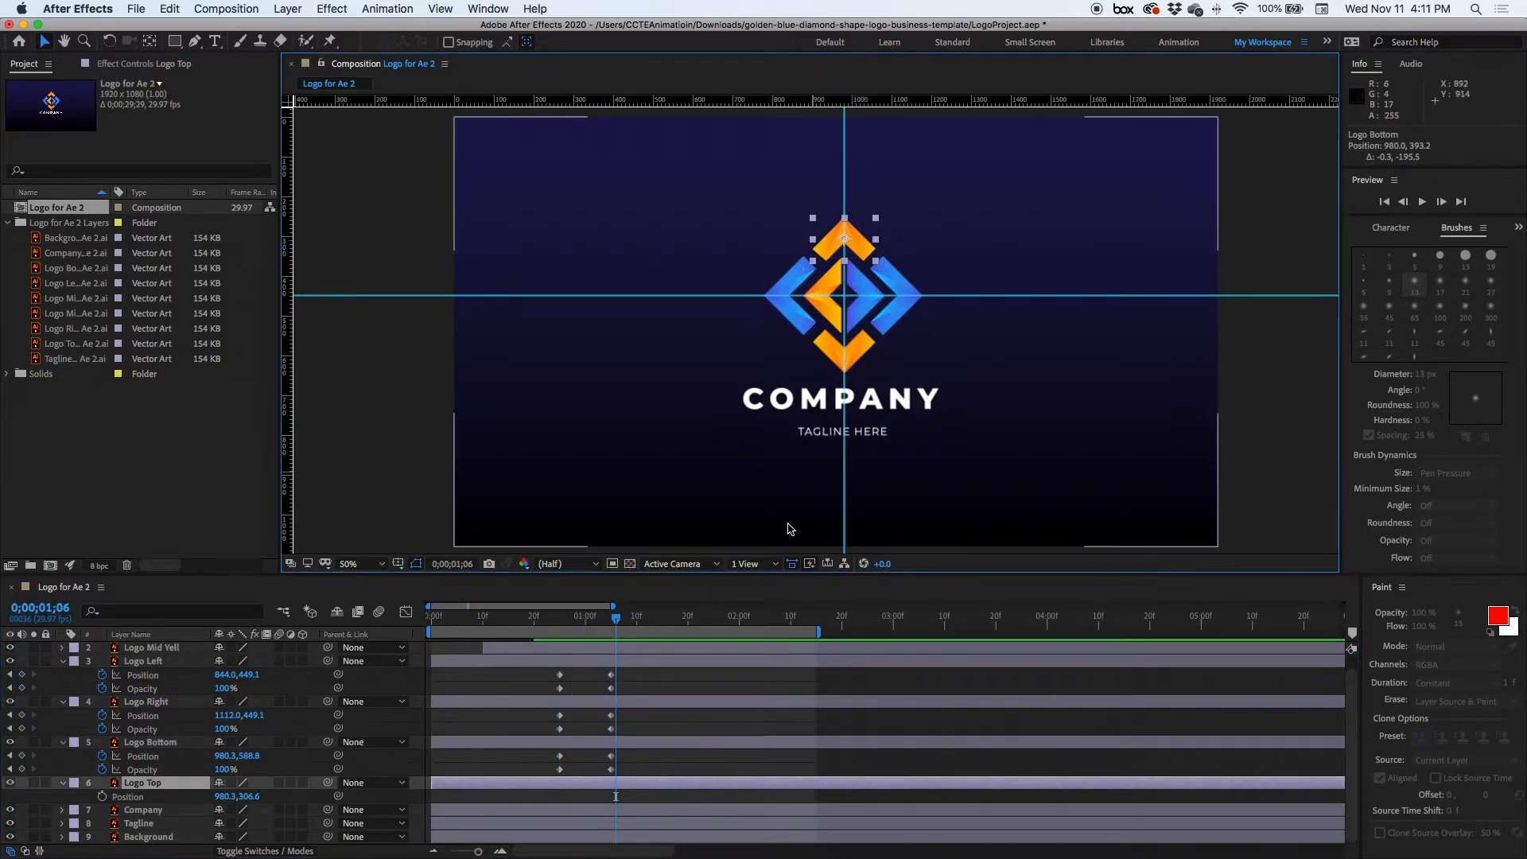
left_click(627, 787)
left_click_drag(617, 623, 611, 622)
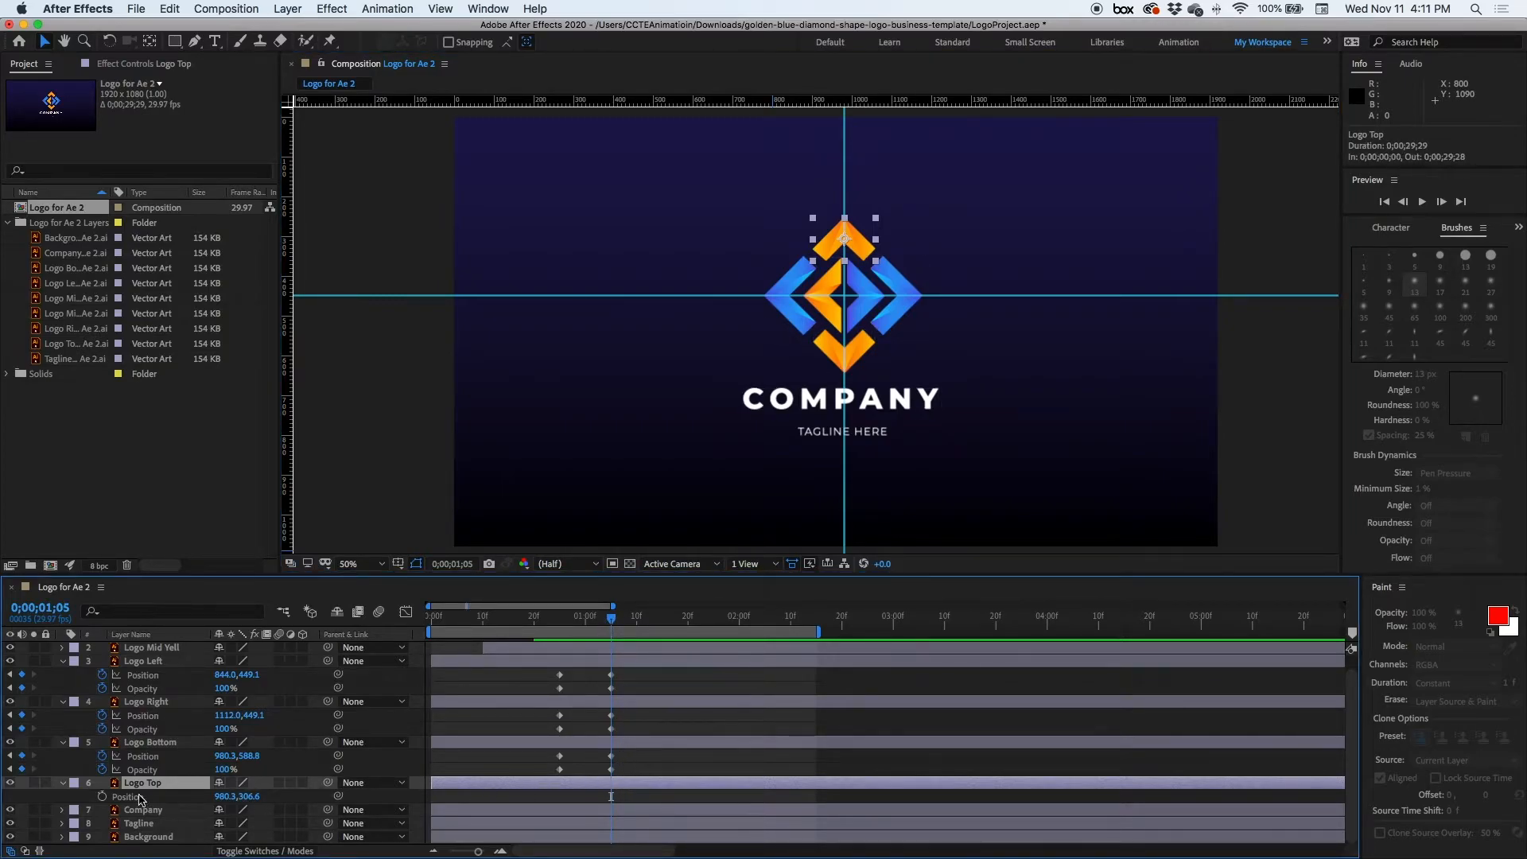
left_click(62, 783)
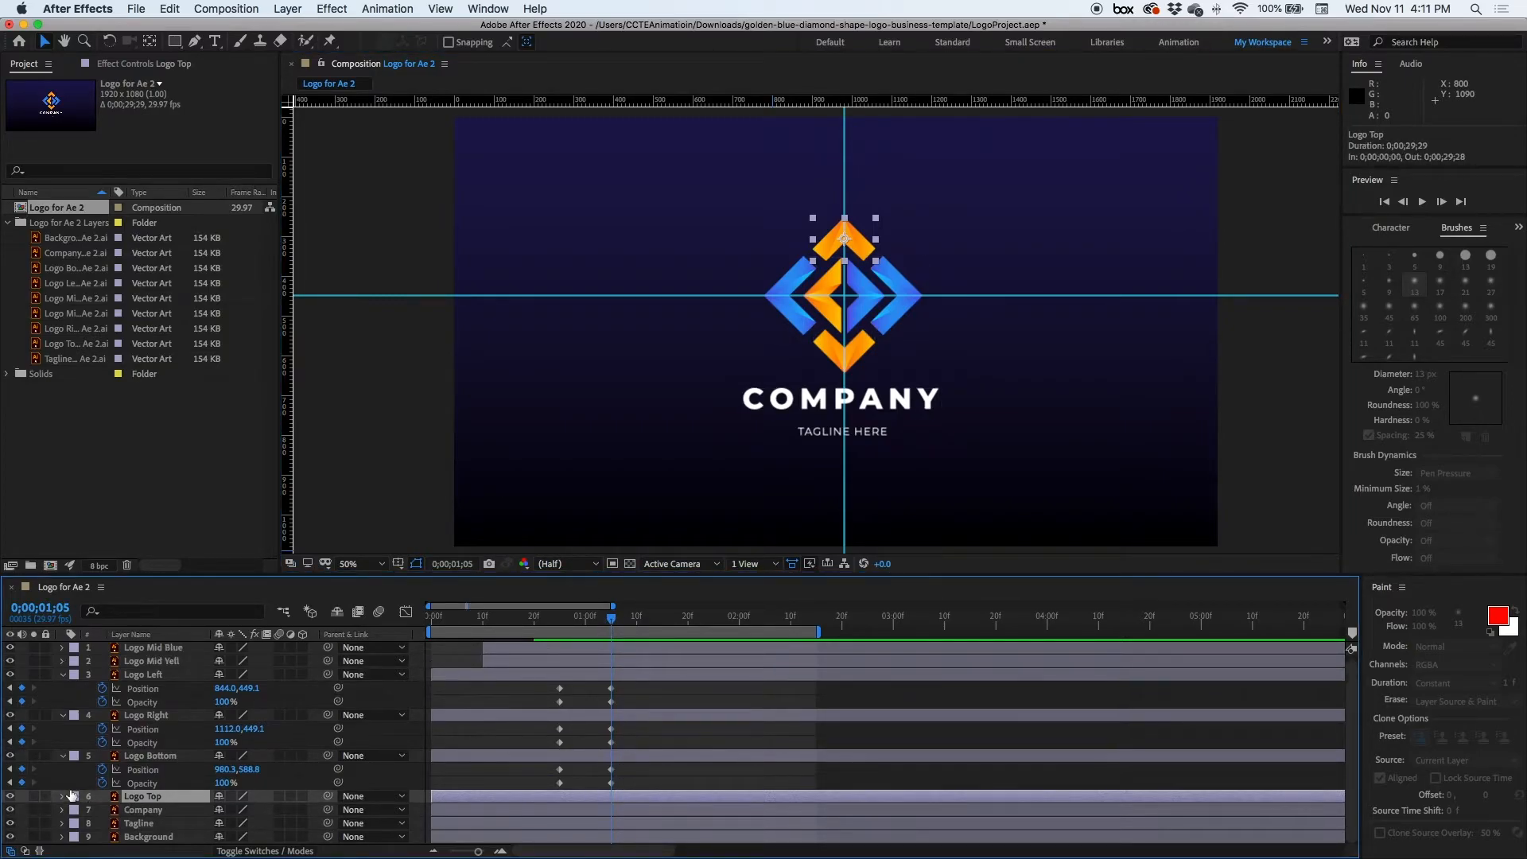
left_click(62, 796)
scroll(71, 799, "down", 1)
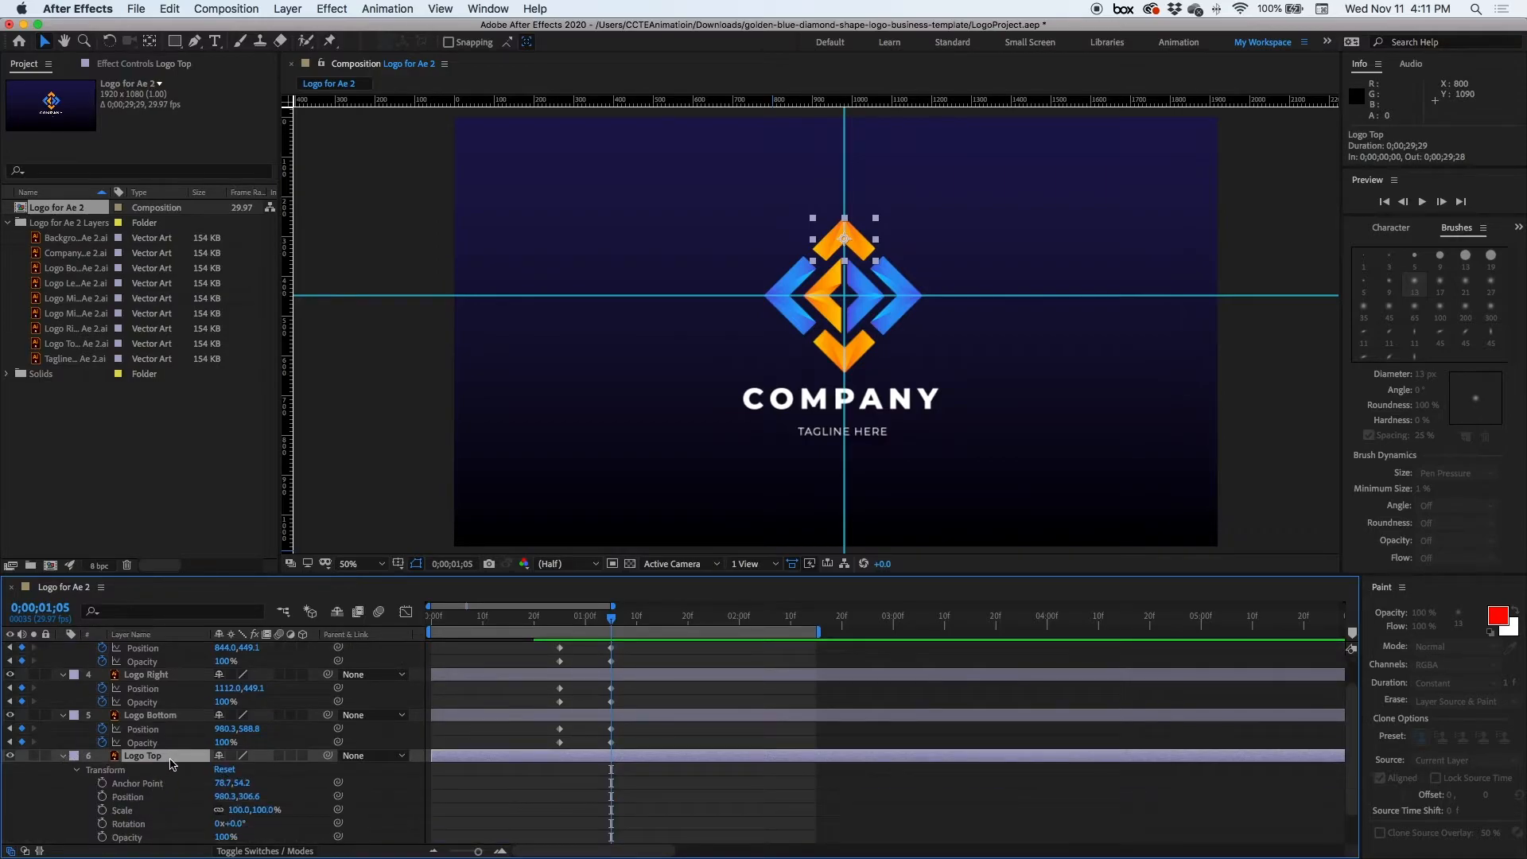
scroll(1351, 700, "down", 1)
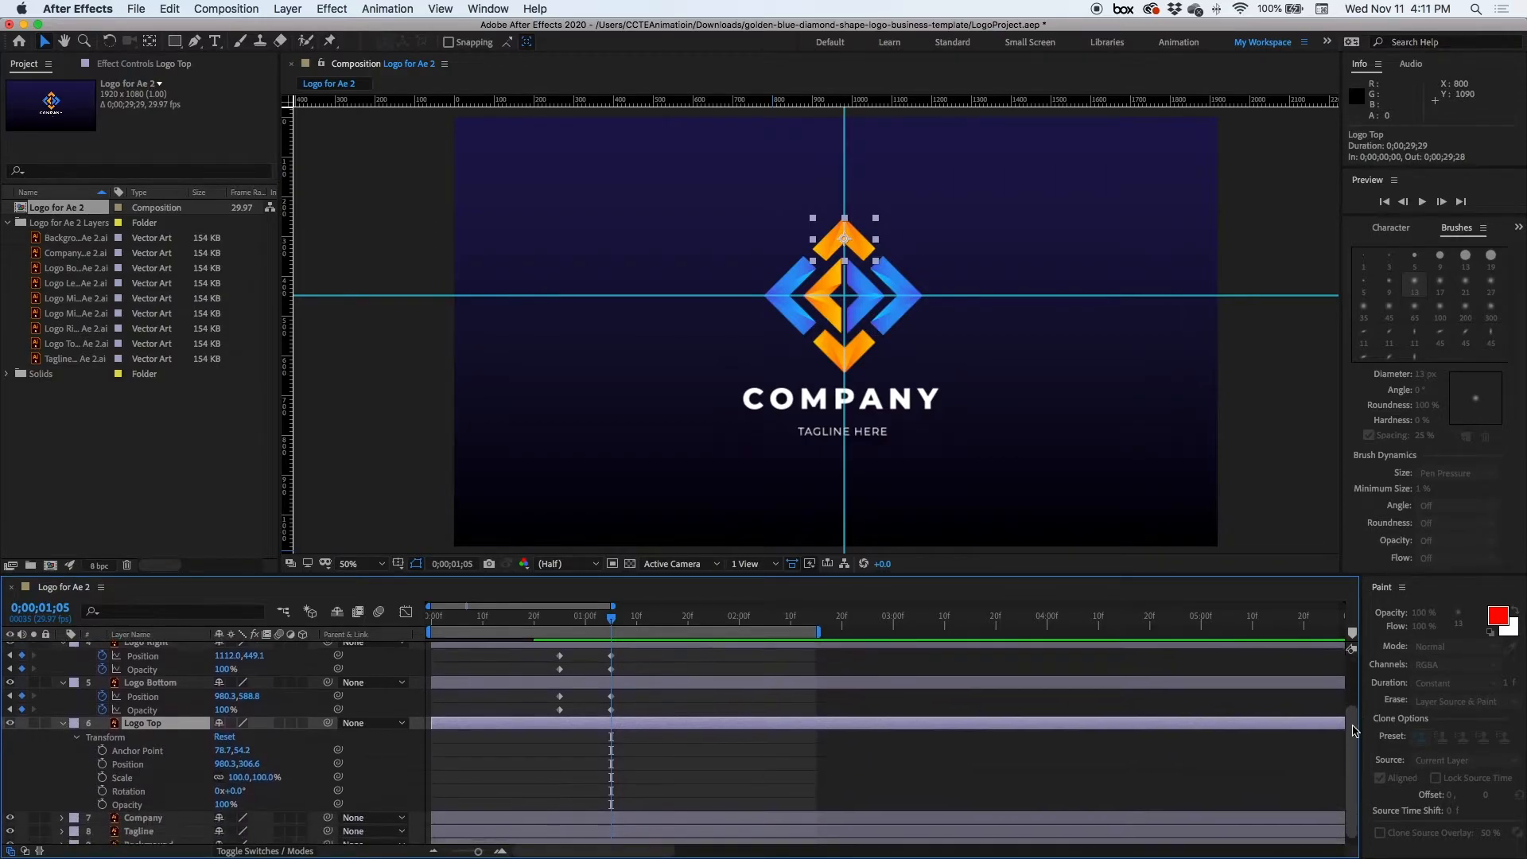
left_click(102, 804)
left_click(102, 763)
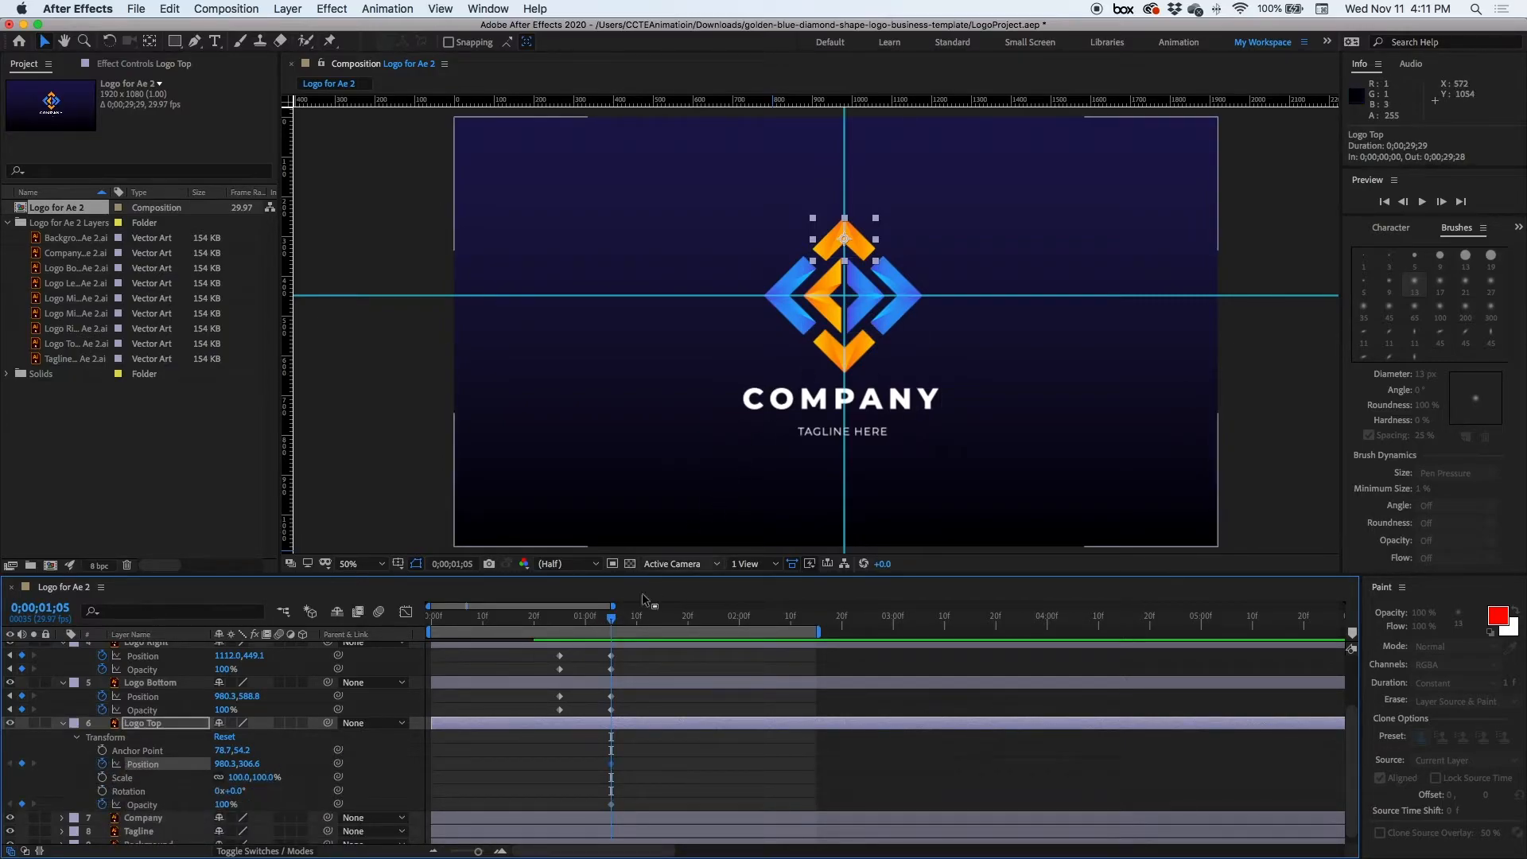
- At 0;00;00;25, move Logo Top down across the horizontal guide to about 980.0, 502.2 and set its Opacity to 0%
left_click_drag(618, 615, 565, 631)
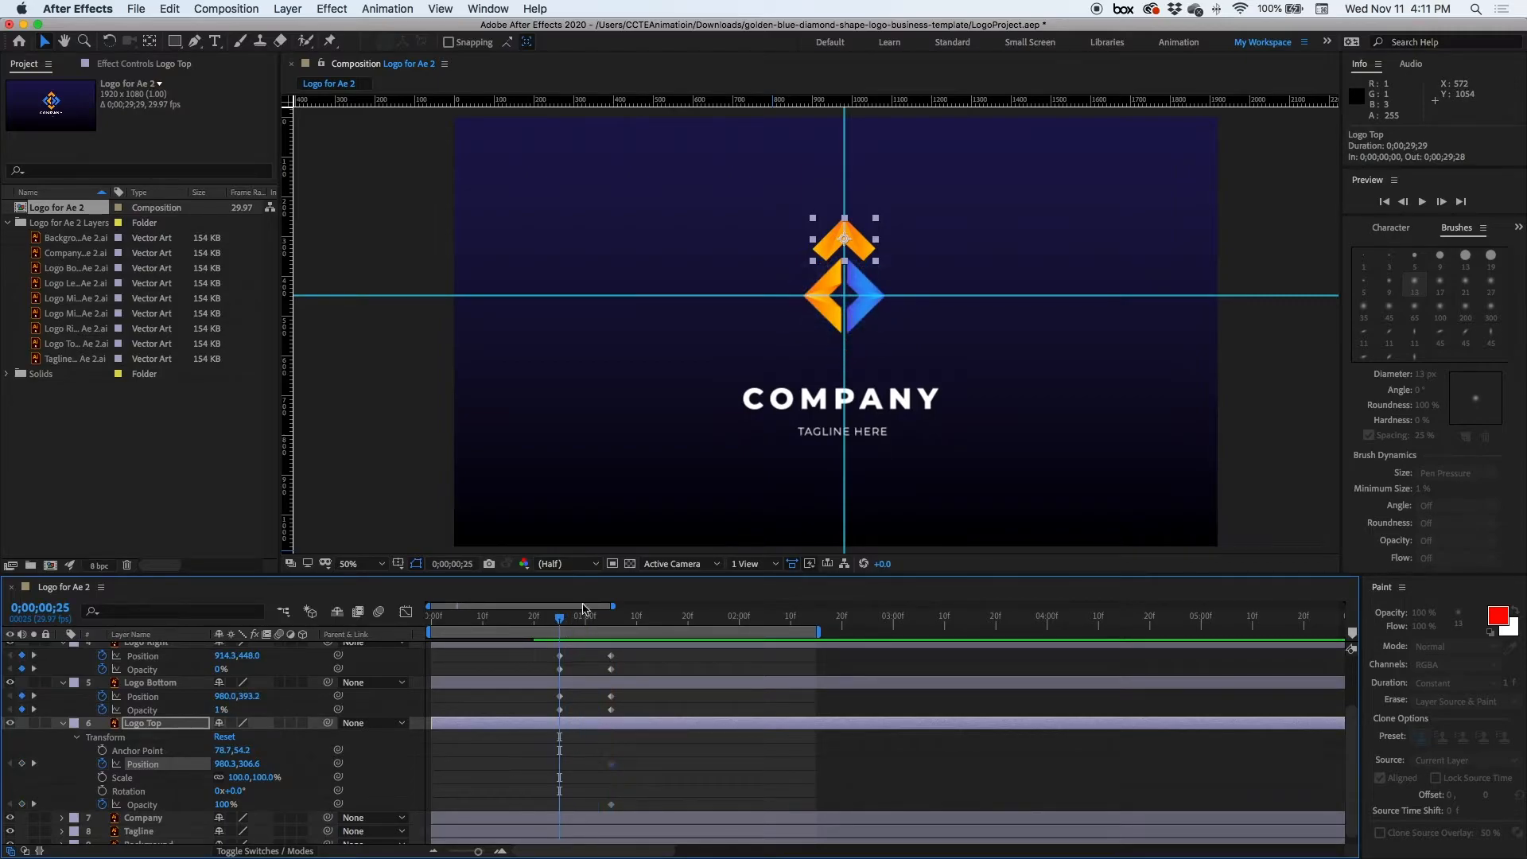
left_click_drag(859, 260, 859, 333)
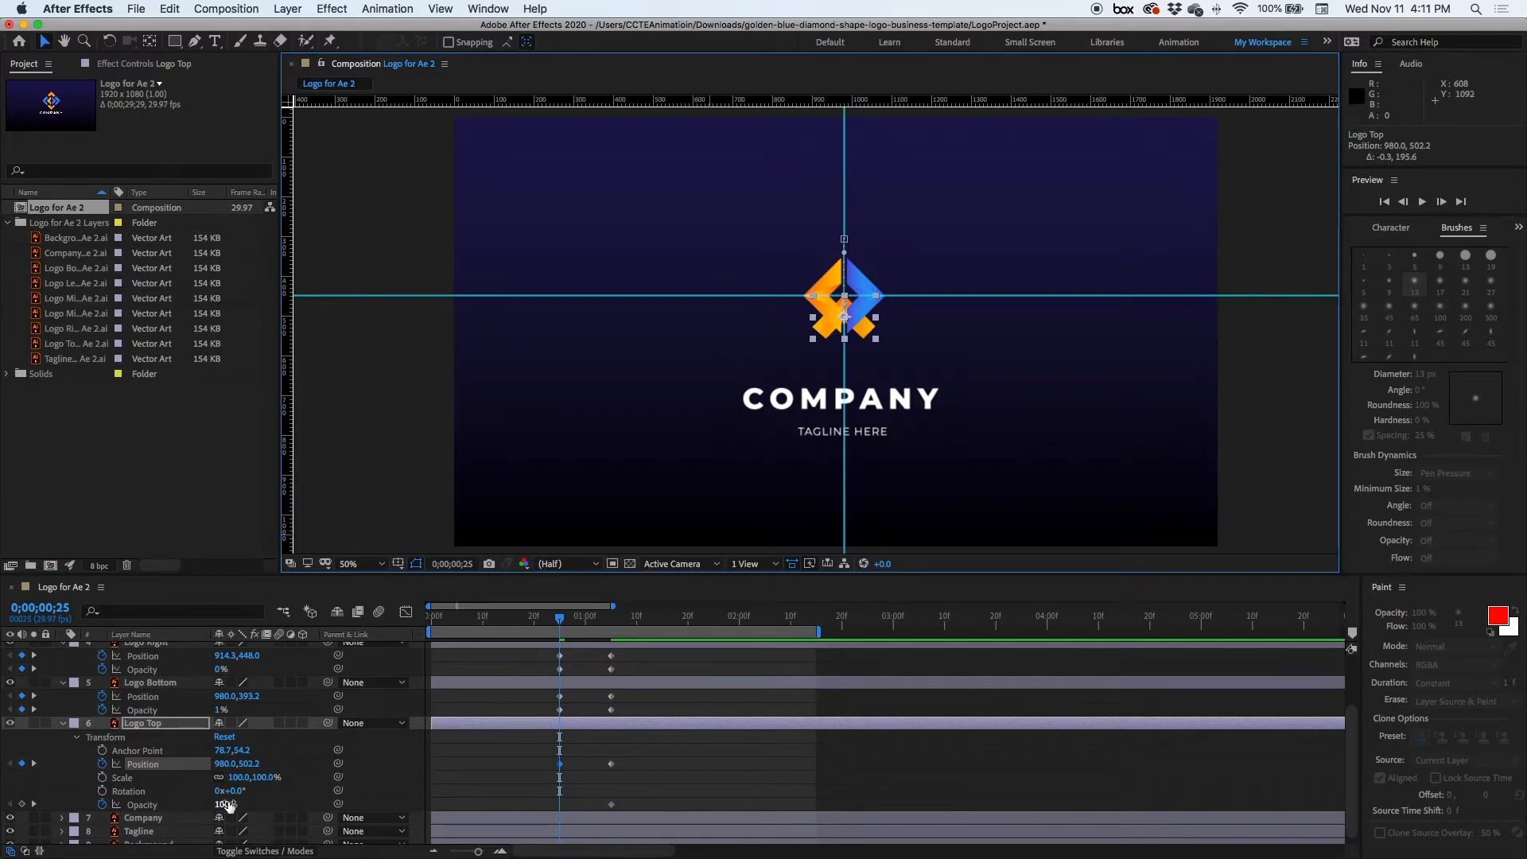
left_click_drag(224, 808, 120, 805)
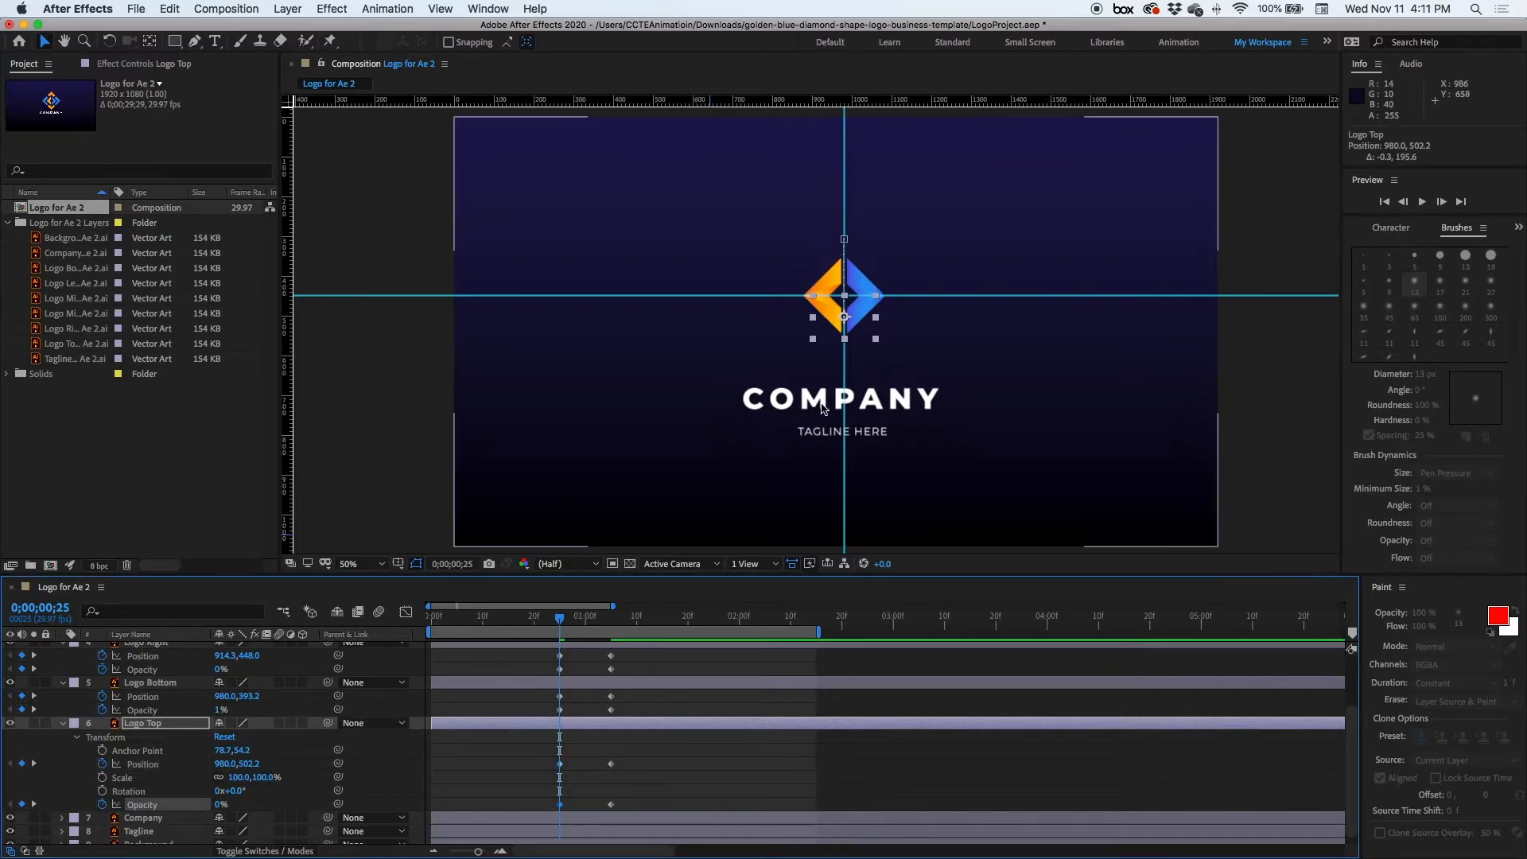
- Preview the logo animation twice from the start of the composition
left_click_drag(560, 622, 431, 622)
key("space")
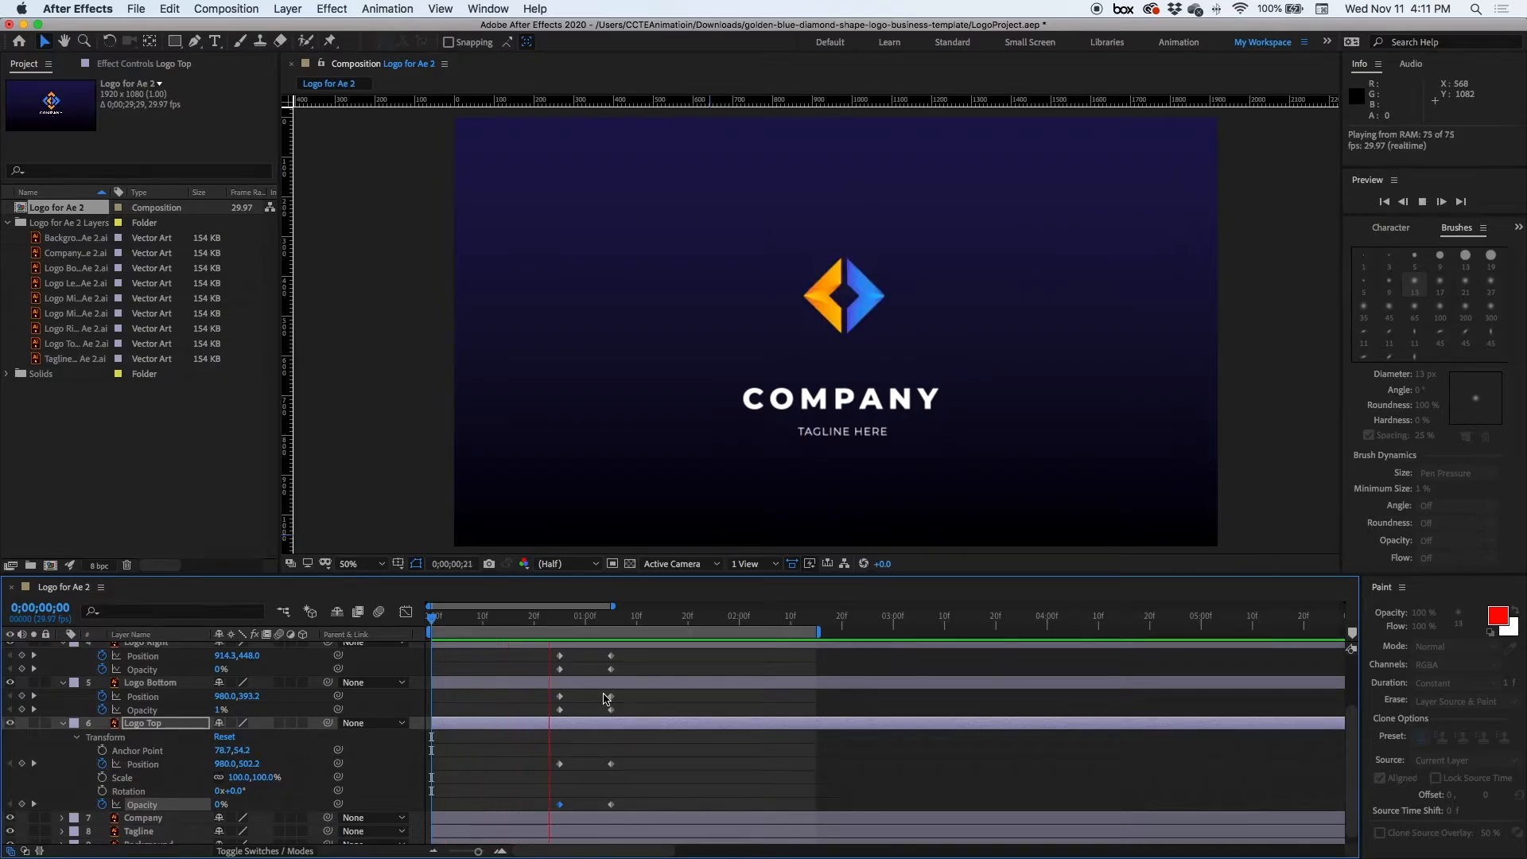
key("space")
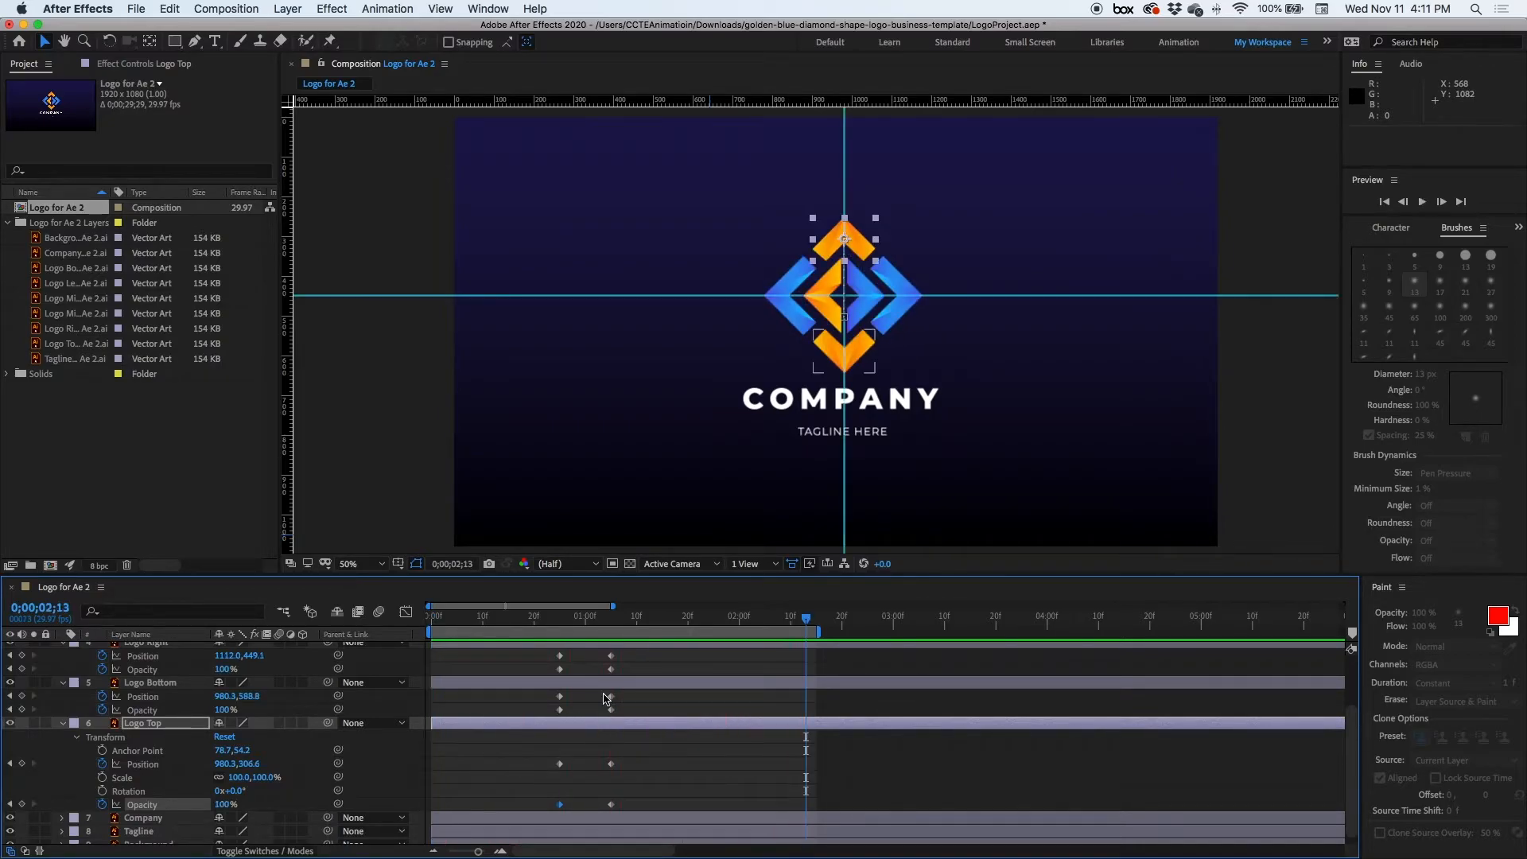
left_click_drag(808, 618, 431, 622)
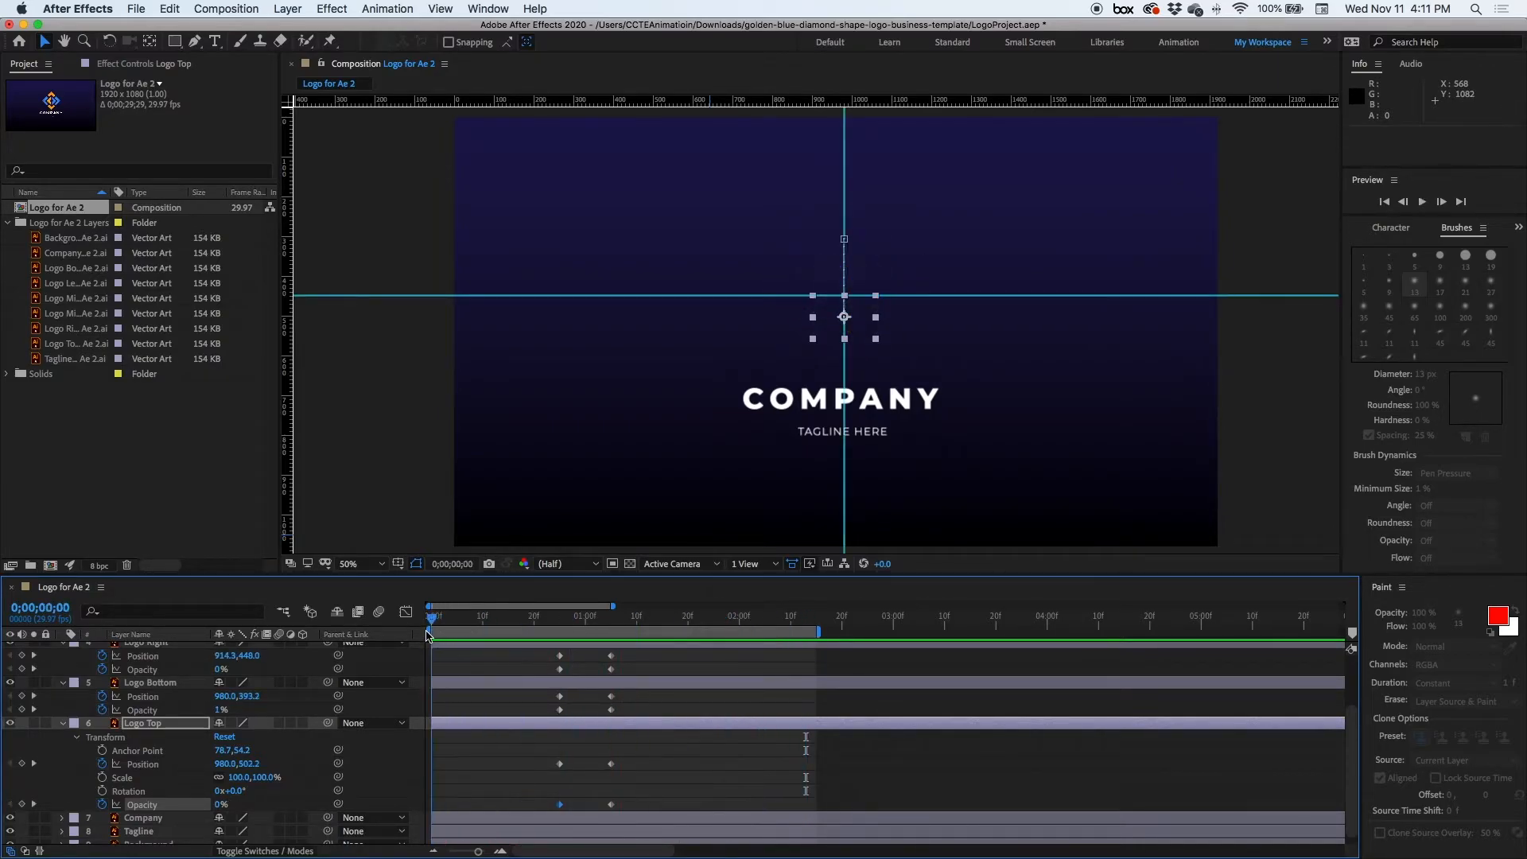
key("space")
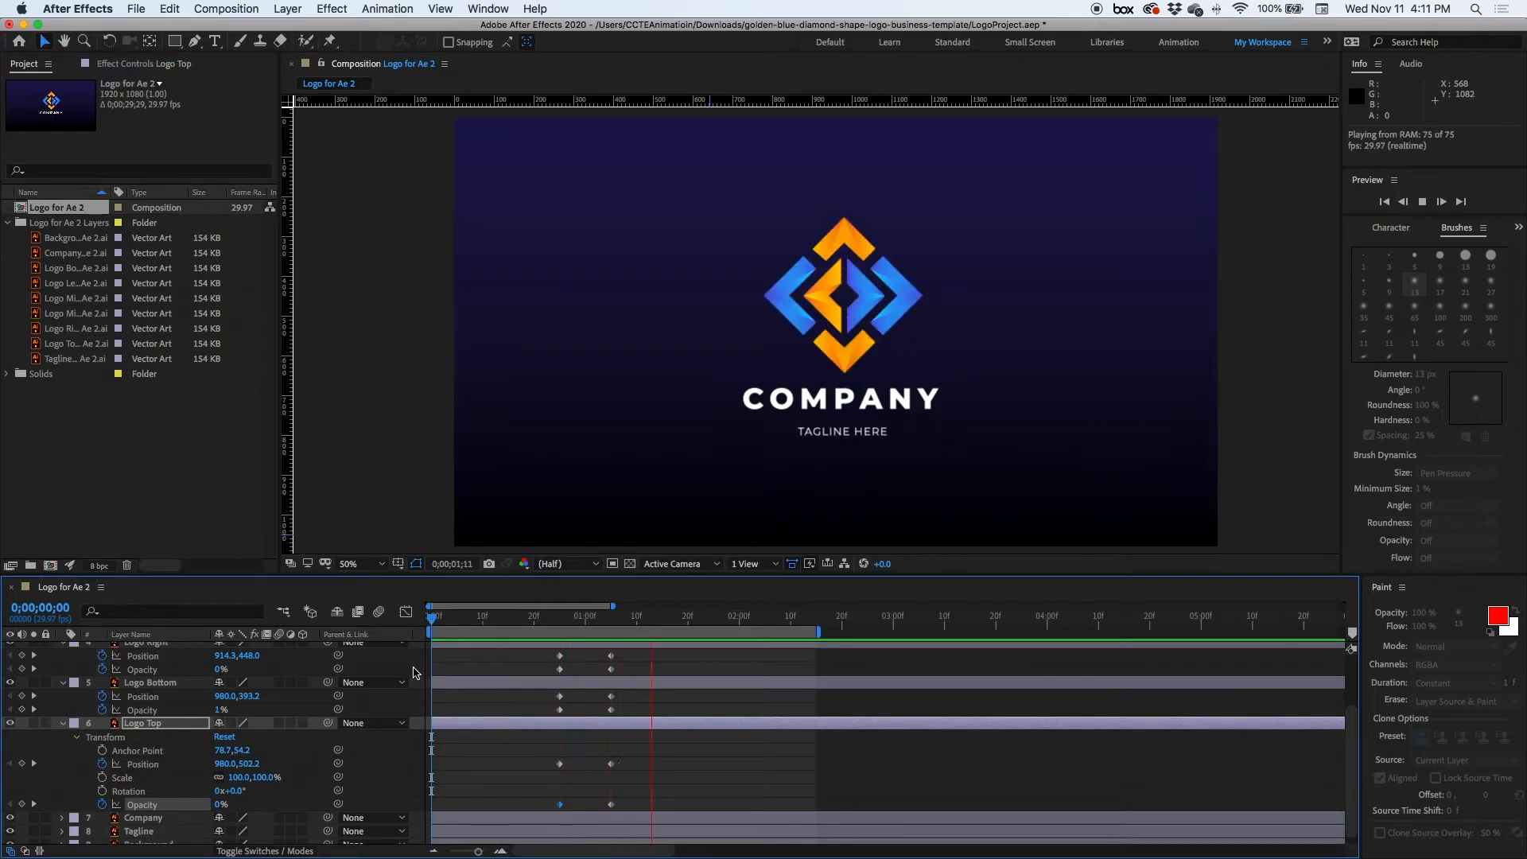
key("space")
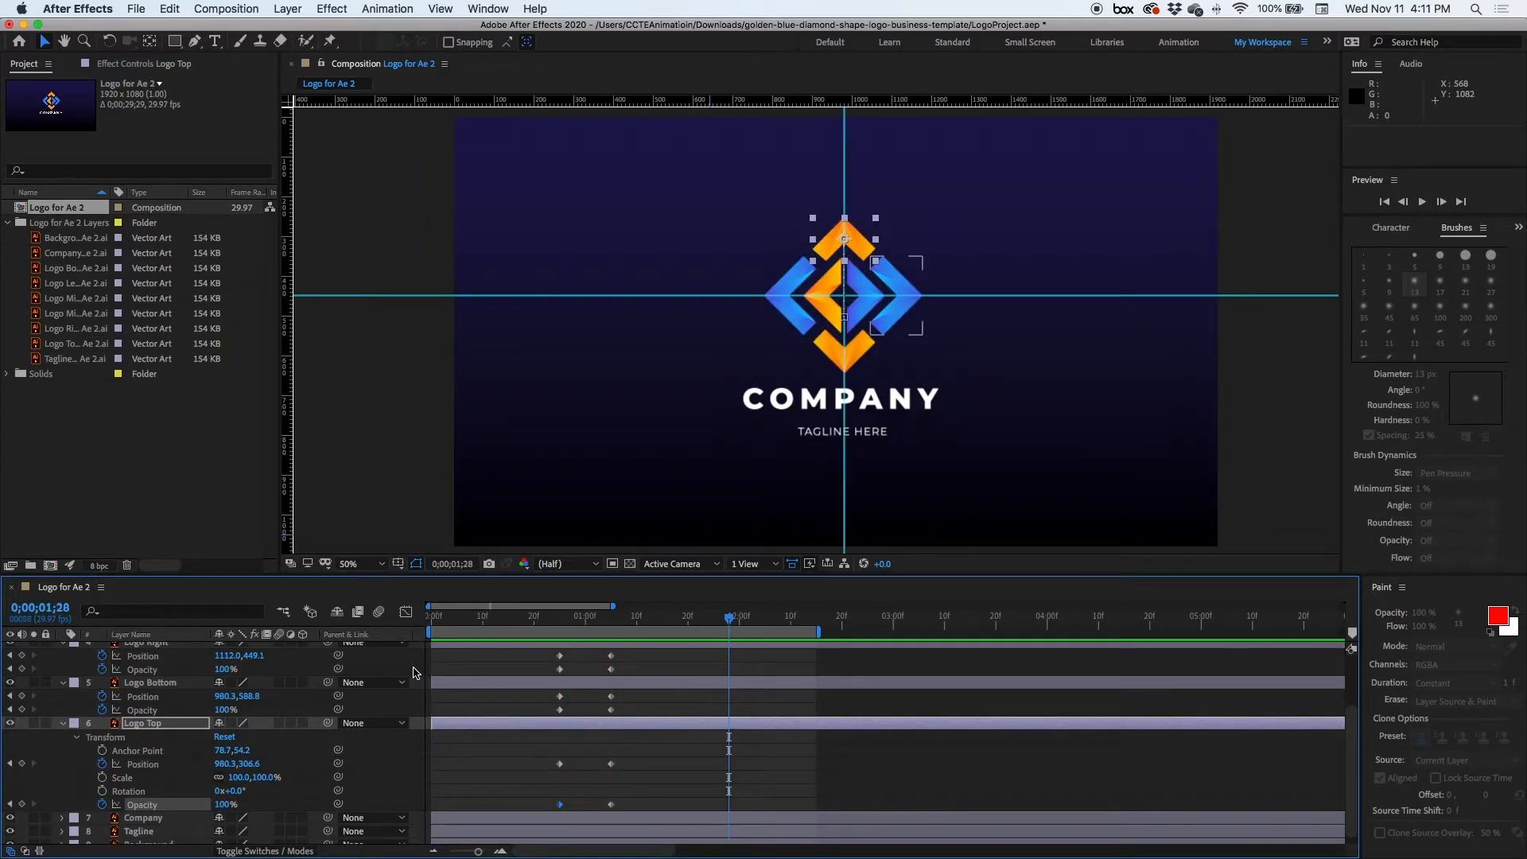
- Collapse the Logo Left, Logo Right, Logo Bottom and Logo Top layers, and show only Logo Top's keyframed properties
left_click(64, 683)
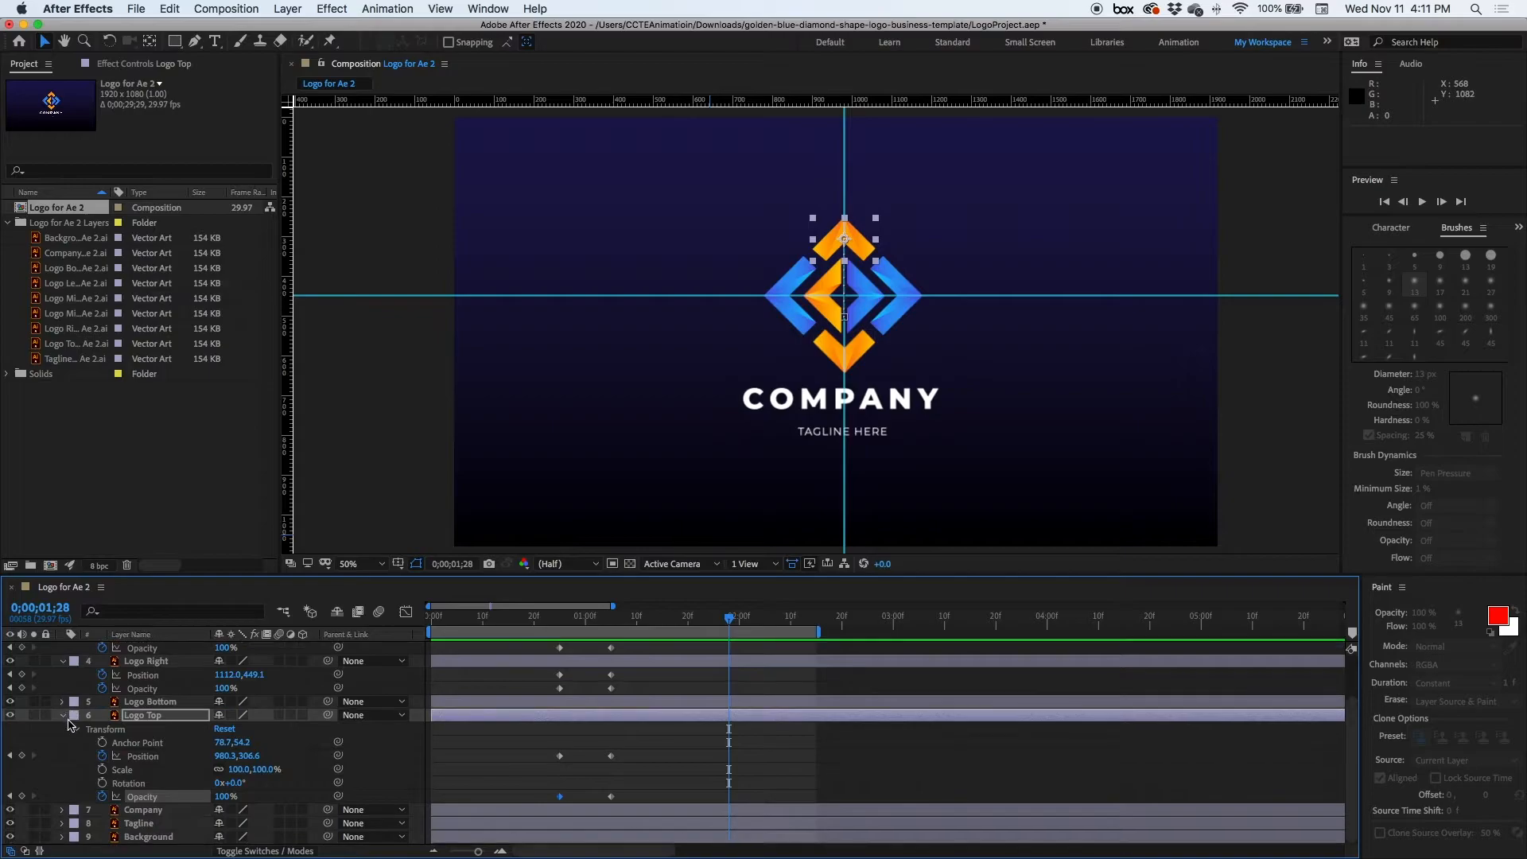
left_click(63, 717)
left_click(63, 676)
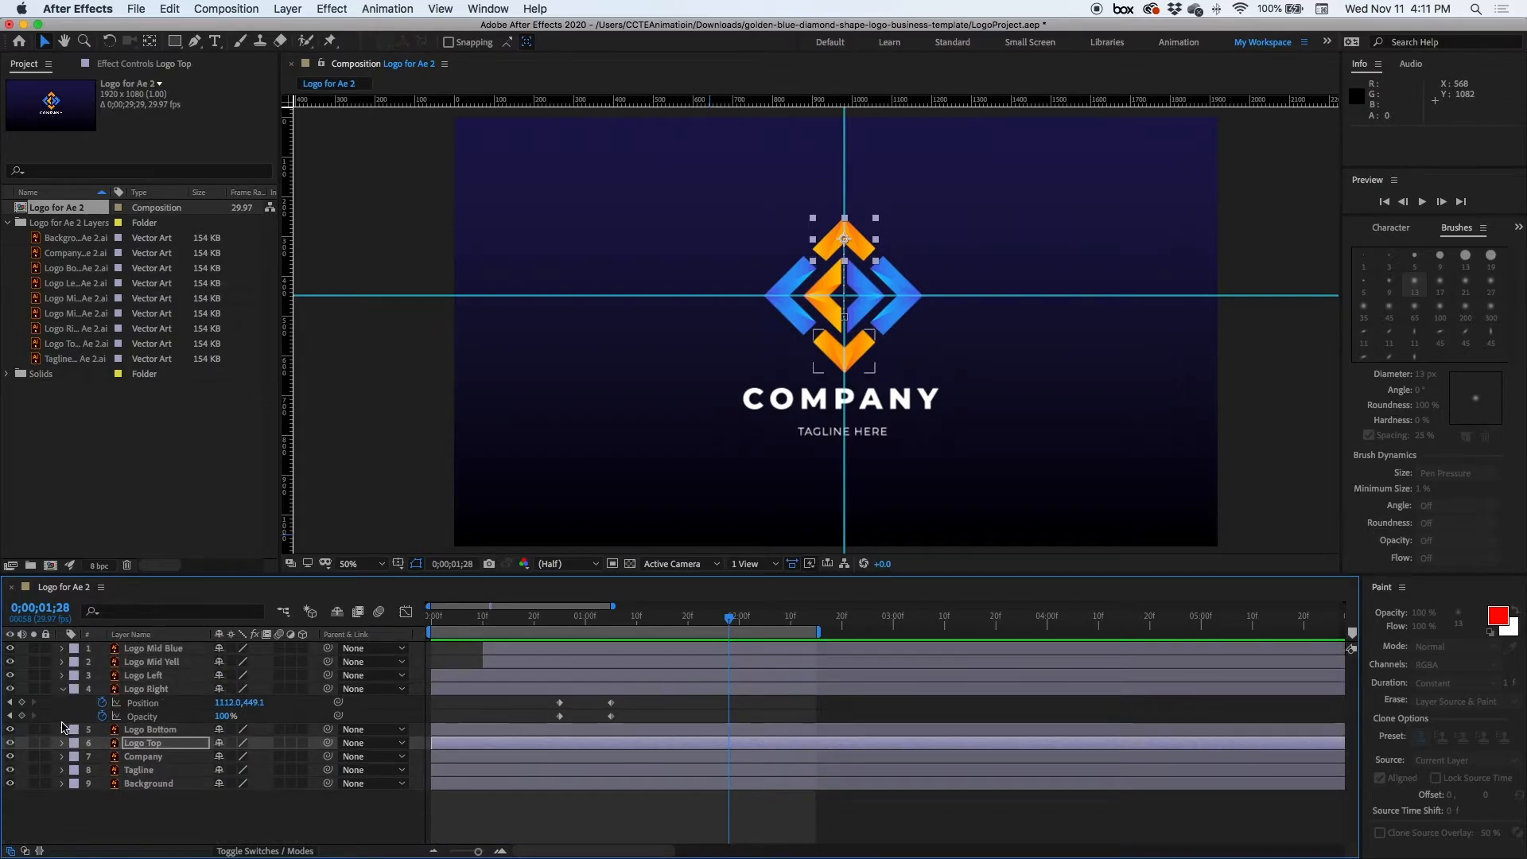
left_click(63, 689)
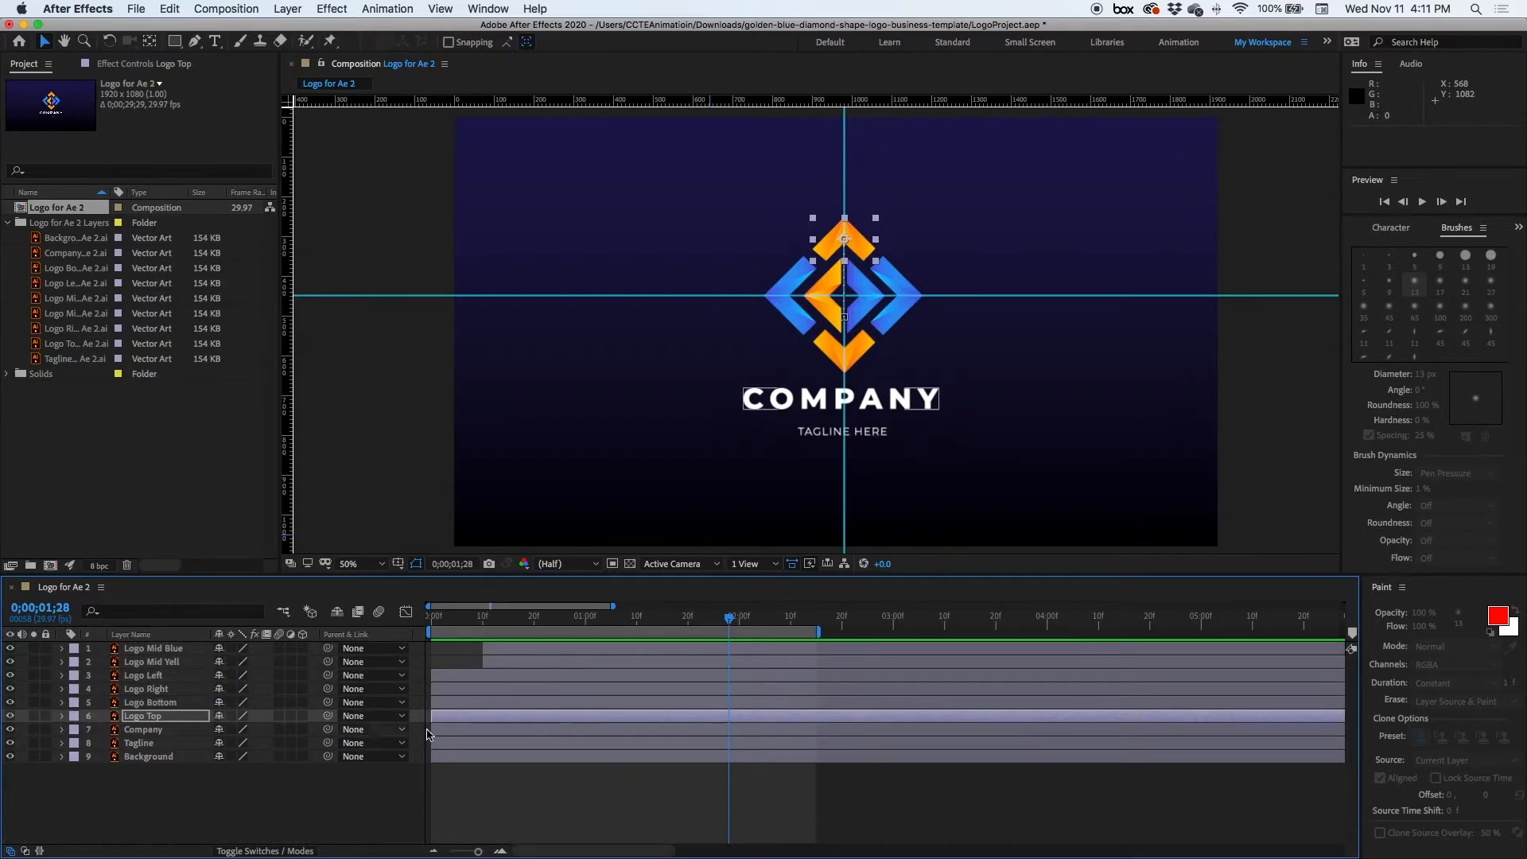
left_click(520, 717)
key("u")
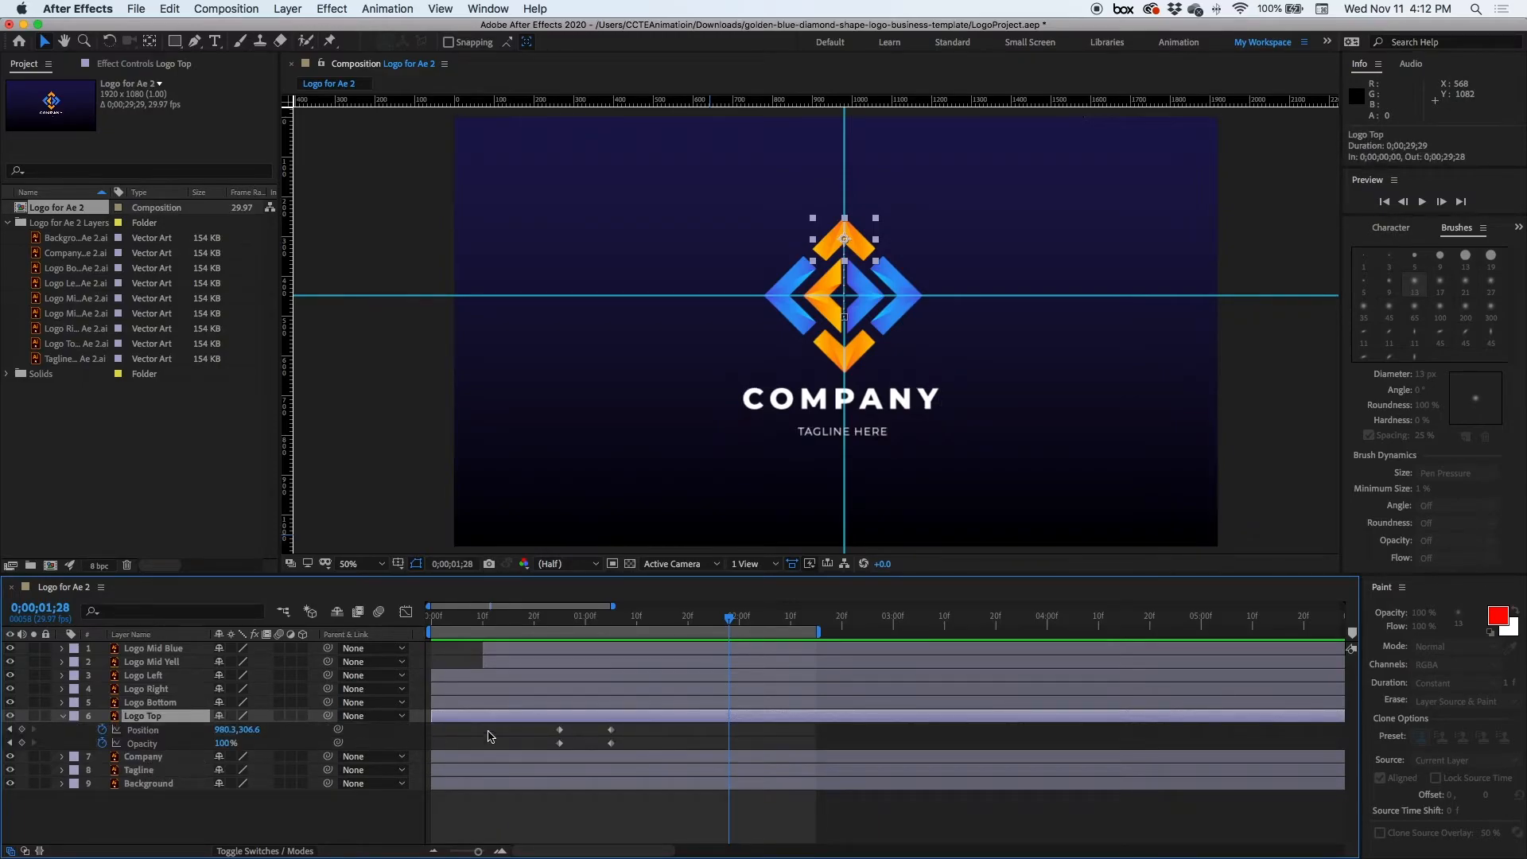
- At 0;00;01;05, expand the Company layer's transform properties and set an Opacity keyframe
left_click(510, 756)
left_click(610, 622)
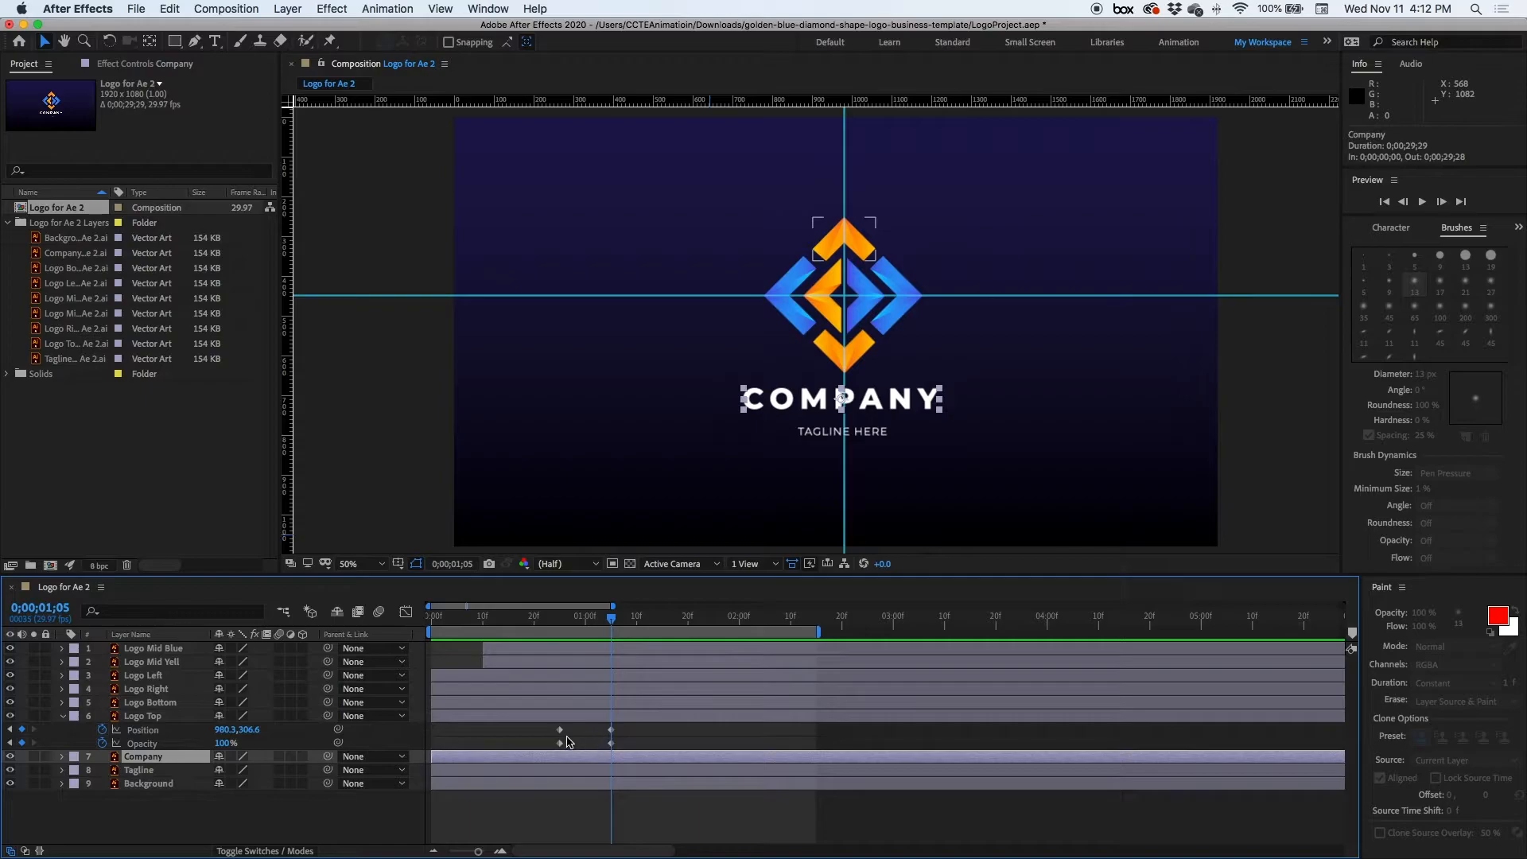
left_click(62, 758)
left_click(76, 770)
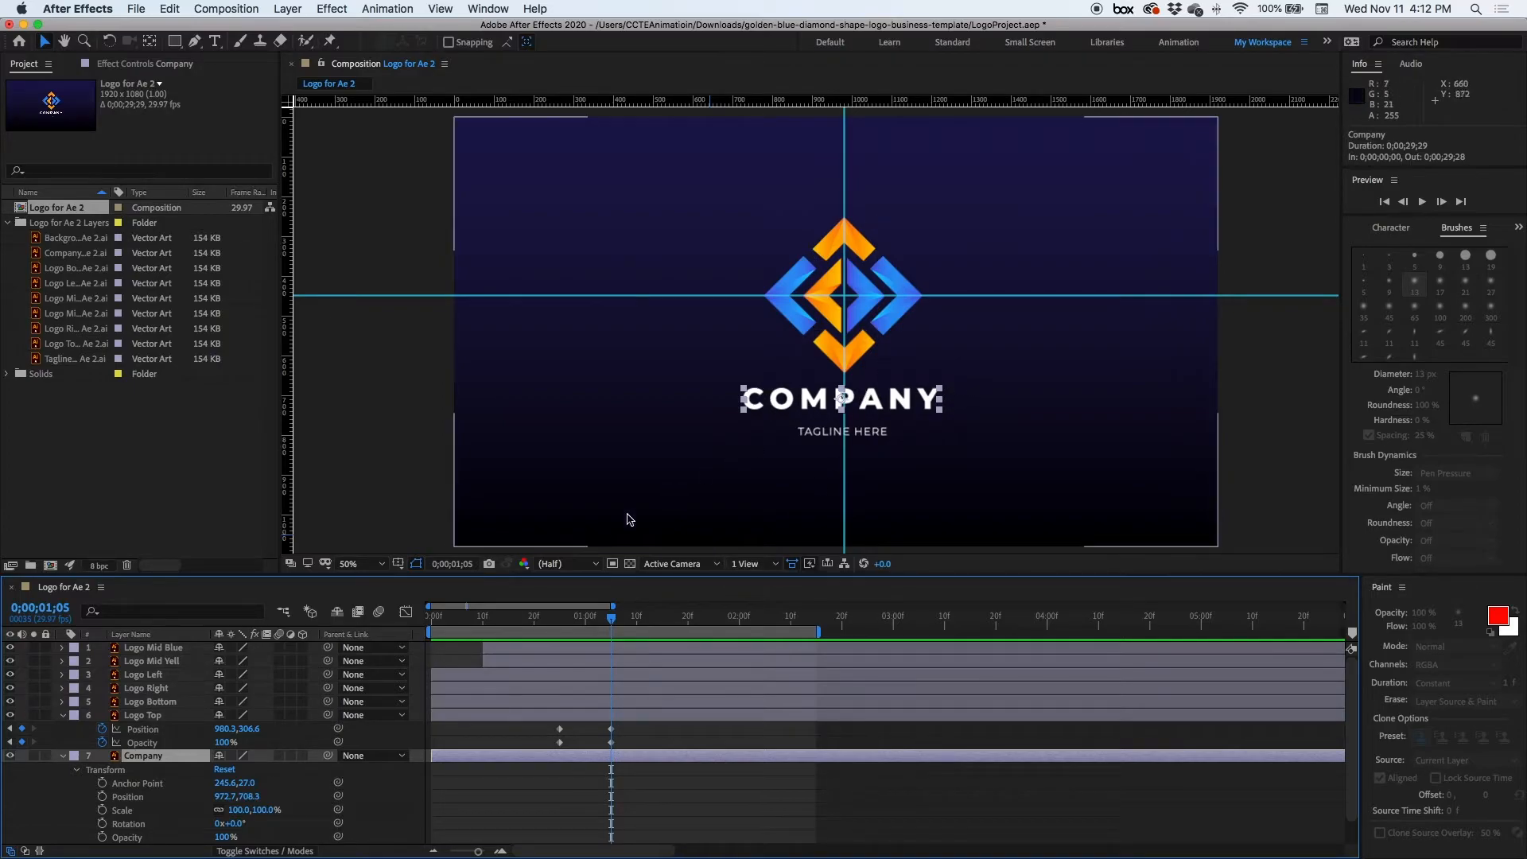
left_click(102, 837)
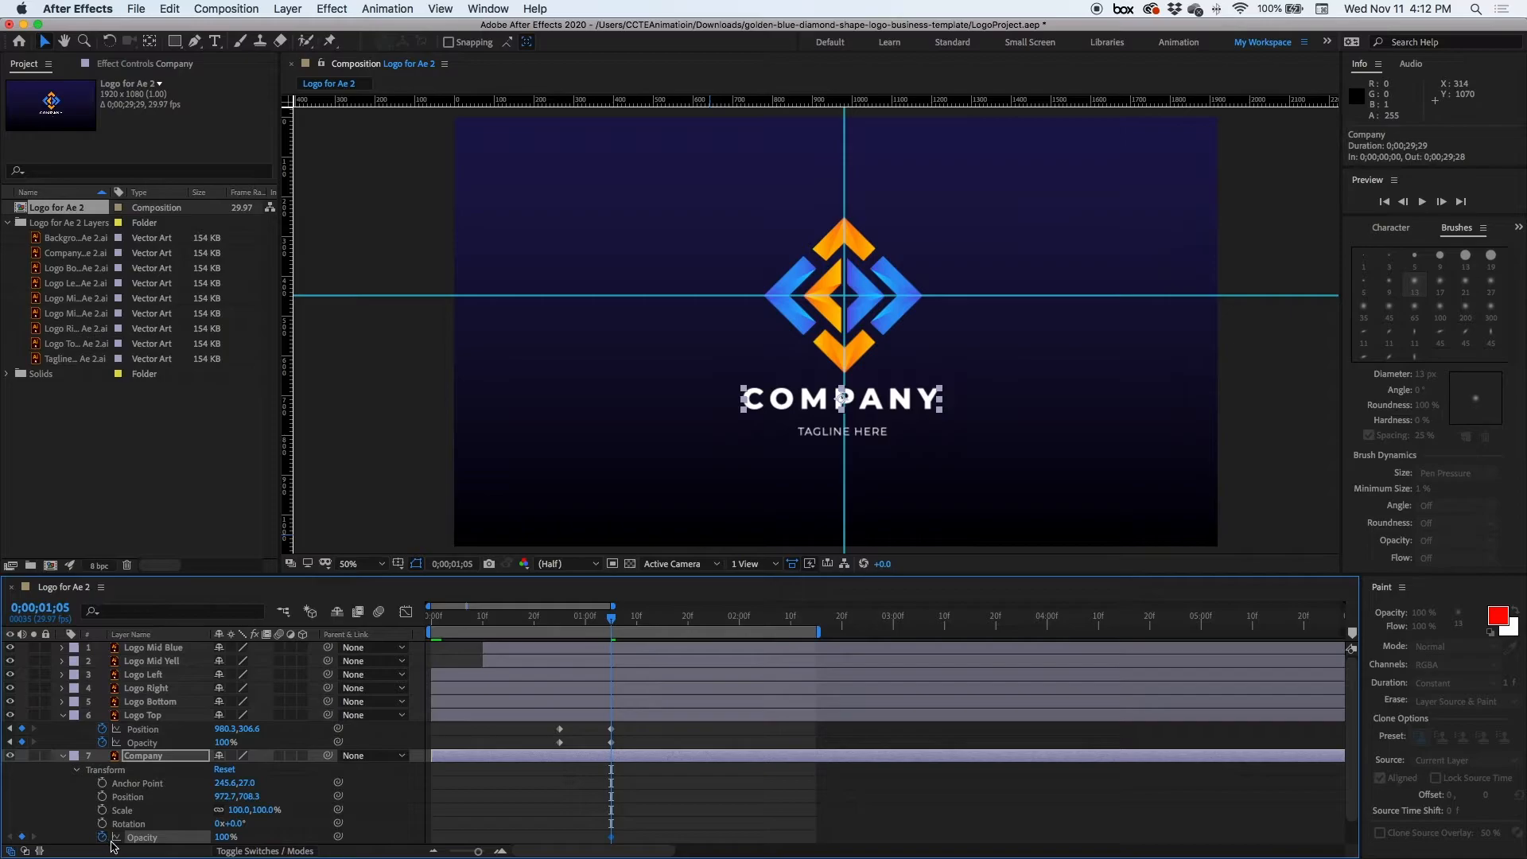
- Set a Position keyframe for Company at 0;00;01;05, and at 0;00;00;25 move it up to about 979.6, 448.0 with 0% Opacity
left_click(102, 796)
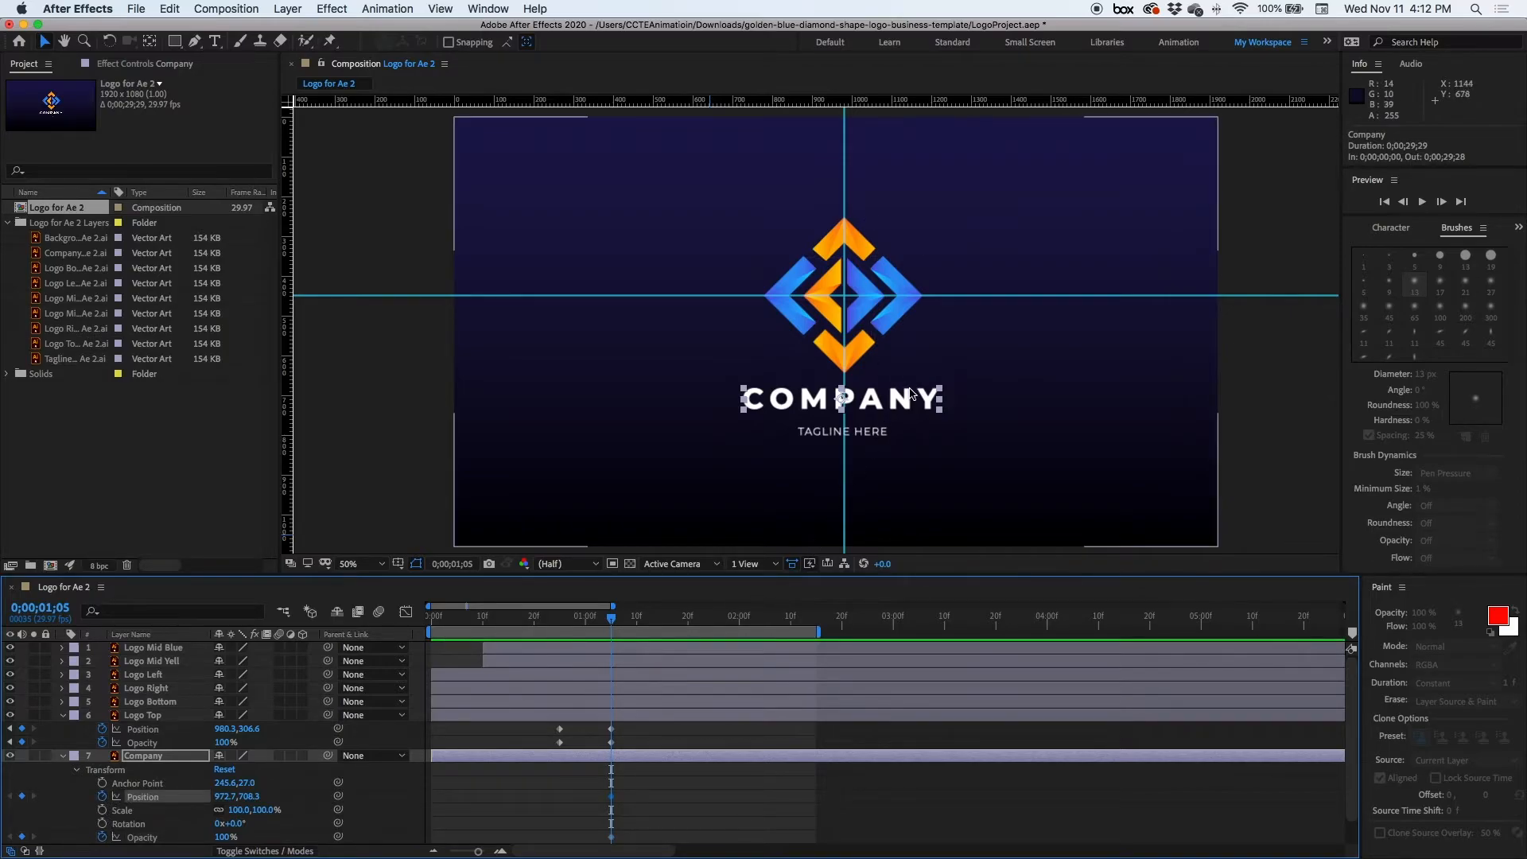
left_click_drag(611, 618, 561, 631)
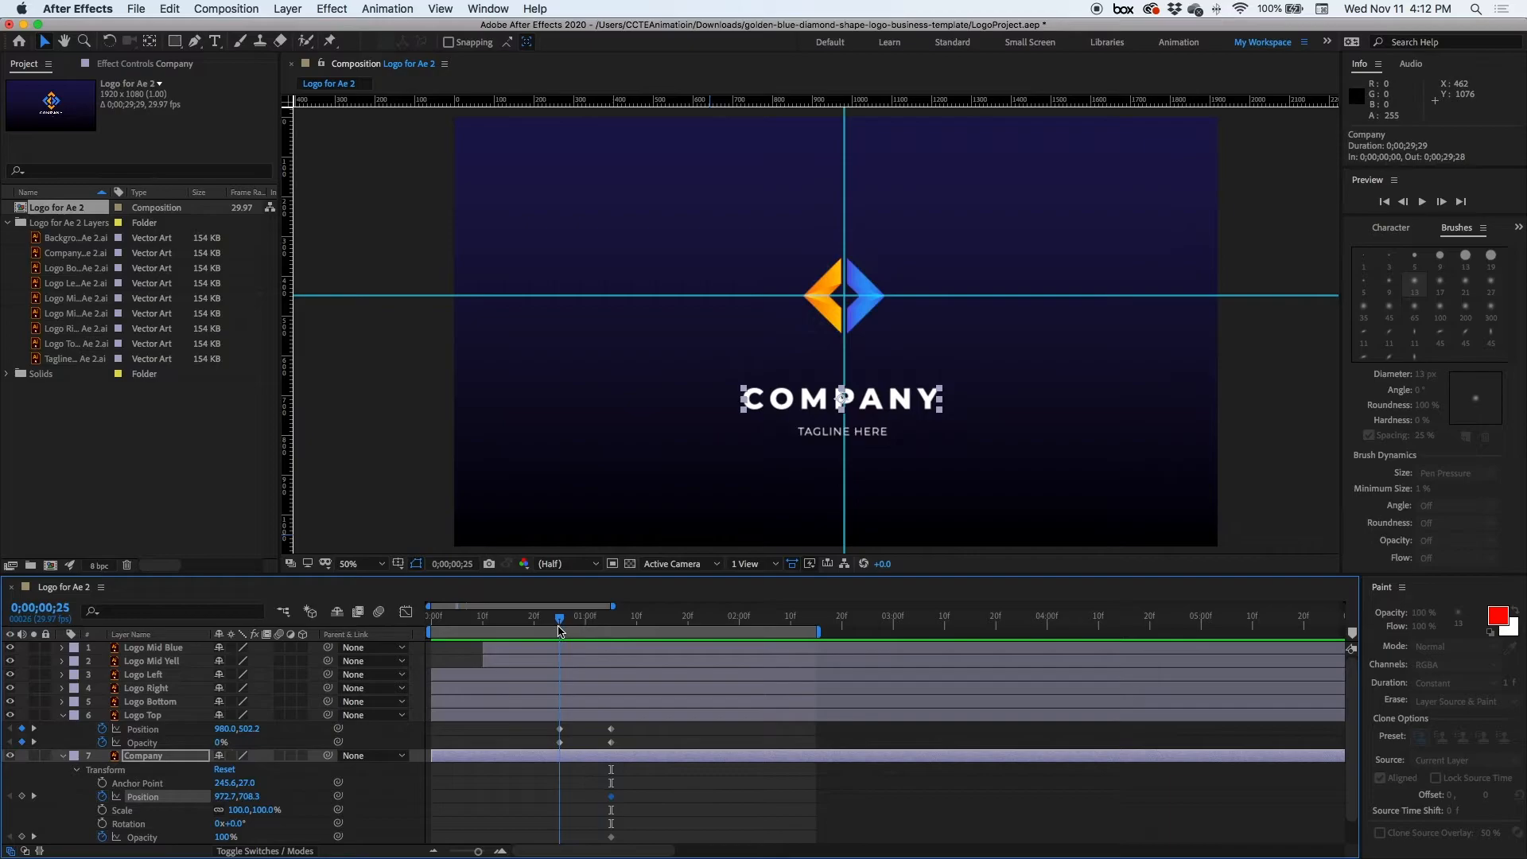
left_click_drag(891, 406, 889, 315)
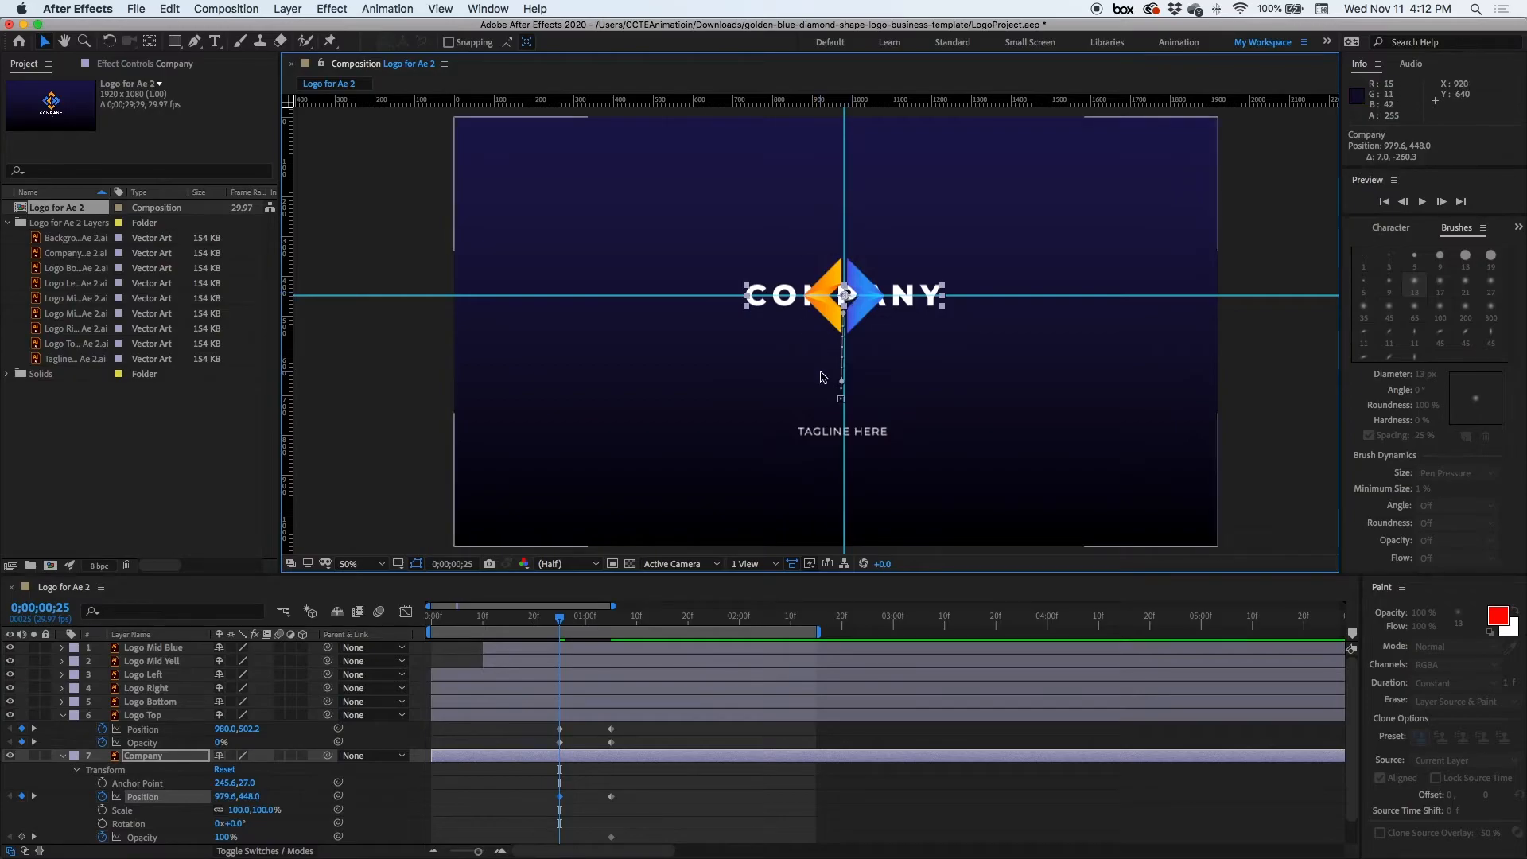
left_click(211, 839)
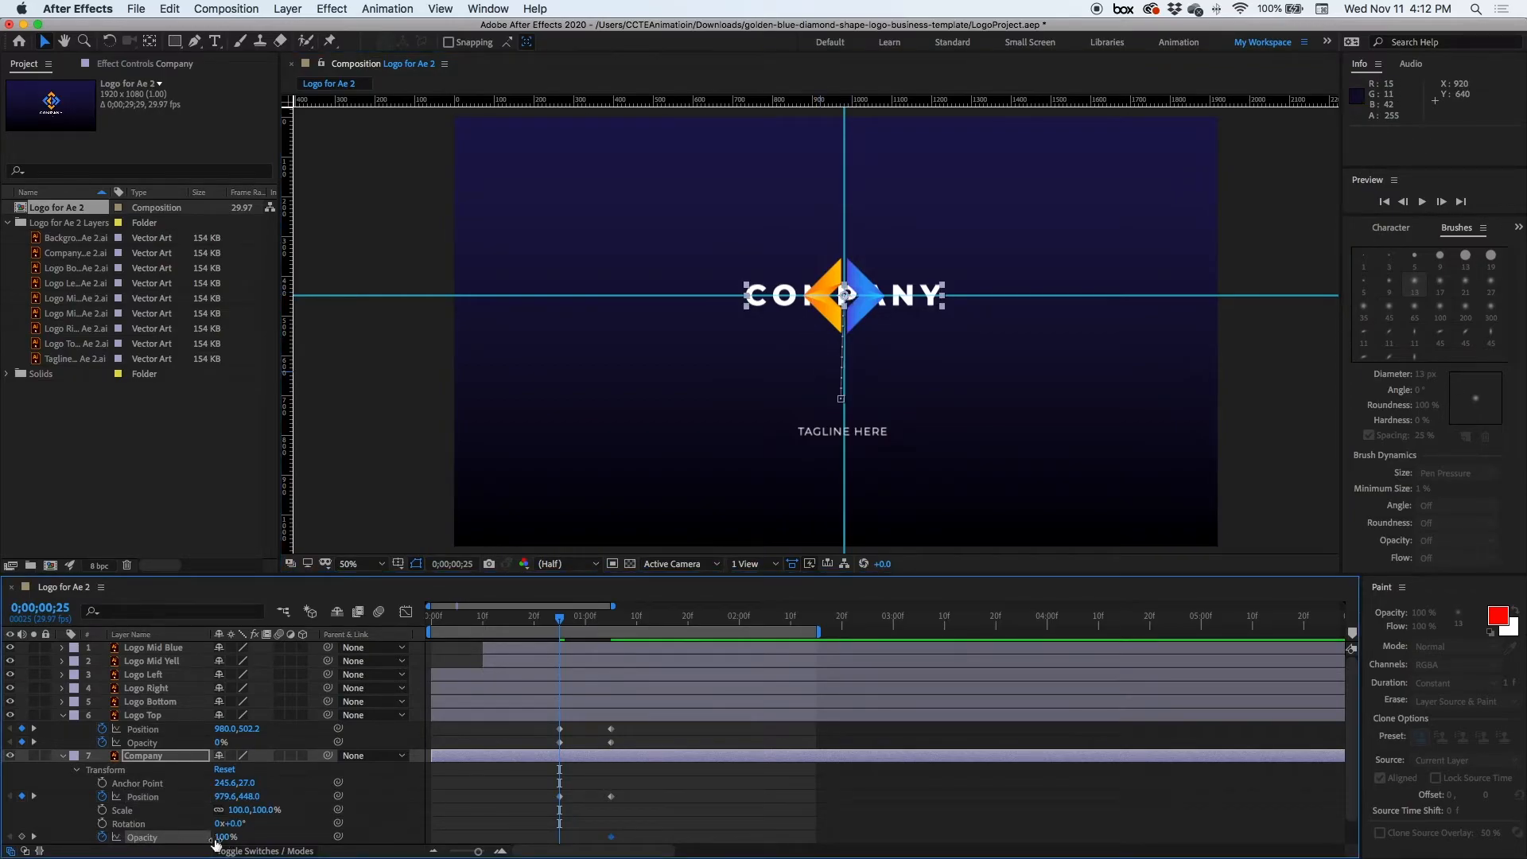
left_click_drag(222, 838, 49, 844)
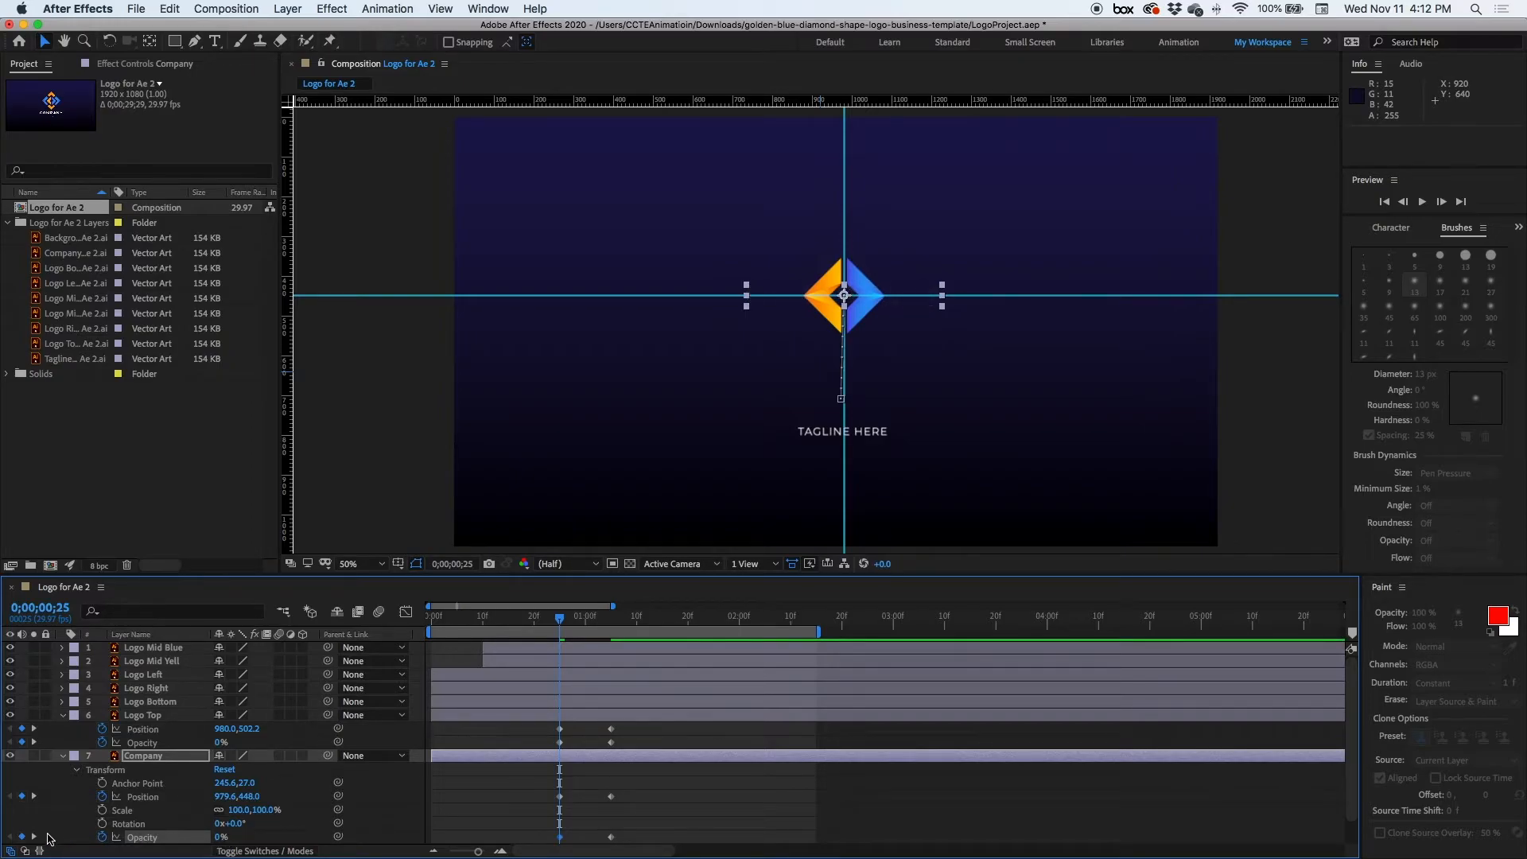
- Preview the Company text animation together with the logo from about 0;00;00;17
left_click_drag(559, 619, 518, 619)
key("space")
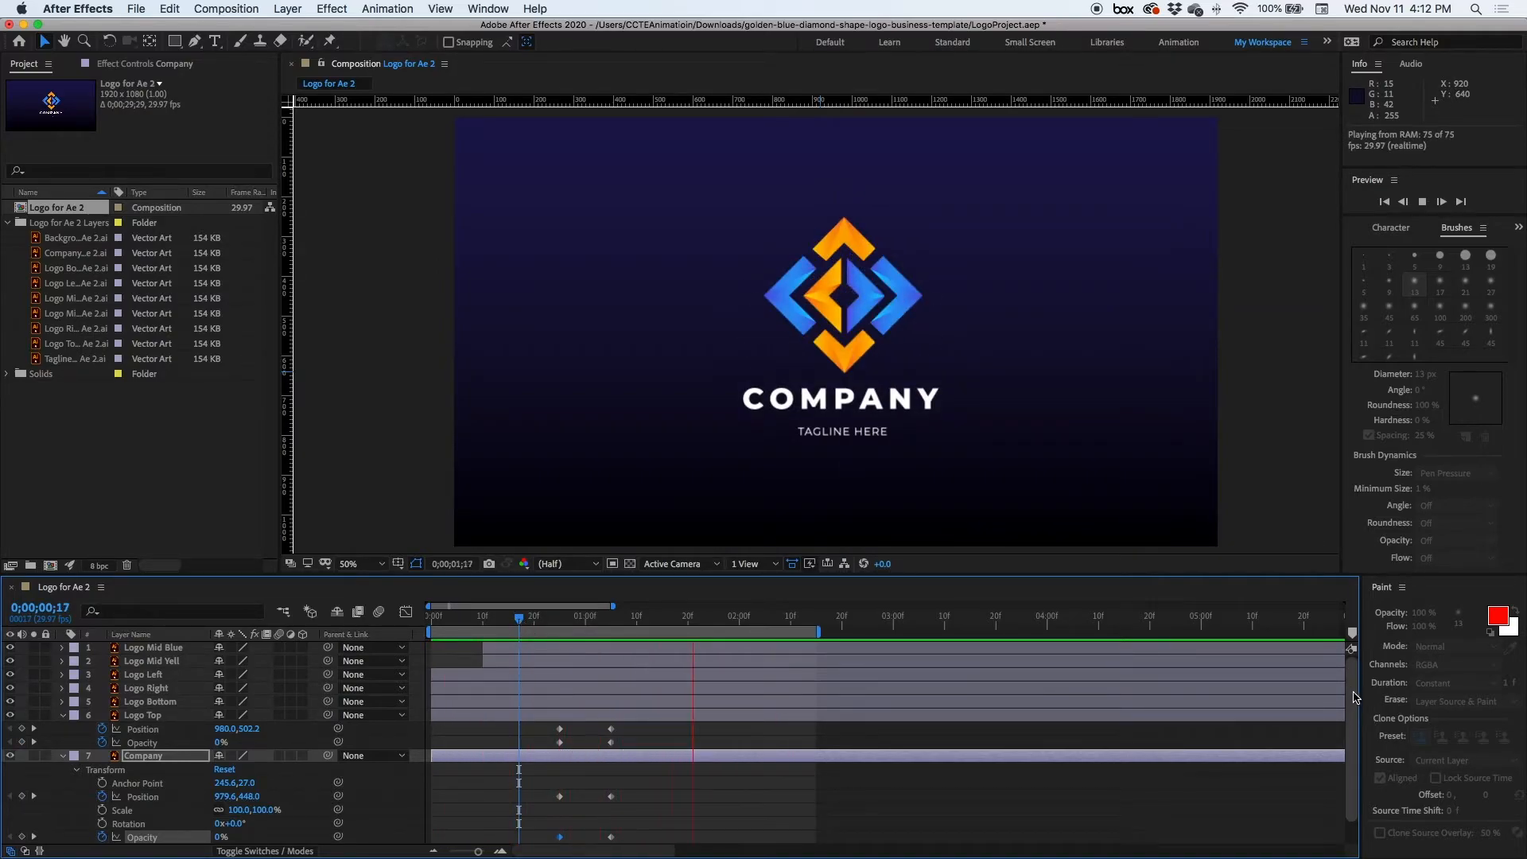
key("space")
- At 0;00;01;05, expand the Tagline layer's transform properties and set Position and Opacity keyframes
scroll(1357, 696, "down", 2)
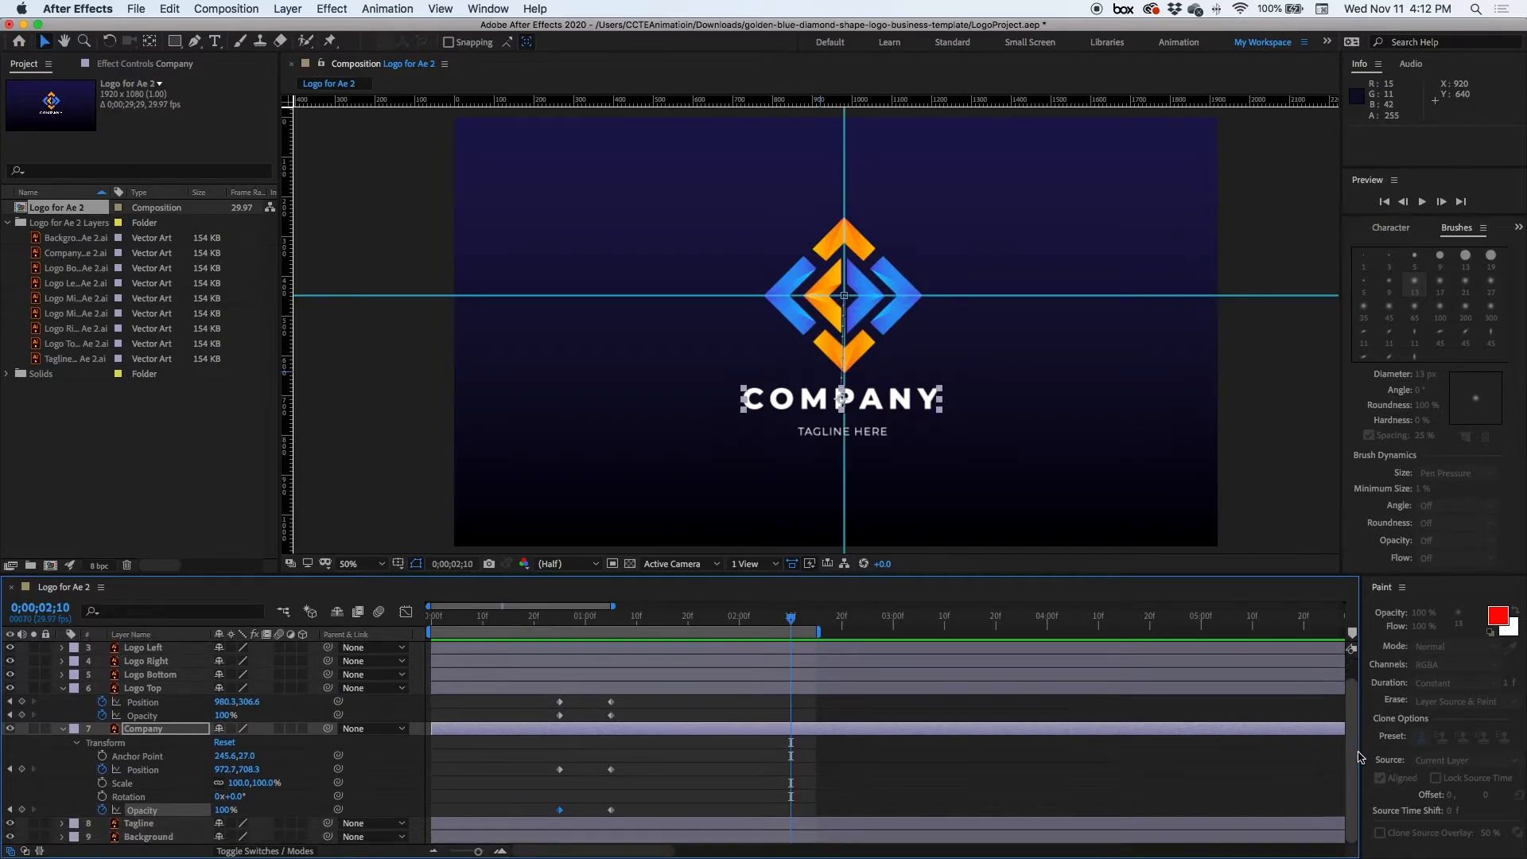
left_click(613, 825)
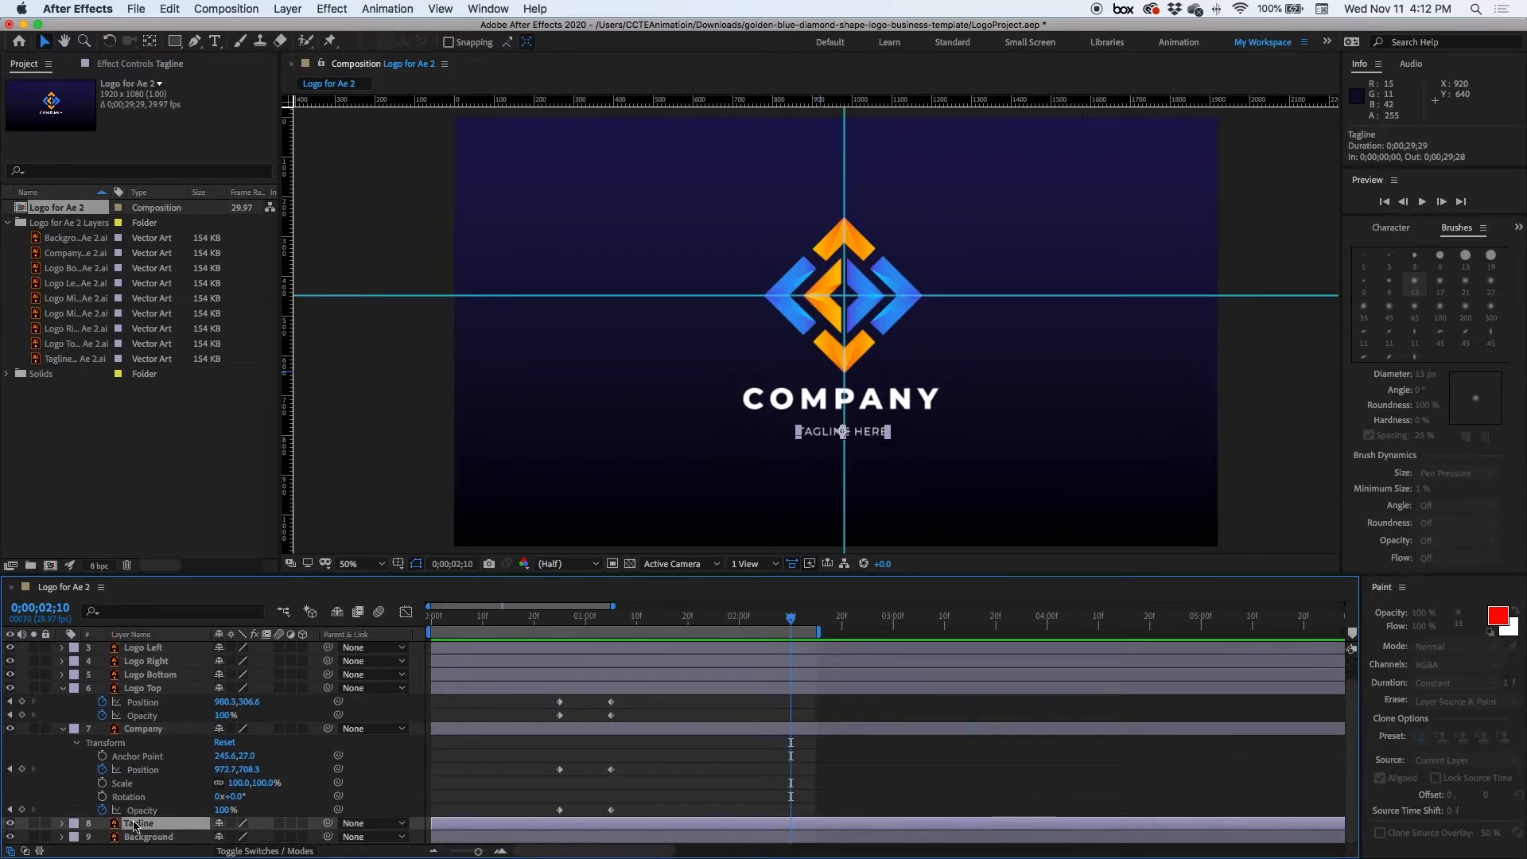
left_click(64, 824)
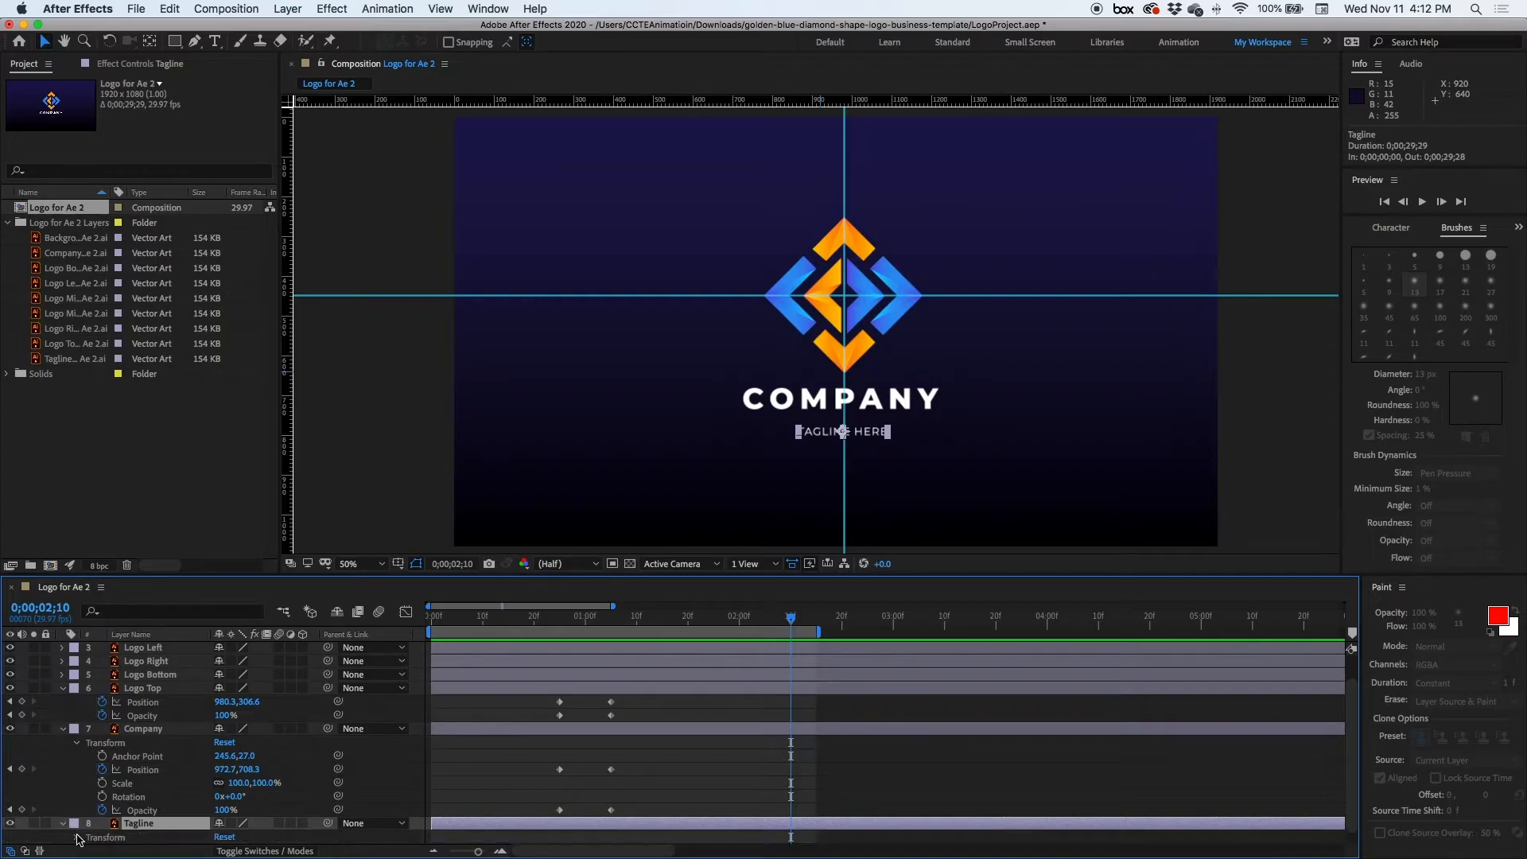
scroll(1066, 730, "down", 1)
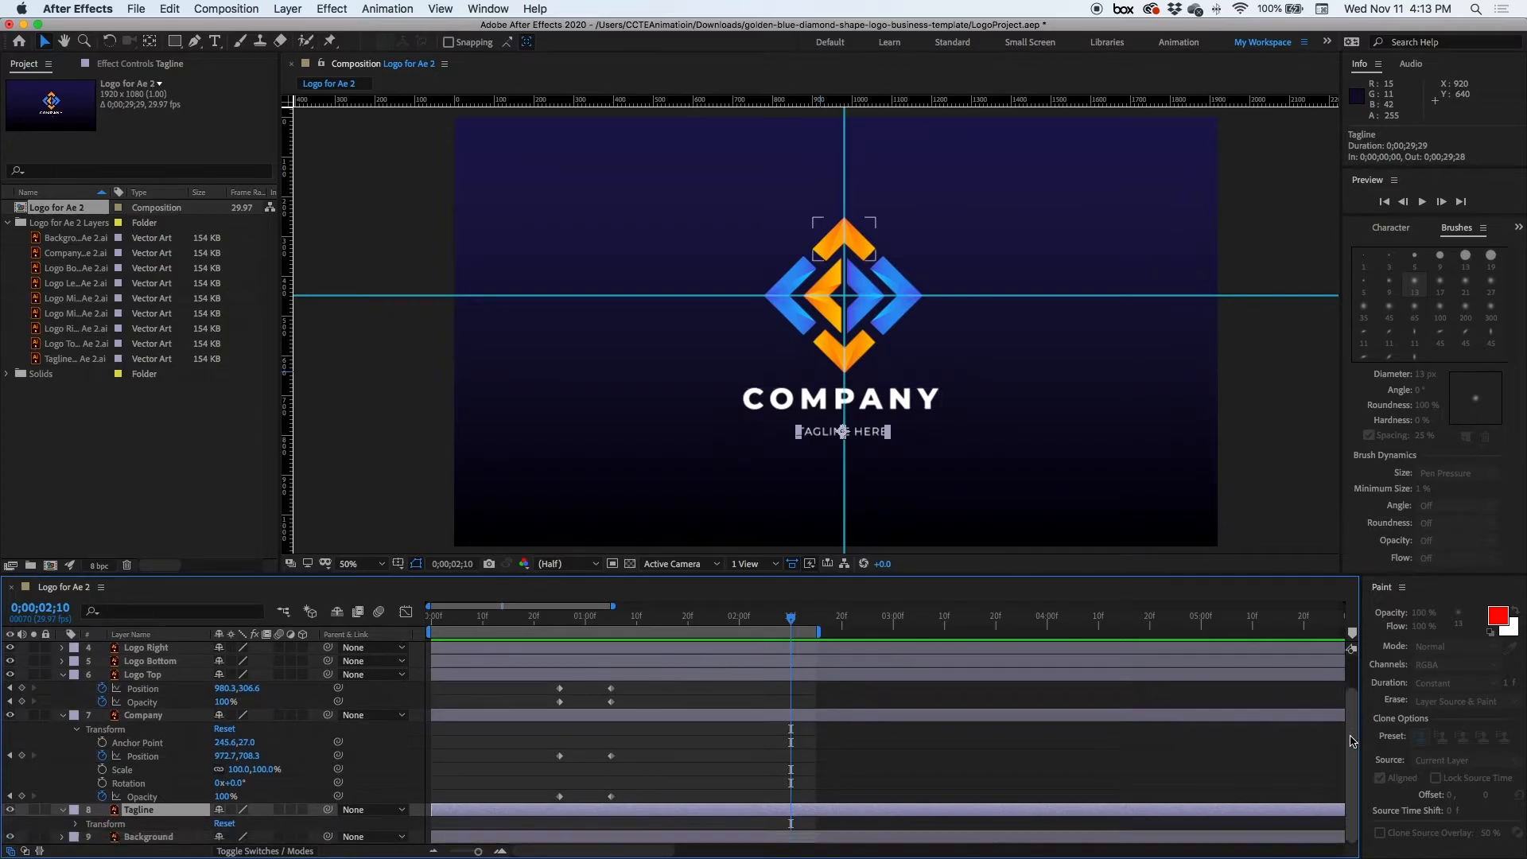
left_click_drag(790, 618, 612, 625)
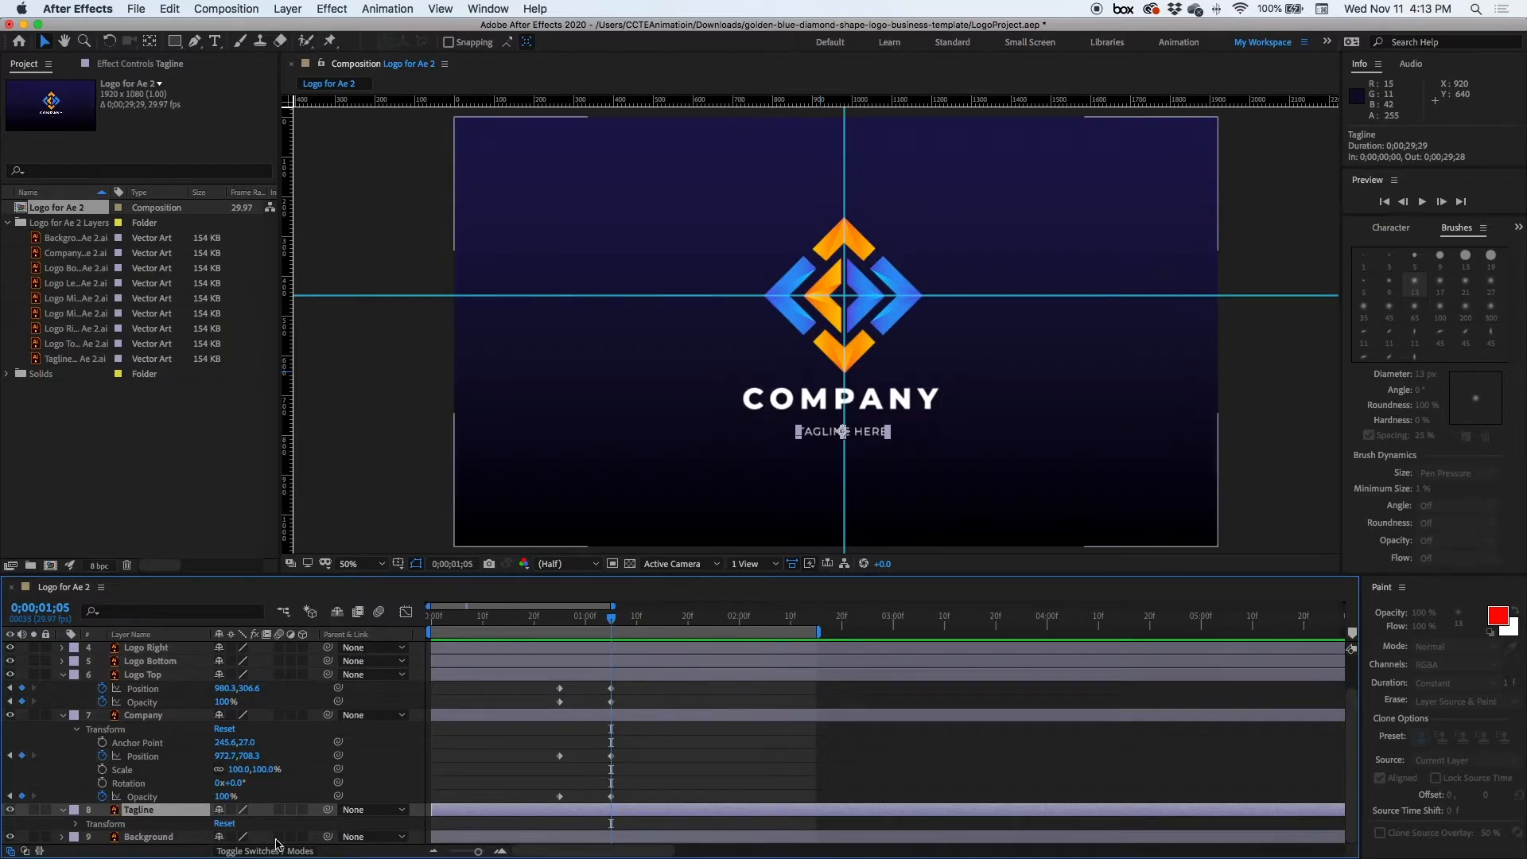
left_click(76, 830)
scroll(1347, 786, "down", 3)
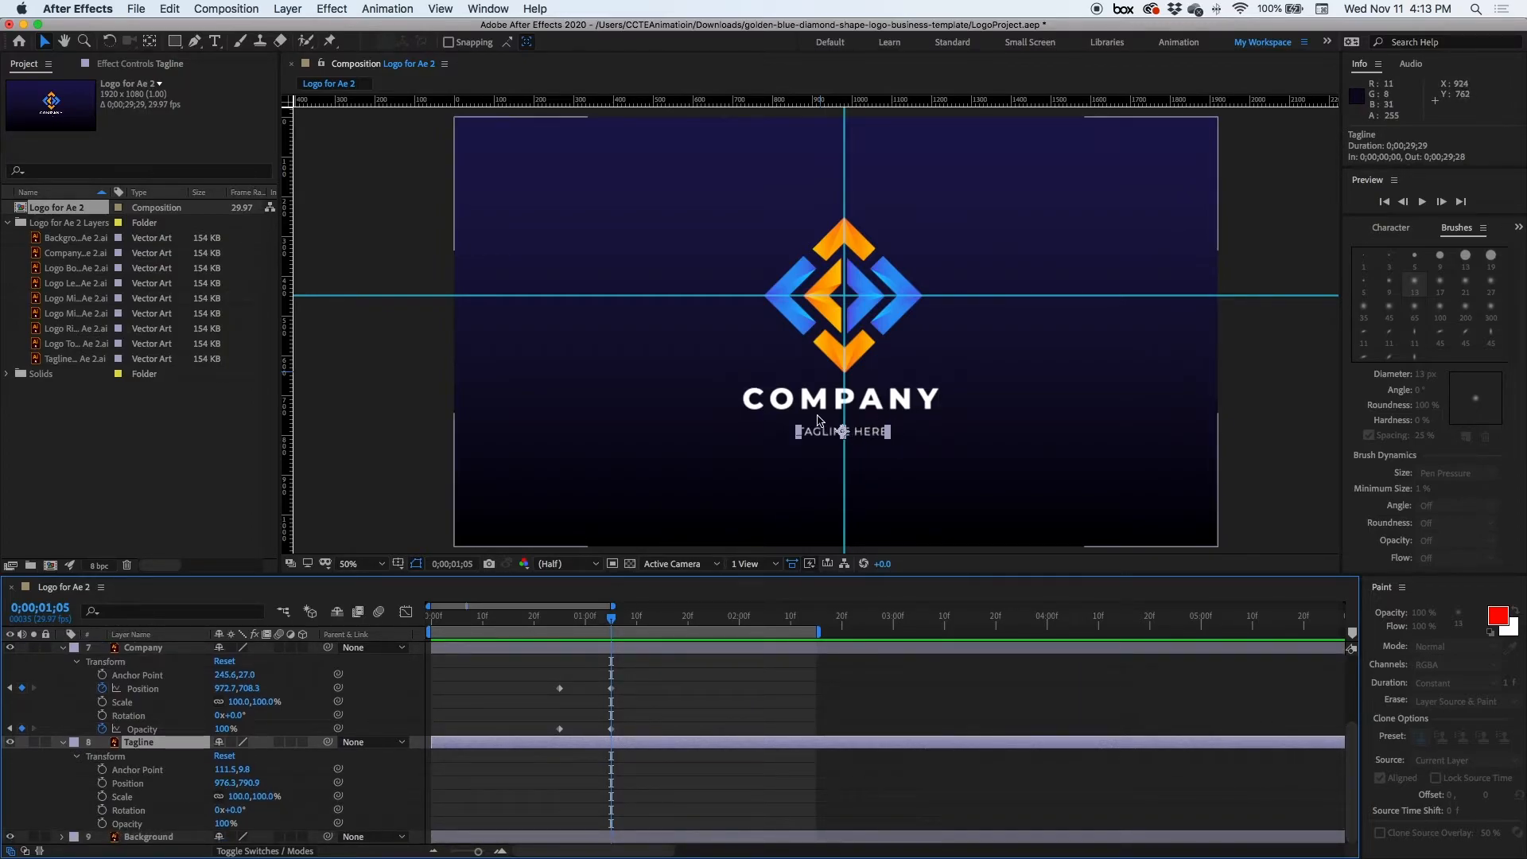
left_click(102, 783)
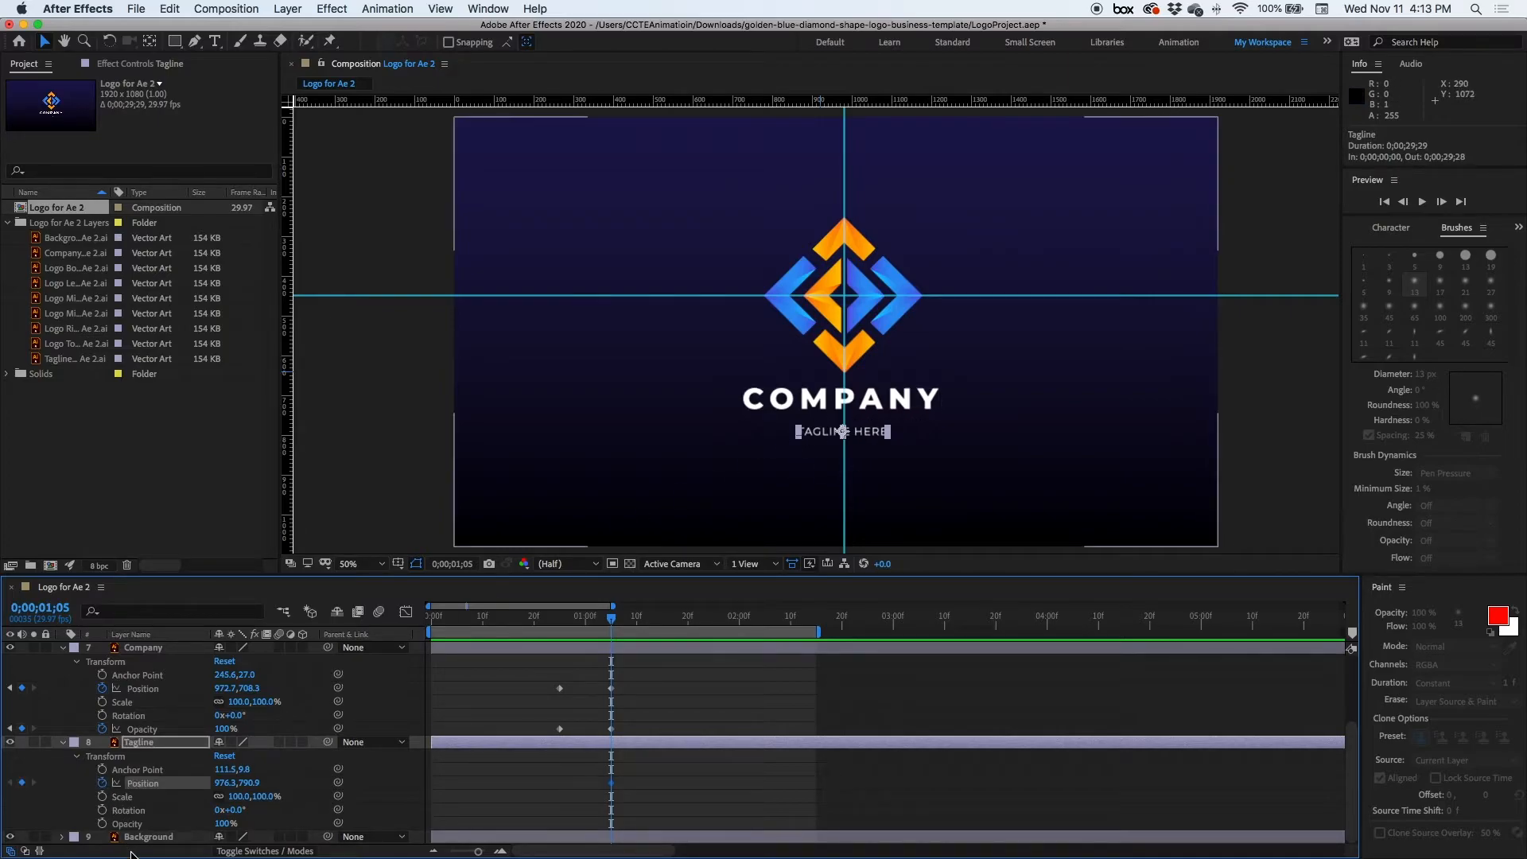
left_click(102, 824)
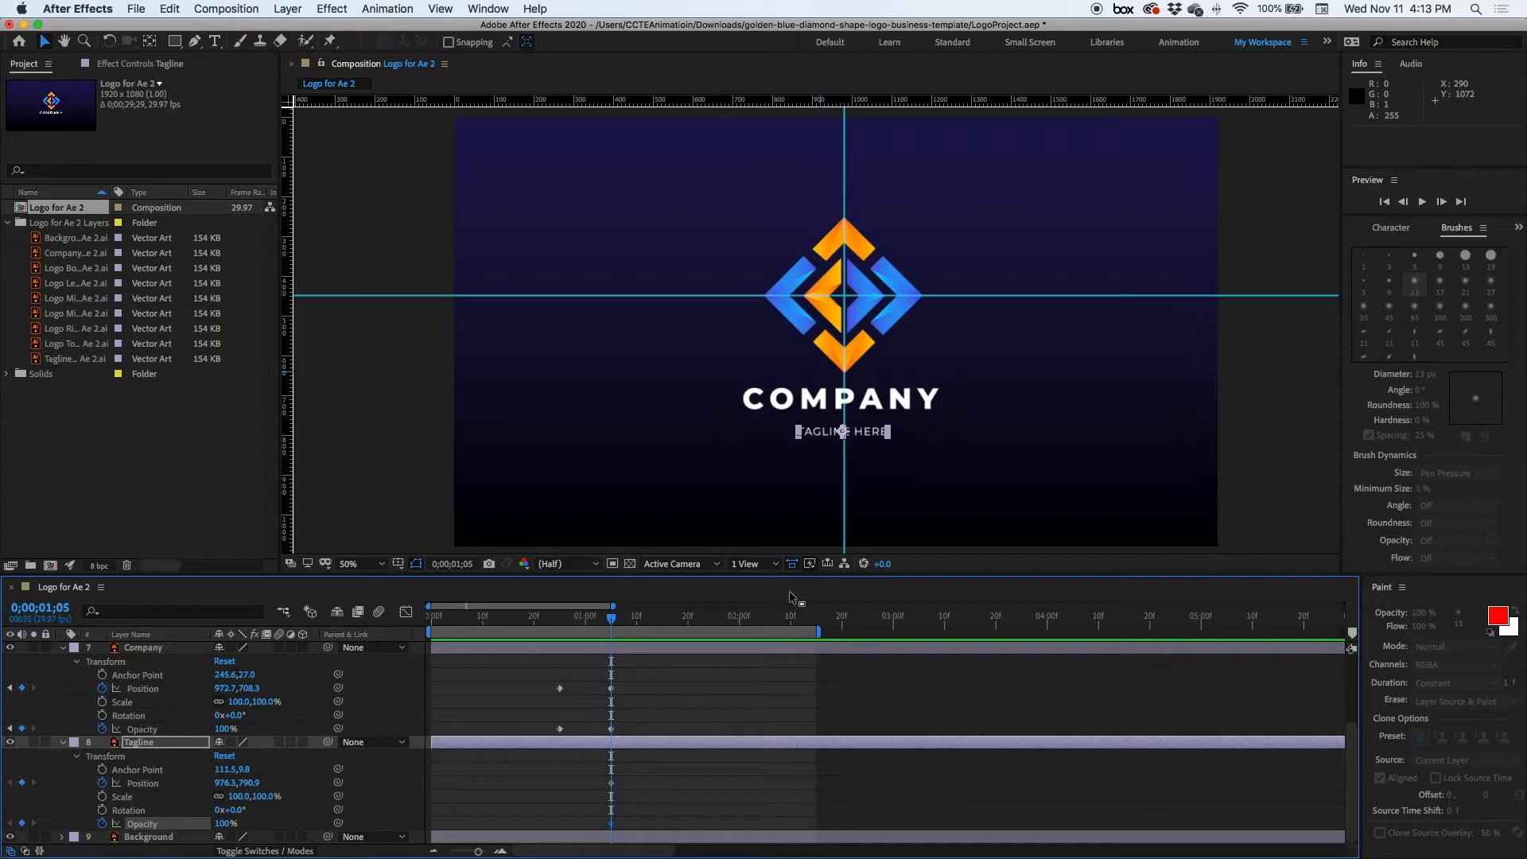
- At 0;00;00;25, move Tagline up behind the logo to about 979.5, 457.8 and set its Opacity to 0%
left_click_drag(609, 623, 559, 621)
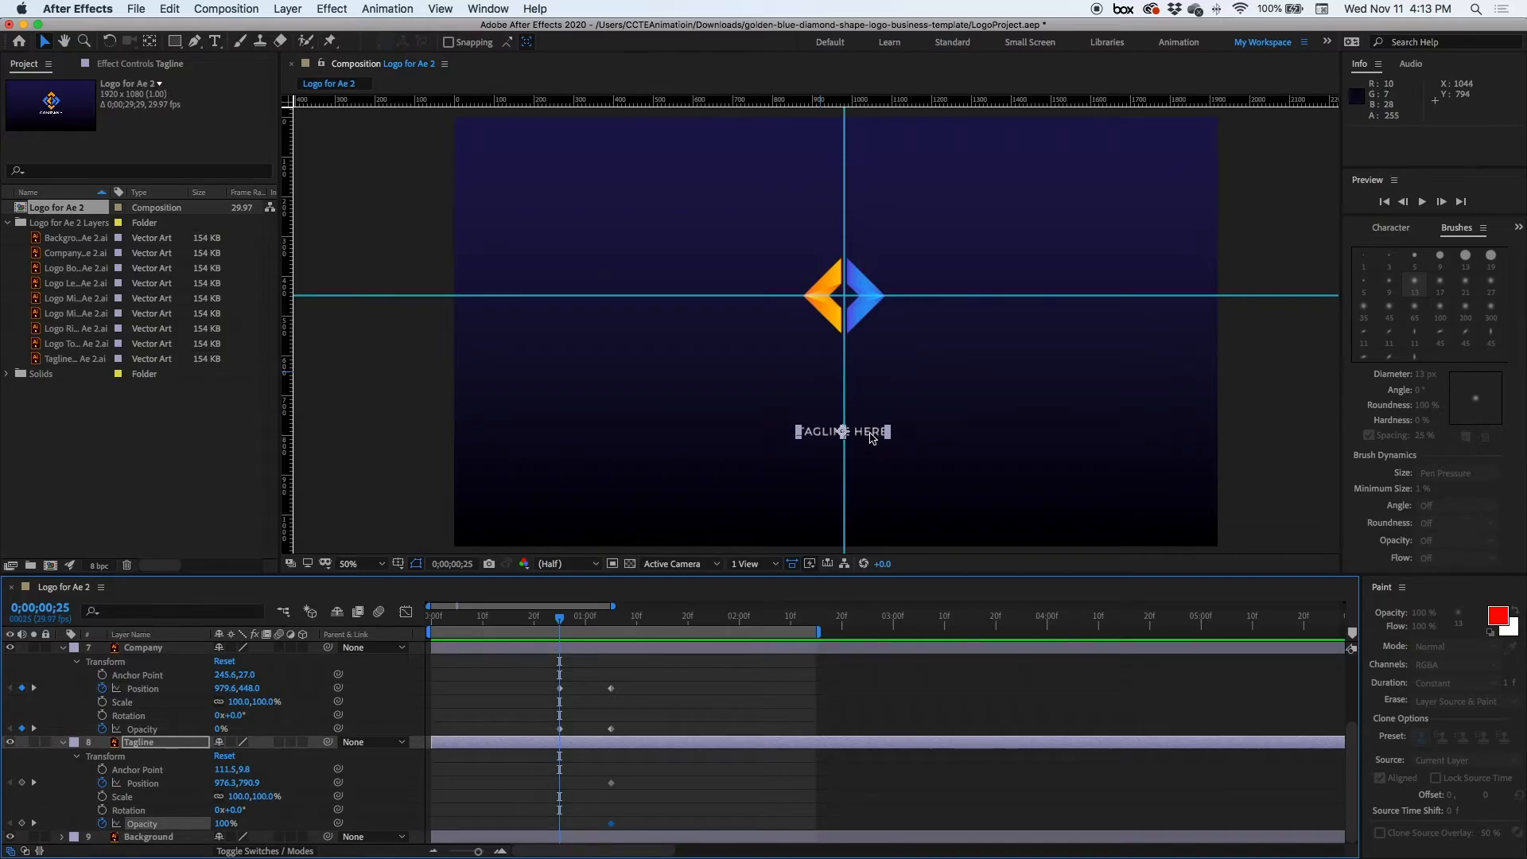
left_click_drag(872, 436, 858, 308)
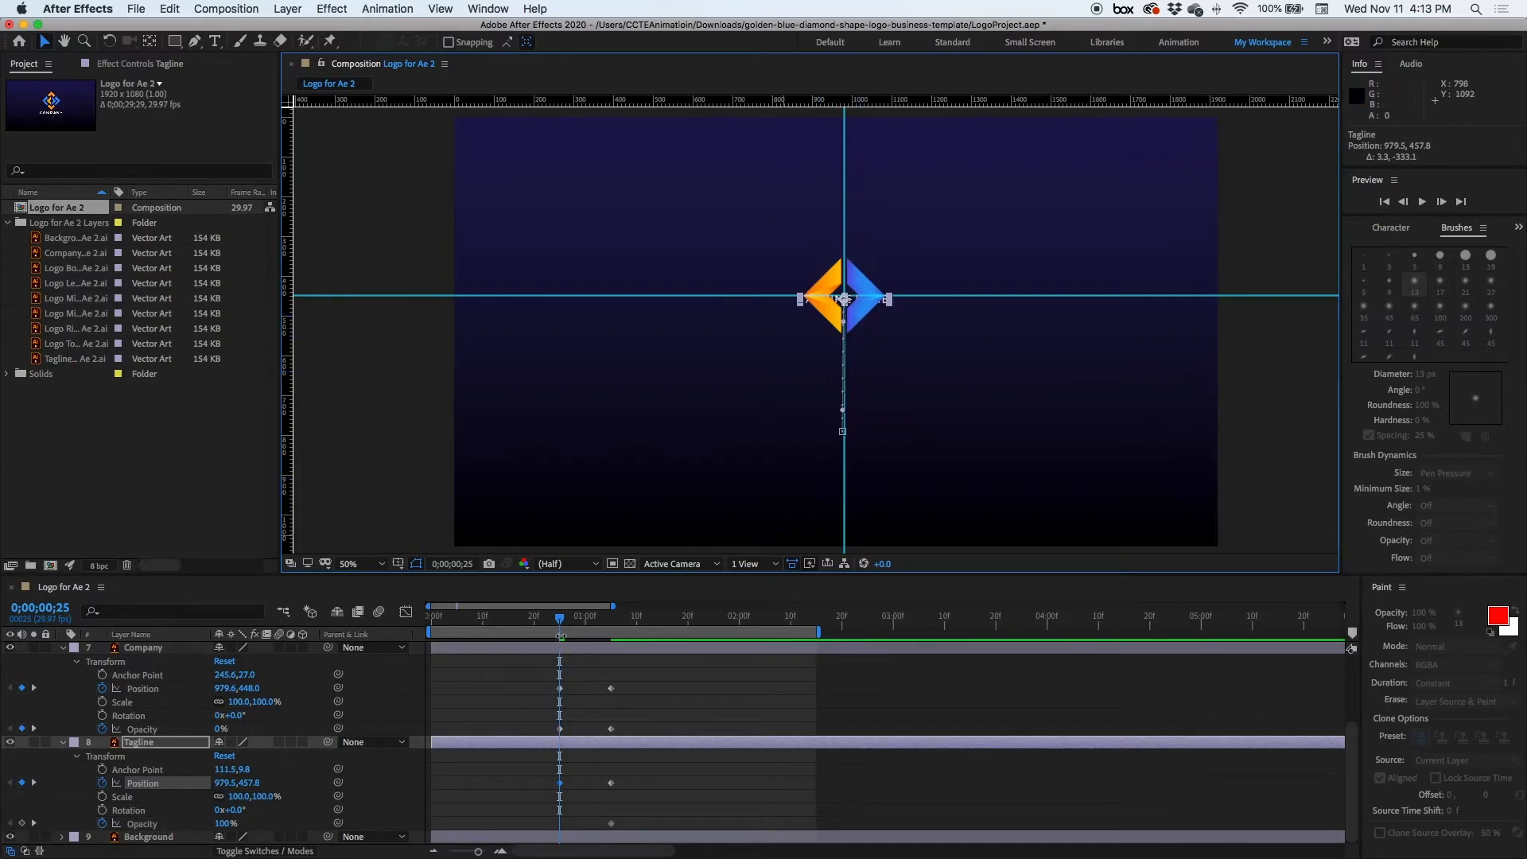
left_click_drag(560, 626, 523, 626)
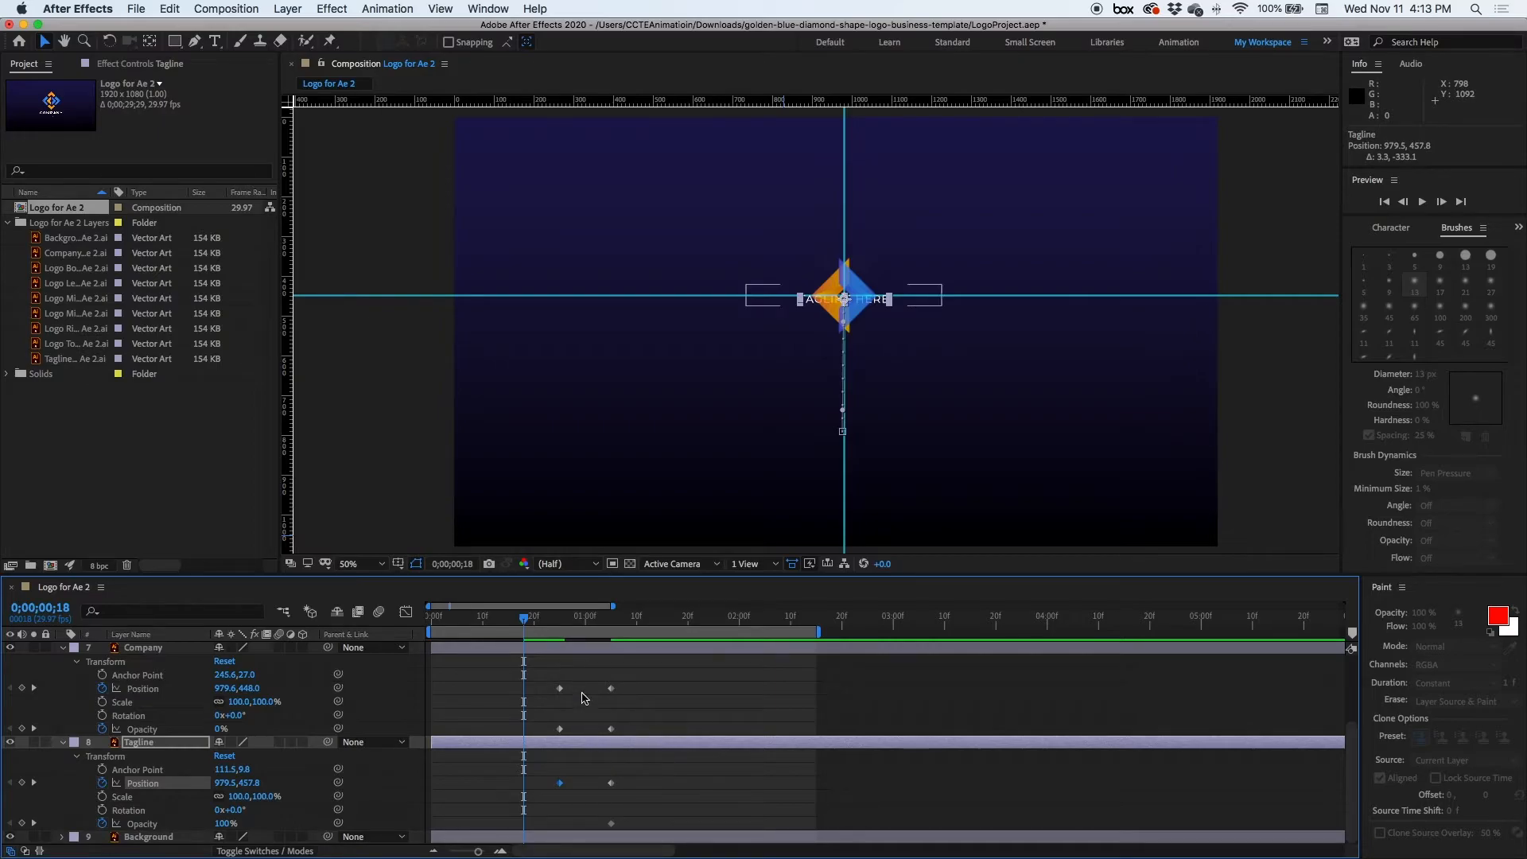
left_click_drag(529, 626, 562, 624)
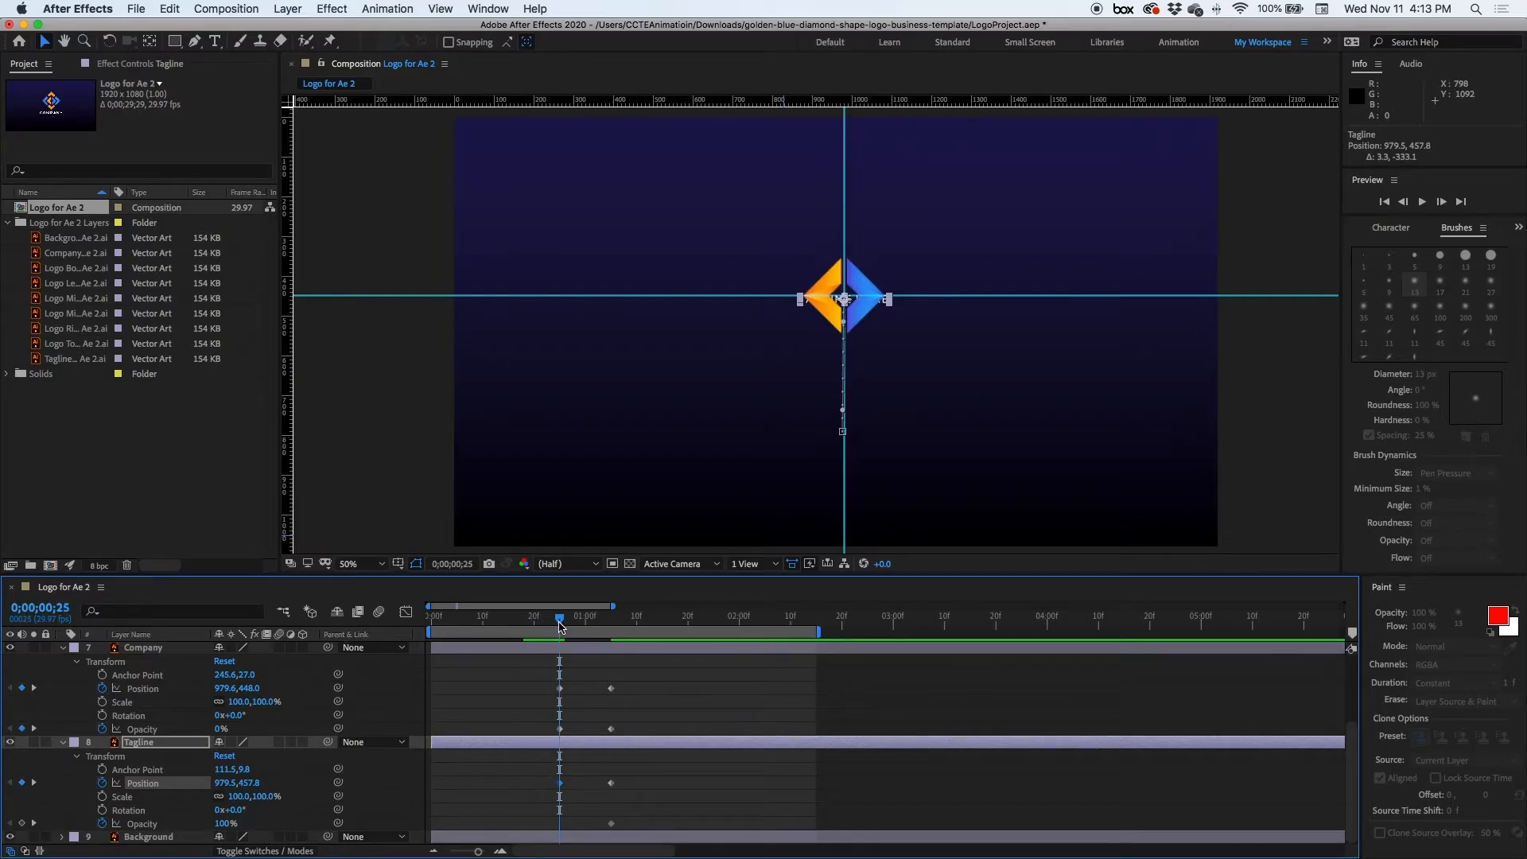
left_click_drag(223, 824, 94, 822)
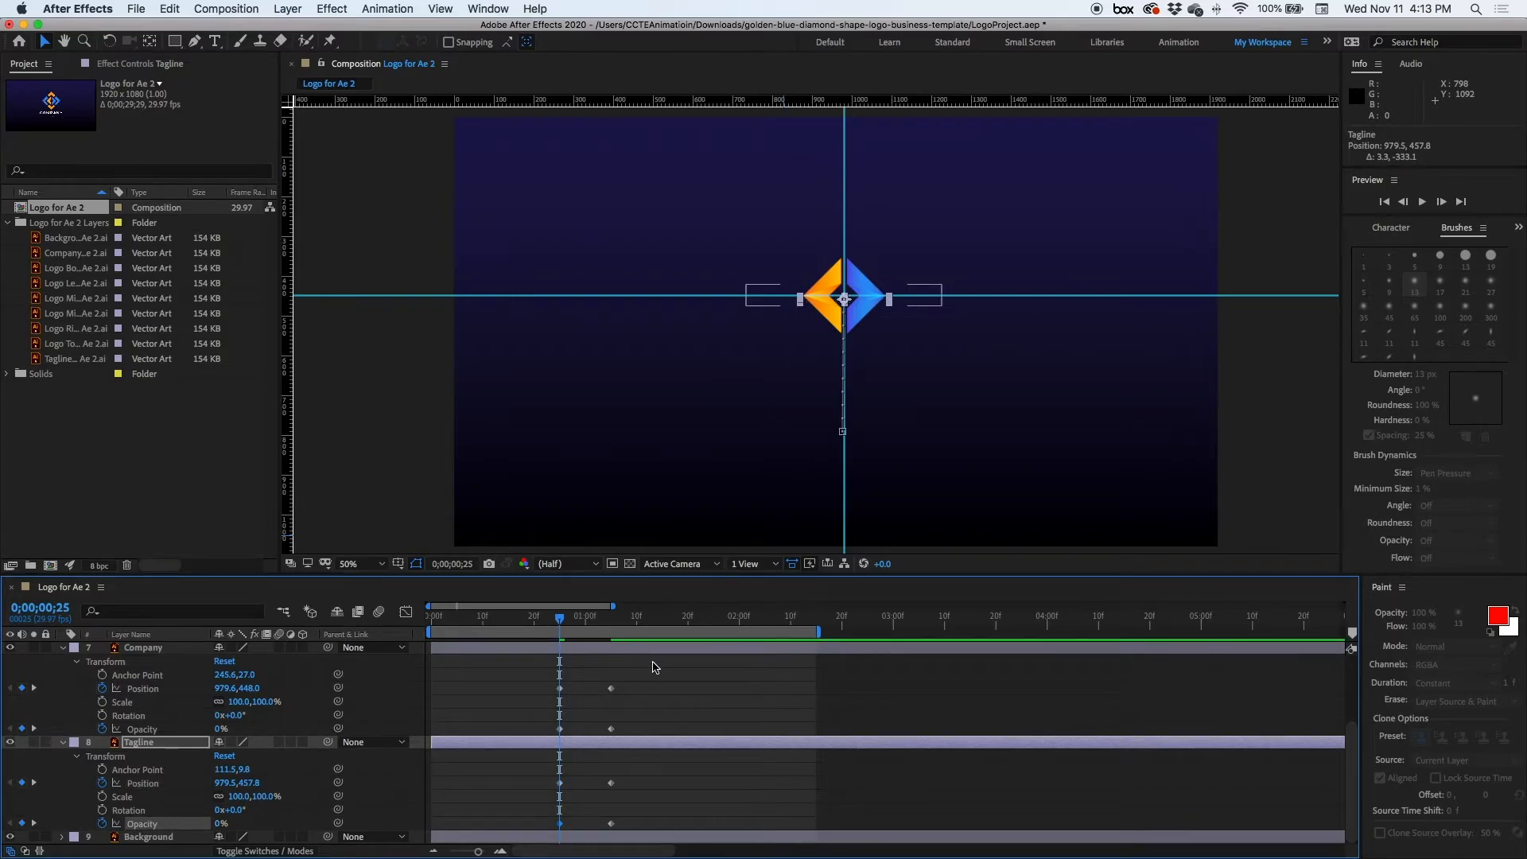
- Show only the keyframed properties of Tagline, Company, Logo Bottom, Logo Right, Logo Left and Logo Mid Yell
key("u")
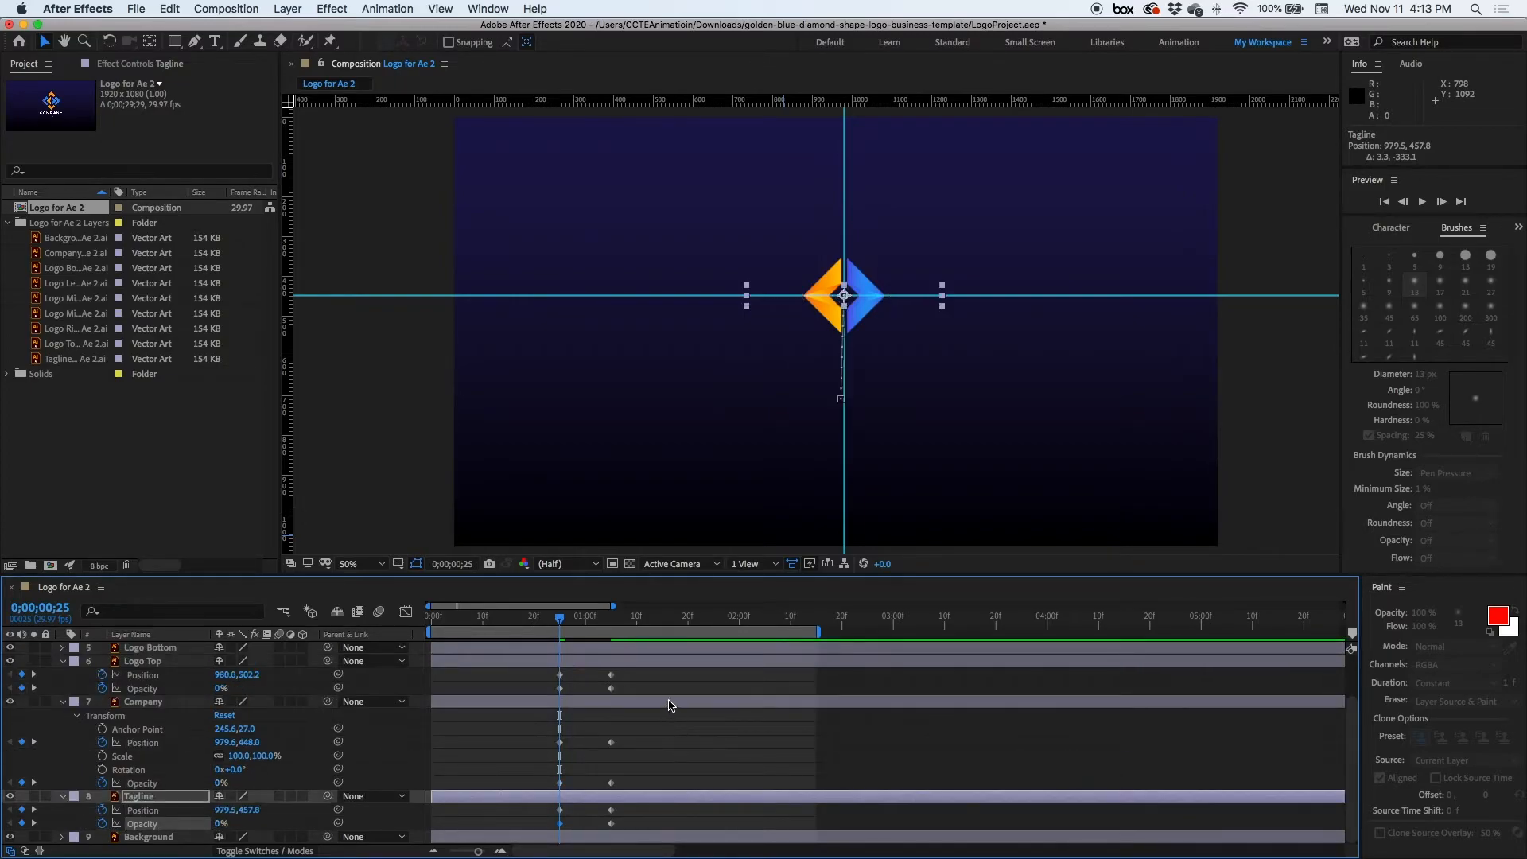
left_click(668, 704)
key("u")
left_click(657, 704)
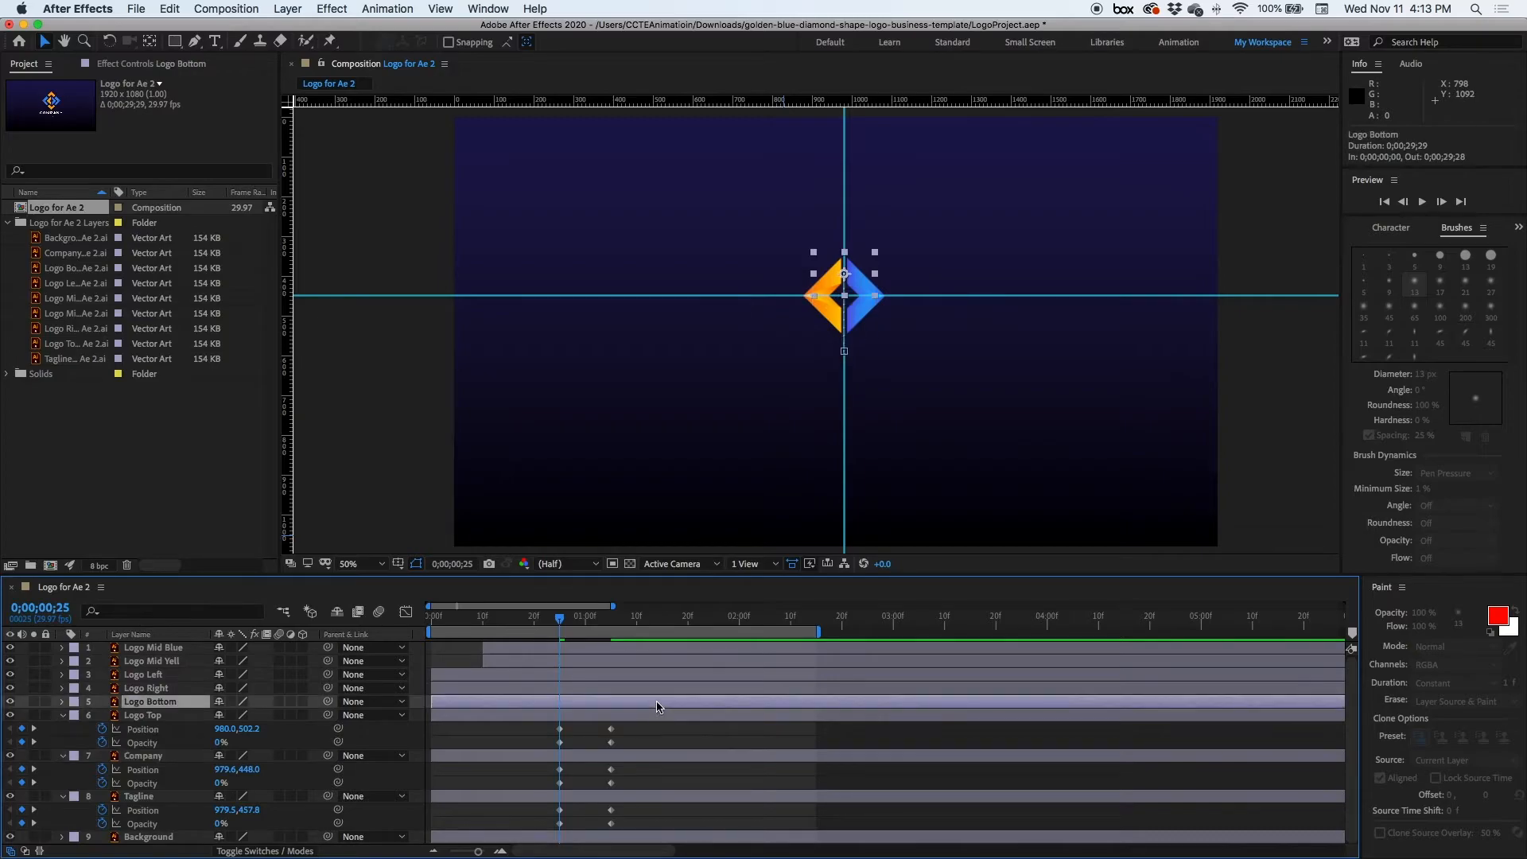
key("u")
left_click(651, 686)
key("u")
left_click(650, 674)
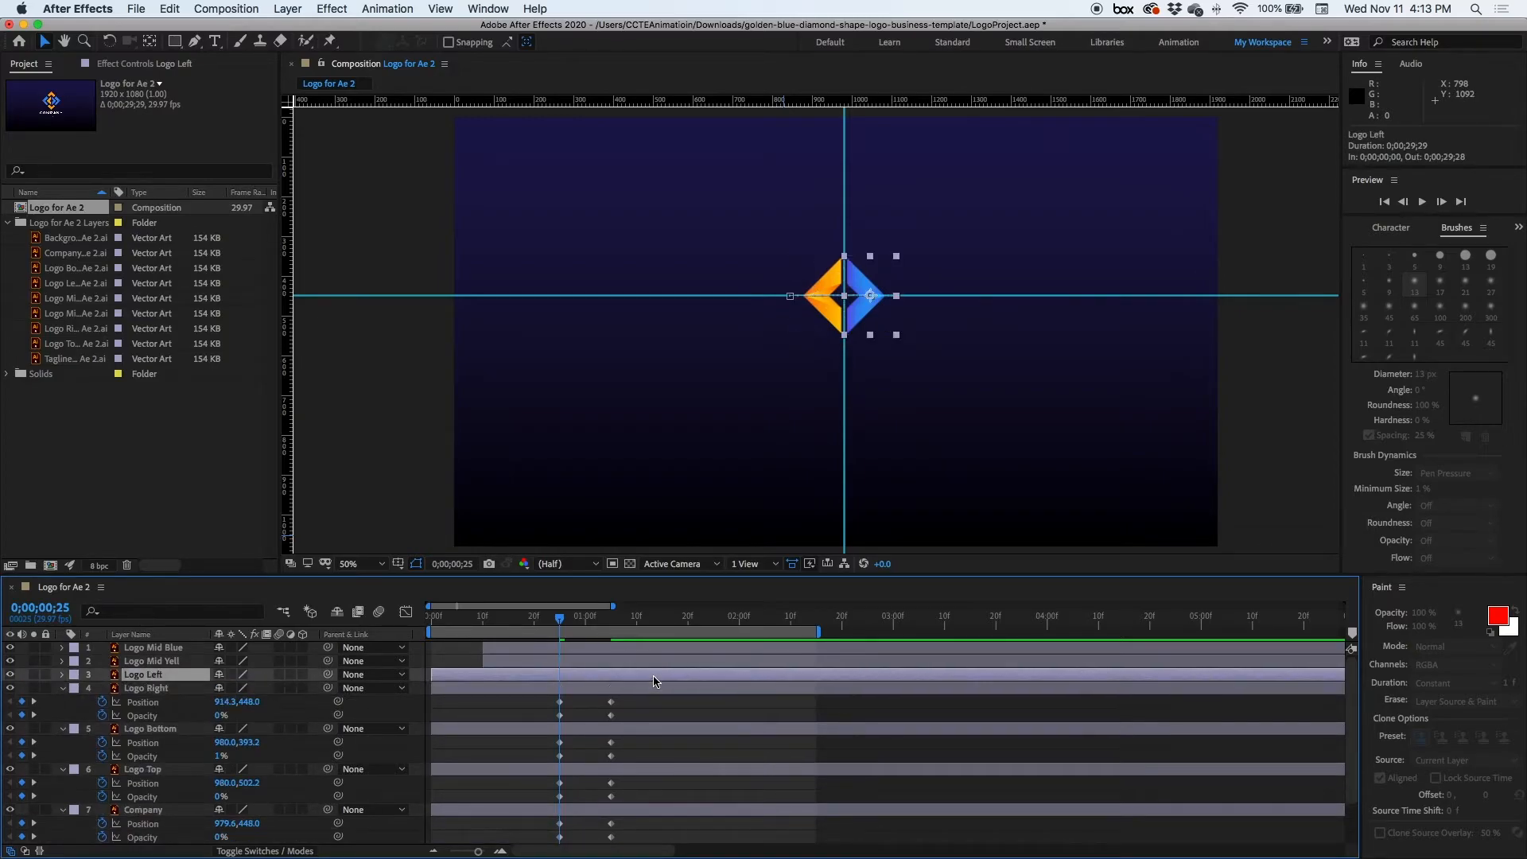
key("u")
left_click(647, 661)
key("u")
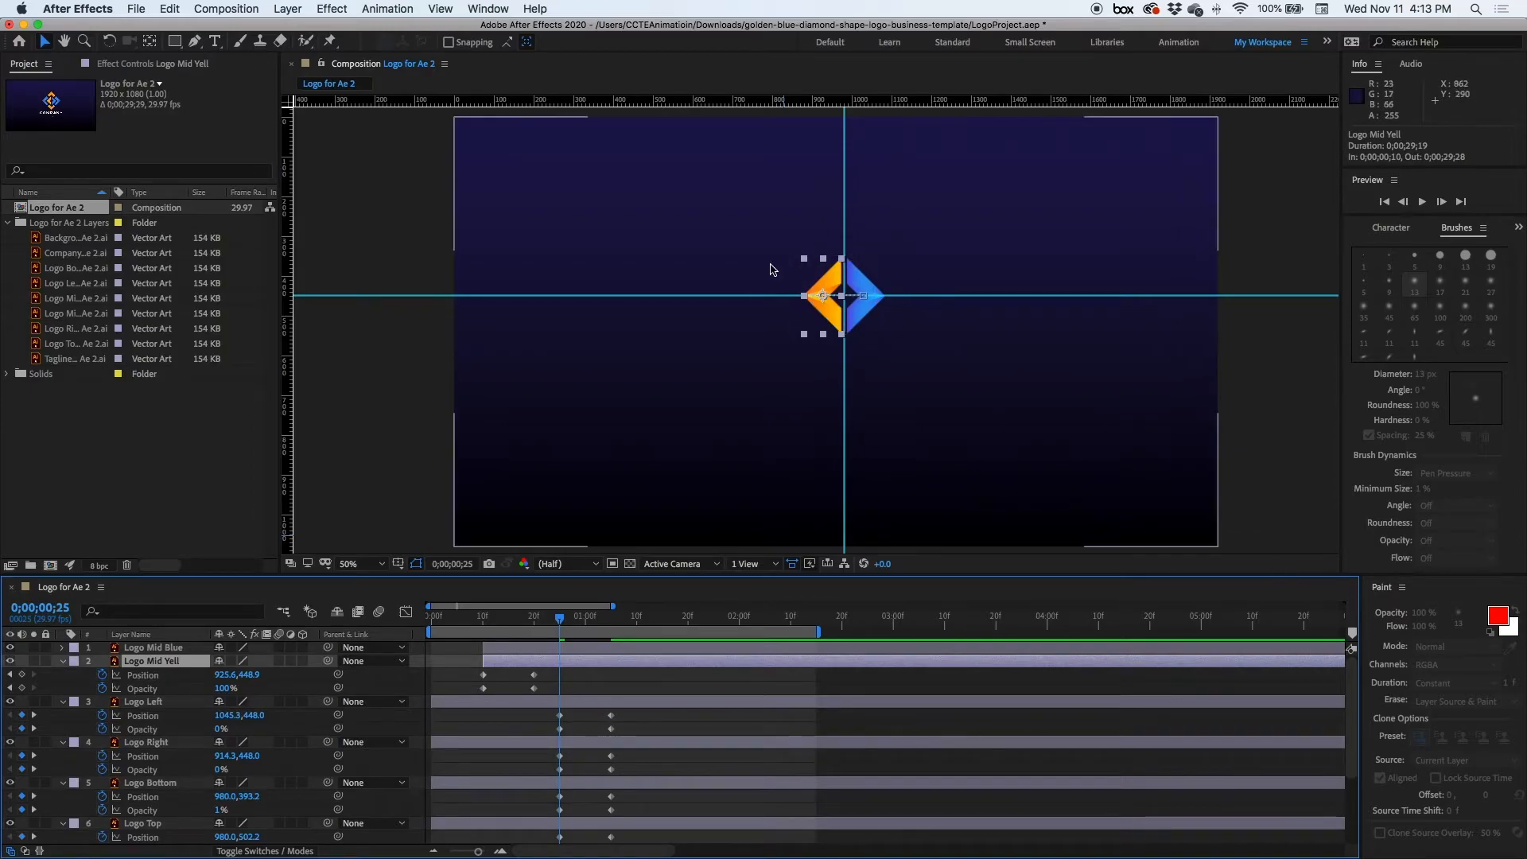
- Trim the starts of the six layers from Logo Left through Tagline to 0;00;00;25
mouse_move(561, 627)
left_mouse_down()
mouse_move(621, 622)
mouse_move(560, 623)
left_mouse_up()
mouse_move(1352, 684)
left_mouse_down()
mouse_move(1350, 747)
mouse_move(1344, 688)
left_mouse_up()
left_click(684, 695)
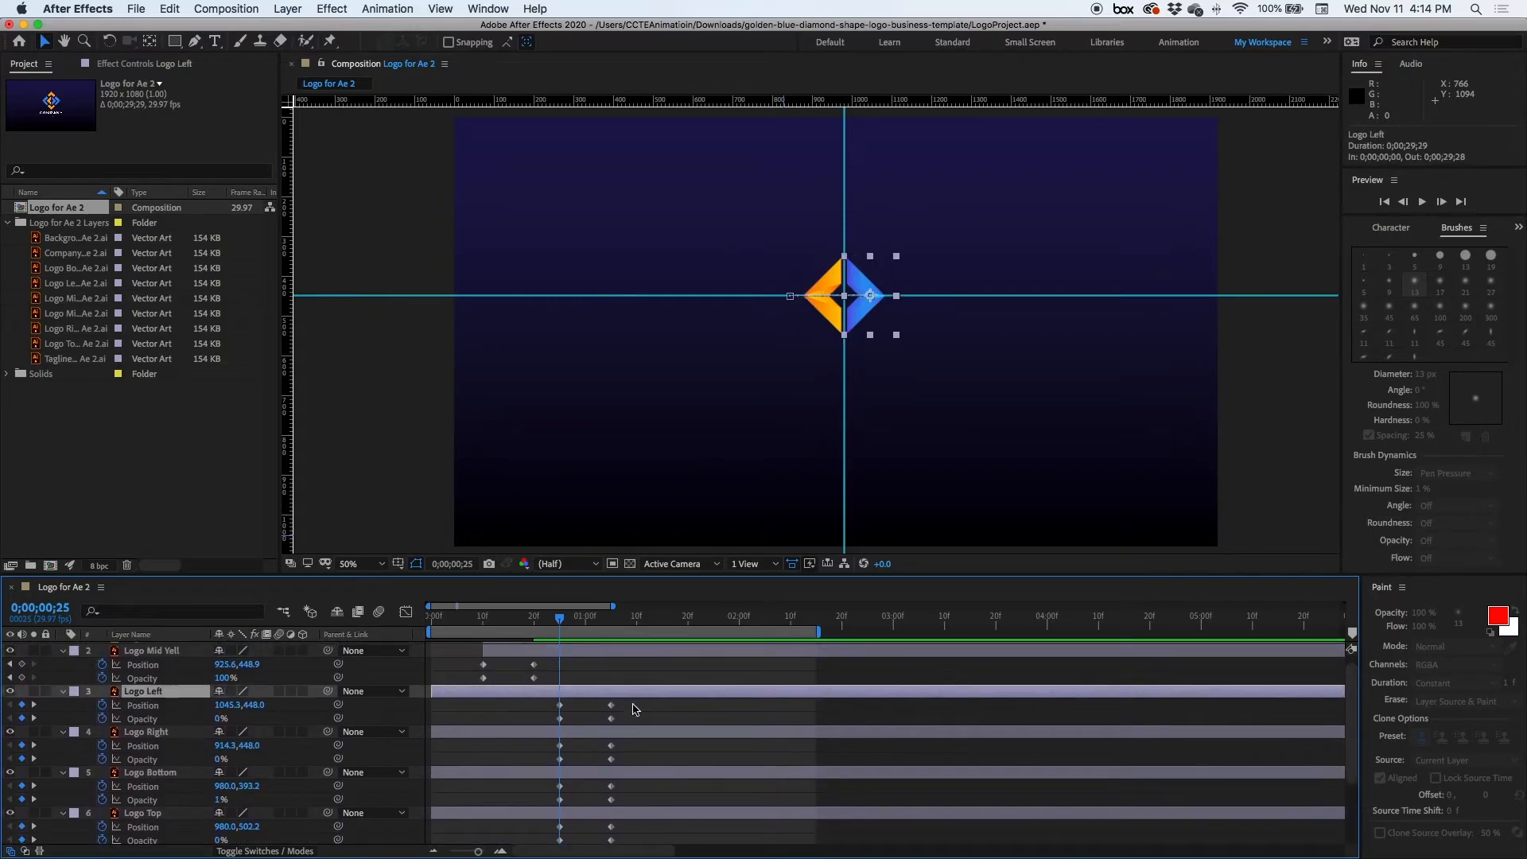
left_click_drag(1352, 721, 1350, 788)
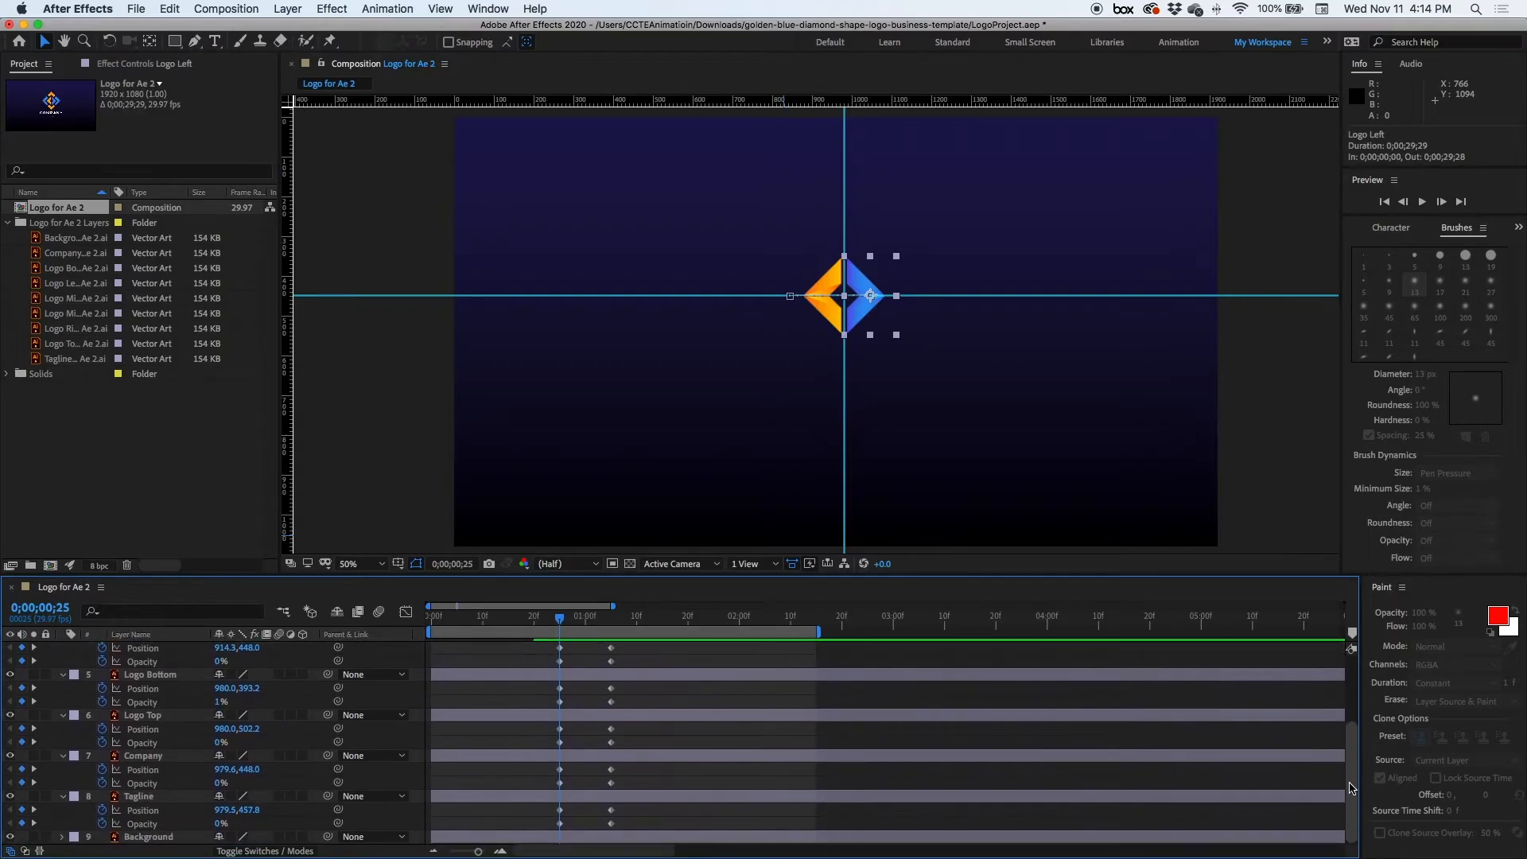
left_click(142, 798, "shift")
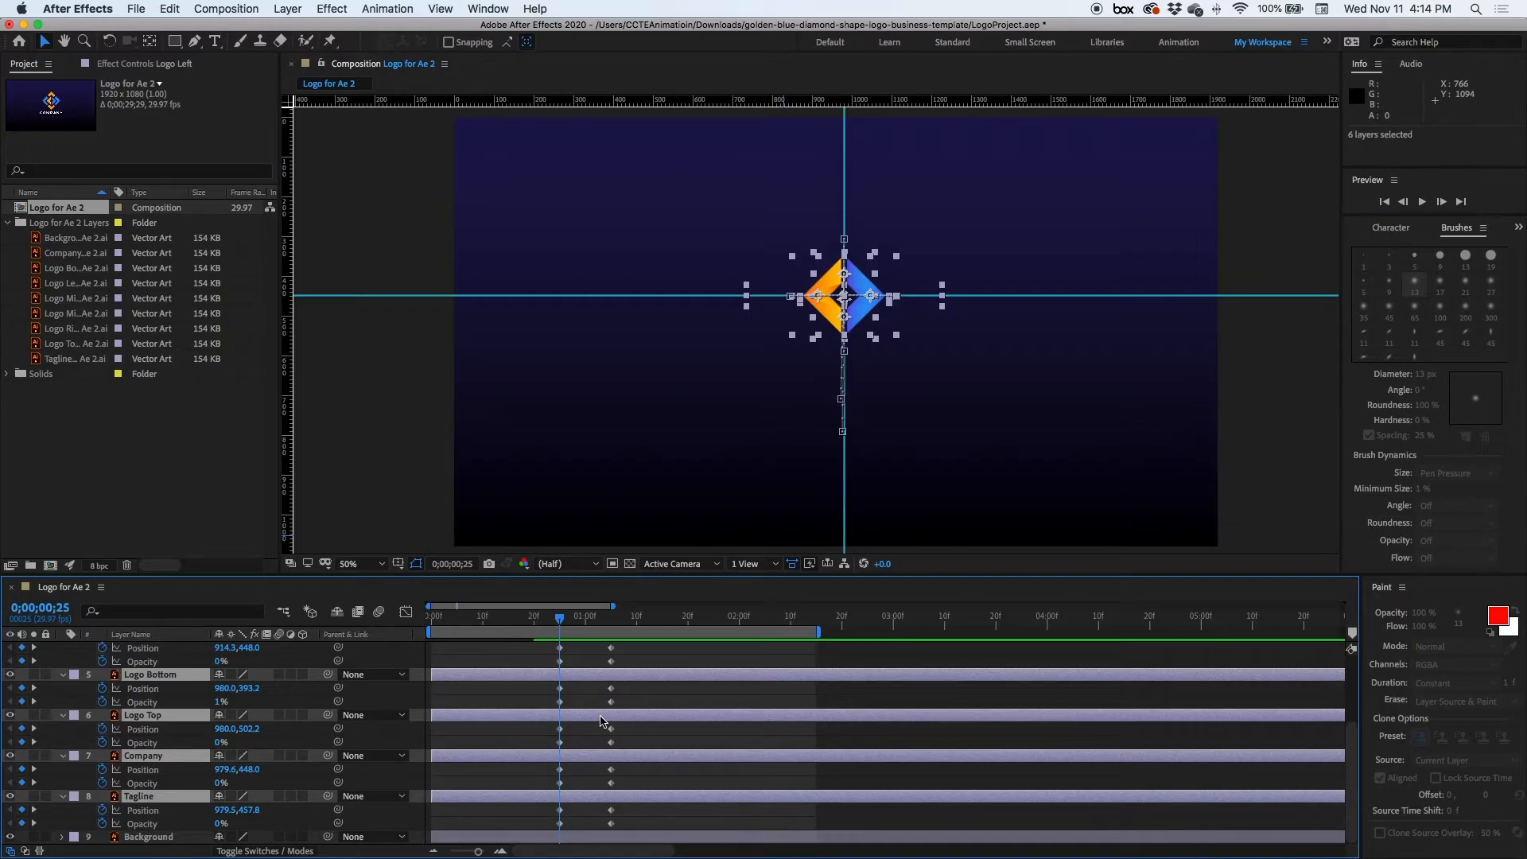
key("alt+bracketleft")
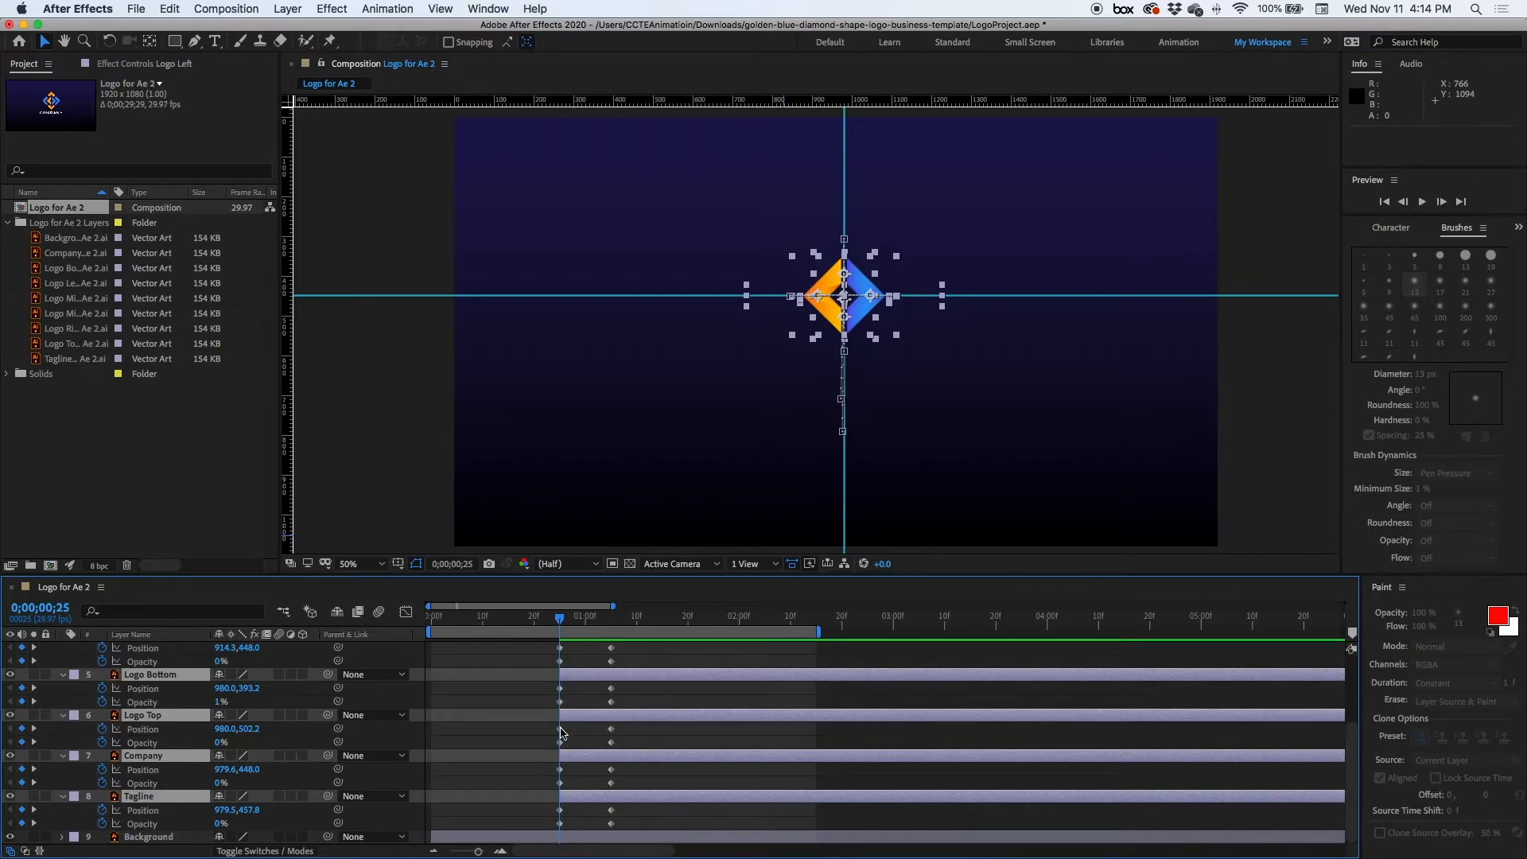
- Collapse the expanded properties of every layer from Logo Mid Yell through Tagline
left_click_drag(1346, 754, 1347, 692)
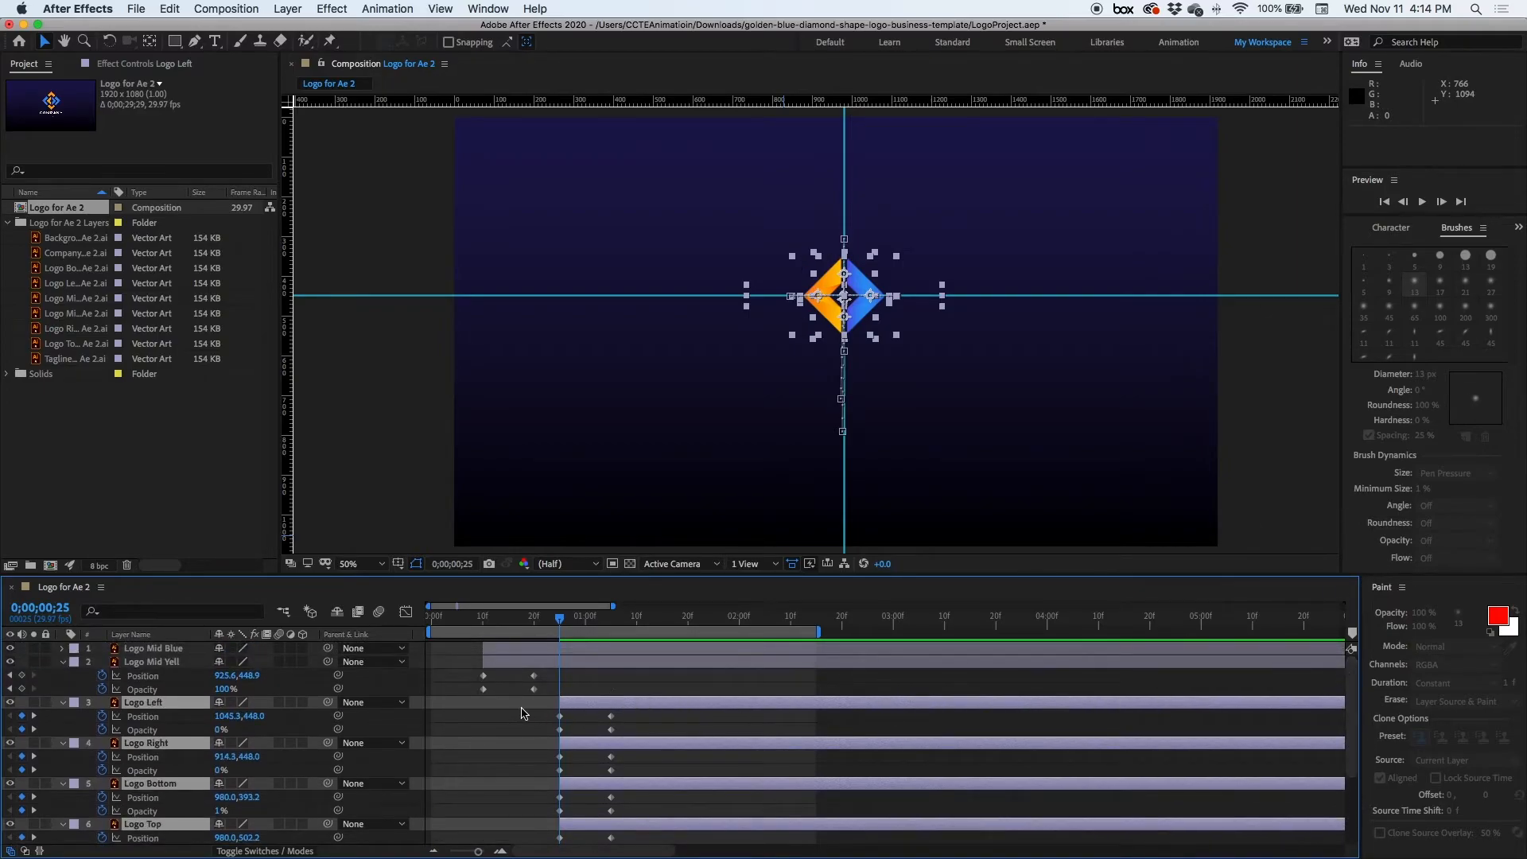
left_click(587, 665)
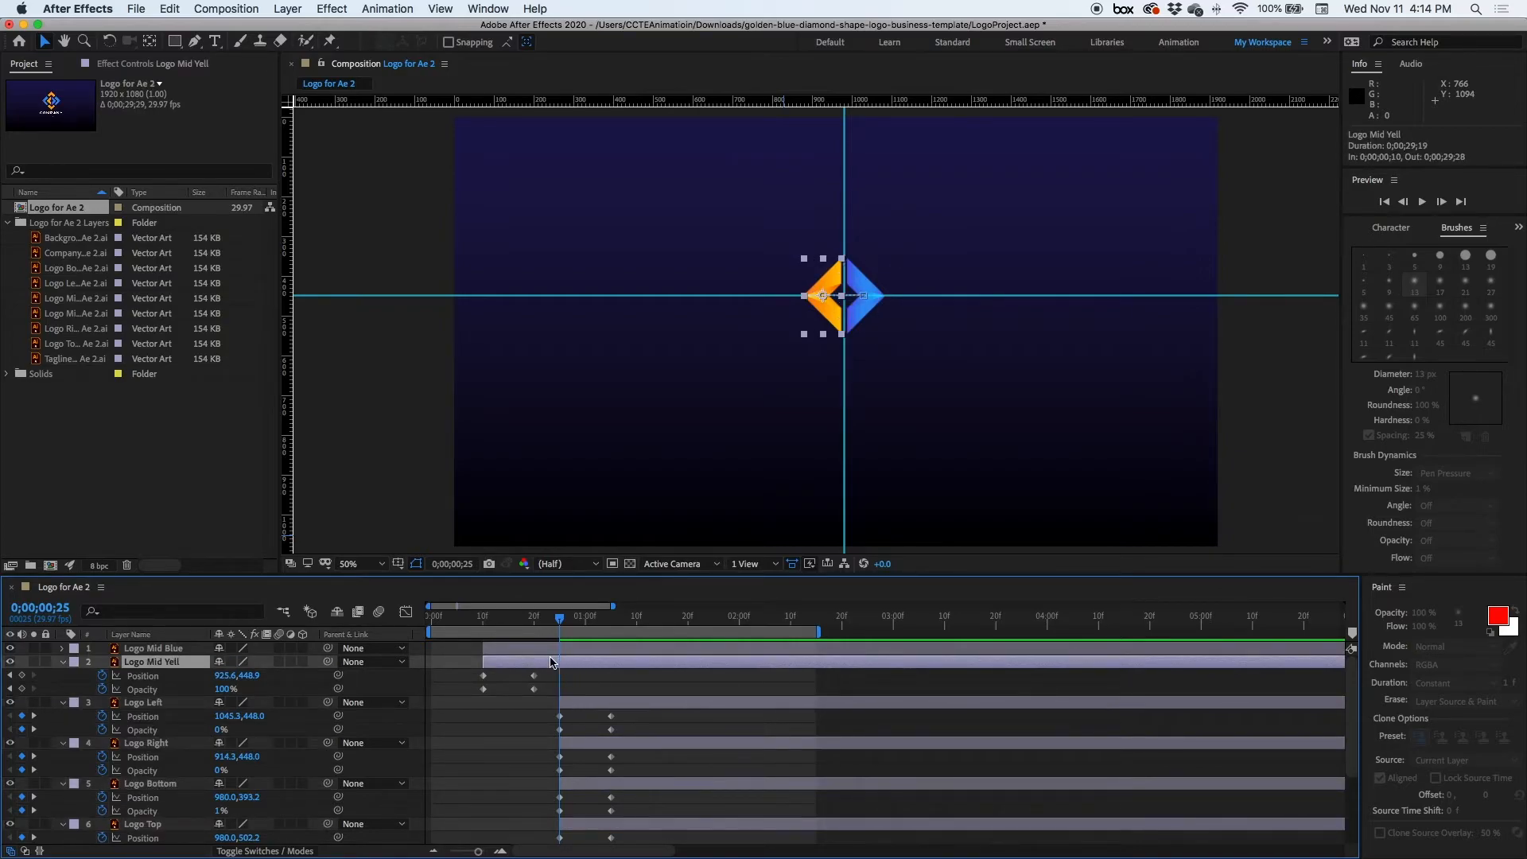
key("u")
left_click(653, 677)
key("u")
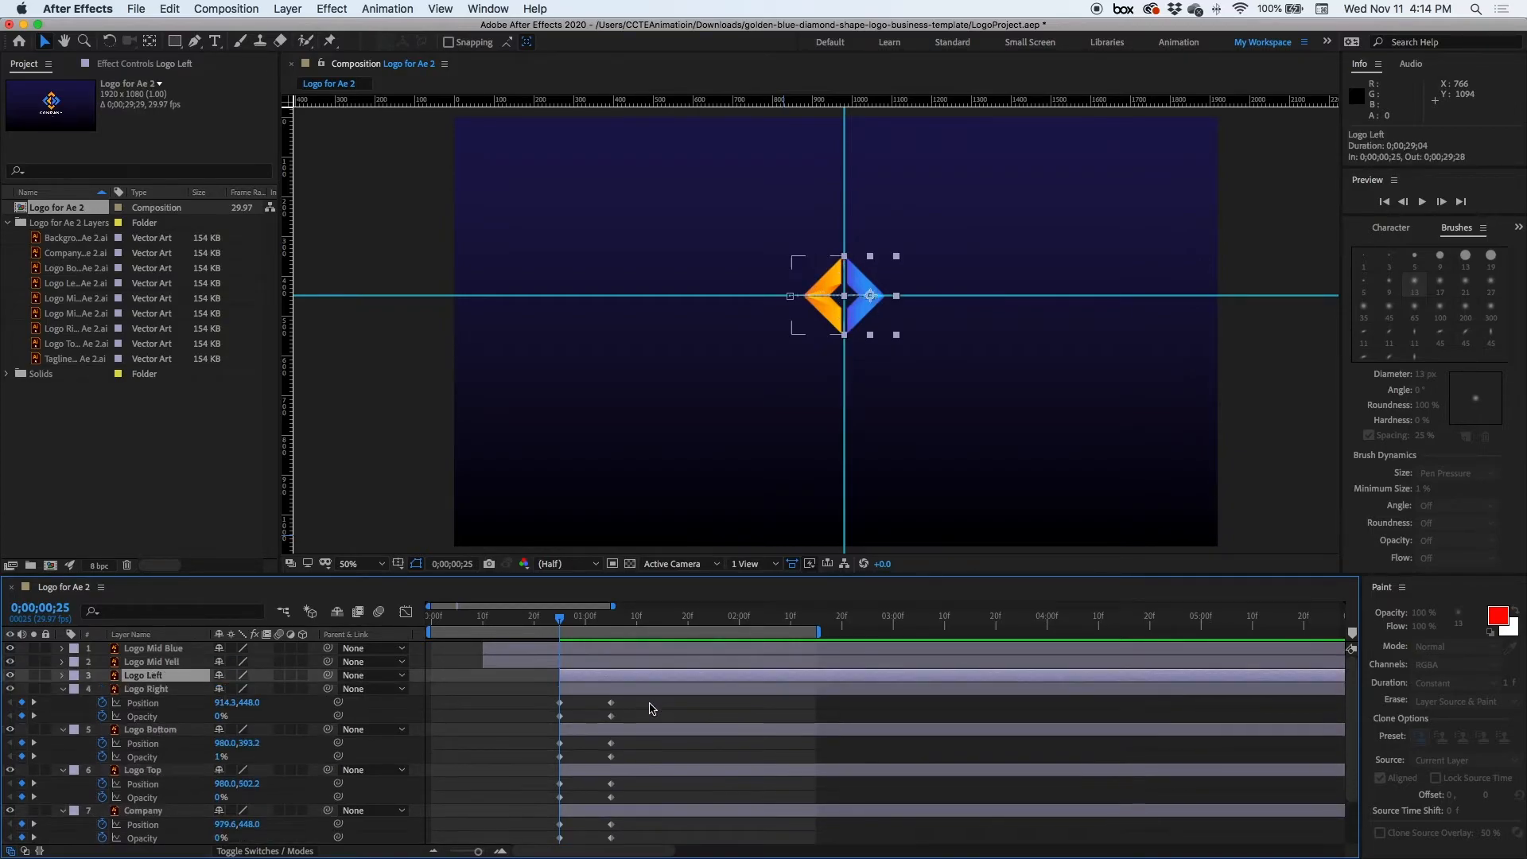
left_click(651, 690)
key("u")
left_click(657, 704)
key("u")
left_click(659, 716)
key("u")
left_click(660, 730)
key("u")
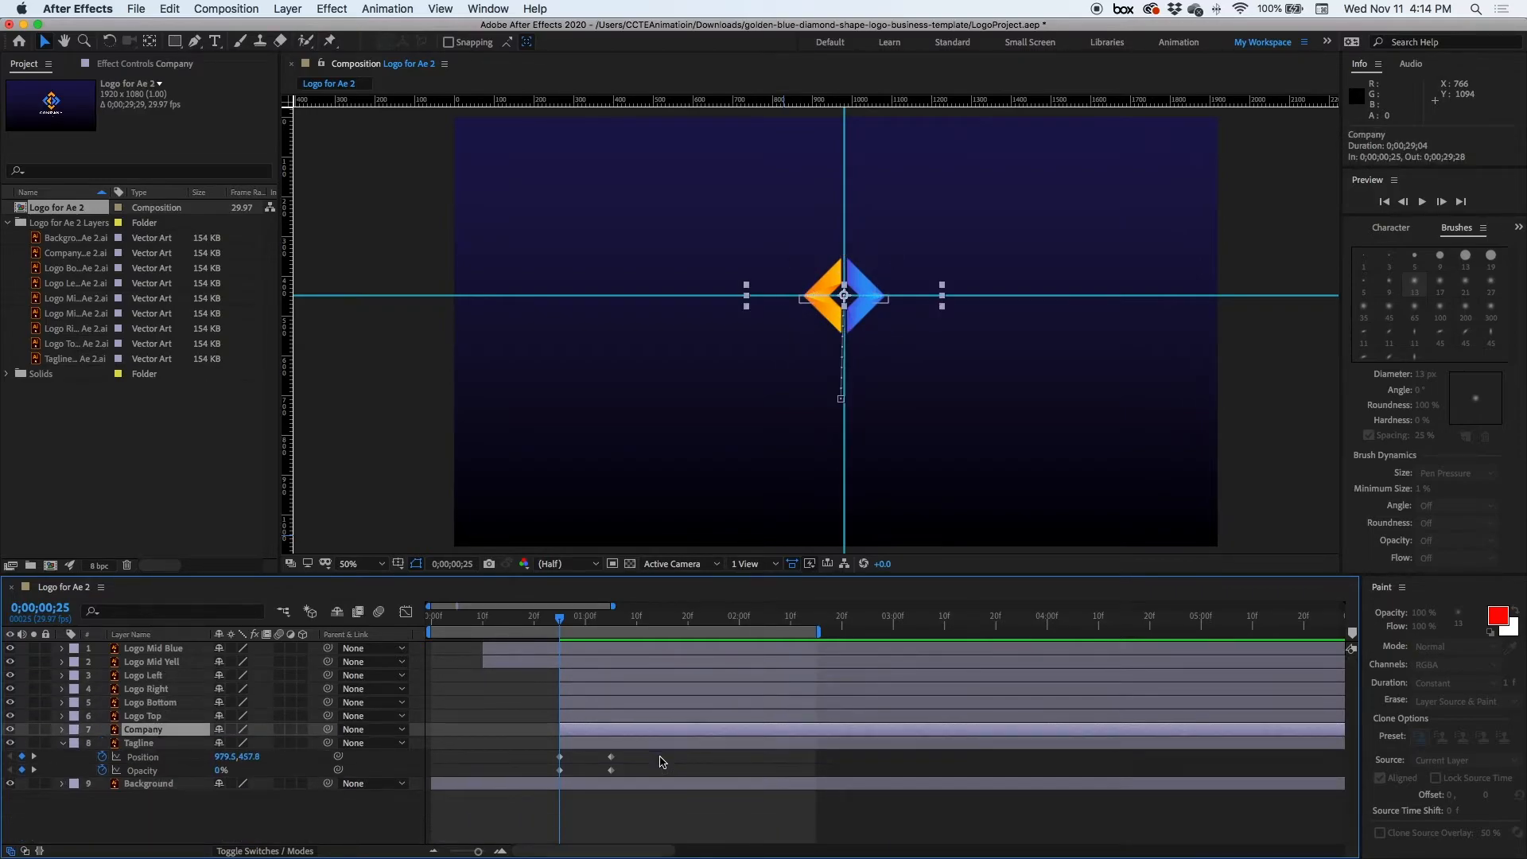
left_click(661, 745)
key("u")
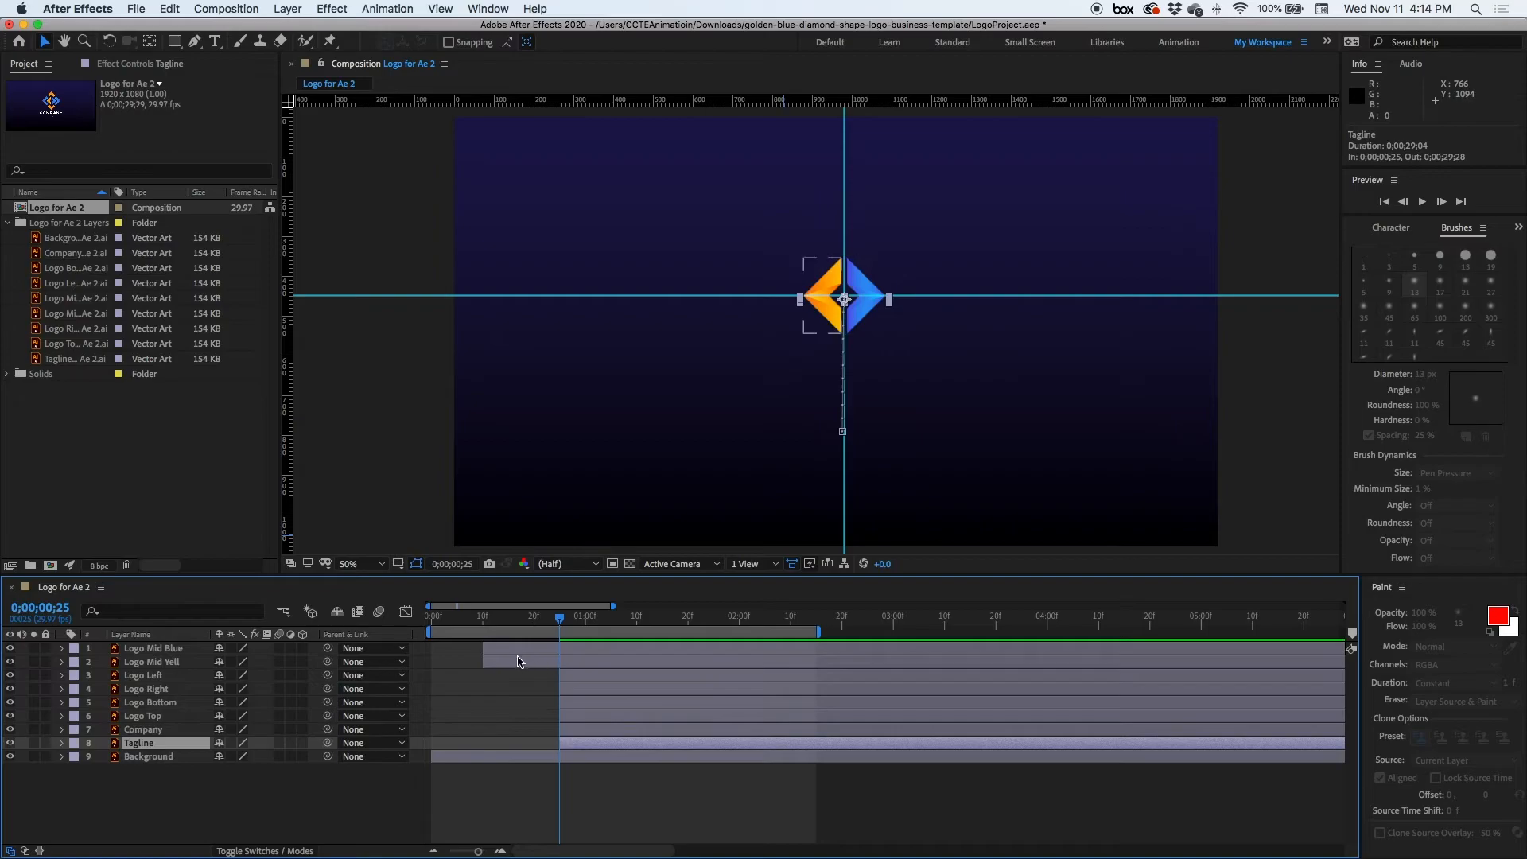
- Stagger the layer bars so the logo pieces start in sequence before Company, with Tagline starting at 0;00;01;21, and return the playhead to the beginning
mouse_move(513, 650)
left_mouse_down()
mouse_move(472, 652)
mouse_move(446, 621)
mouse_move(535, 630)
left_mouse_up()
left_click(589, 677)
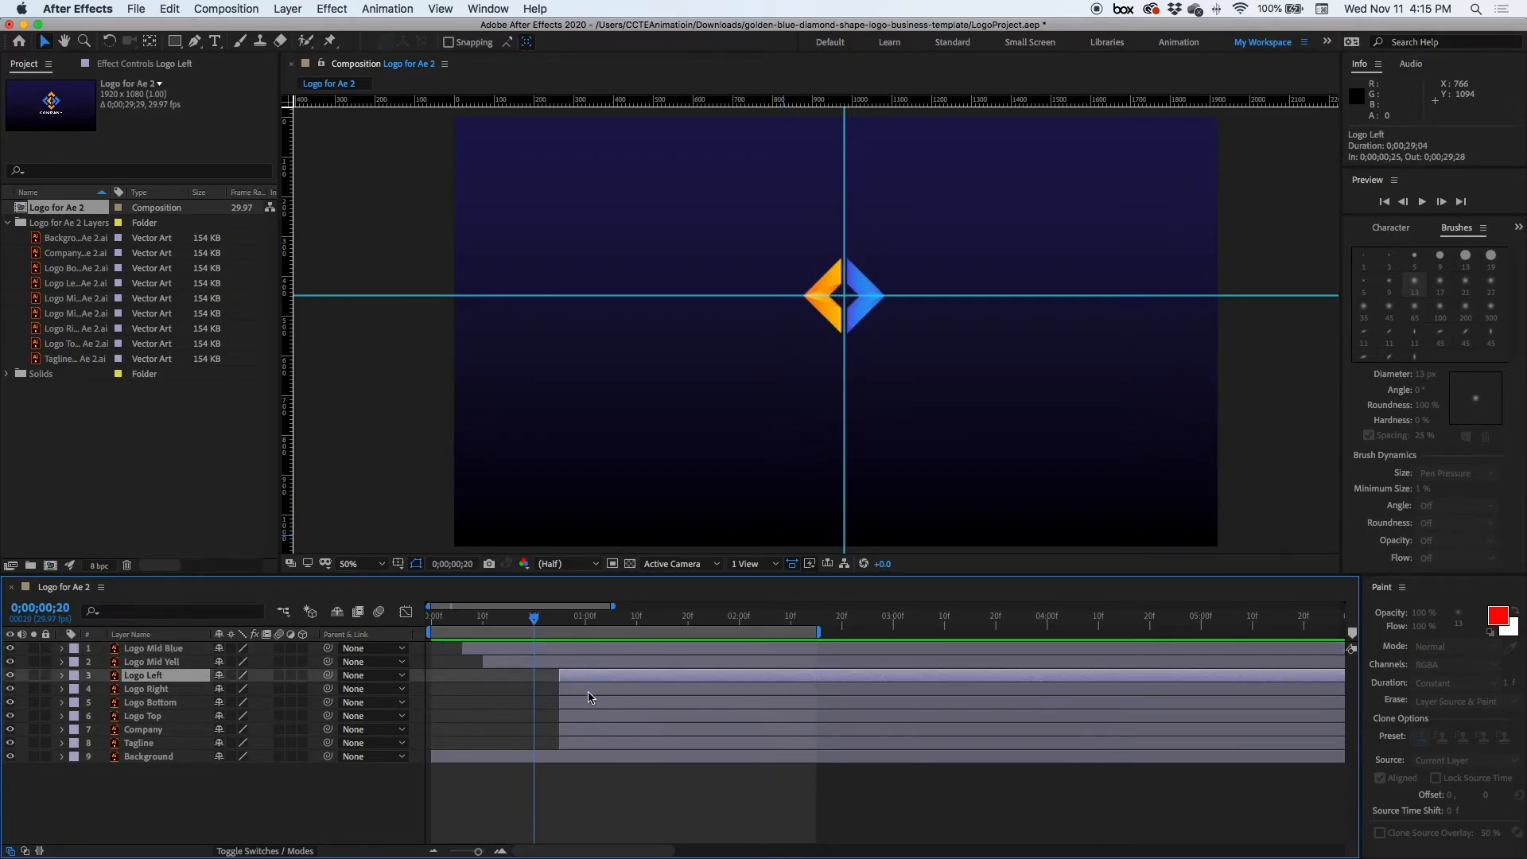
left_click_drag(573, 679, 711, 745)
left_click(604, 732)
left_click(604, 749, "shift")
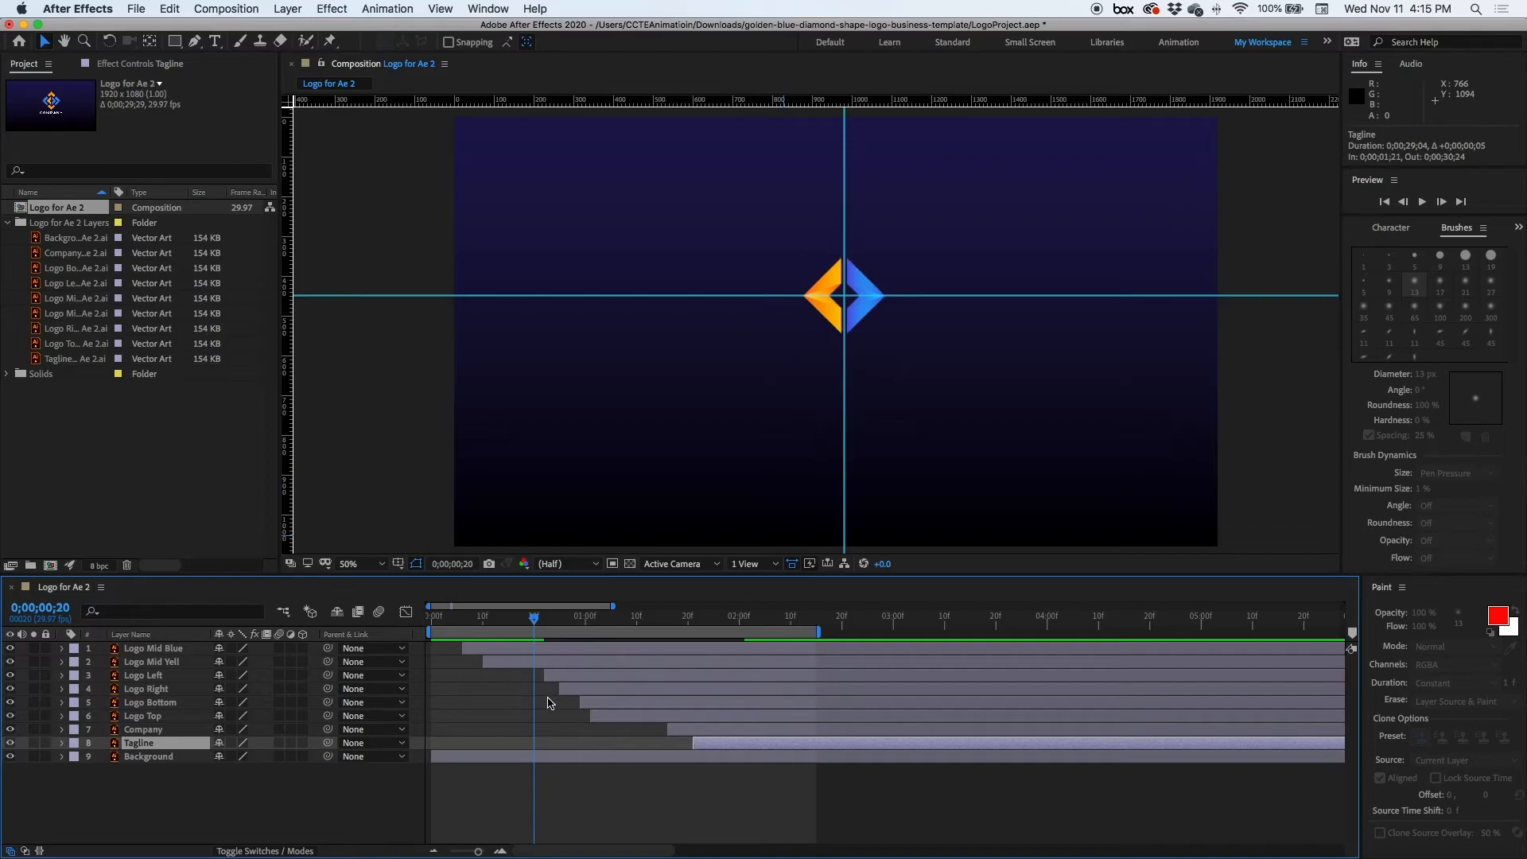
left_click_drag(519, 618, 434, 624)
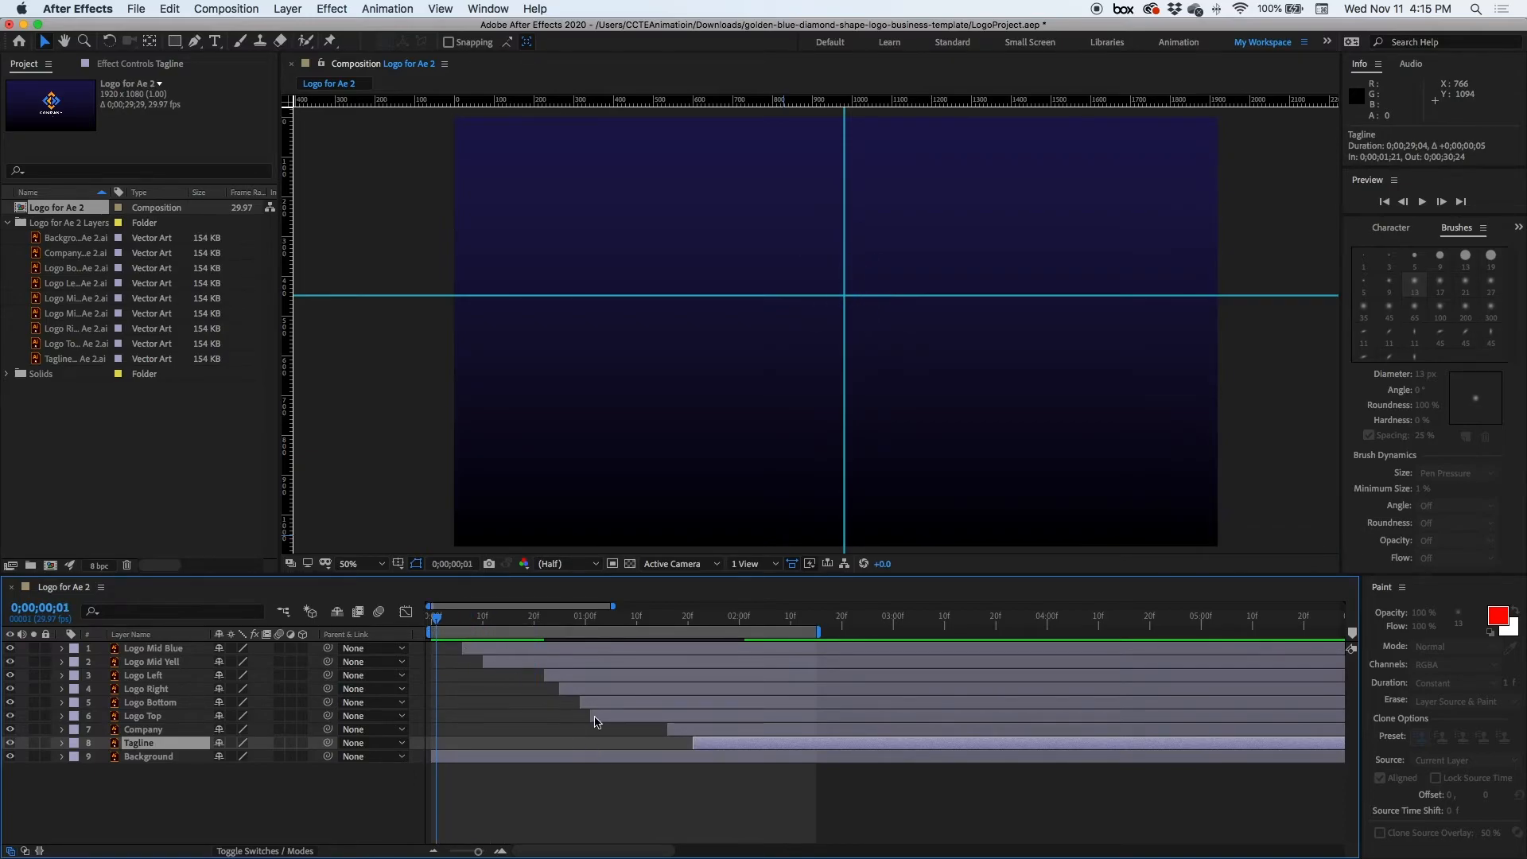
- Preview the staggered logo animation and check how the pieces, Company and Tagline come in
key("space")
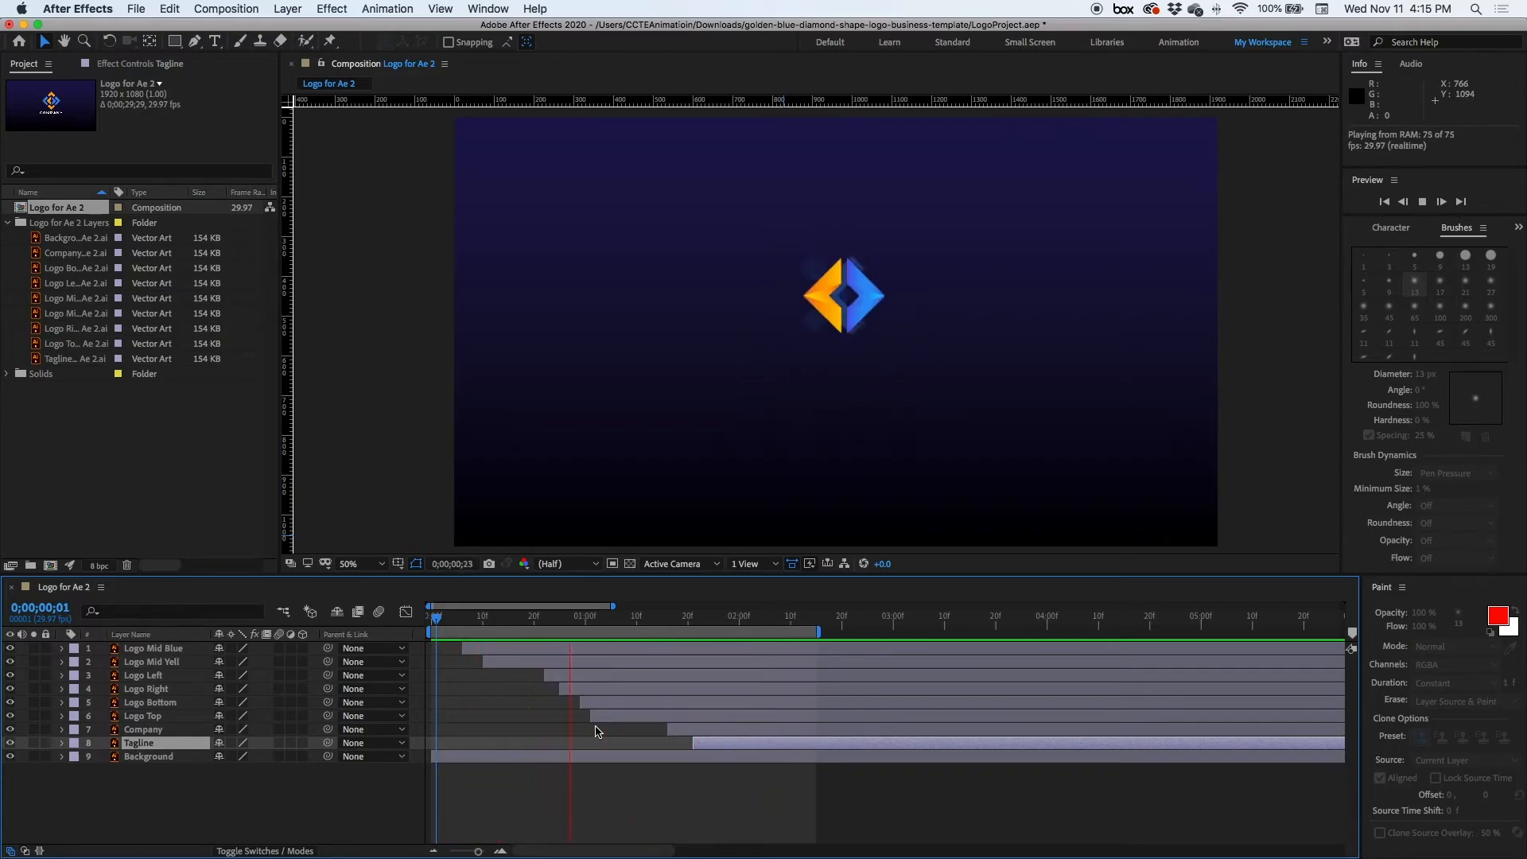
key("space")
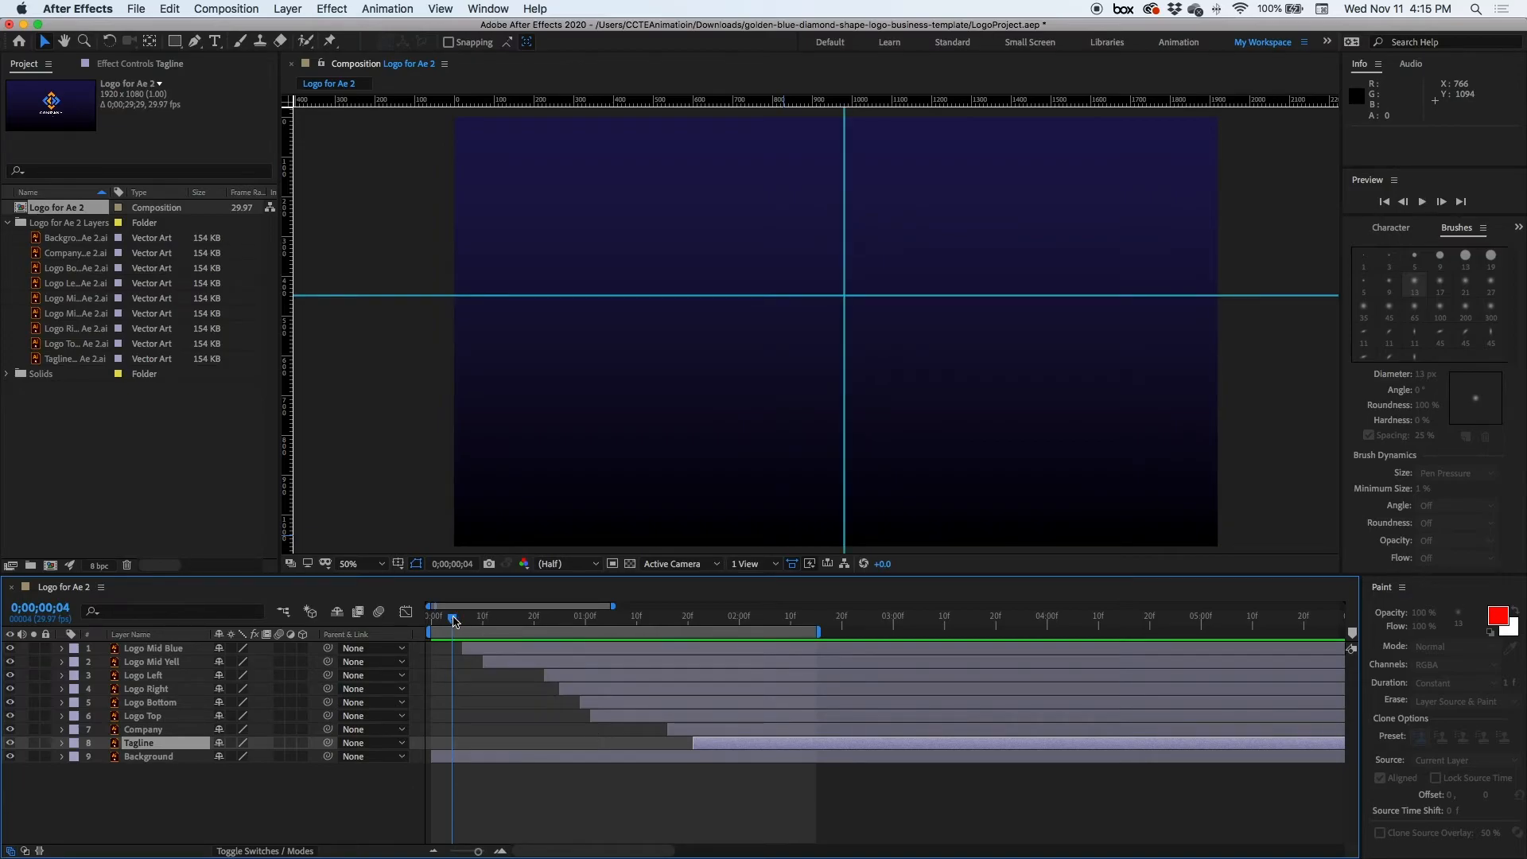
left_click_drag(452, 623, 656, 623)
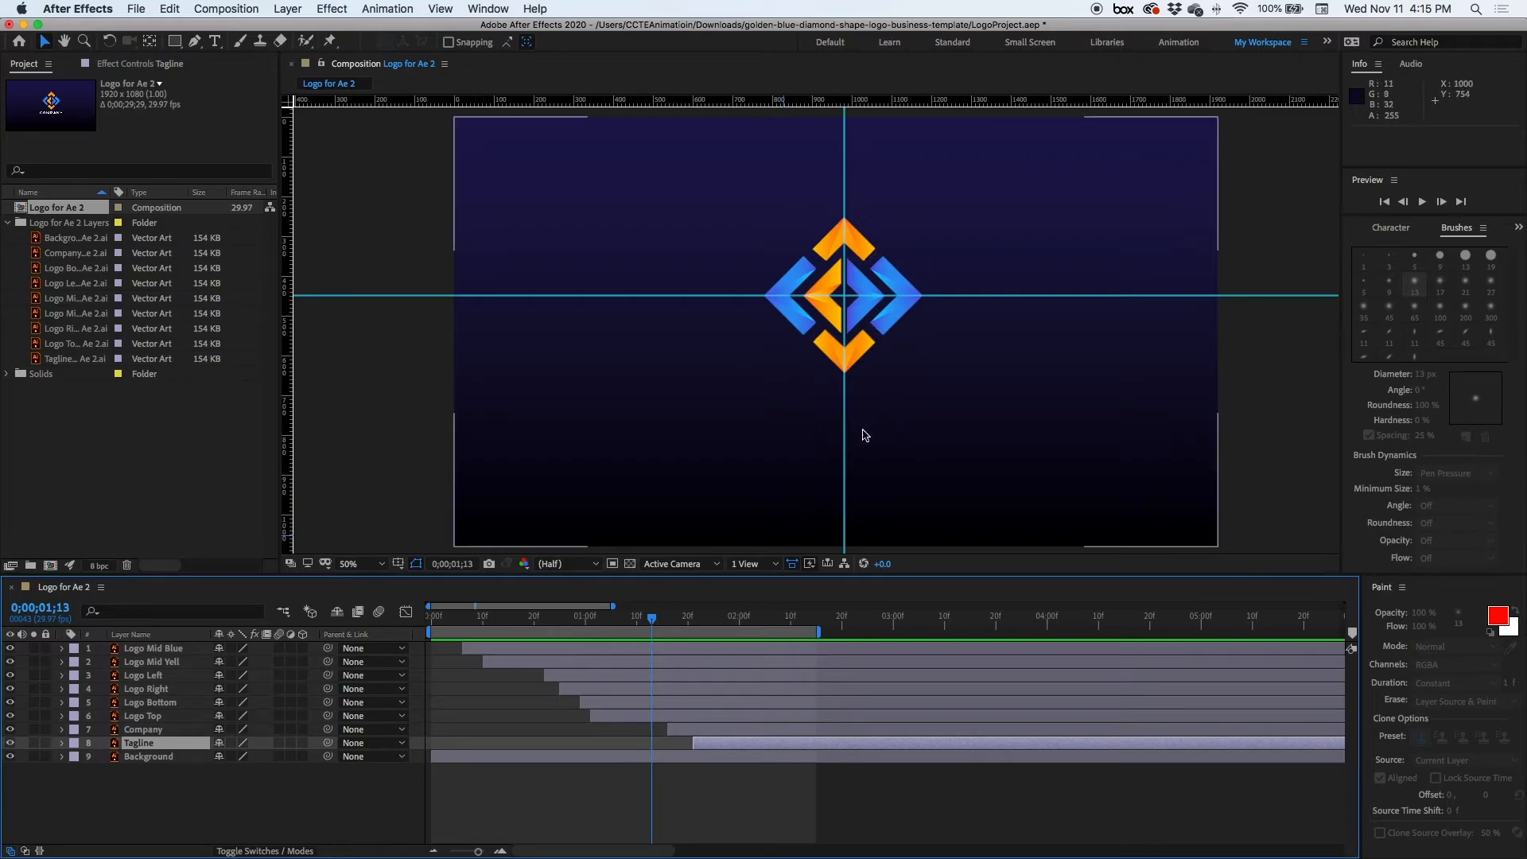
key("space")
key("space")
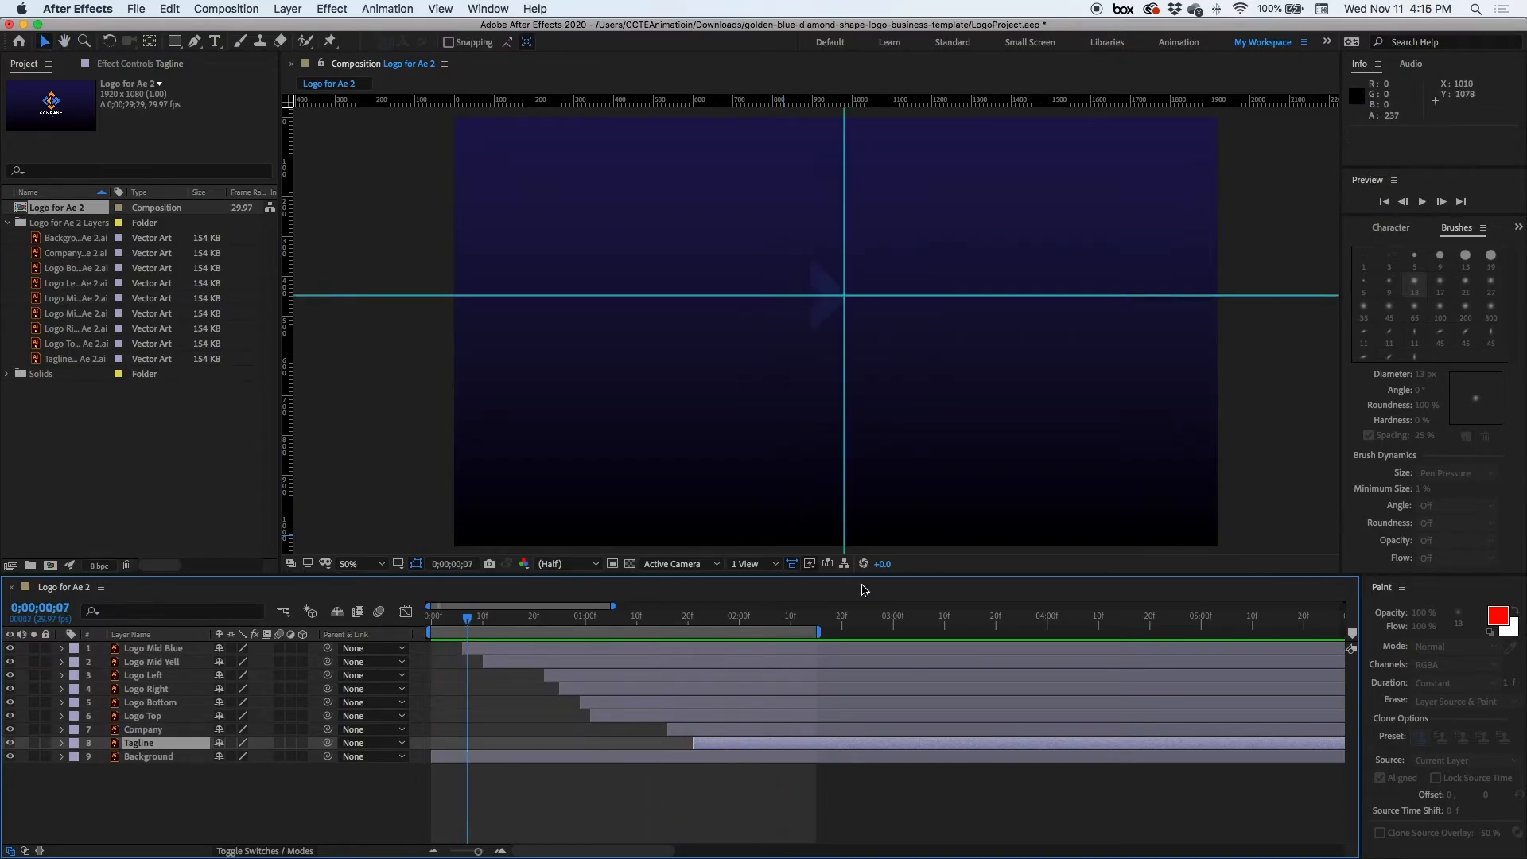
key("space")
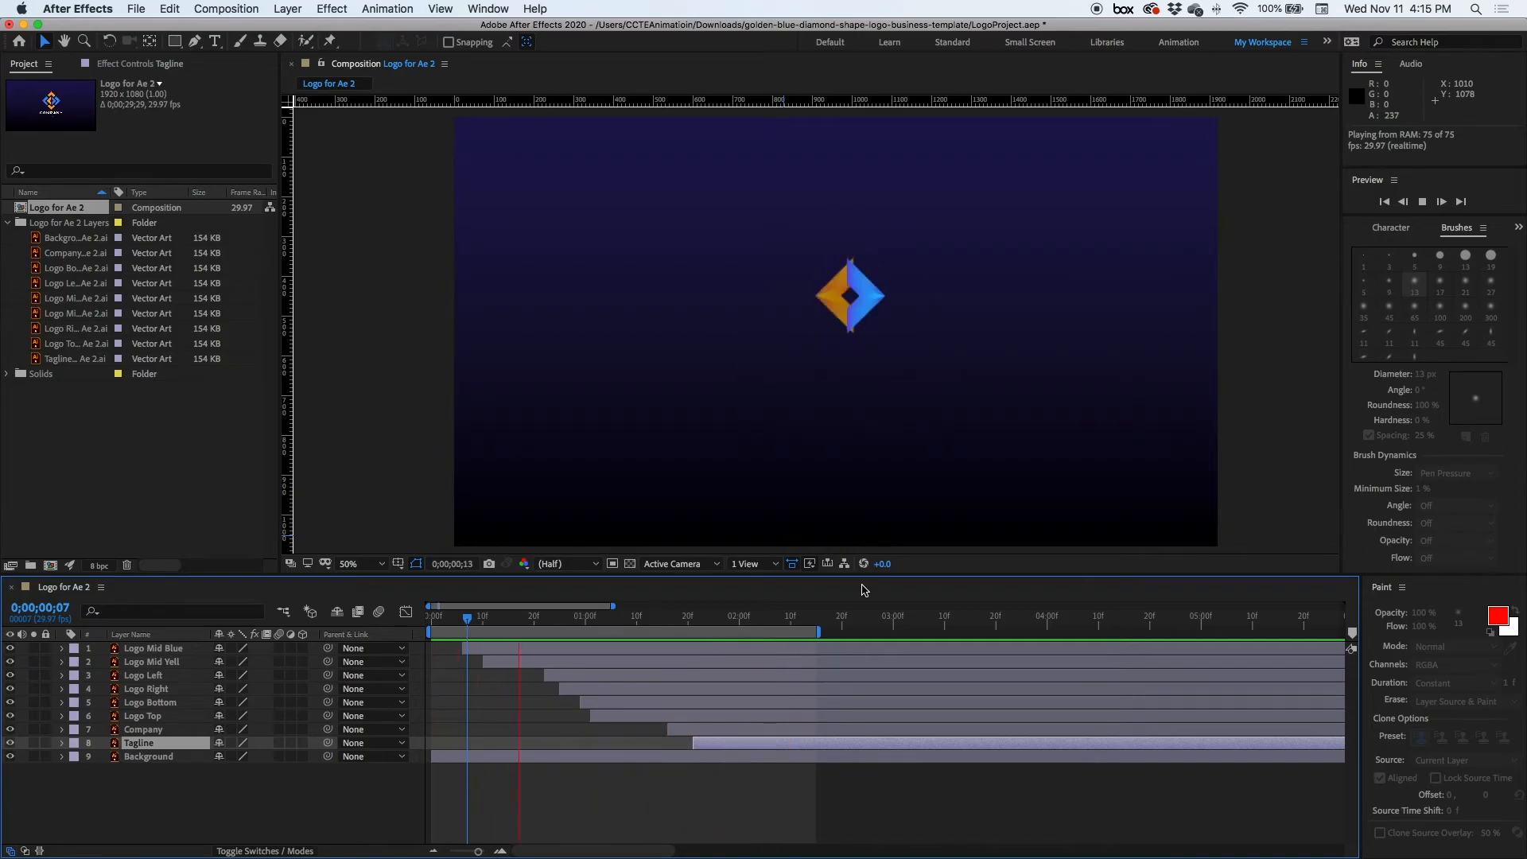
- Show only the keyframed Position and Opacity properties of the Company and Tagline layers
left_click(710, 732)
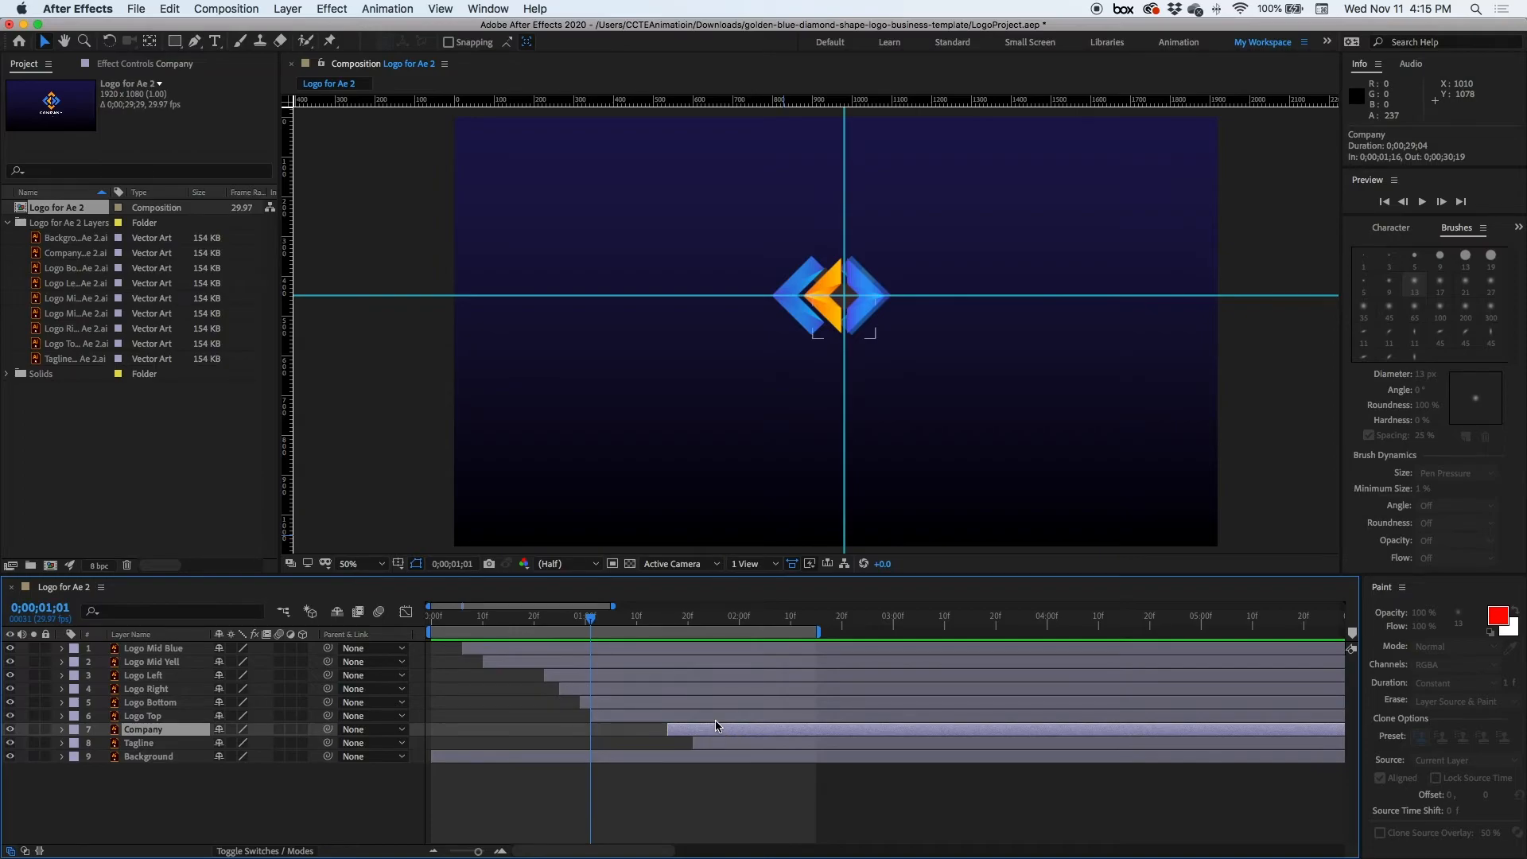
key("u")
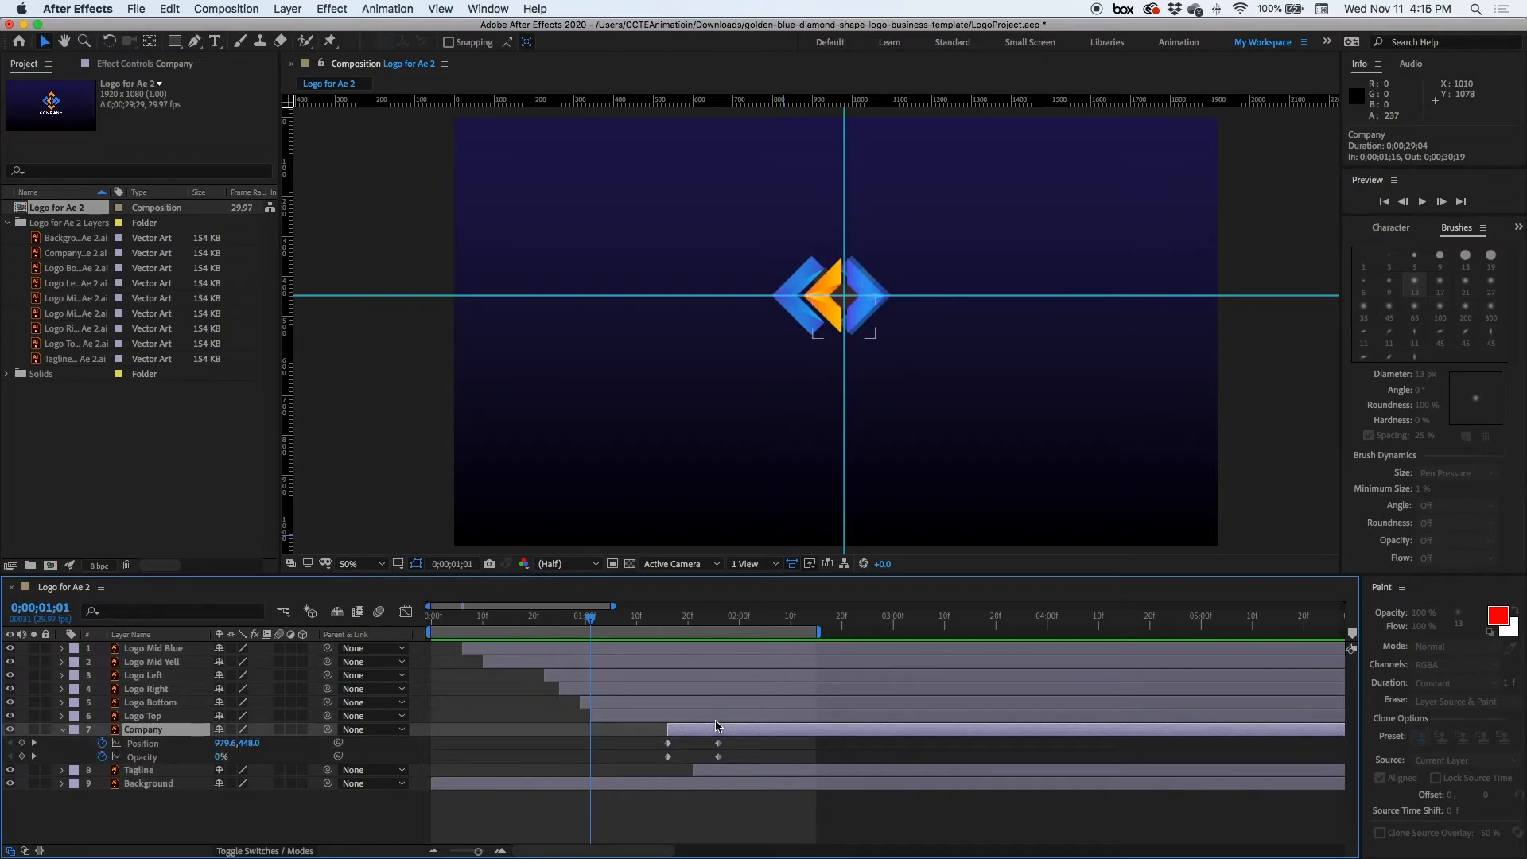
left_click(740, 772)
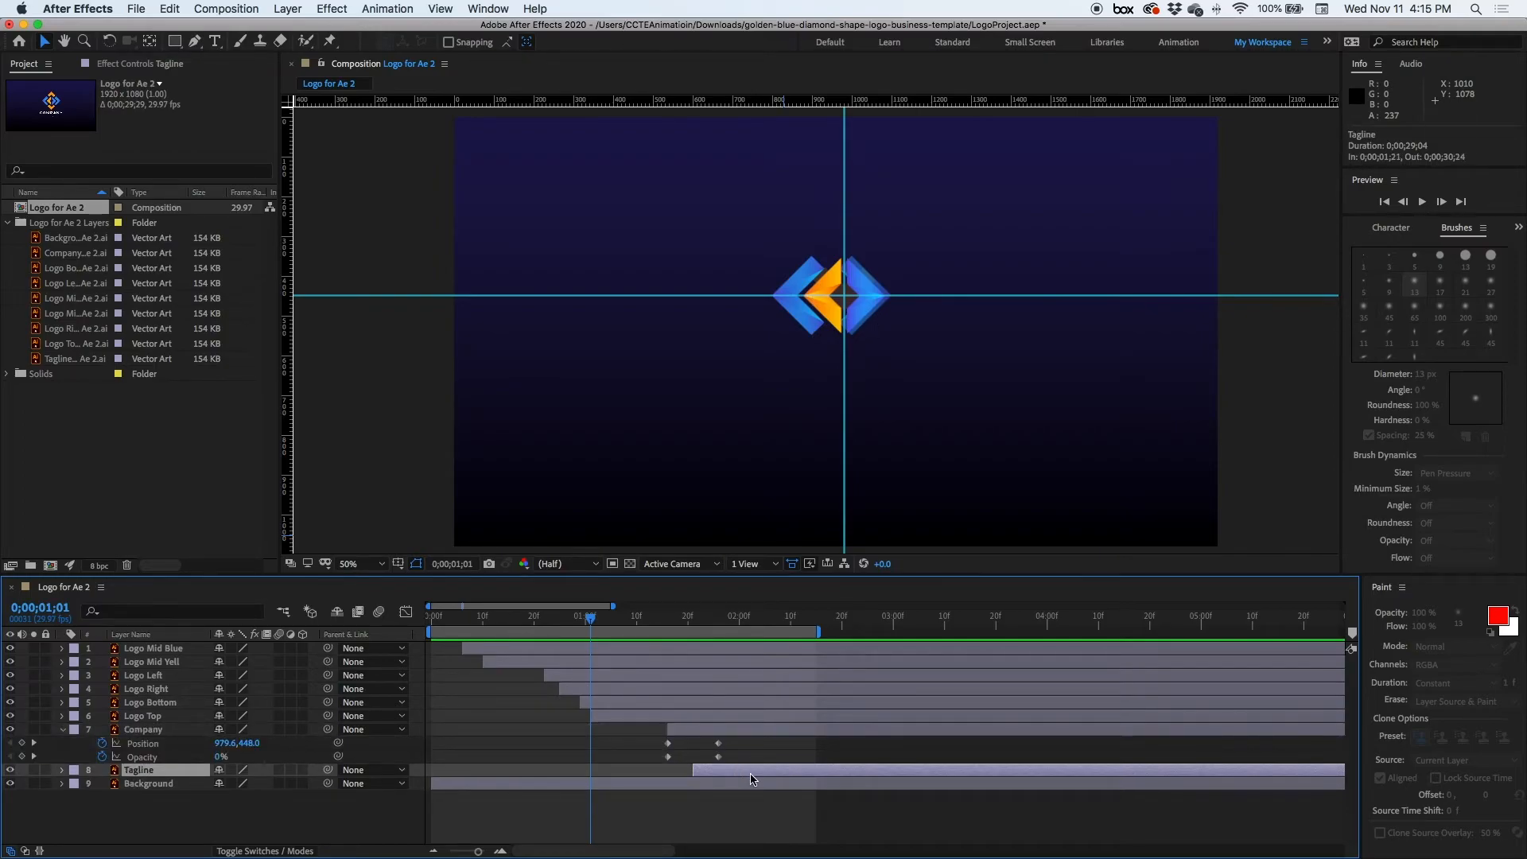
key("u")
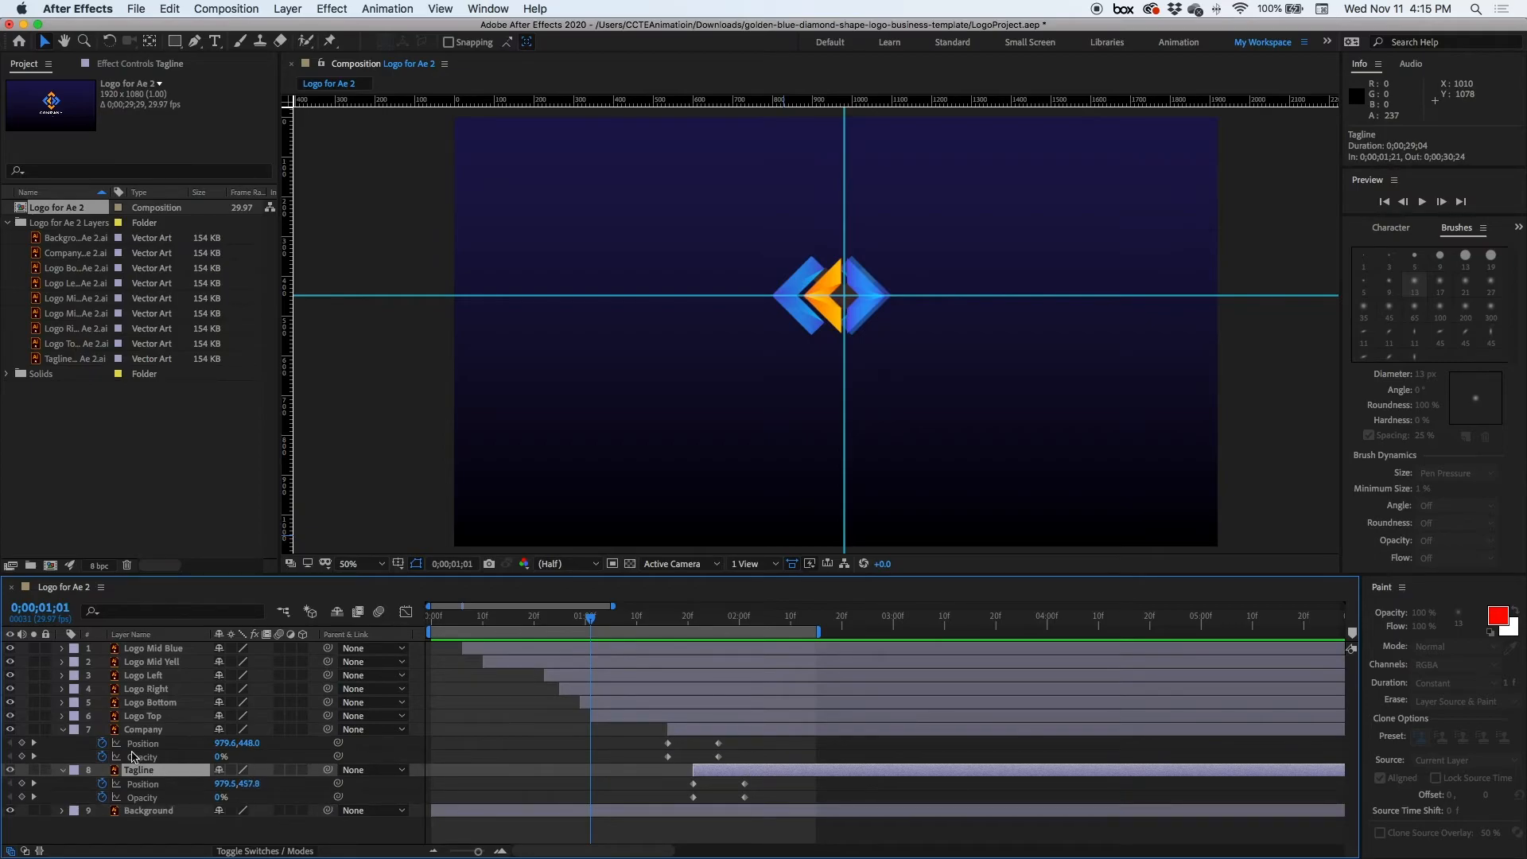
- Apply Easy Ease to all Position and Opacity keyframes of the Company layer and preview the motion
left_click_drag(751, 748, 654, 773)
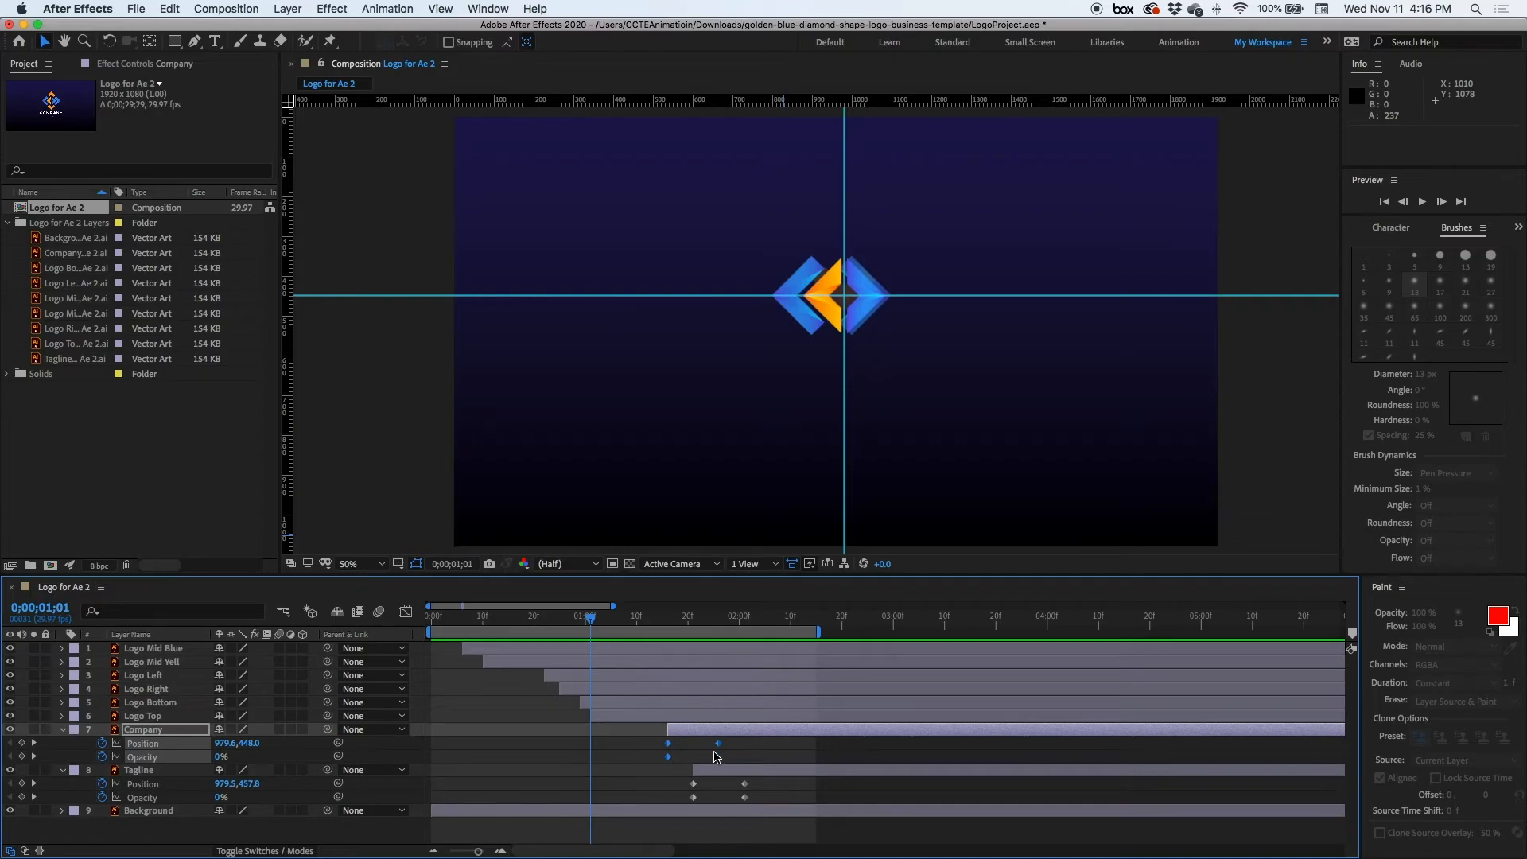
right_click(721, 758)
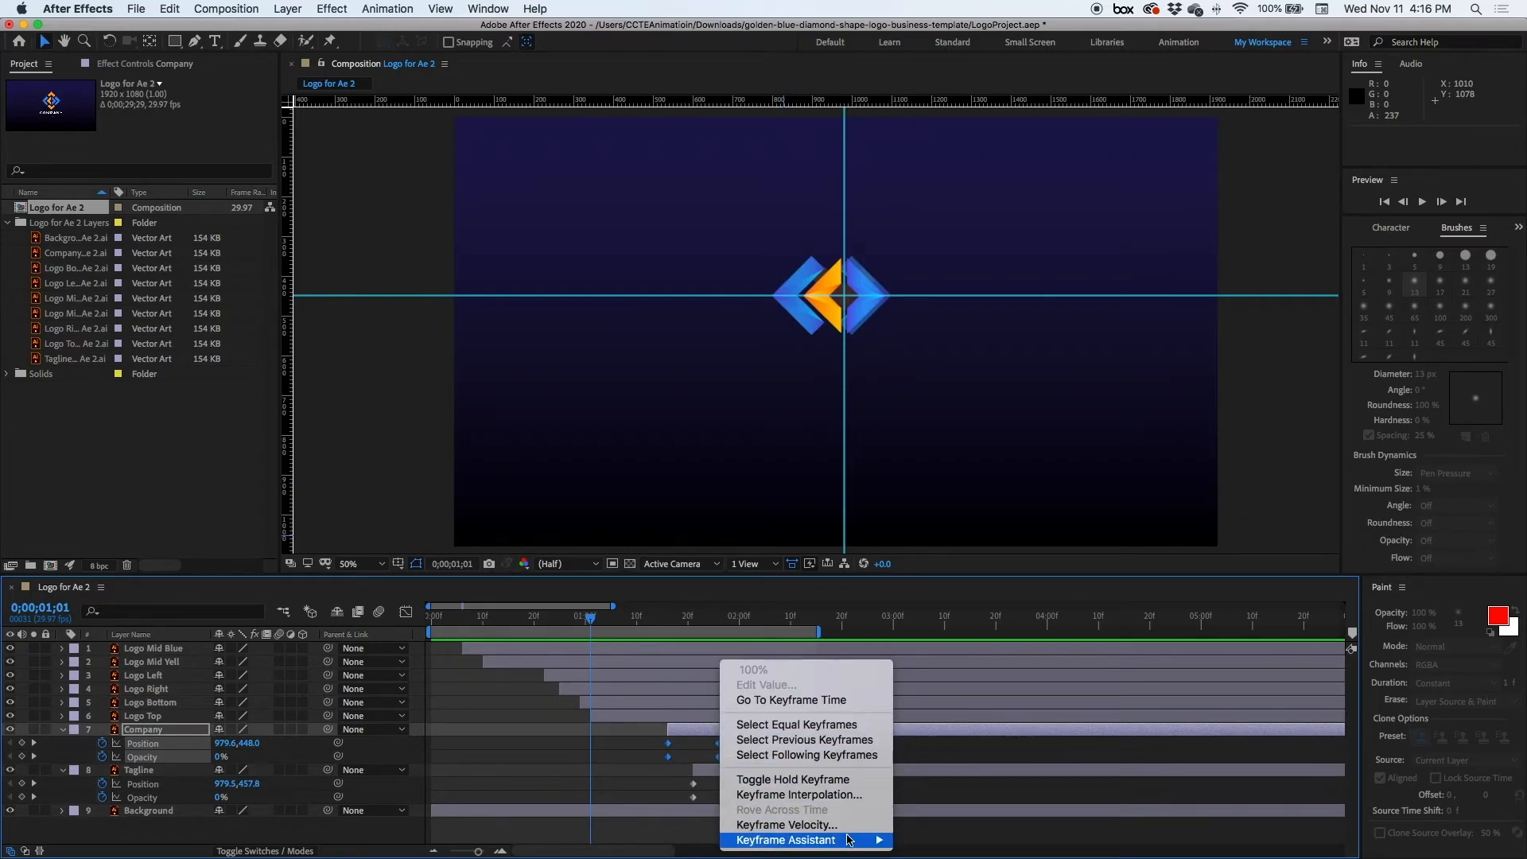
mouse_move(850, 841)
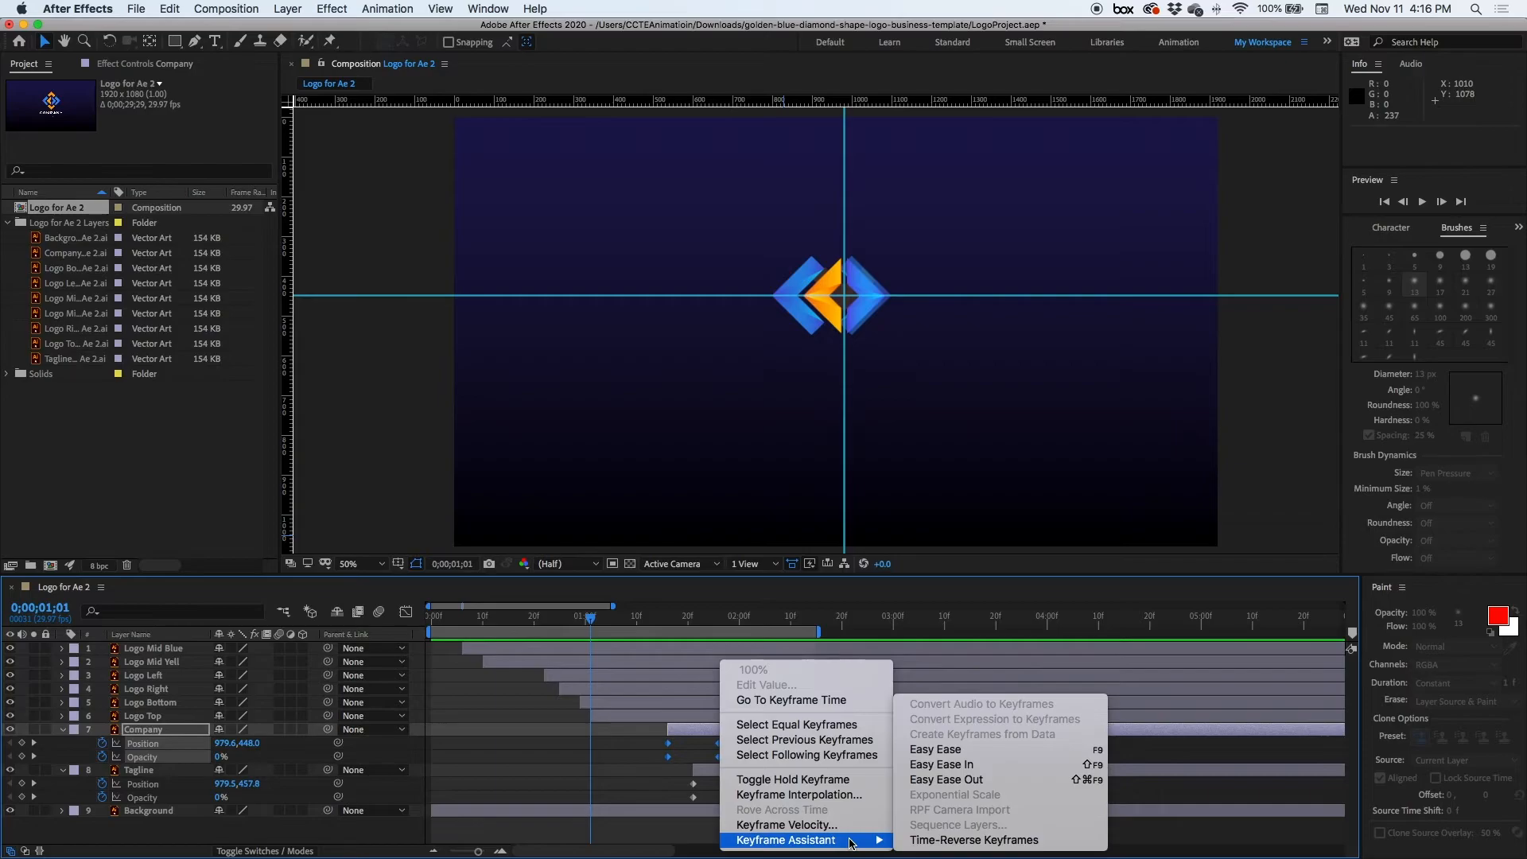
left_click(959, 750)
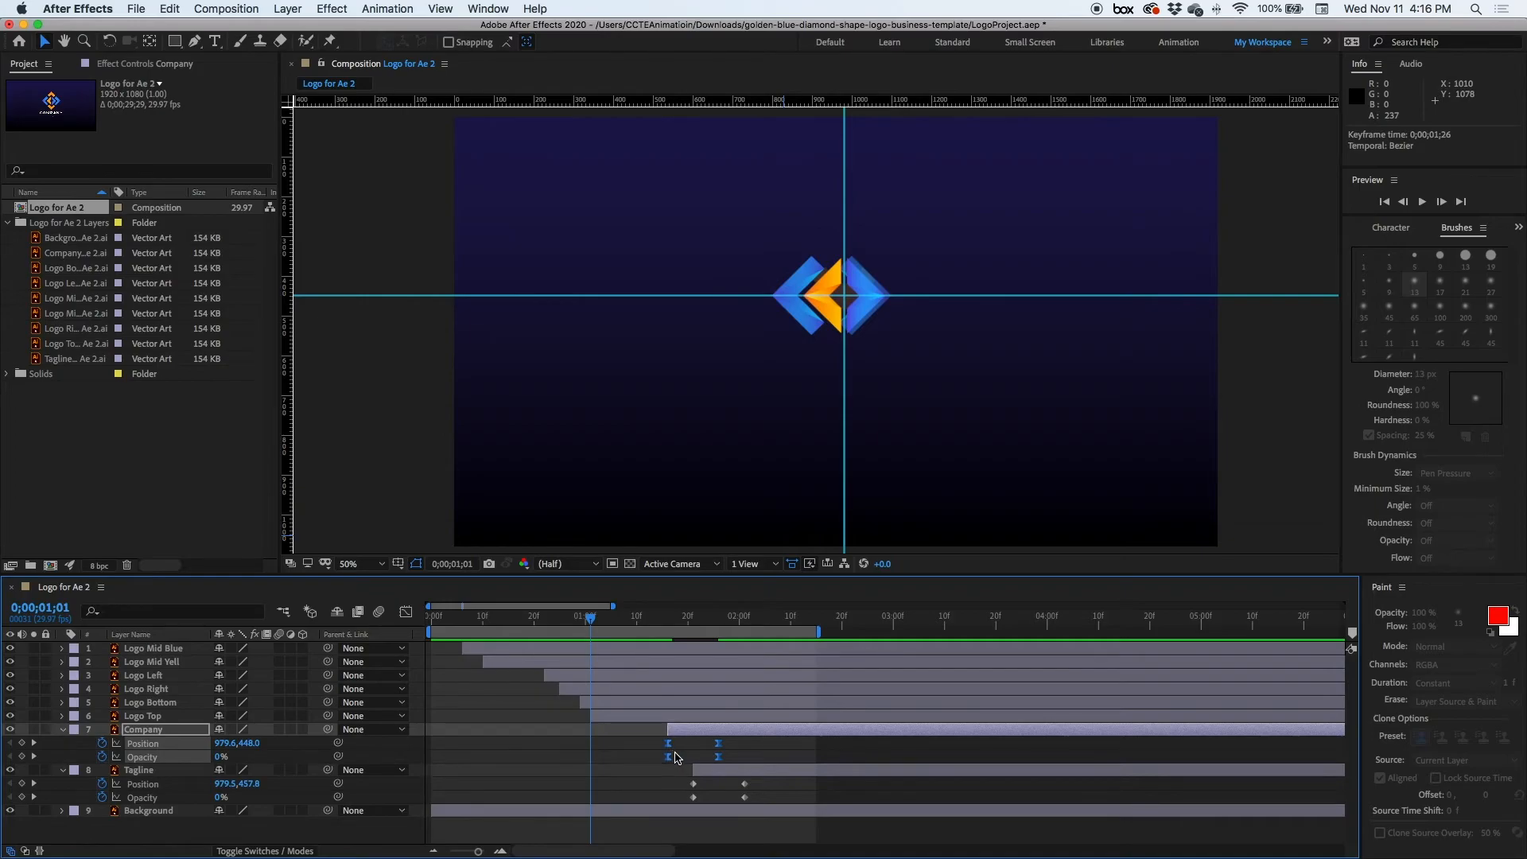
left_click_drag(675, 622, 652, 619)
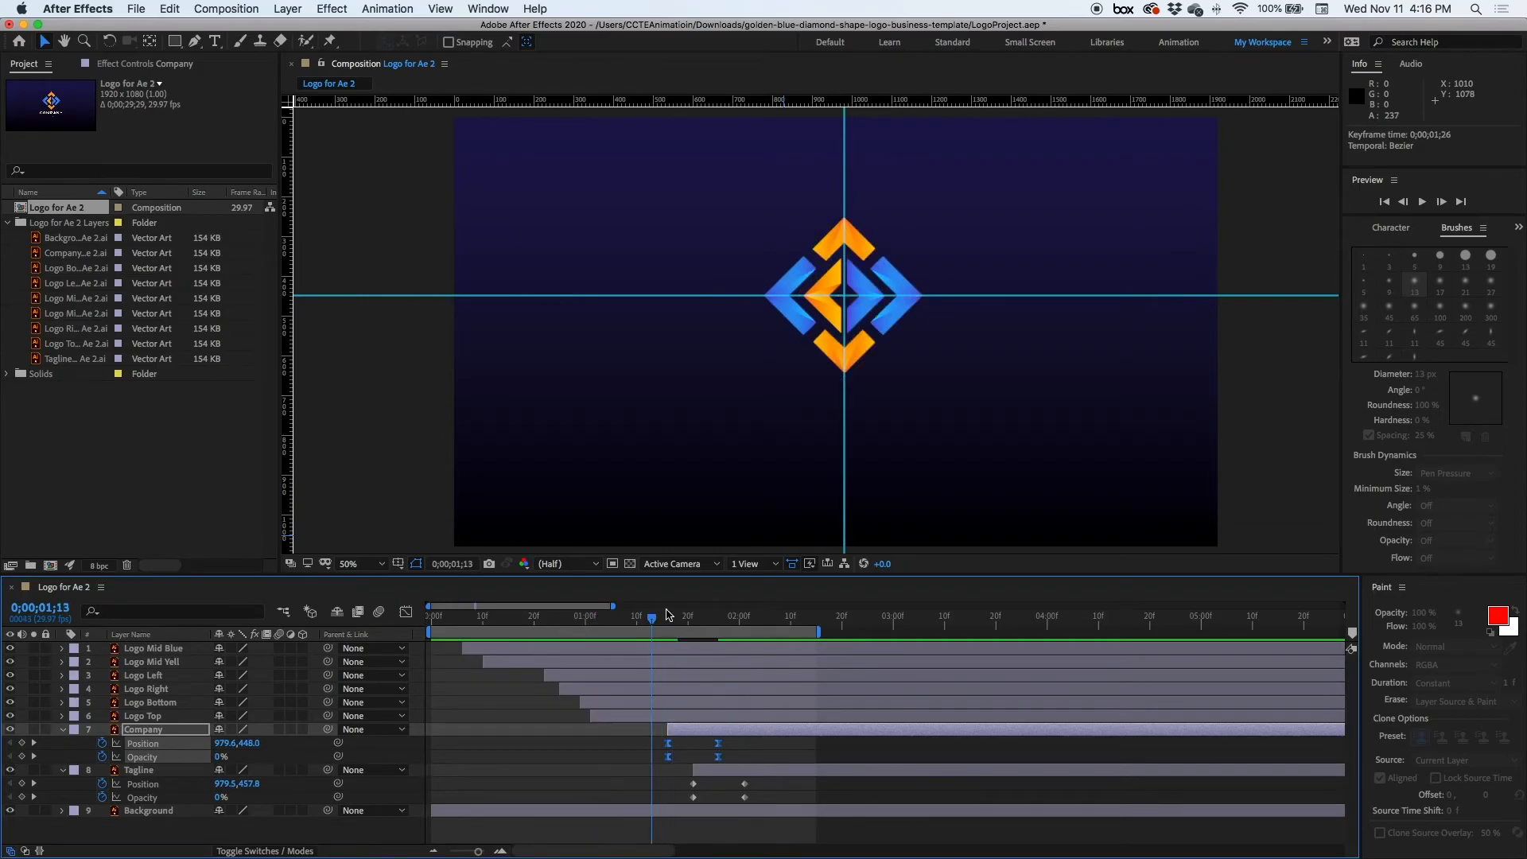
key("space")
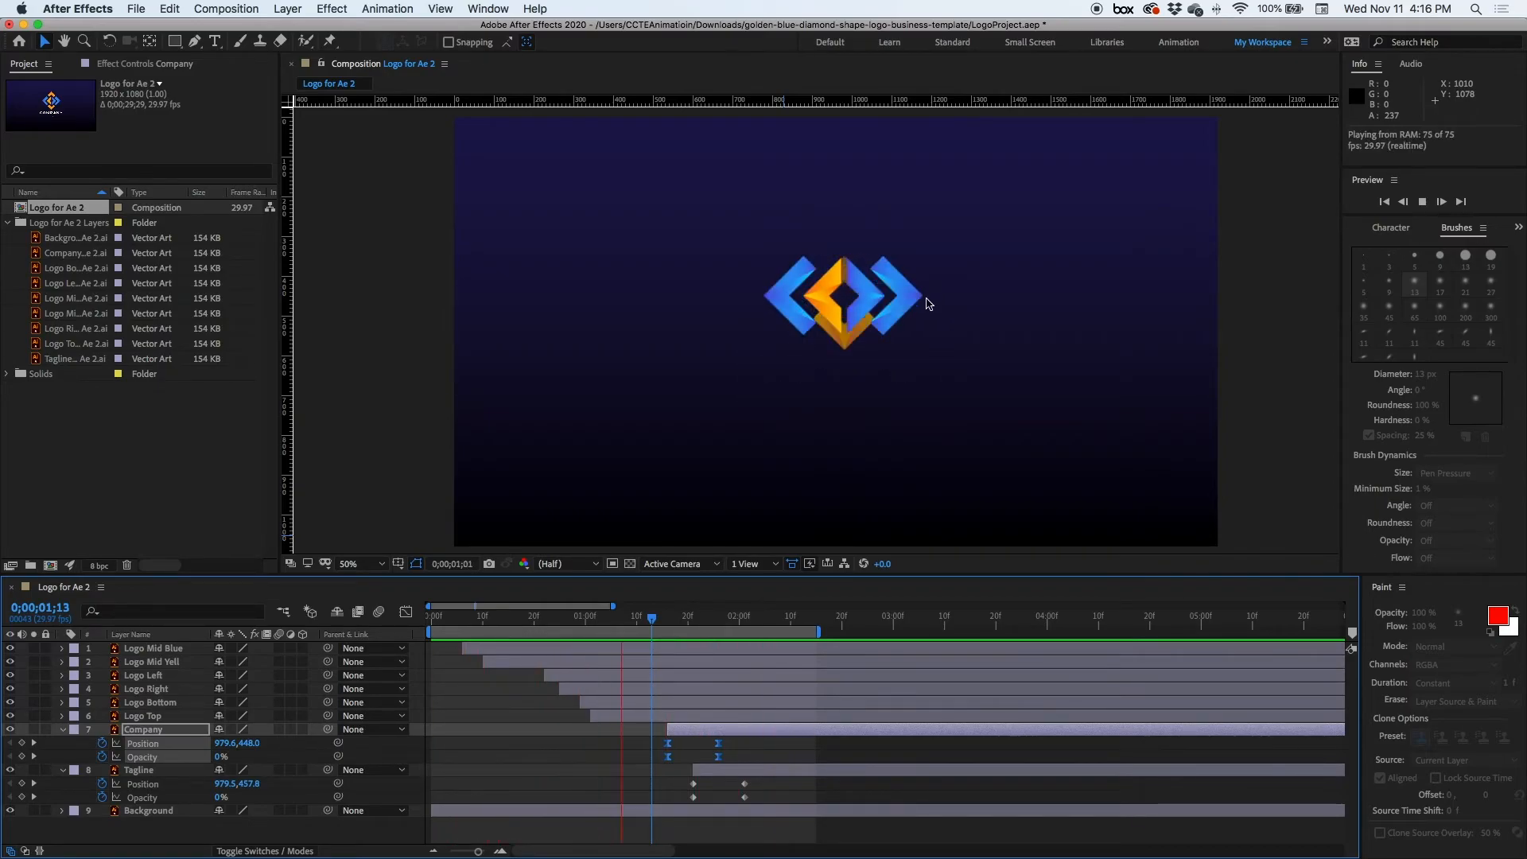
key("space")
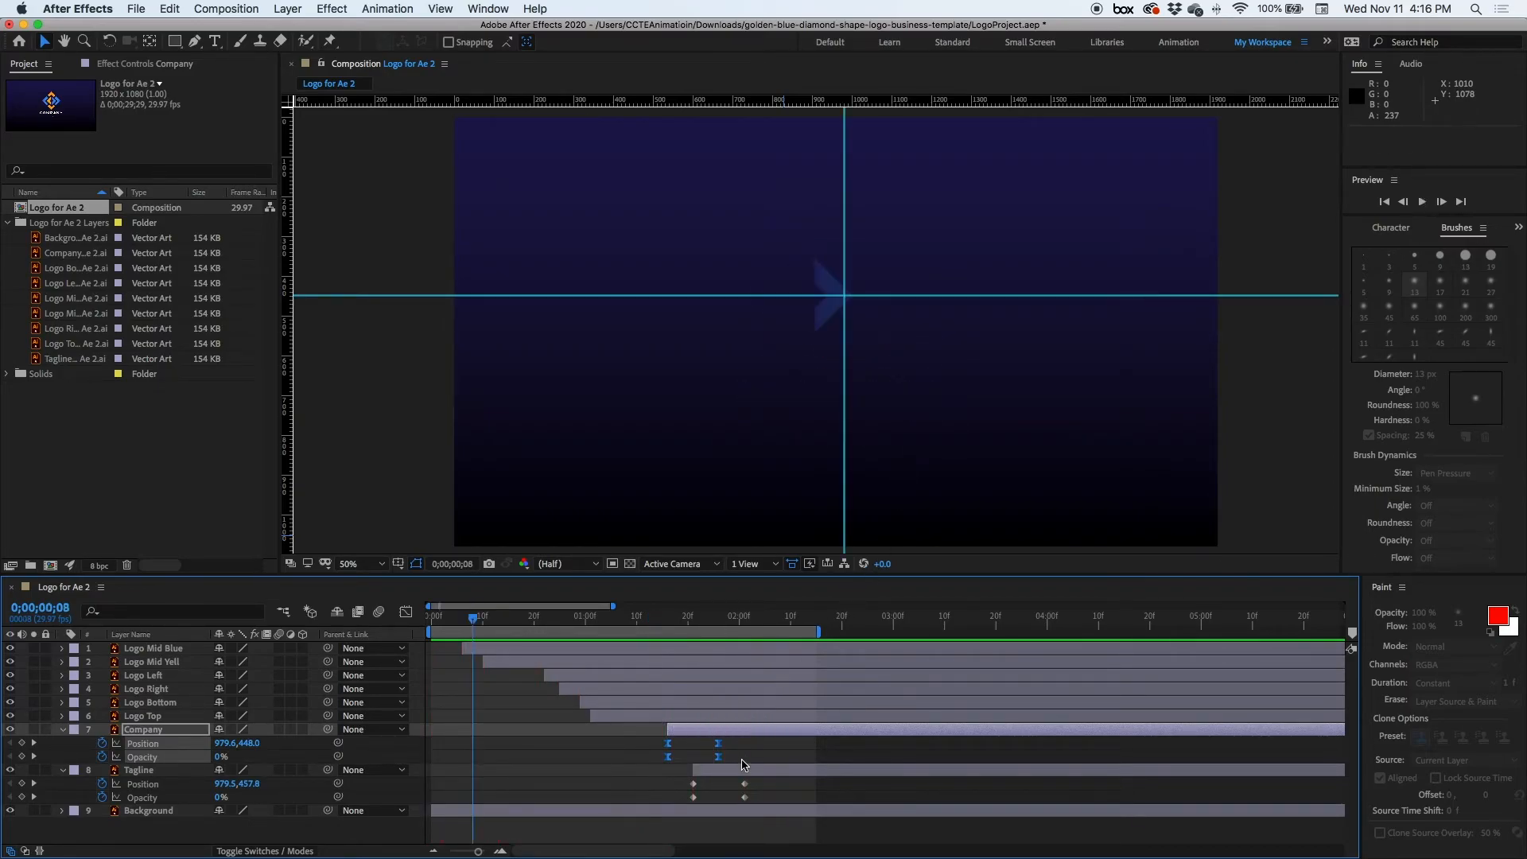
- Apply Easy Ease to all Position and Opacity keyframes of the Tagline layer and preview the animation
left_click_drag(764, 789, 690, 805)
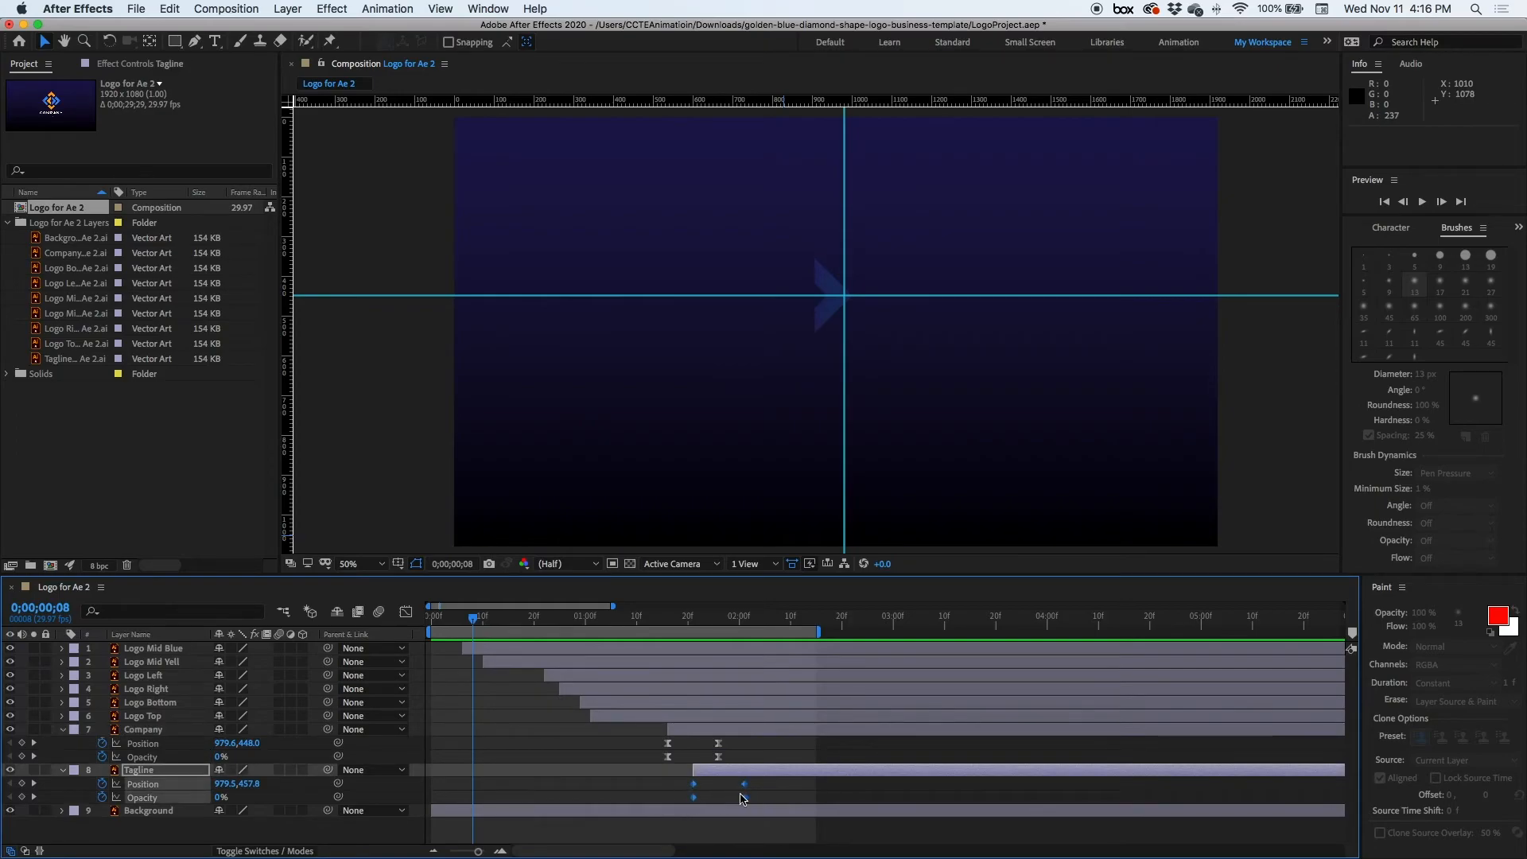
right_click(745, 790)
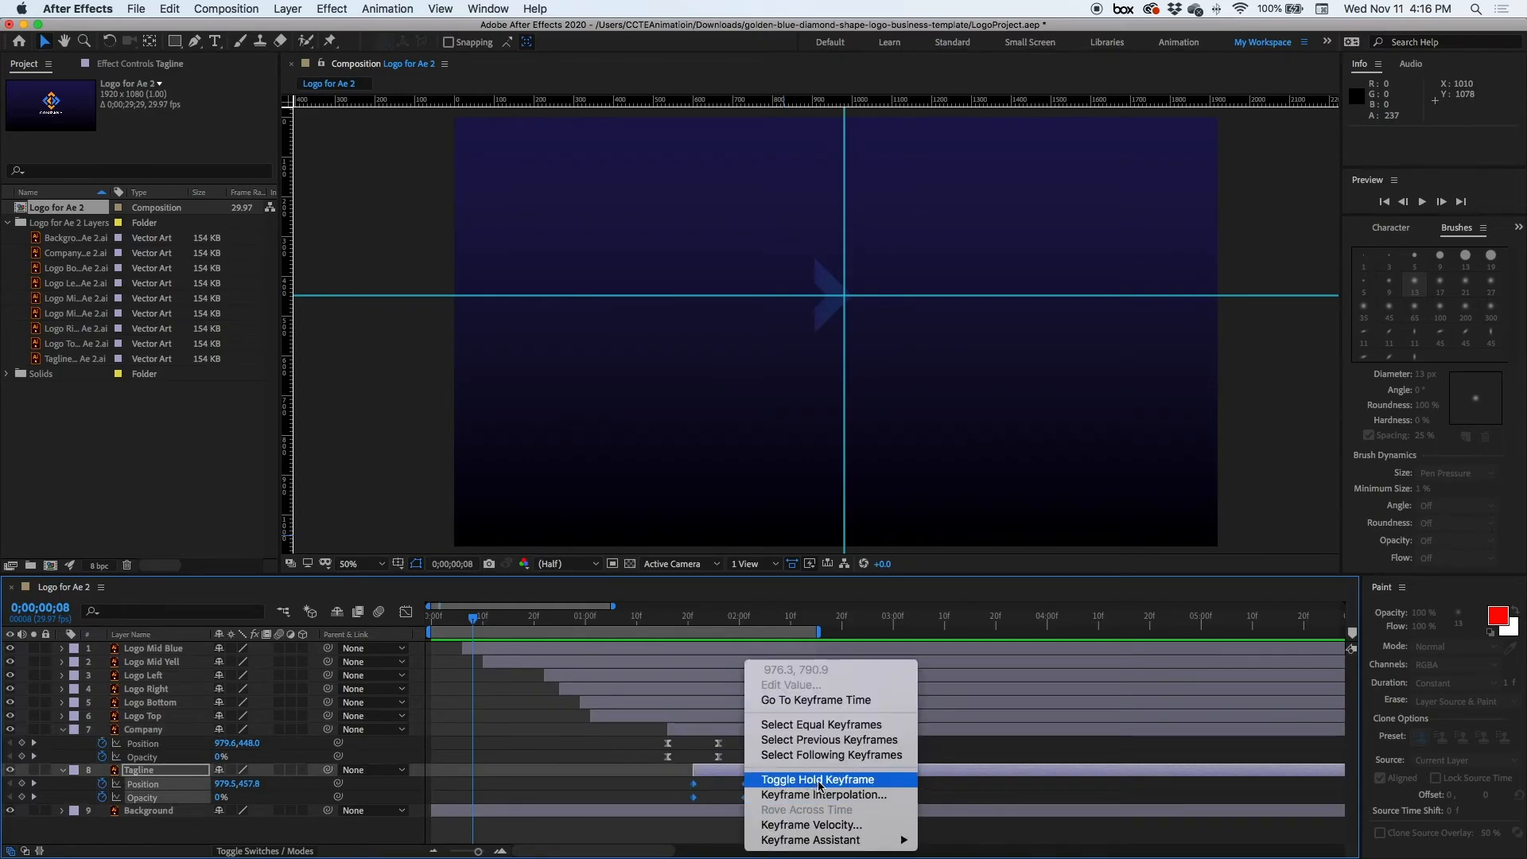
mouse_move(827, 840)
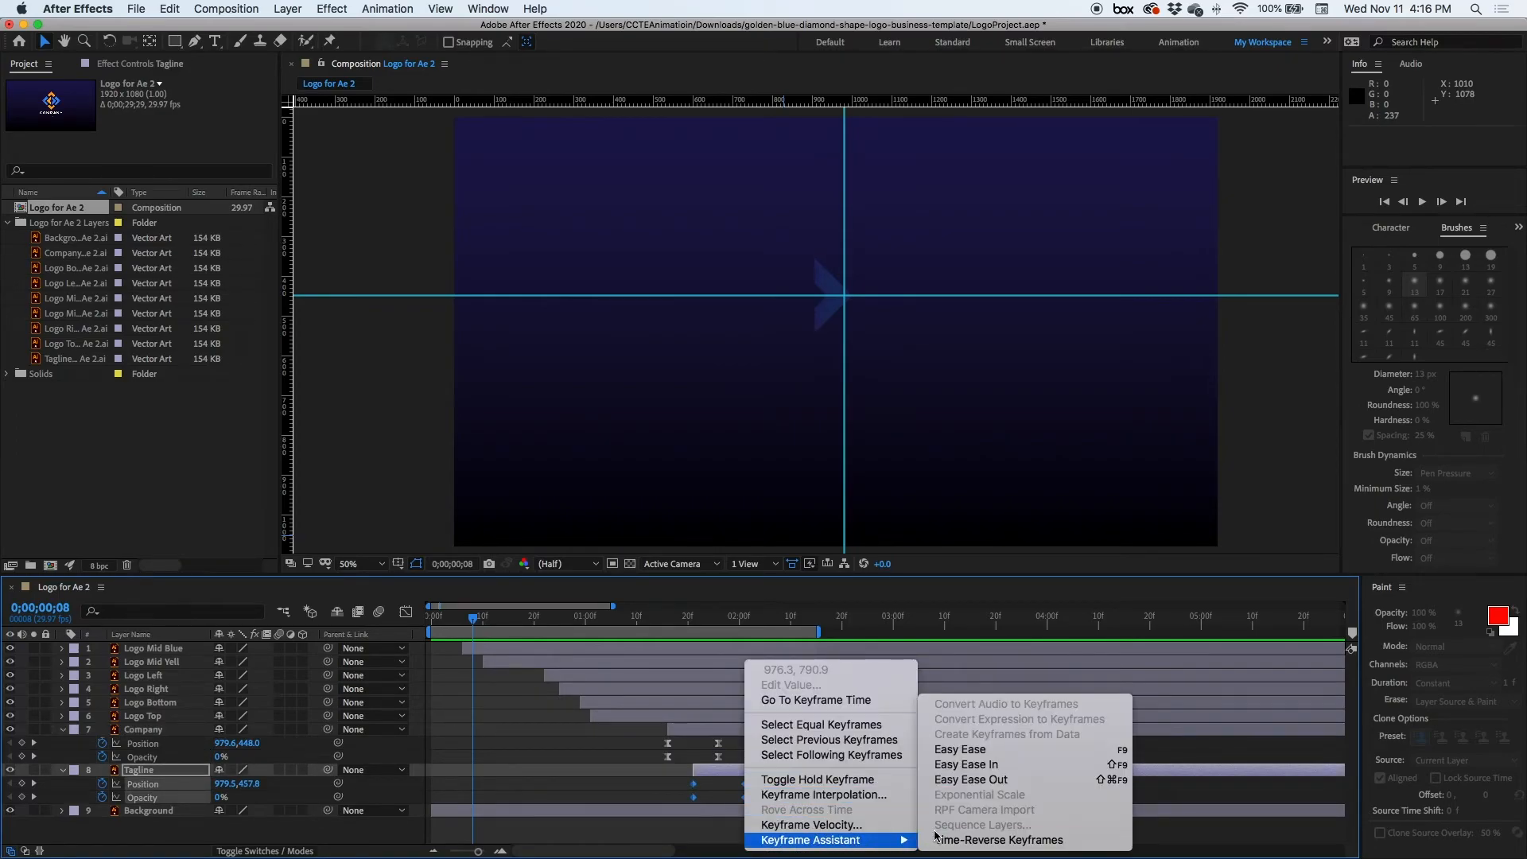
left_click(970, 753)
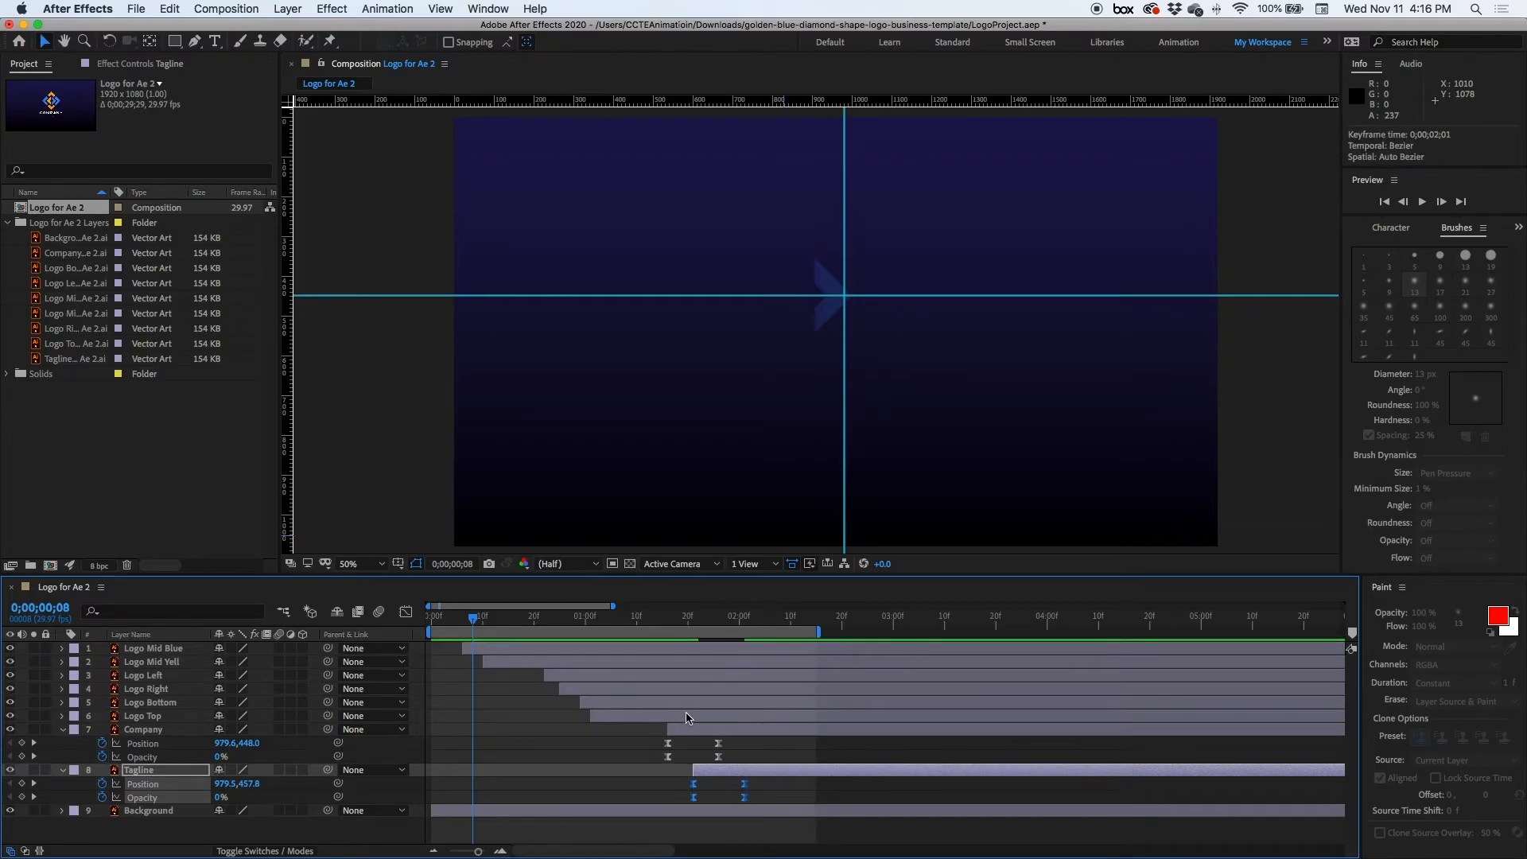
key("space")
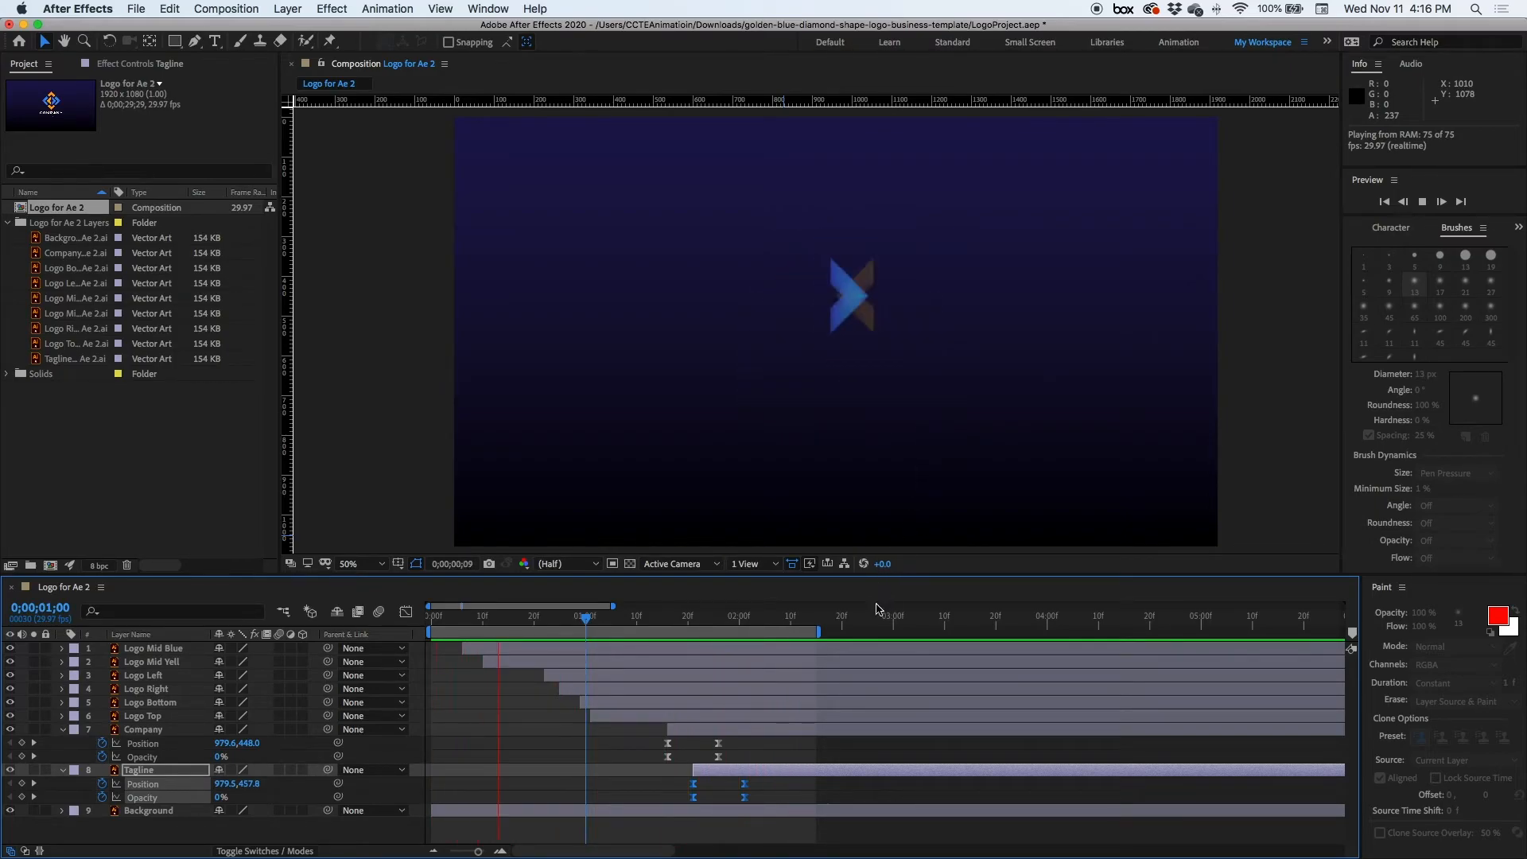
key("space")
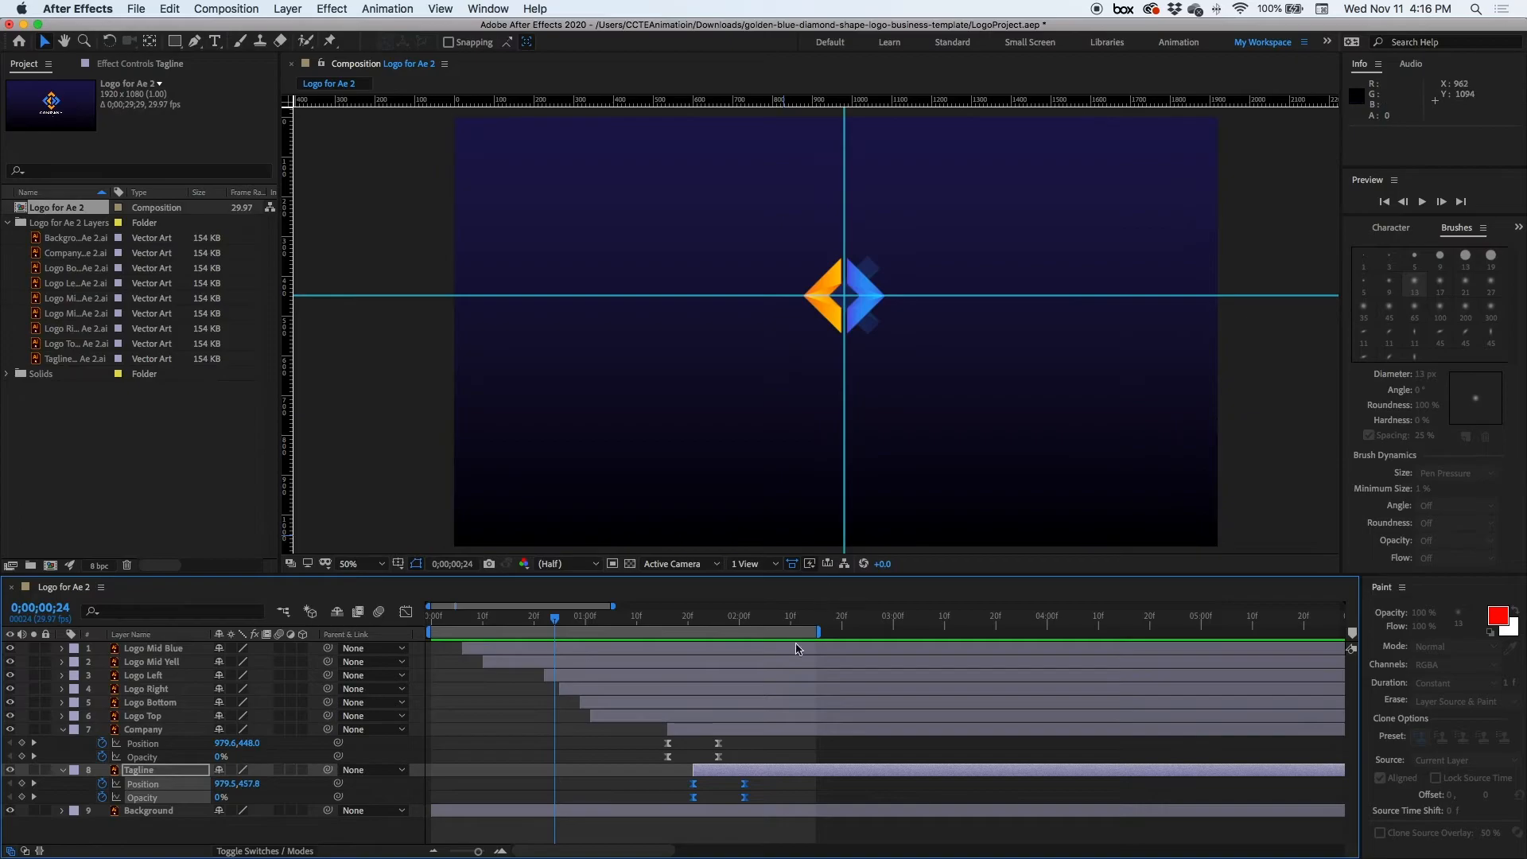
- Move the end keyframes of Company to 0;00;02;08 and Tagline's equally later, then extend the work area end to 0;00;03;19 and preview
left_click_drag(737, 746, 784, 757)
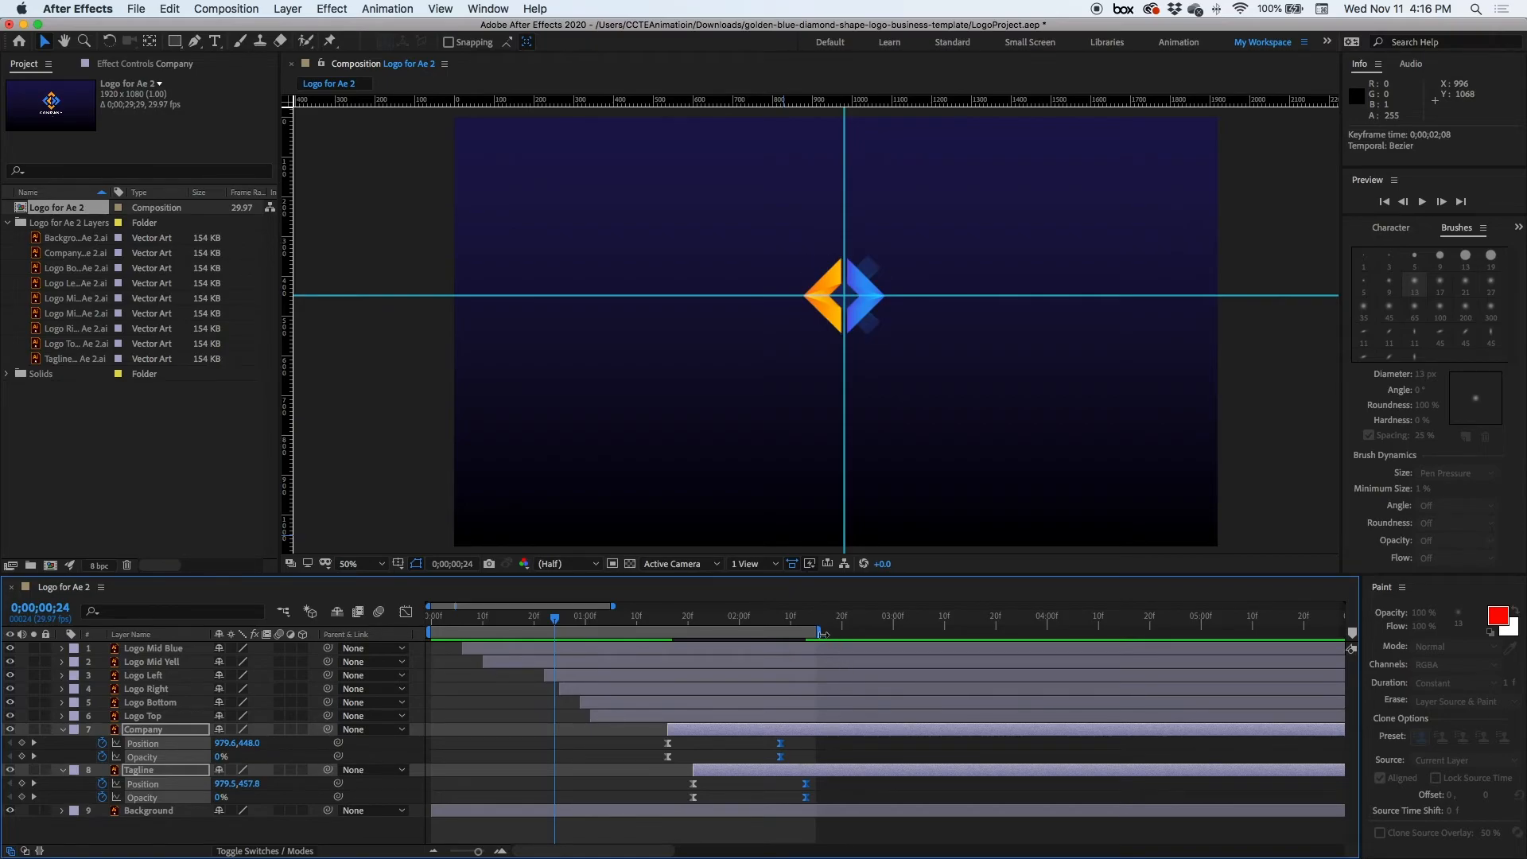
left_click_drag(822, 632, 999, 630)
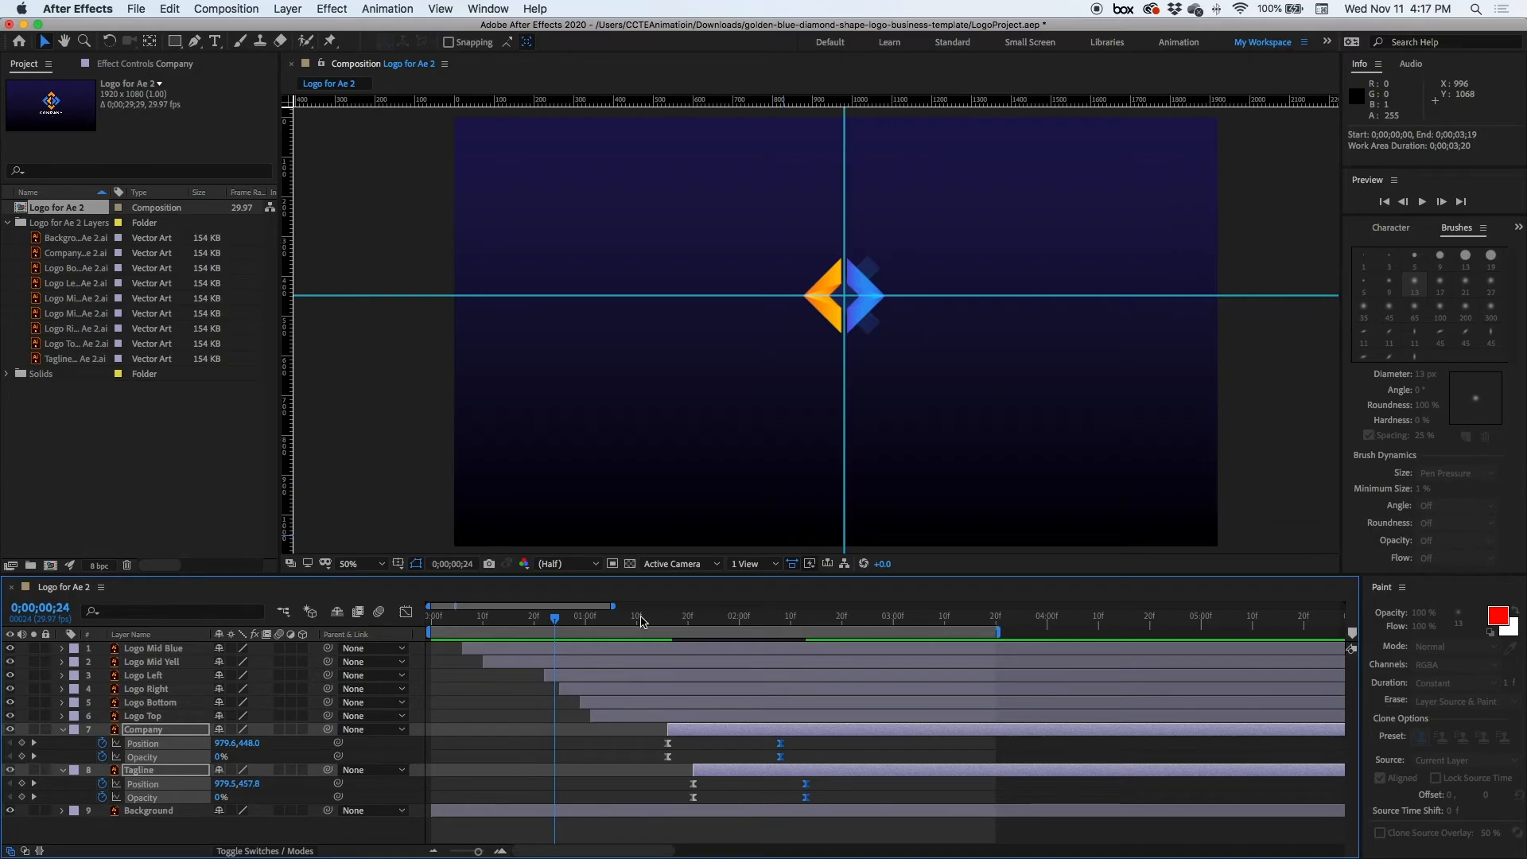
left_click_drag(555, 625, 468, 622)
key("space")
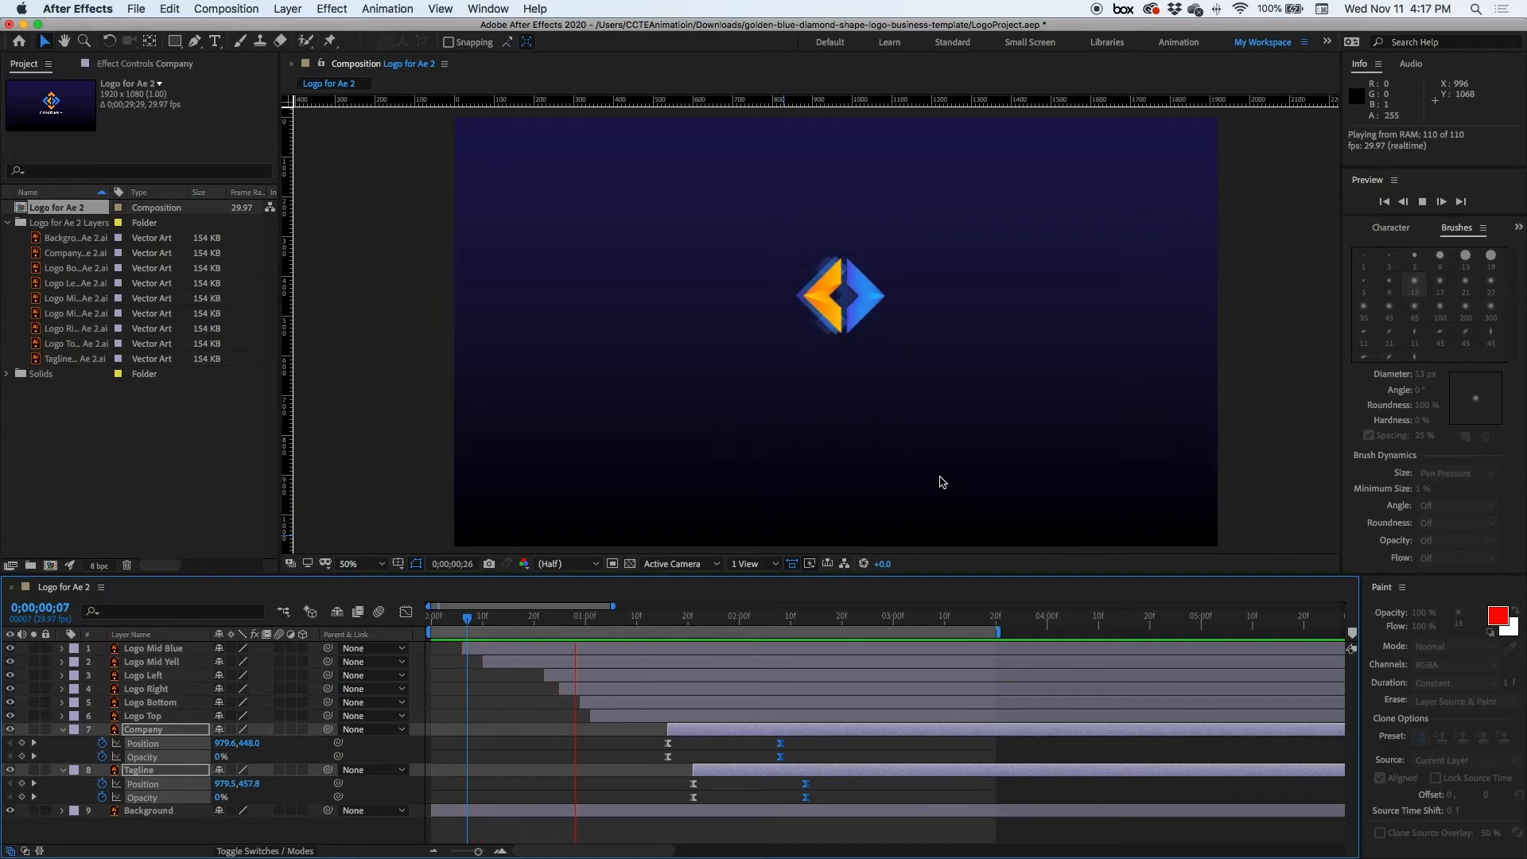
key("space")
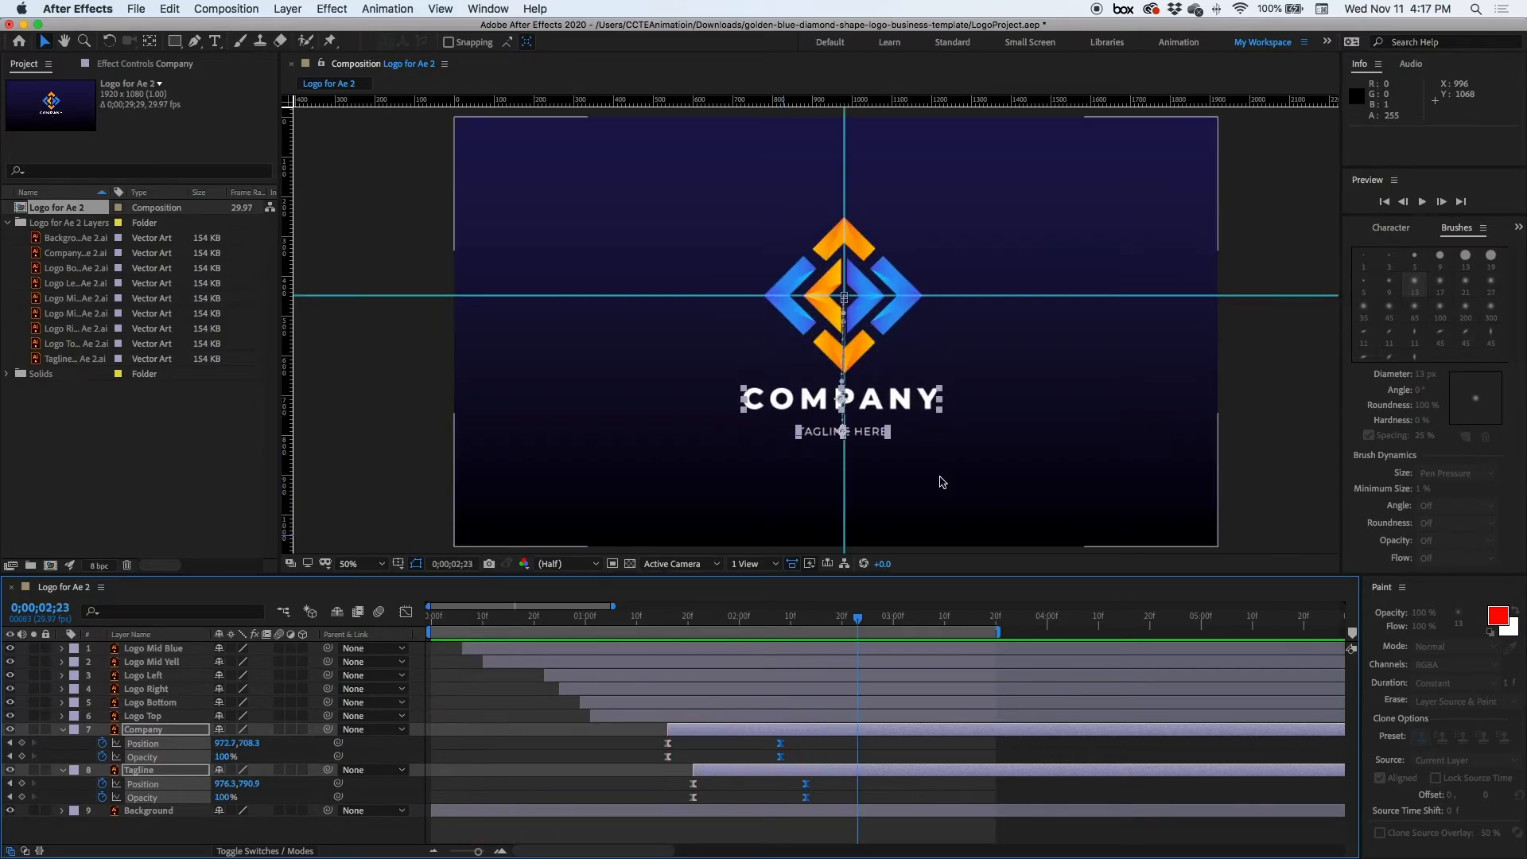
- Shift Tagline to start at 0;00;01;16 and Company at 0;00;01;27 so the tagline comes in first, and preview from the beginning
left_click(735, 746)
left_click_drag(739, 770, 761, 736)
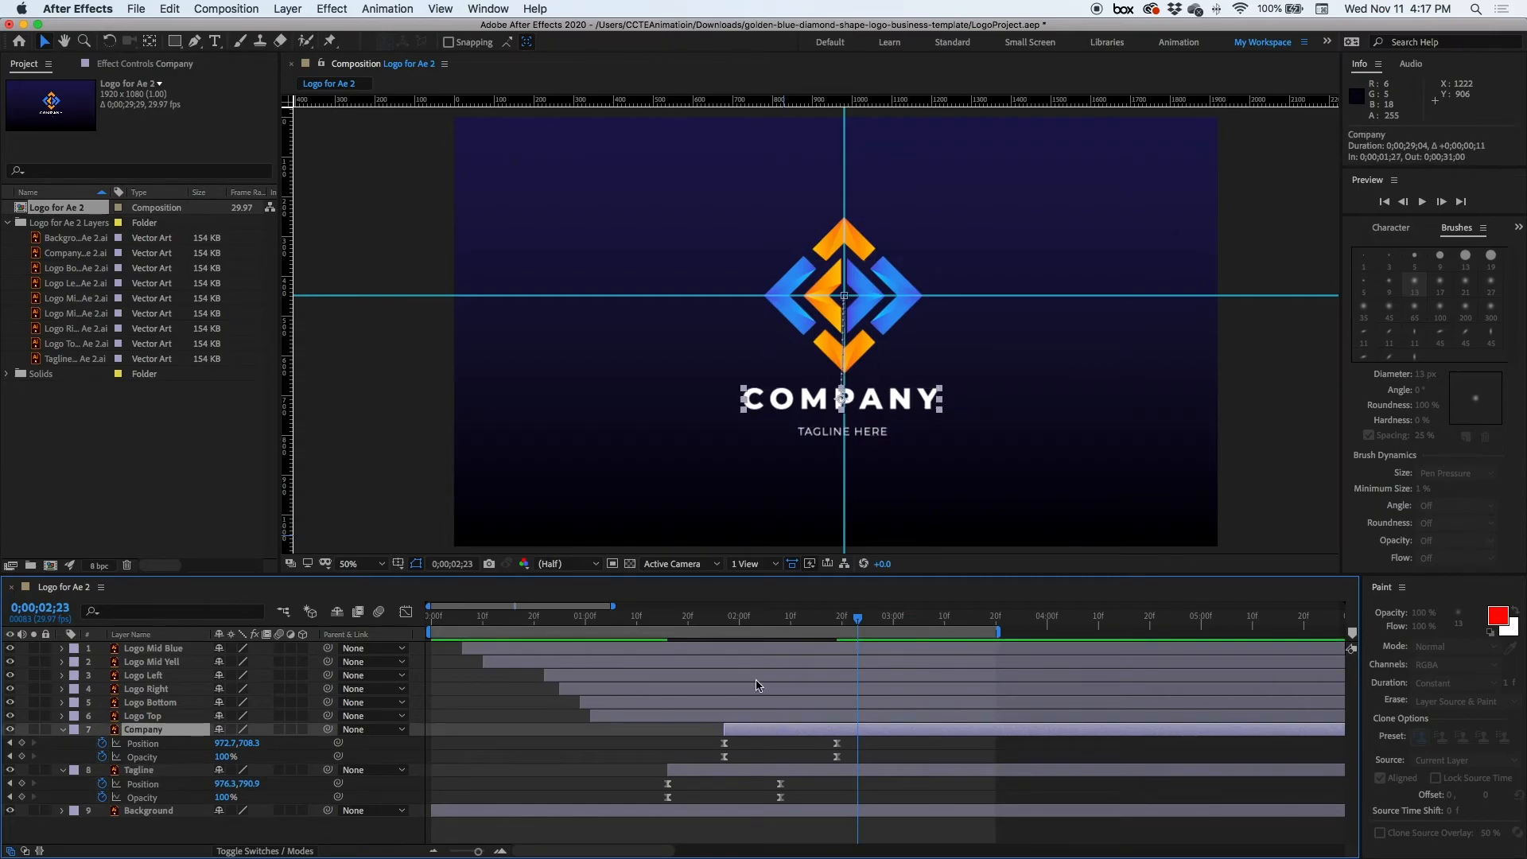
left_click_drag(687, 626, 431, 626)
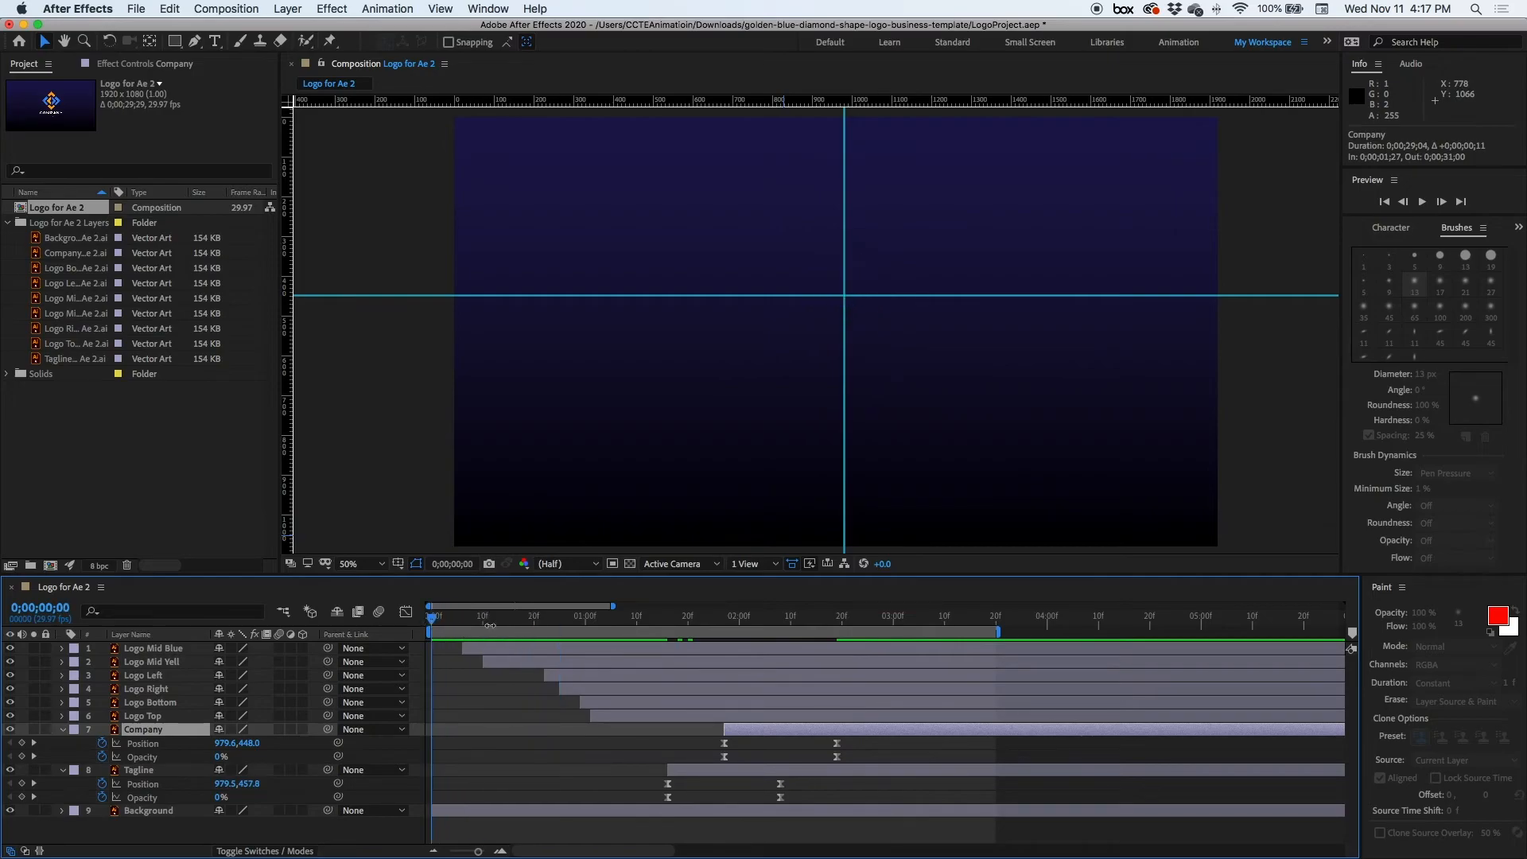
key("space")
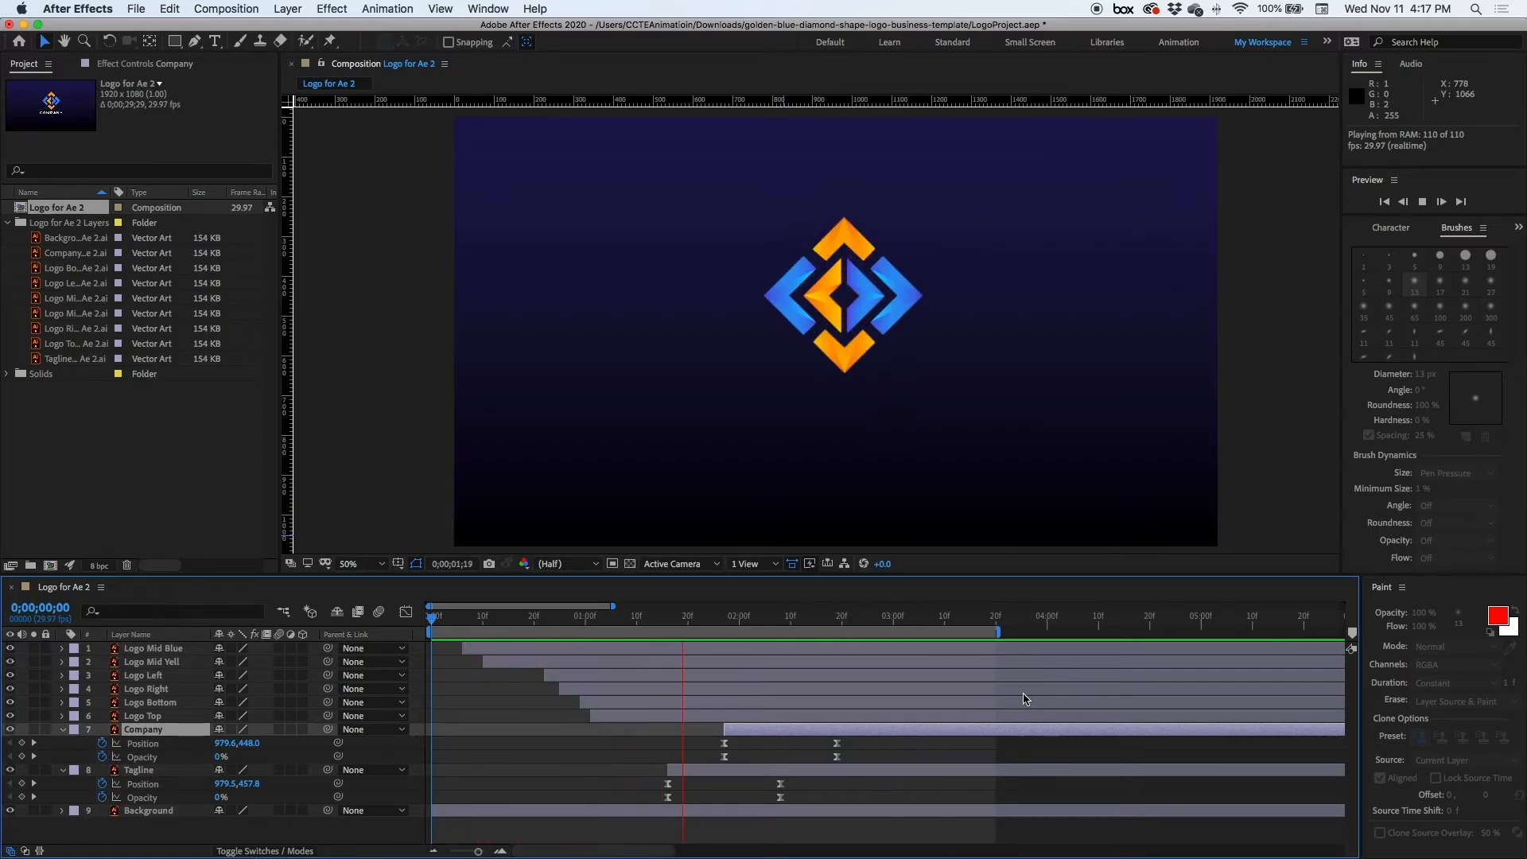
key("space")
- Select the six logo layers from Logo Top up to Logo Mid Blue and show their keyframed properties
left_click(665, 716)
left_click(641, 702, "shift")
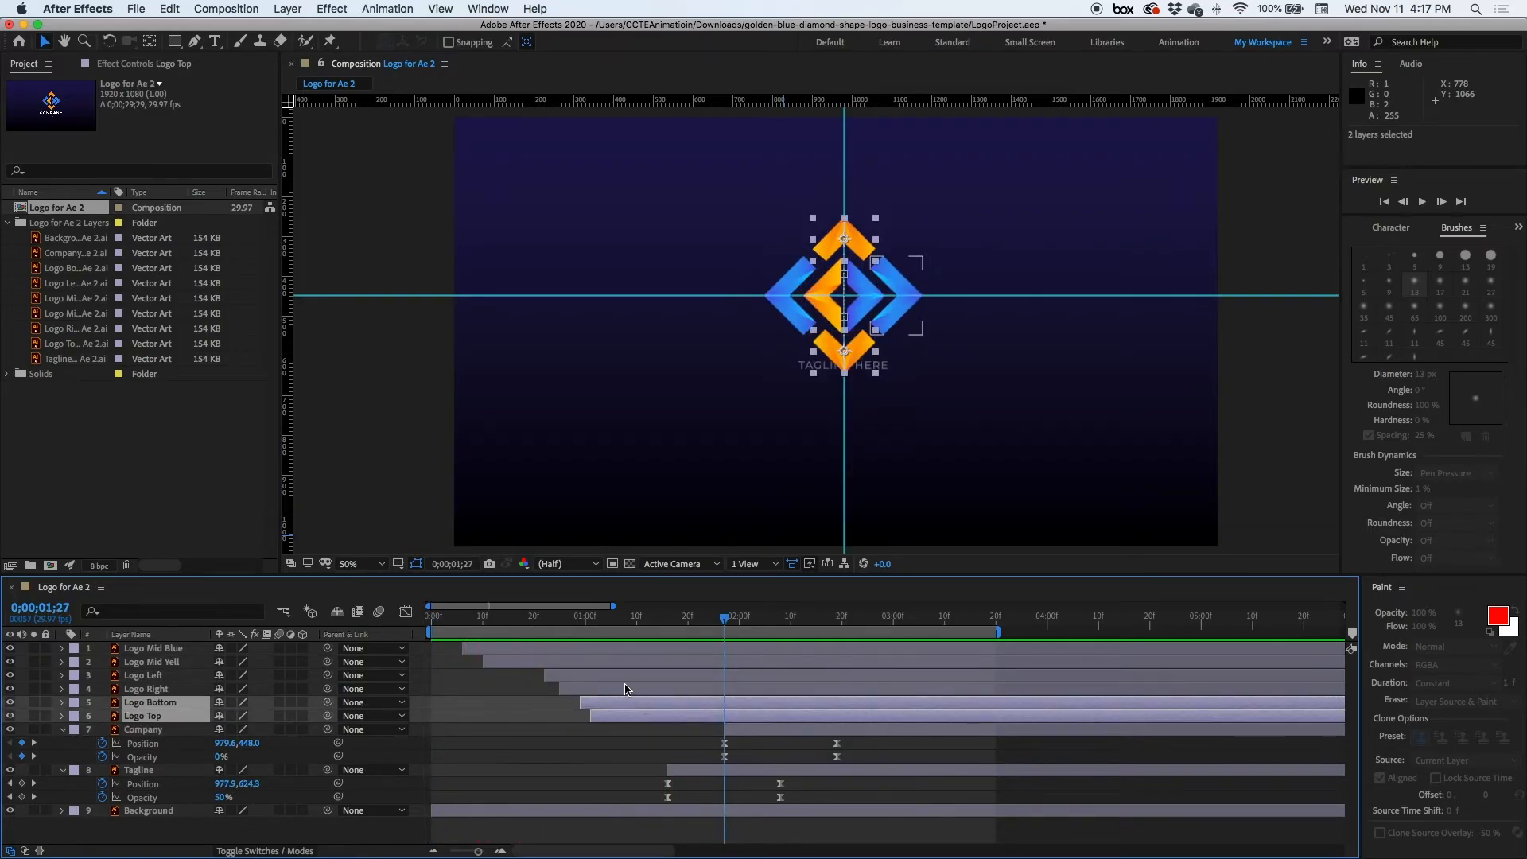
left_click(627, 689, "shift")
left_click(614, 677, "shift")
left_click(591, 661, "shift")
left_click(606, 648, "shift")
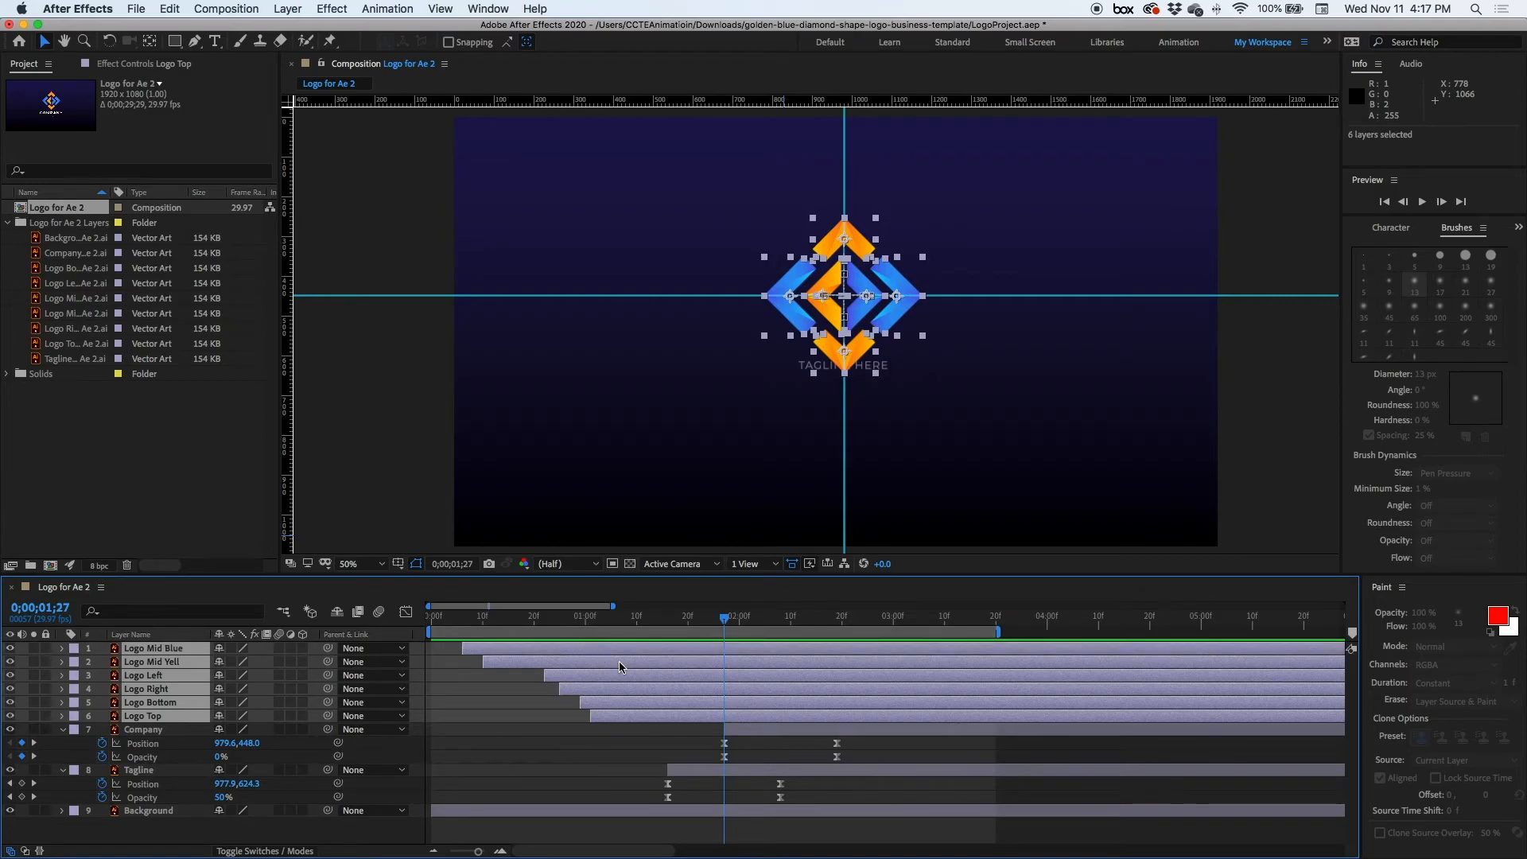
key("u")
- Apply Easy Ease to the Position and Opacity keyframes of the six selected logo layers
scroll(619, 661, "down", 1)
left_click_drag(450, 659, 722, 822)
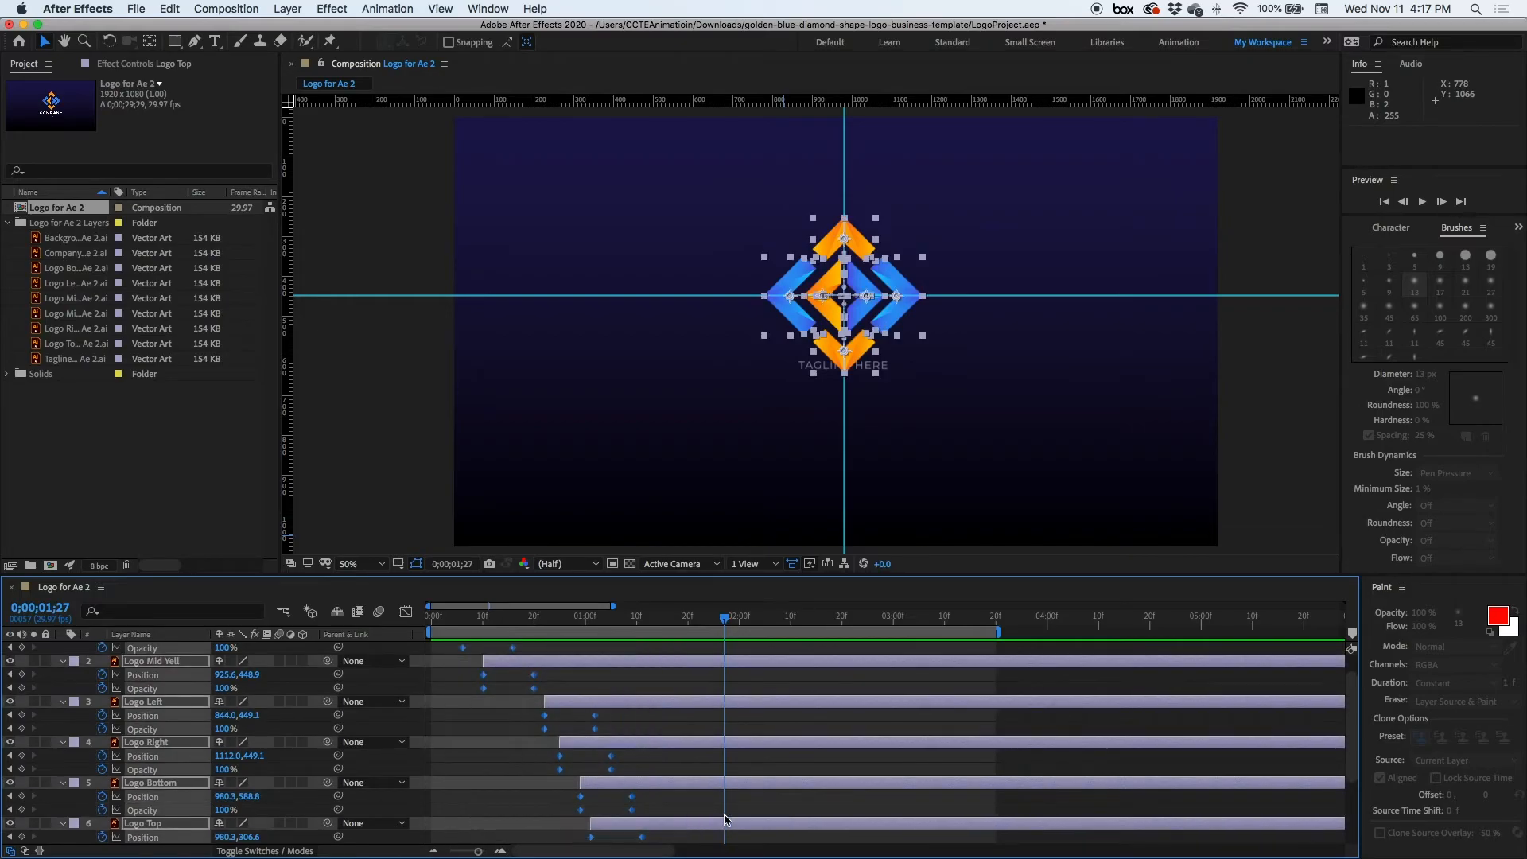
scroll(1117, 749, "down", 2)
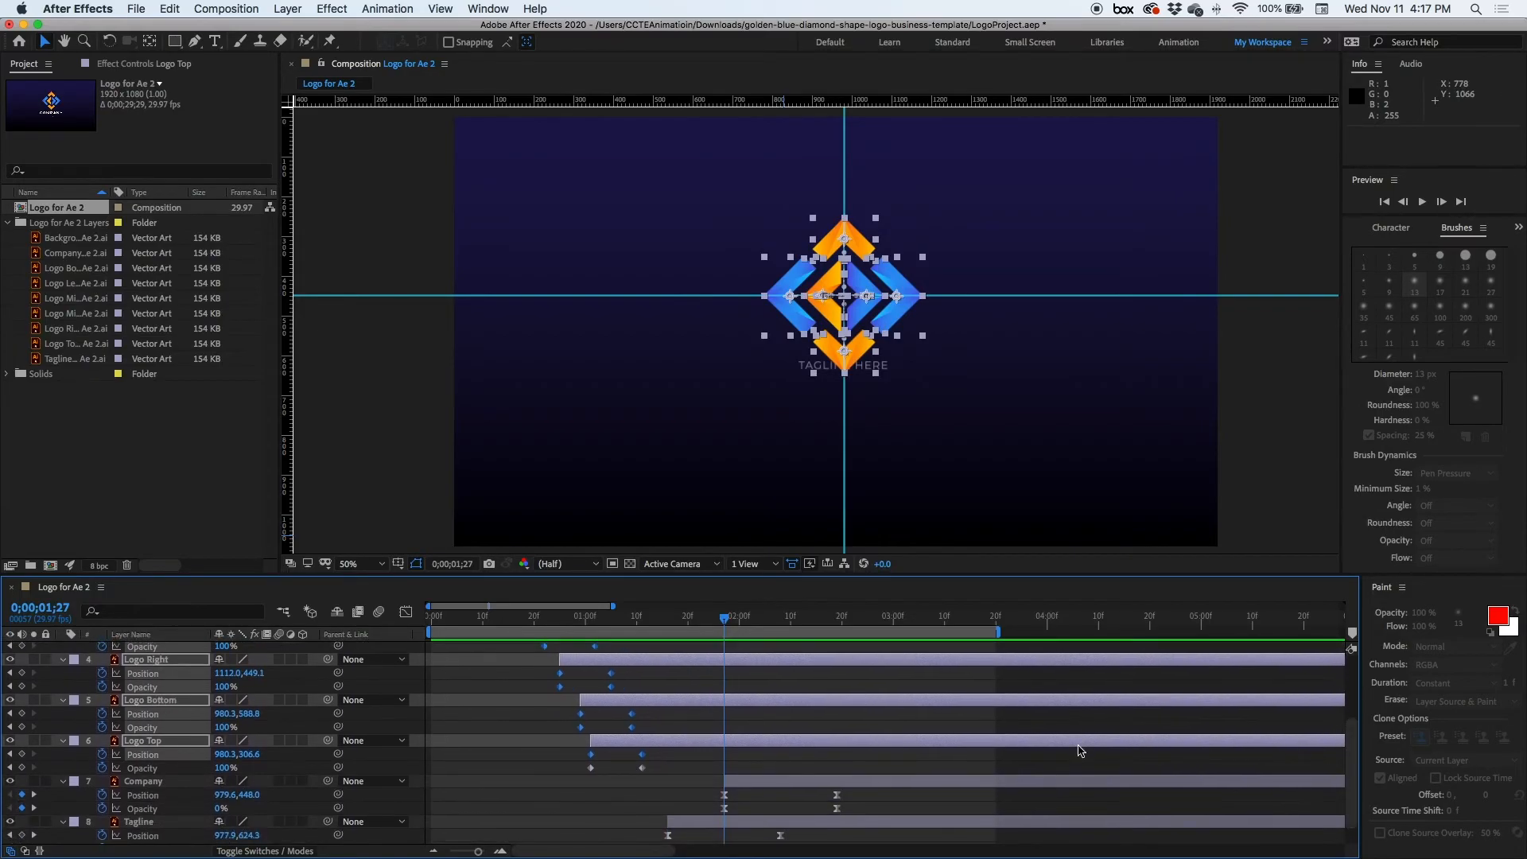
left_click_drag(652, 783, 583, 768)
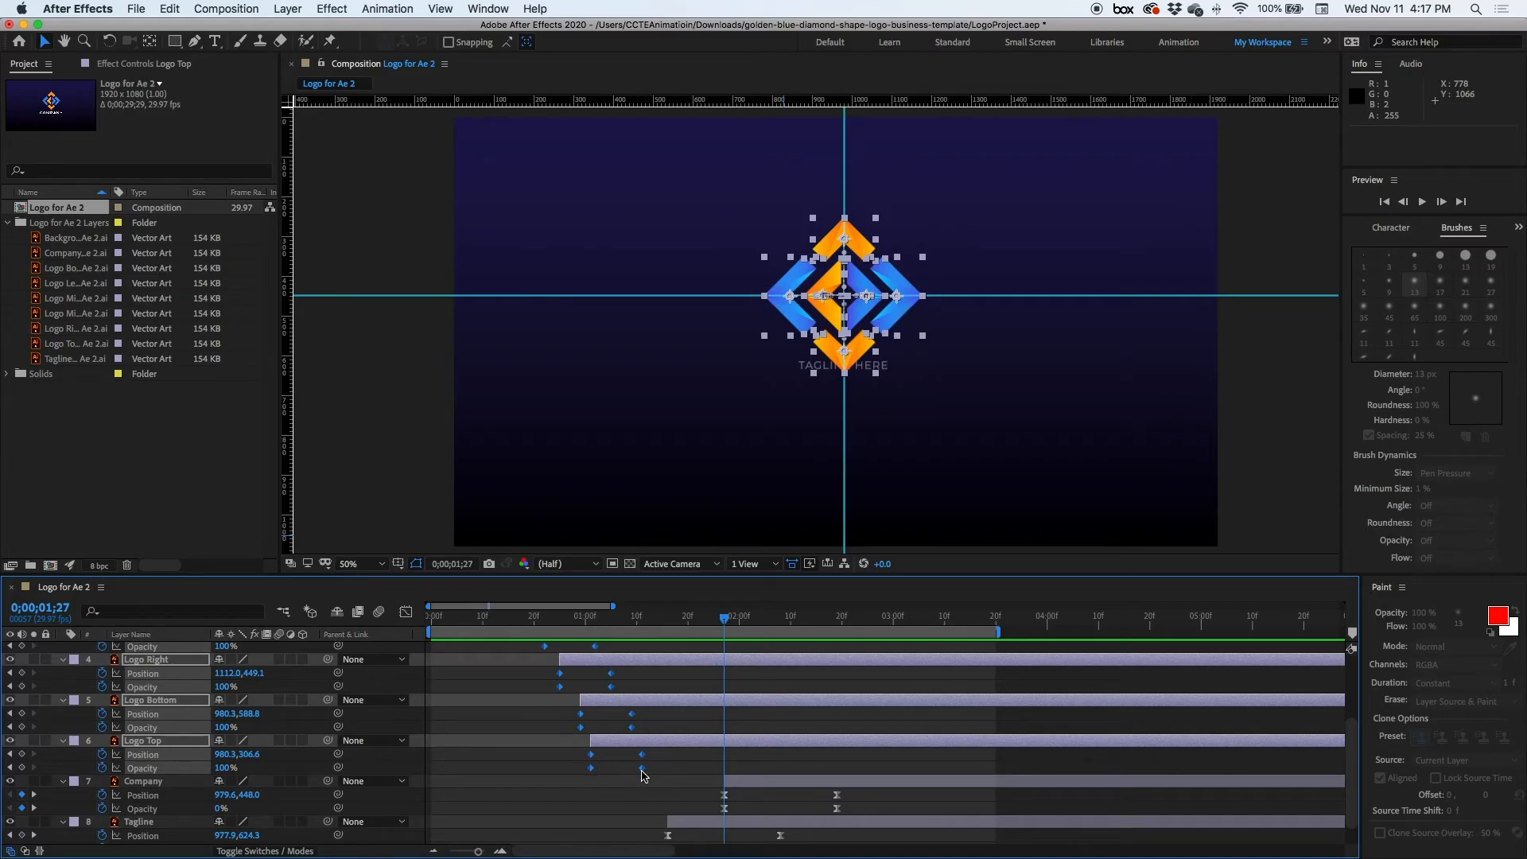
right_click(644, 776)
mouse_move(733, 842)
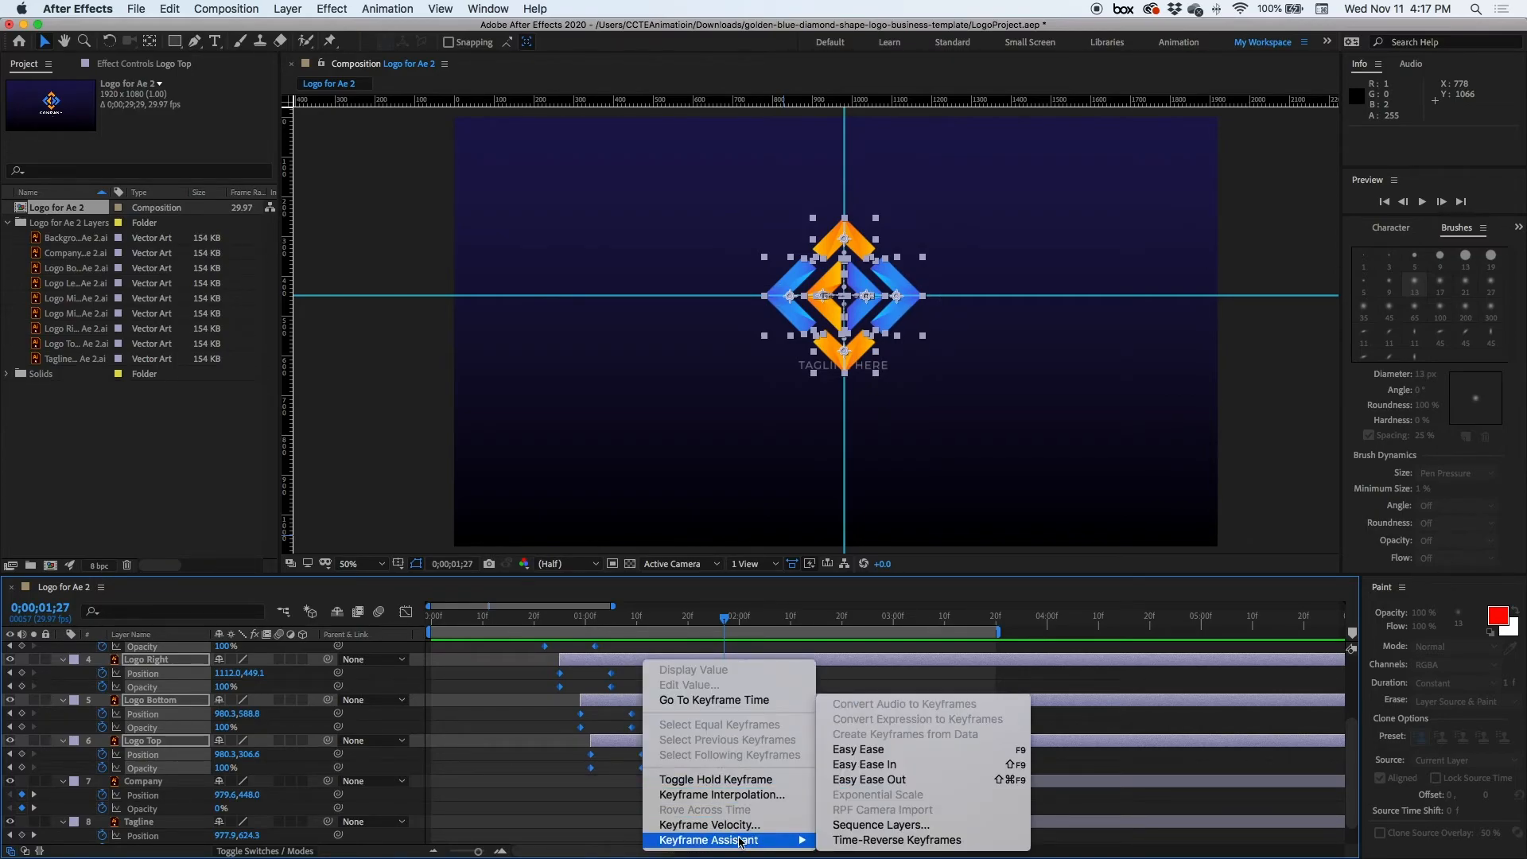
left_click(874, 752)
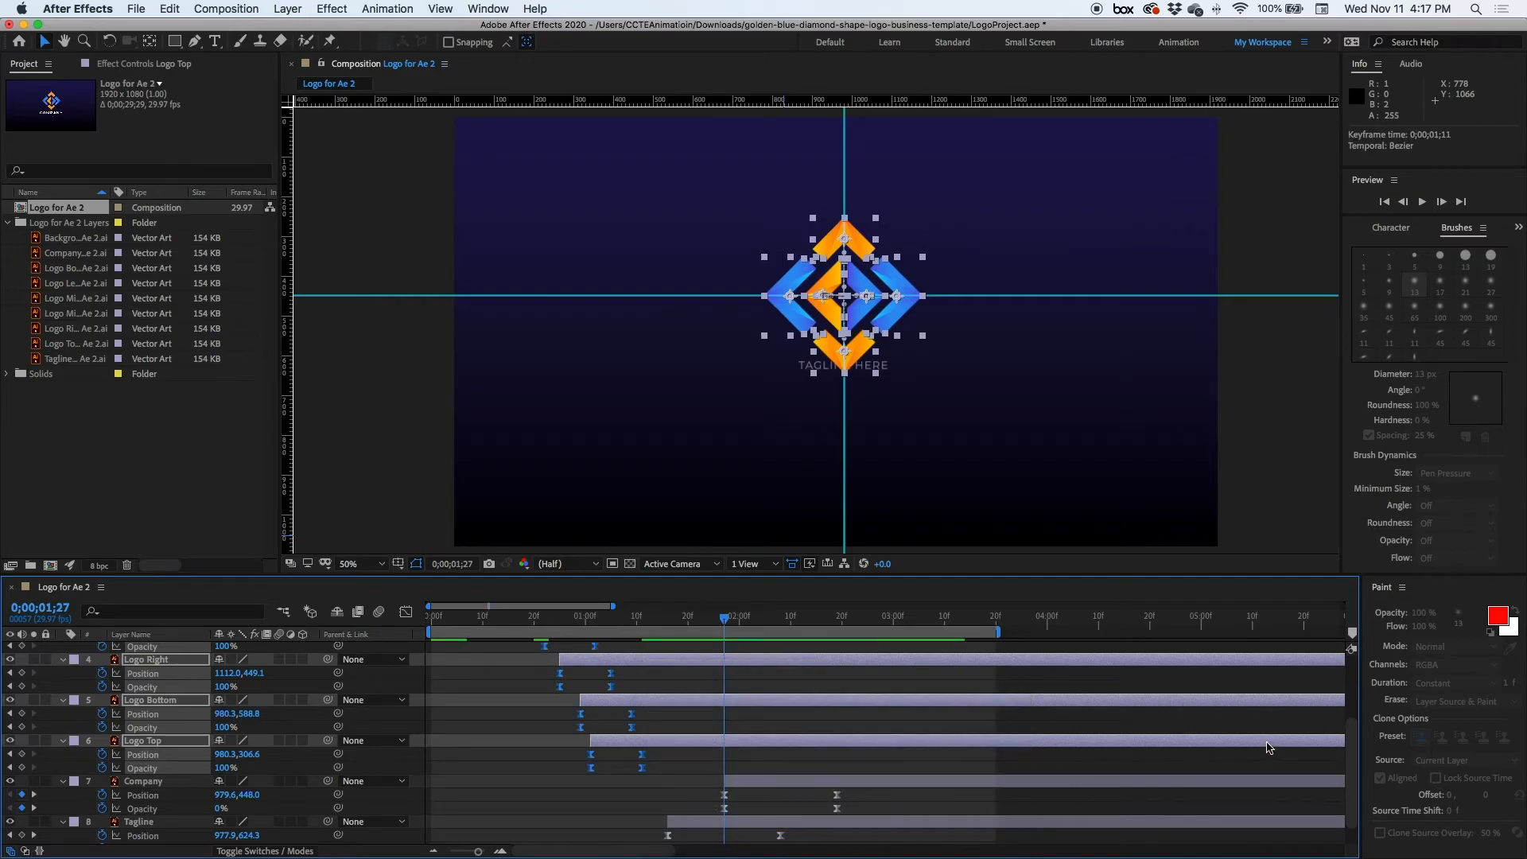
- Apply Easy Ease to both Position keyframes of the Logo Mid Blue layer
left_click_drag(1358, 764, 1357, 695)
left_click_drag(538, 658, 450, 668)
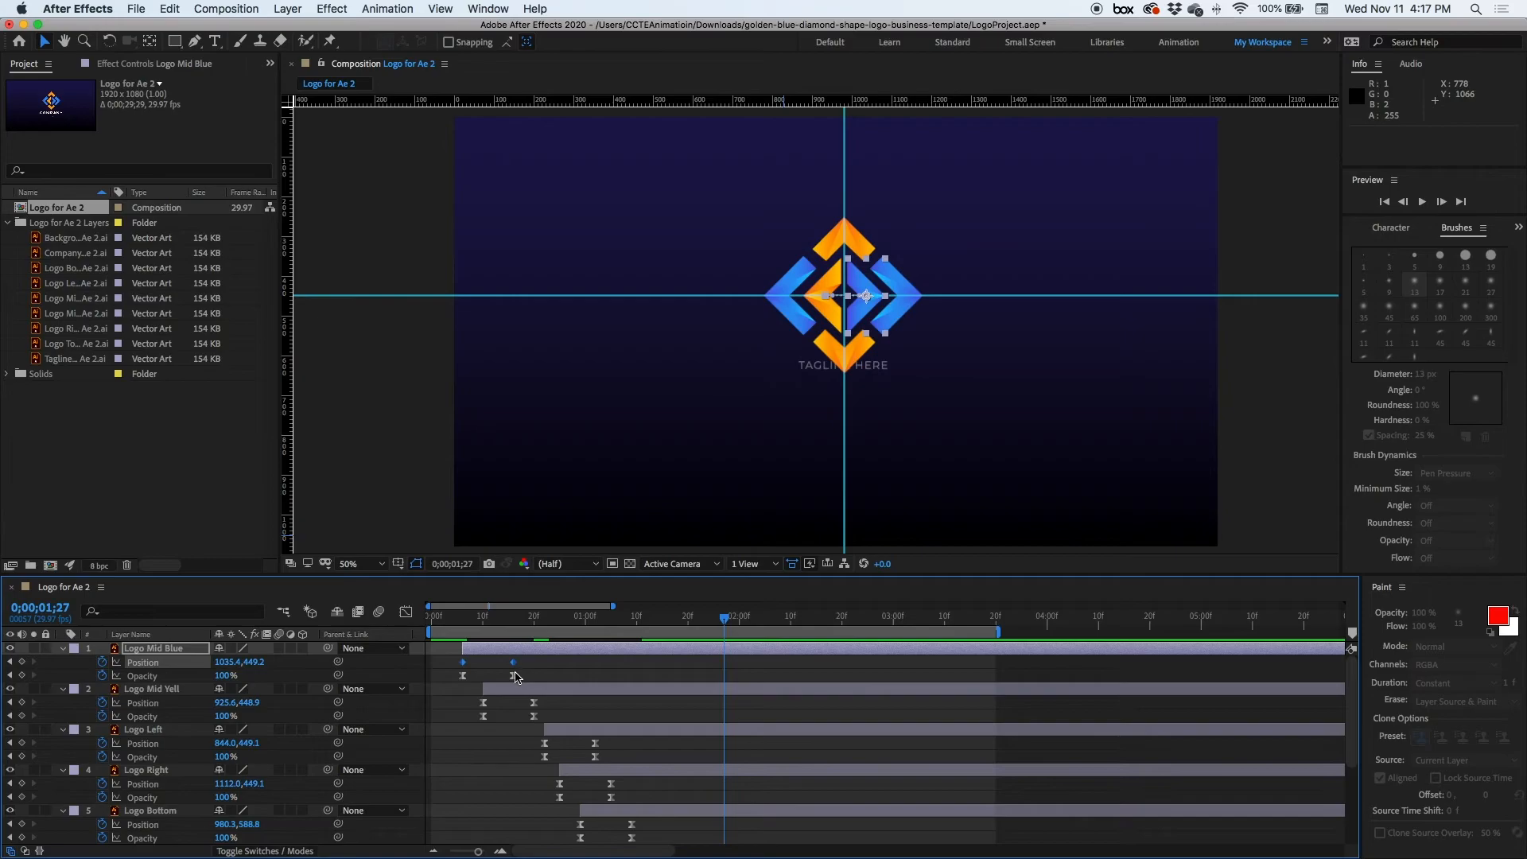
right_click(513, 662)
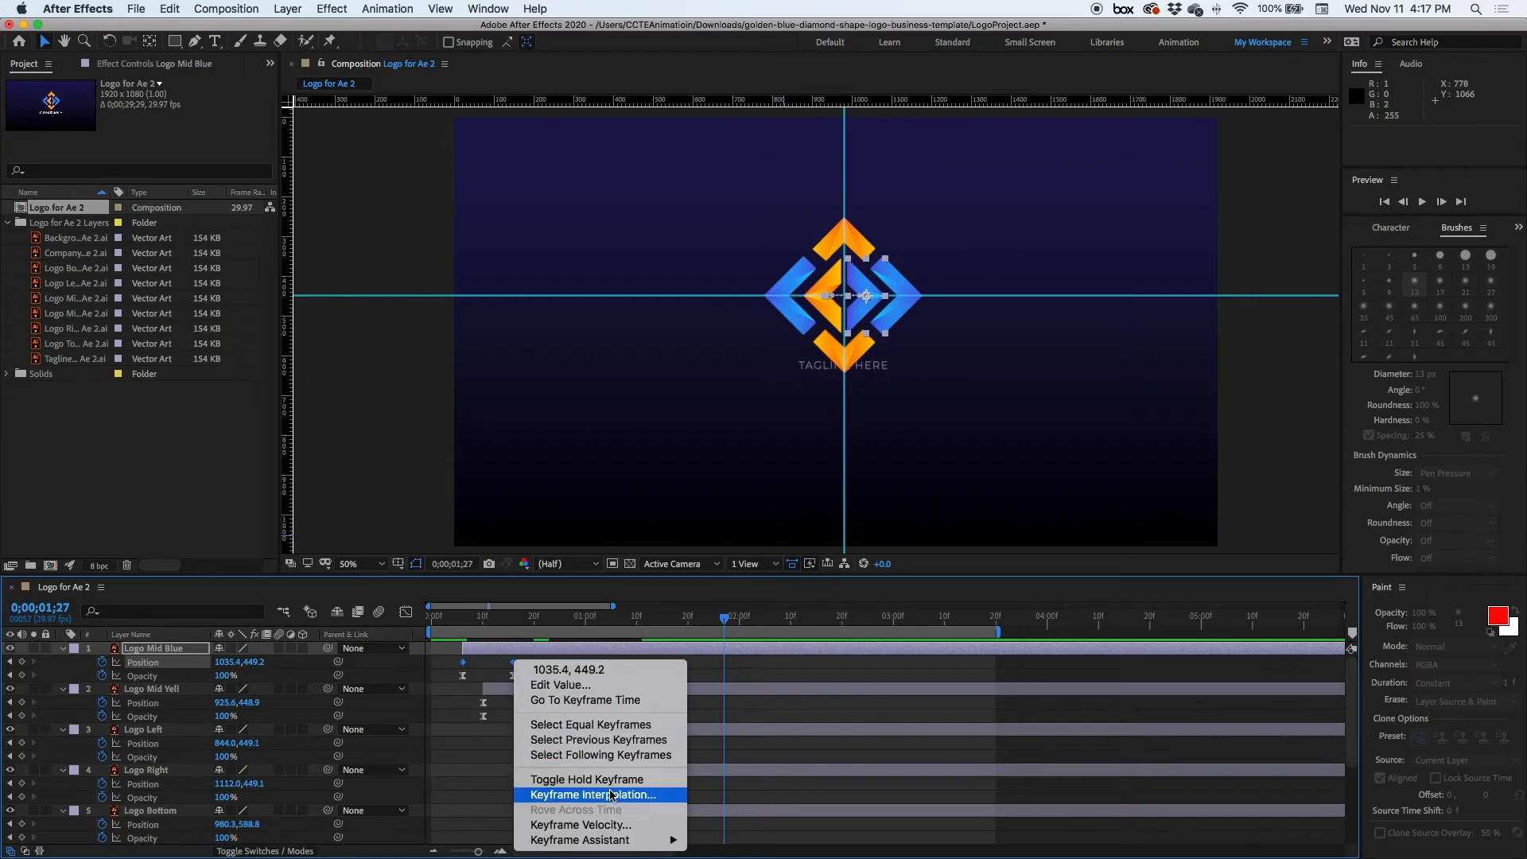
mouse_move(668, 840)
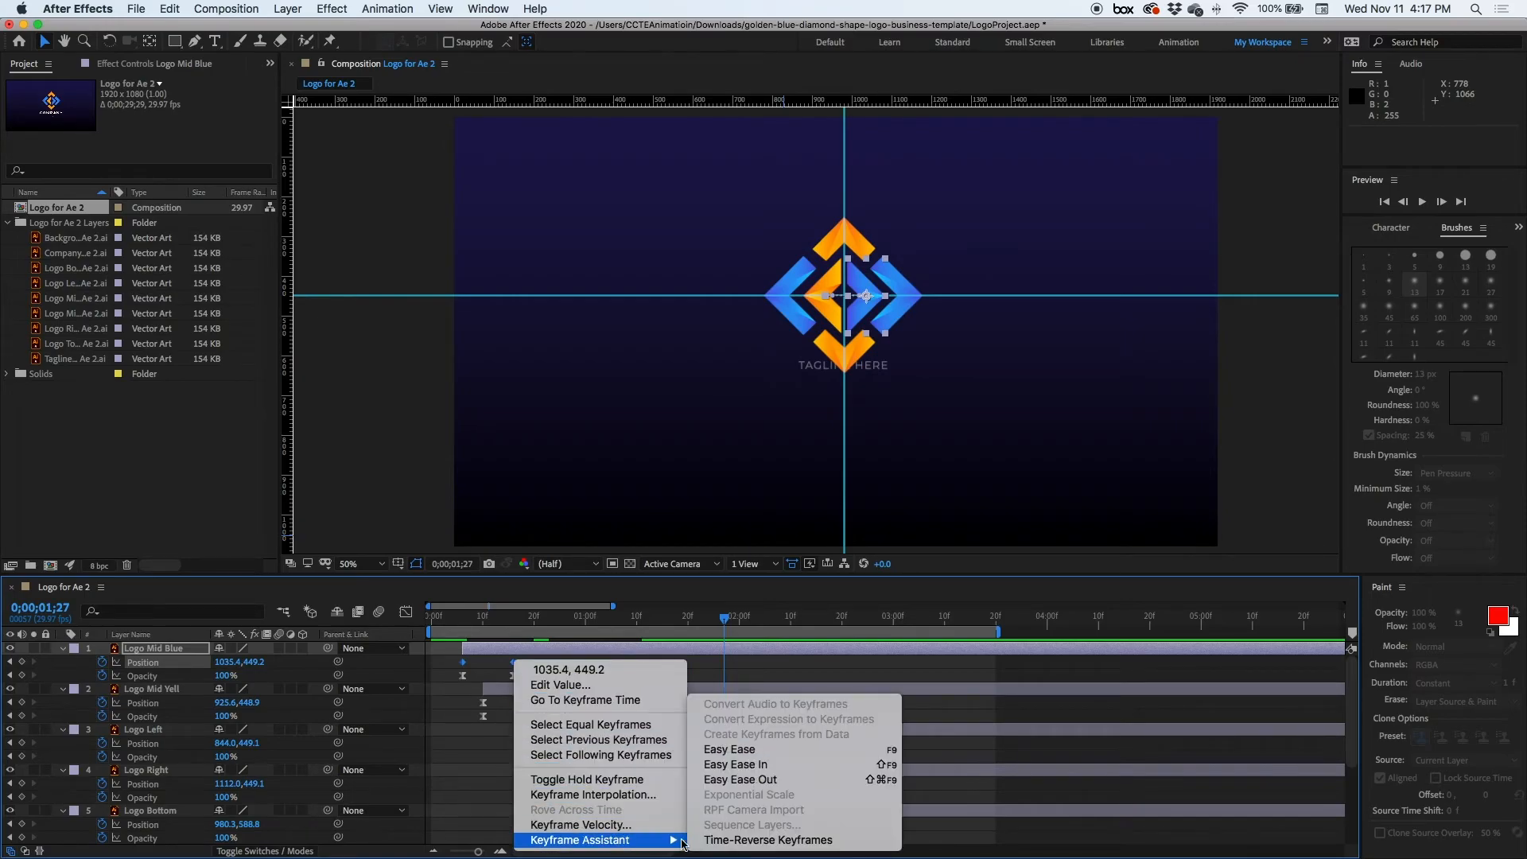
left_click(732, 751)
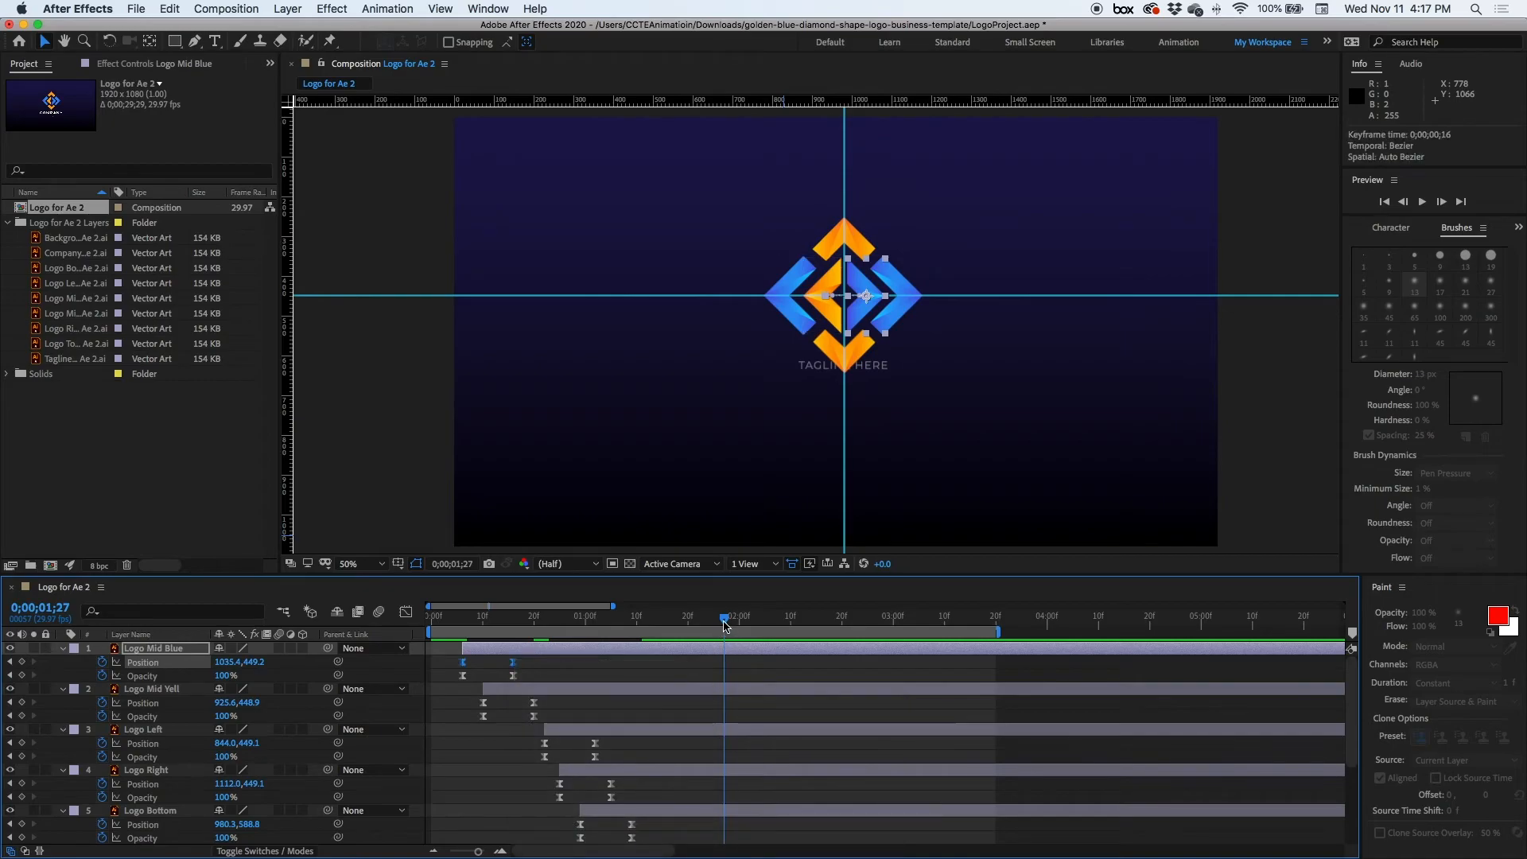
- Collapse the keyframed properties of the layers from Logo Mid Blue to Logo Bottom and preview the animation from the beginning
key("Home")
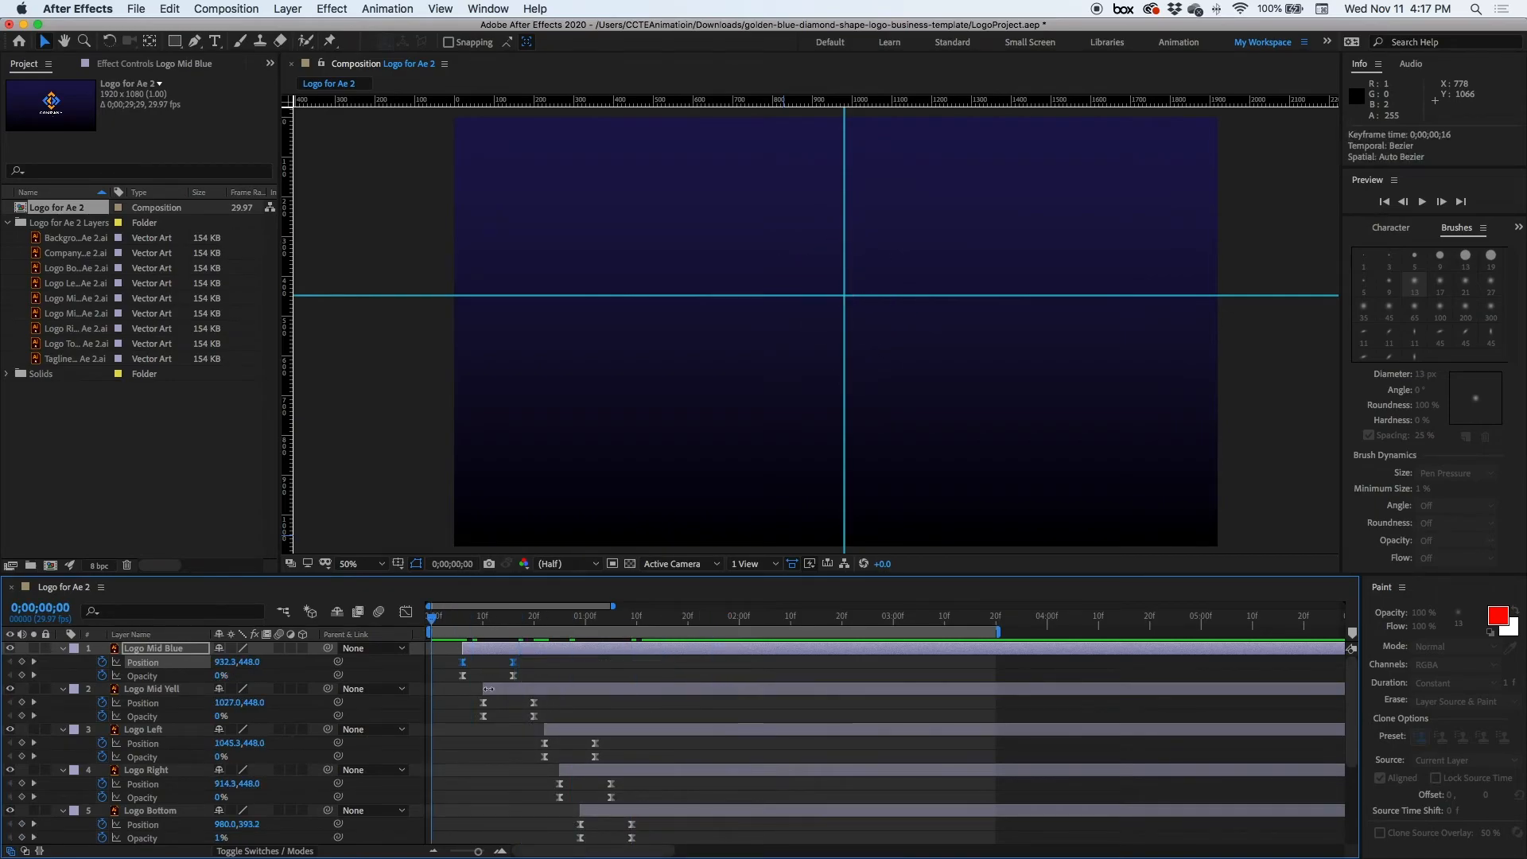
left_click(756, 648)
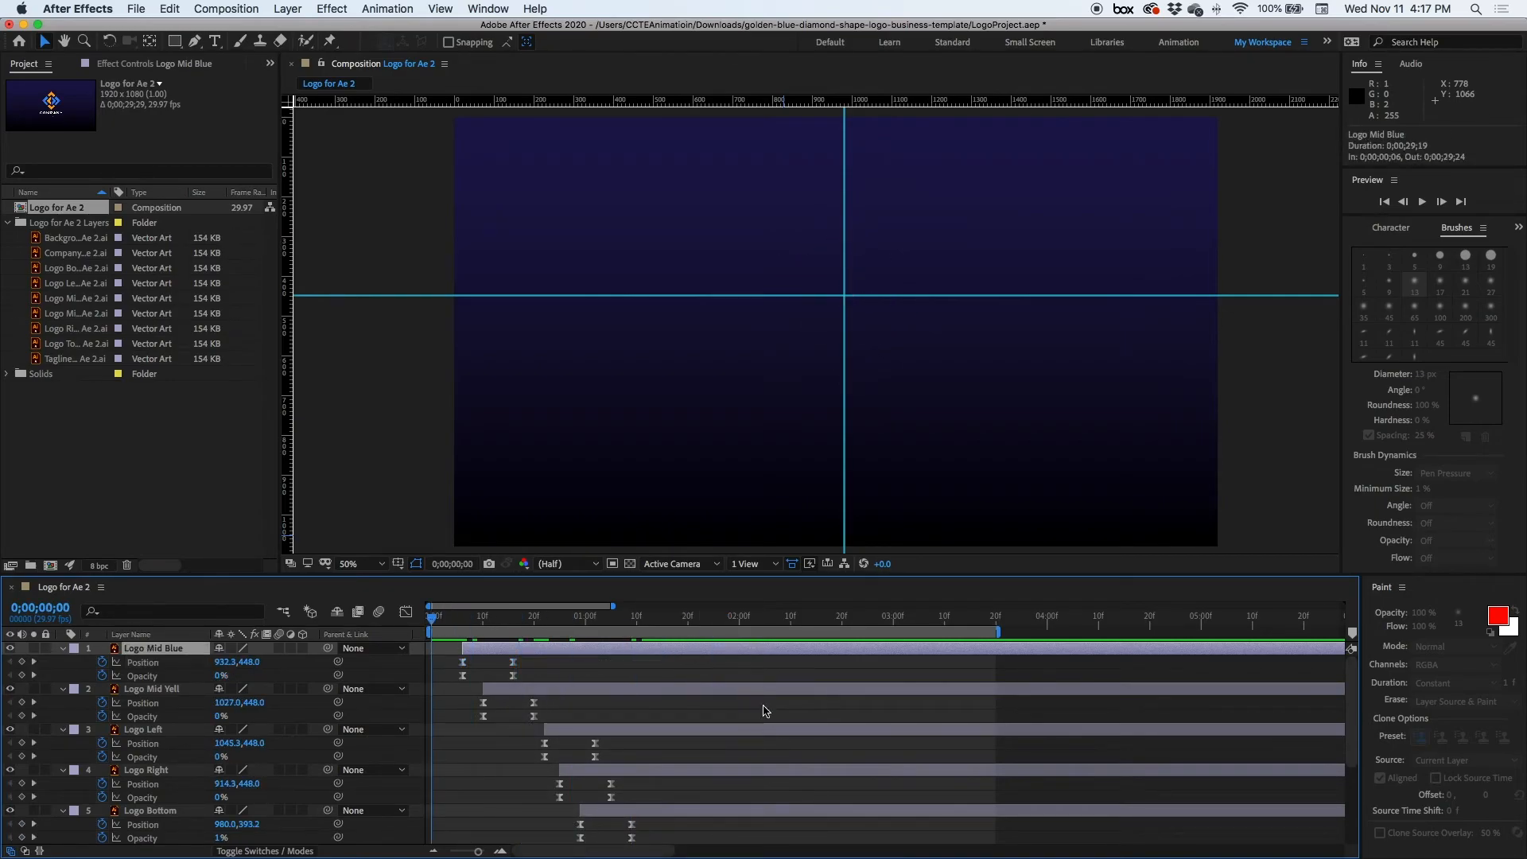
left_click(782, 813, "shift")
key("u")
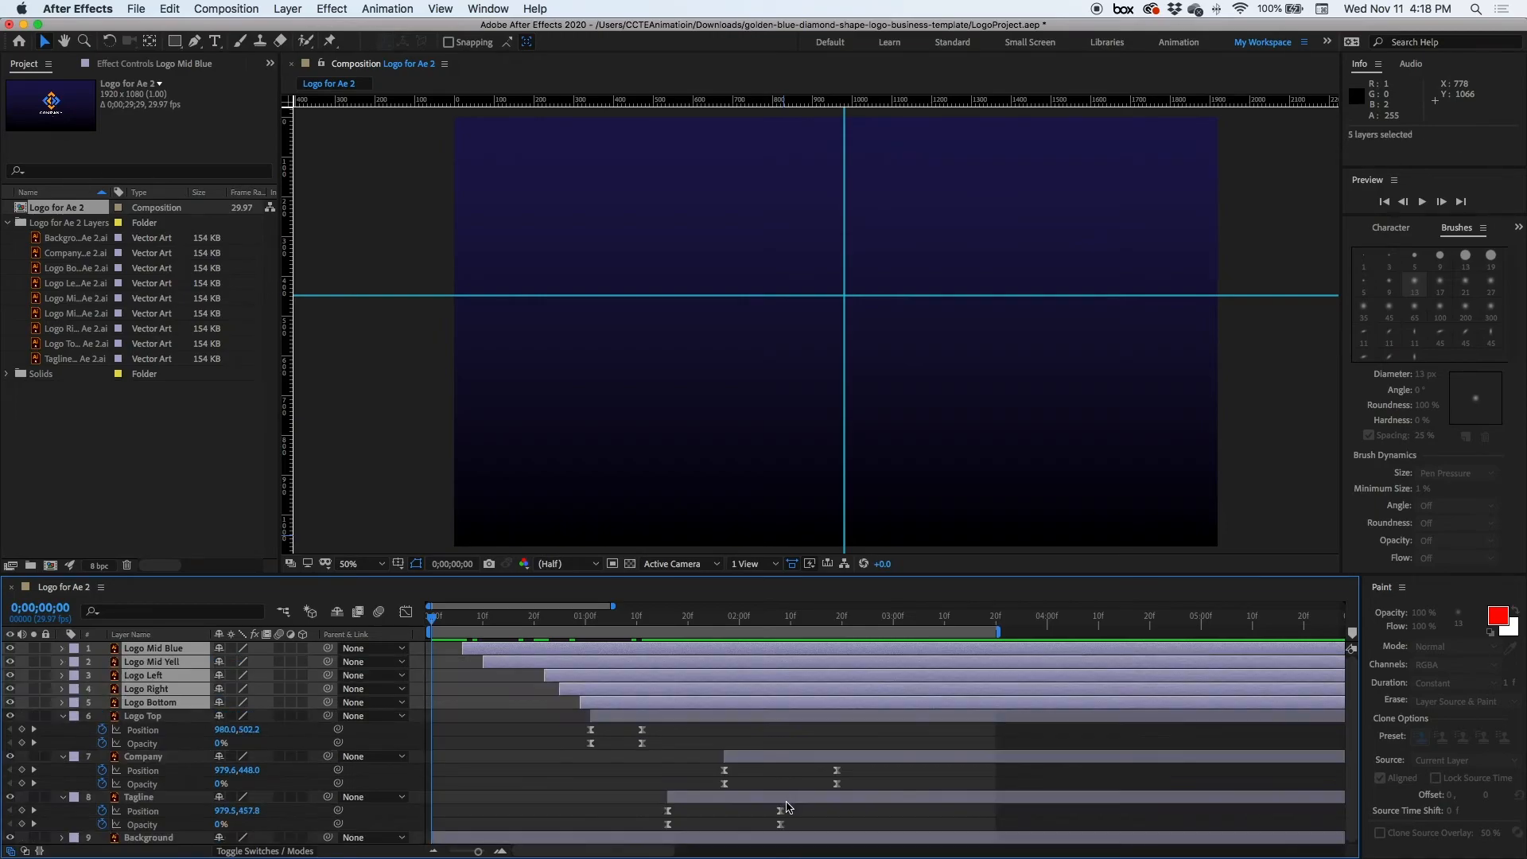
left_click(759, 716)
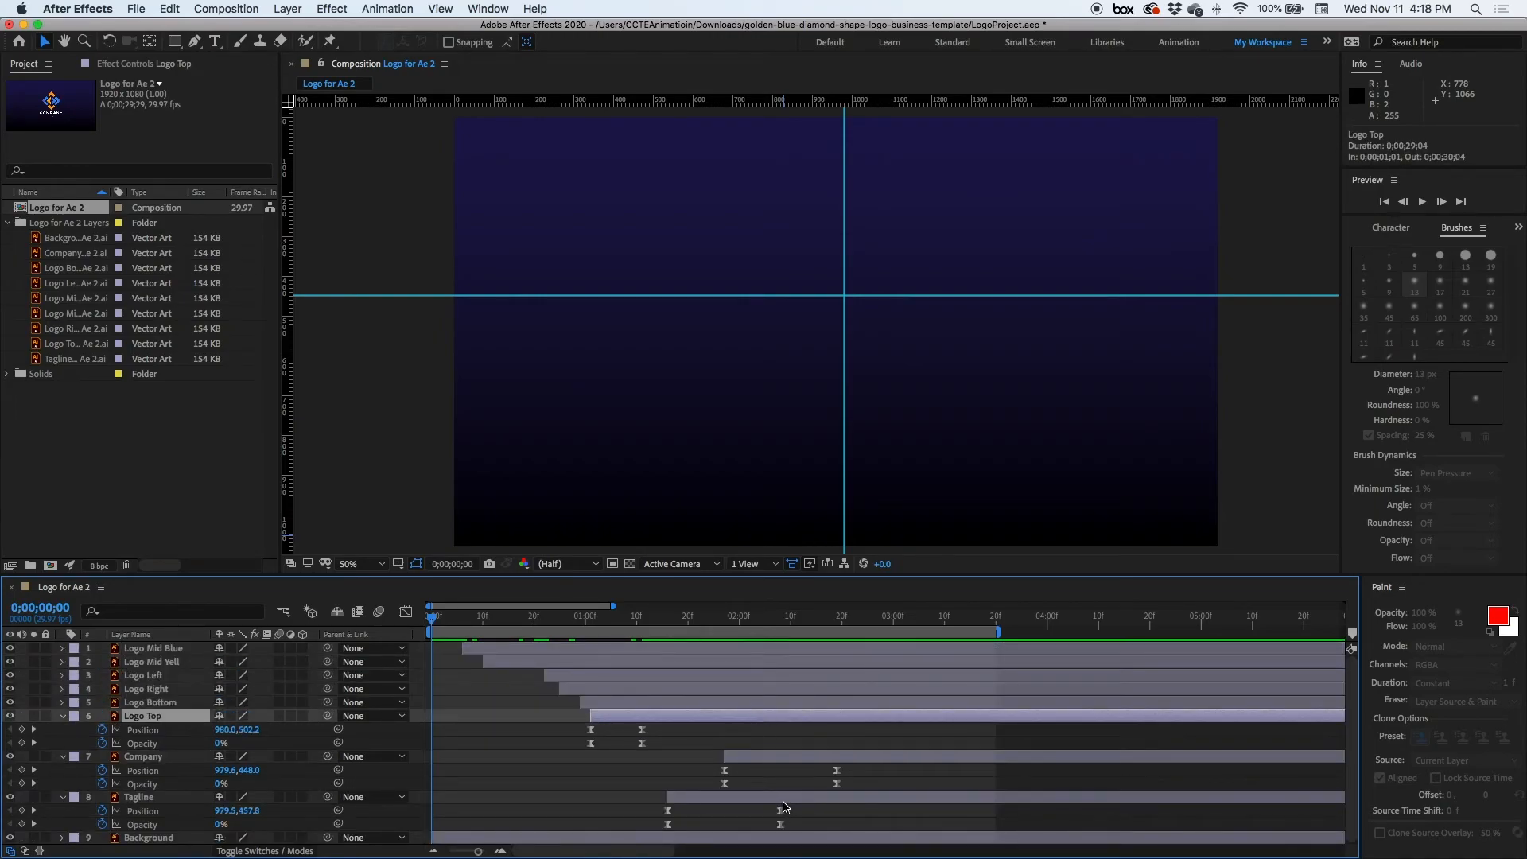
key("space")
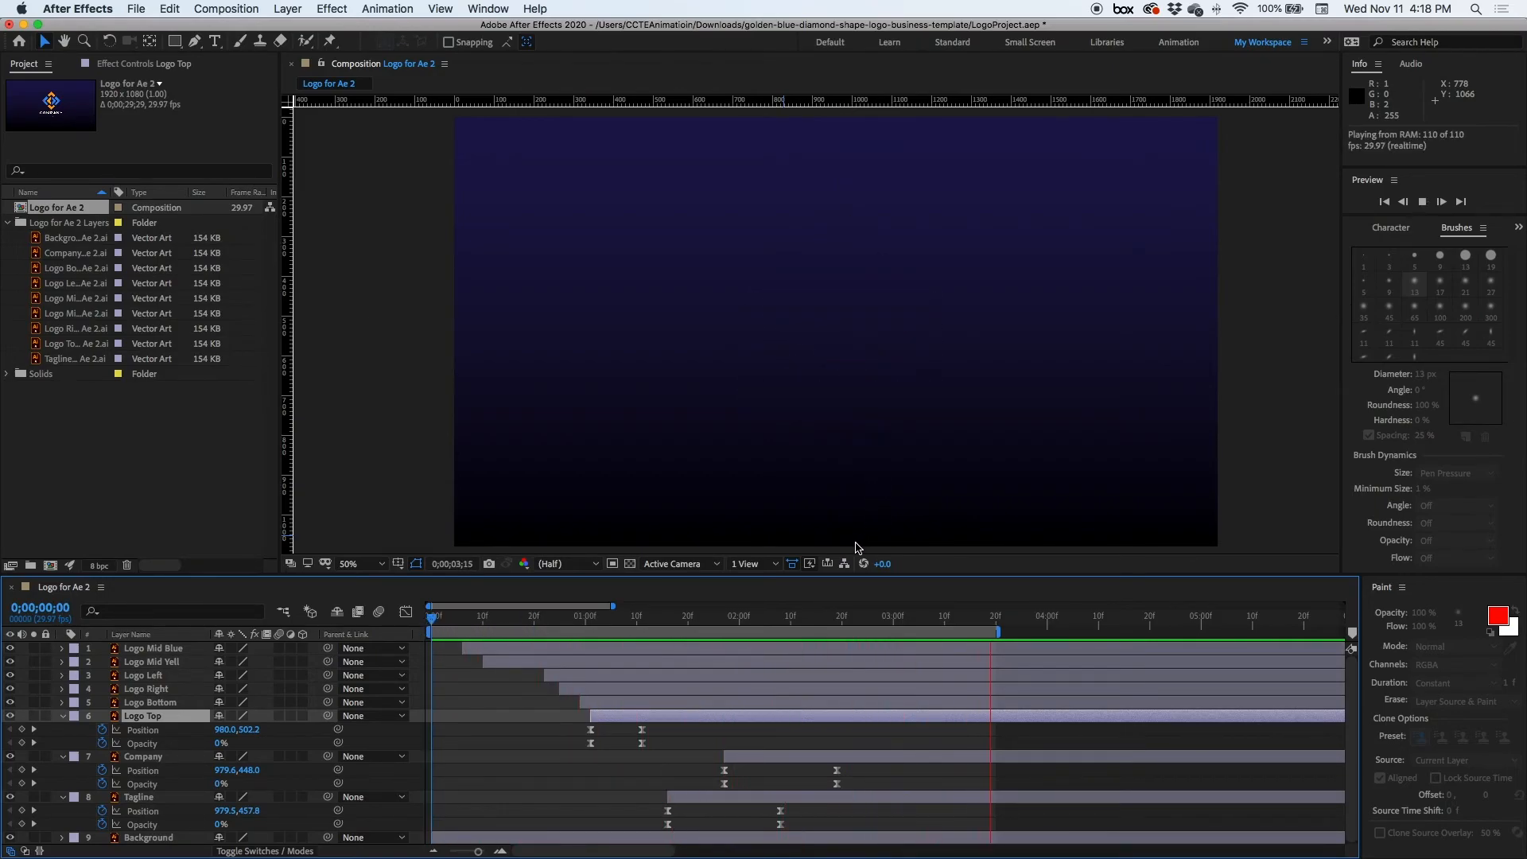
left_click(853, 296)
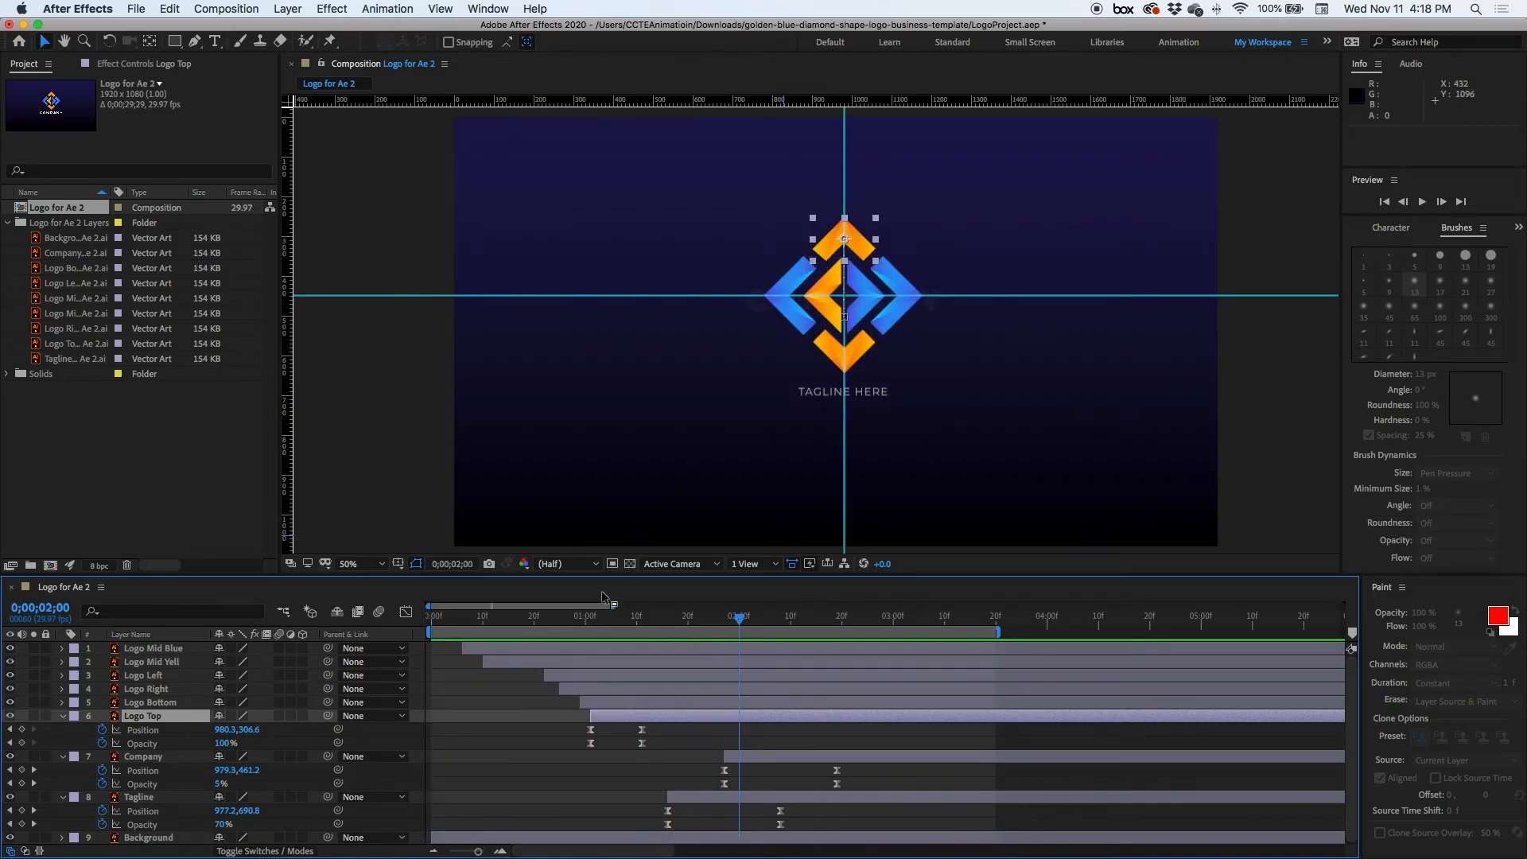
- Start Logo Right together with Logo Left at 0;00;00;22 and Logo Top with Logo Bottom at 0;00;00;29, and preview
left_click(611, 680)
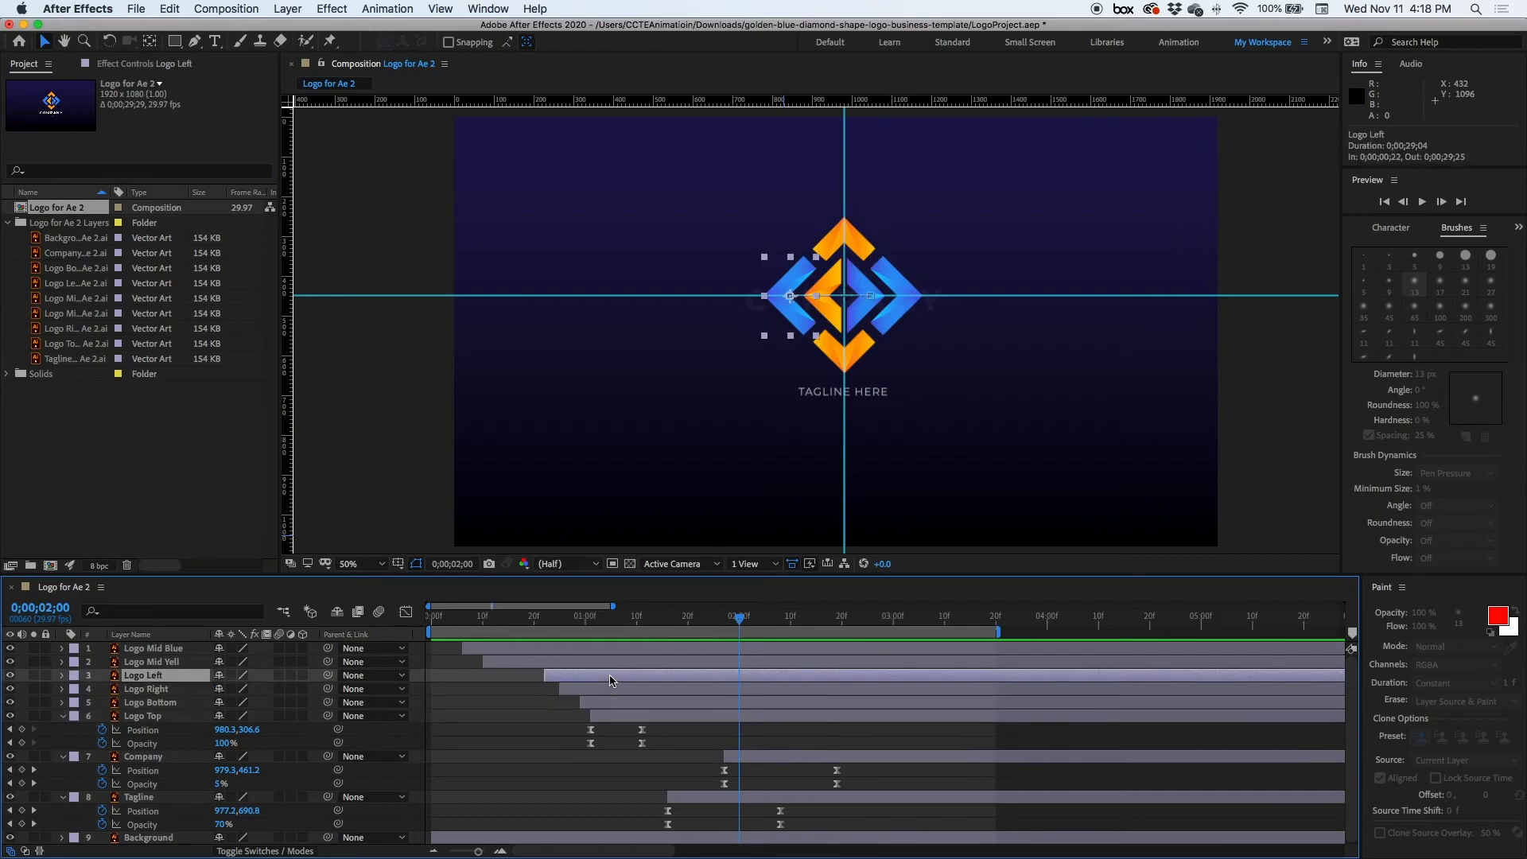
left_click(616, 690)
mouse_move(612, 692)
left_mouse_down()
mouse_move(599, 692)
mouse_move(607, 719)
left_mouse_up()
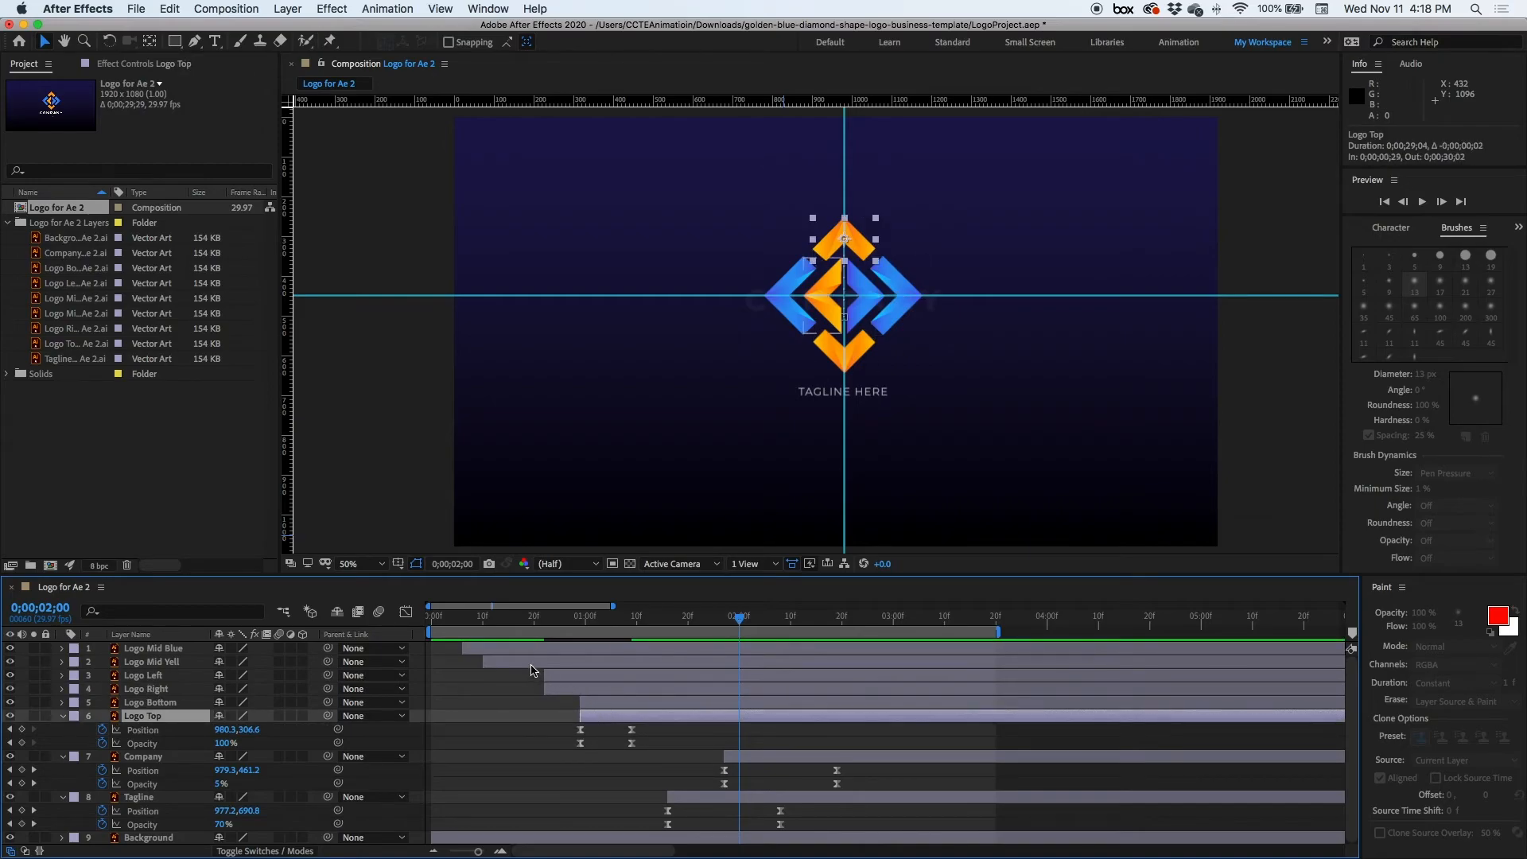
key("space")
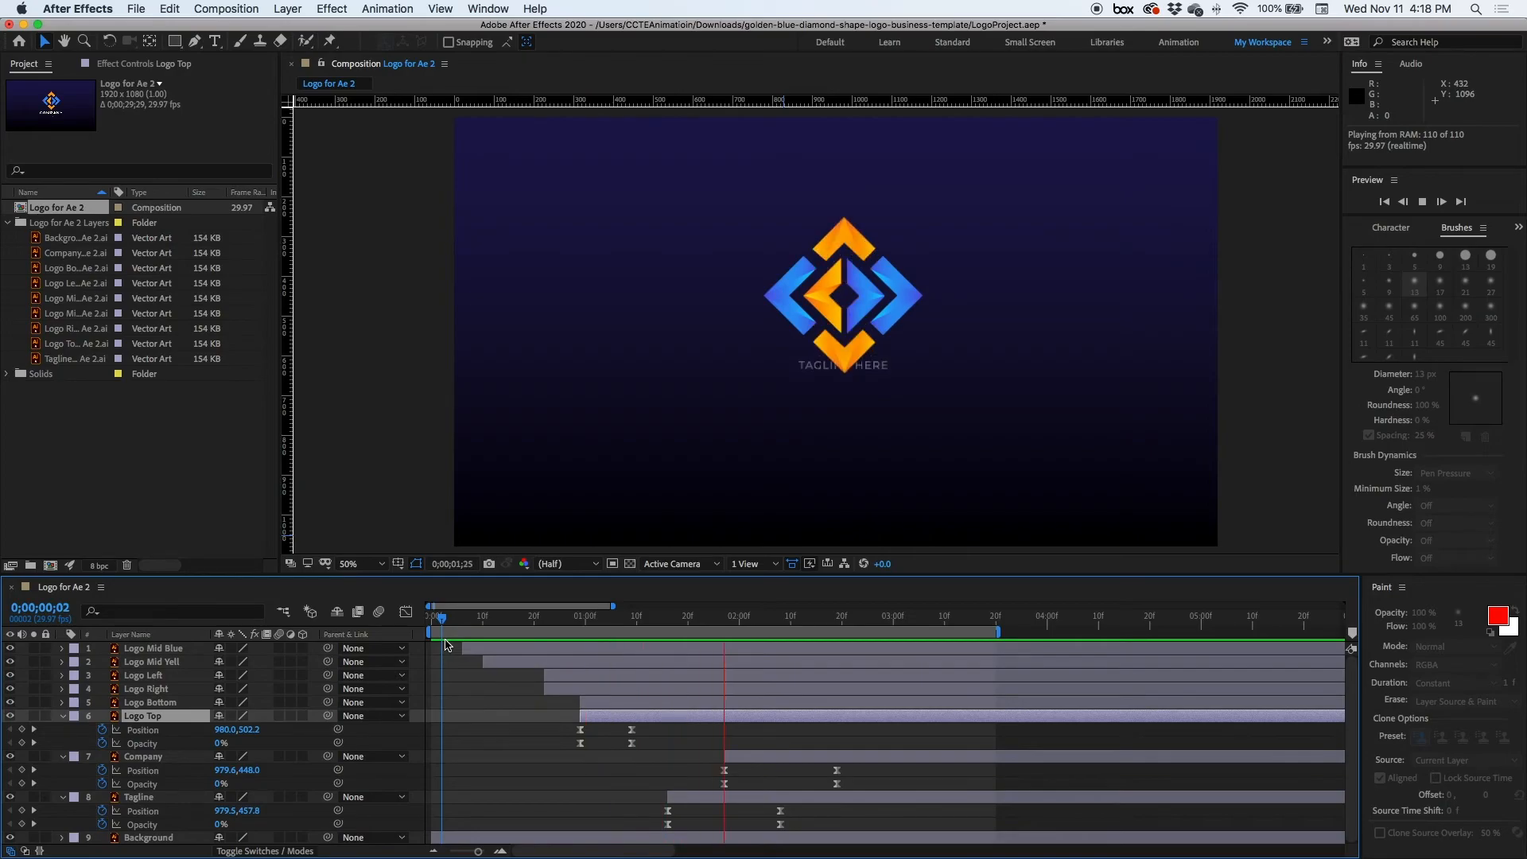
key("space")
- Start Logo Mid Yell together with Logo Mid Blue, and shift Logo Left and Logo Right earlier to about 0;00;00;15
left_click(515, 668)
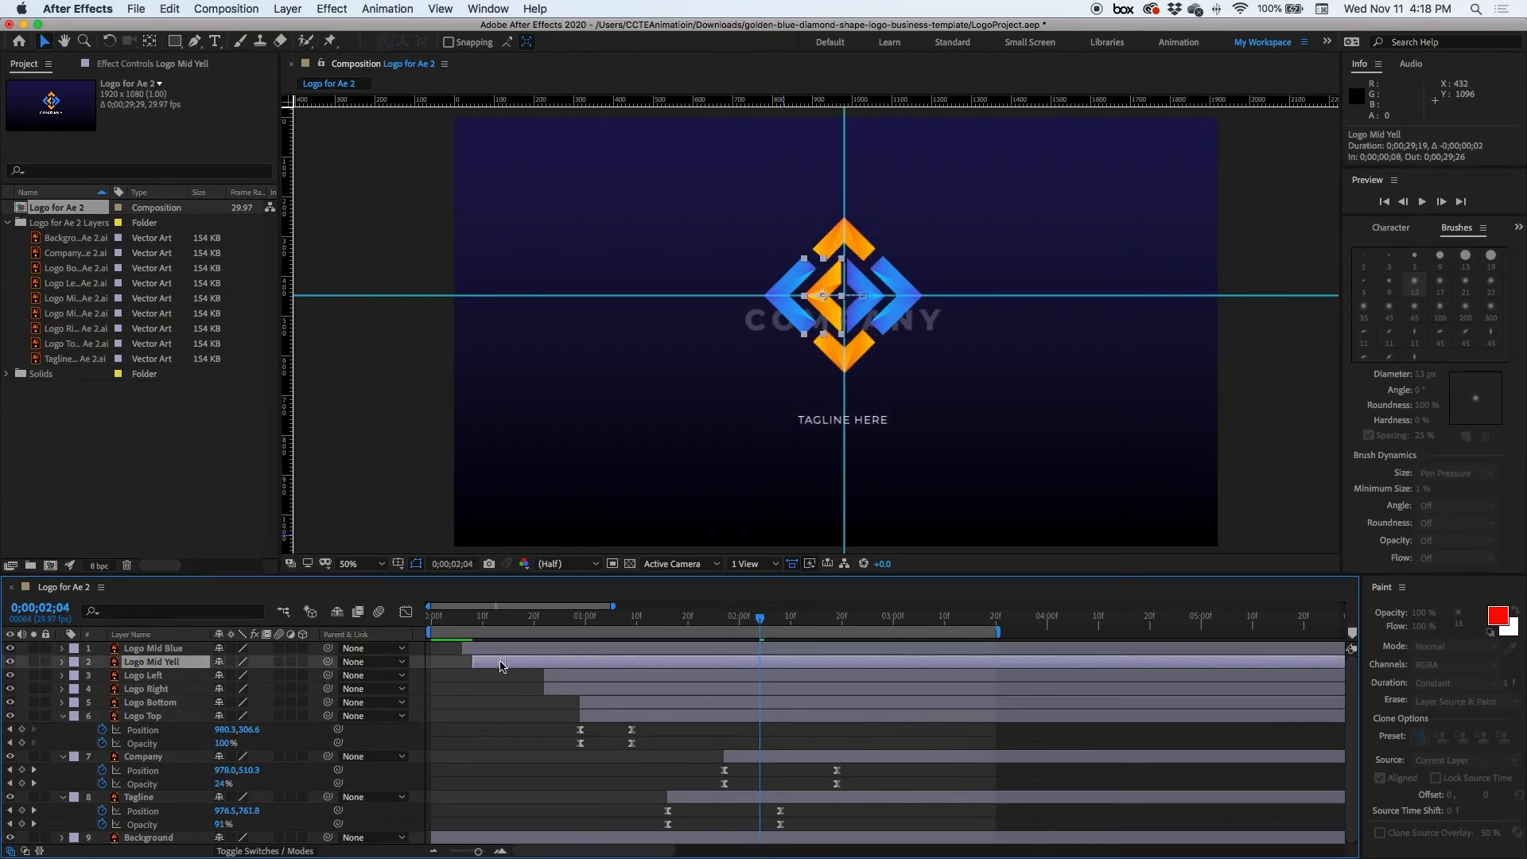
left_click(576, 675)
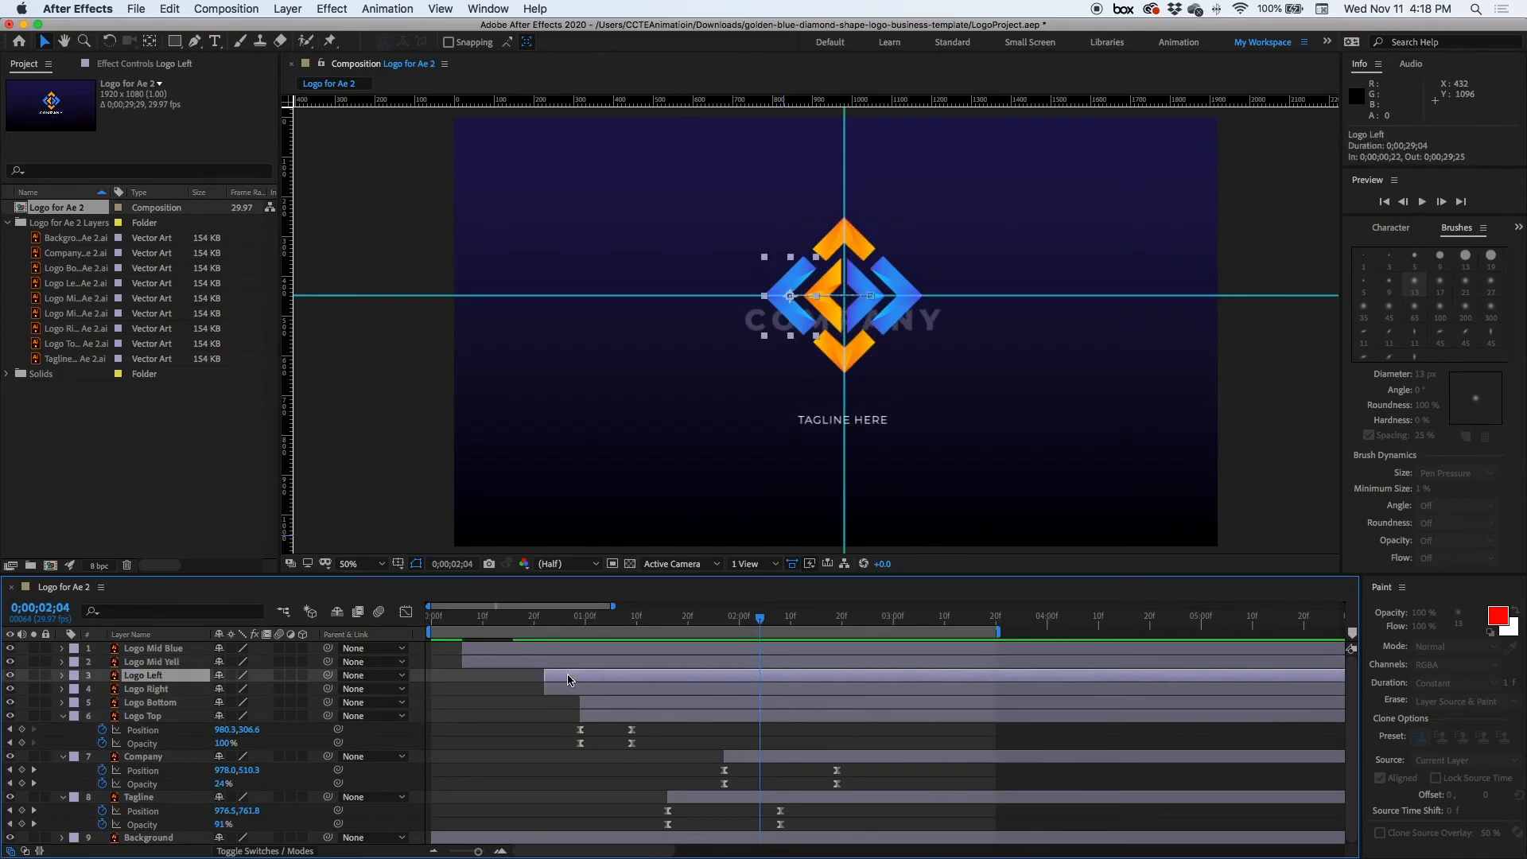
left_click(577, 689, "shift")
mouse_move(575, 685)
left_mouse_down()
mouse_move(539, 680)
mouse_move(589, 702)
mouse_move(576, 701)
left_mouse_up()
- Shift Logo Bottom and Logo Top earlier so both start at 0;00;00;23, and preview from the beginning
left_click(604, 705)
left_click(605, 716, "shift")
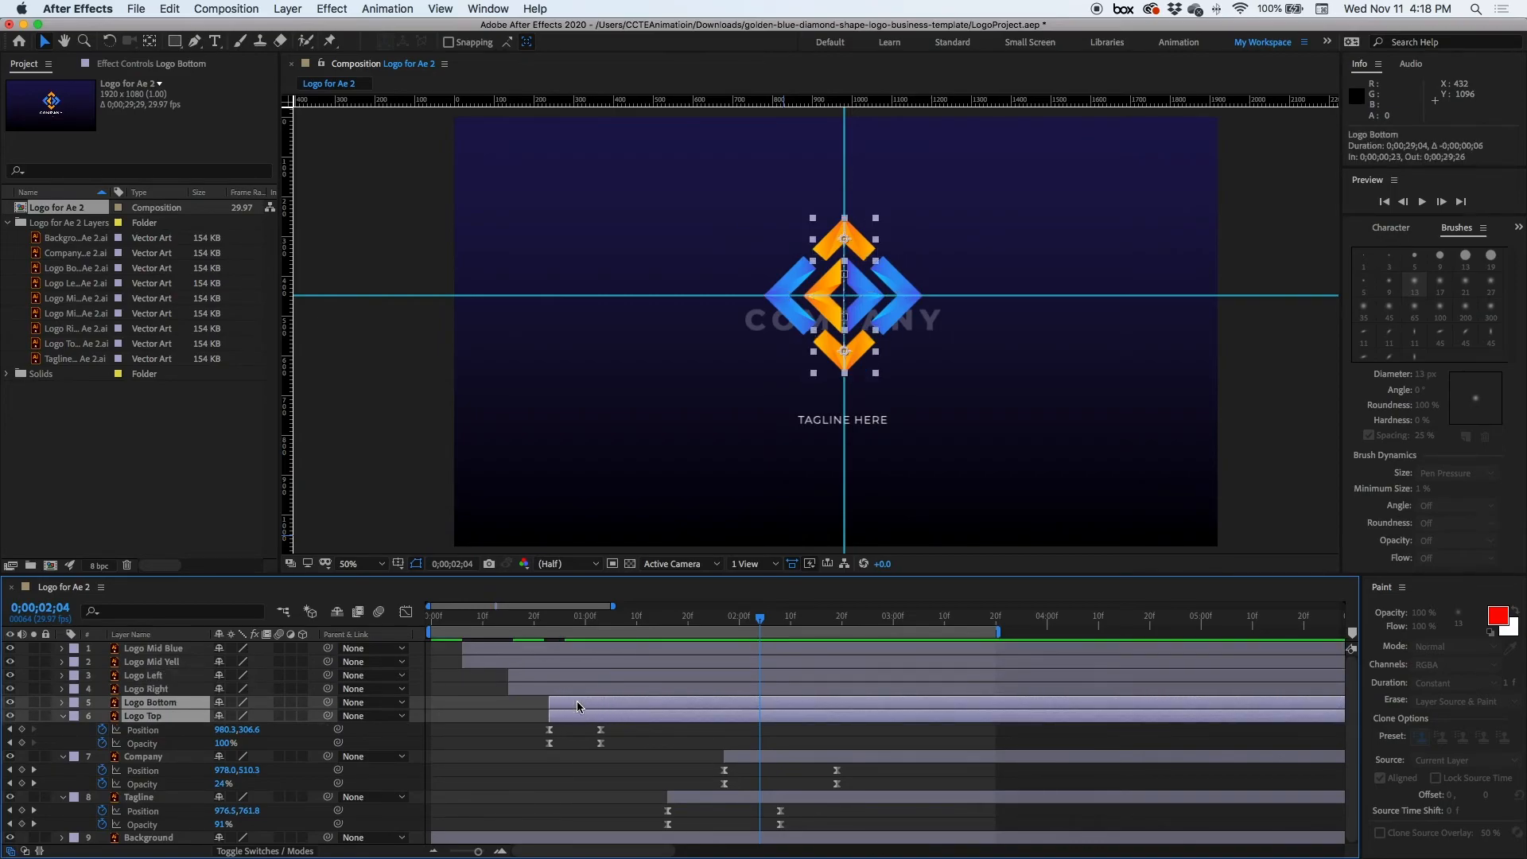
left_click_drag(506, 626, 434, 627)
key("space")
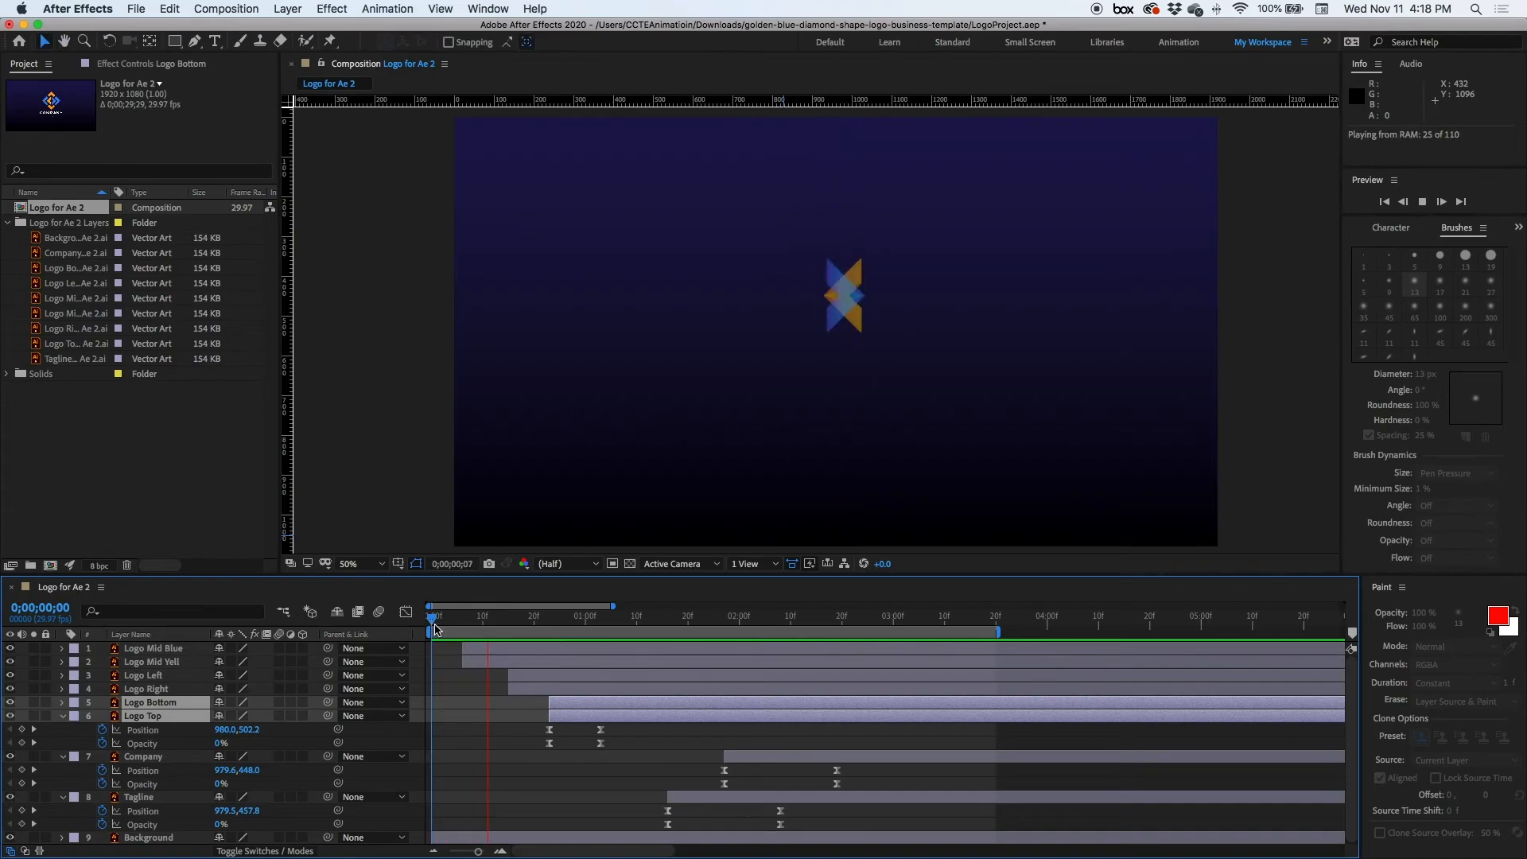
key("space")
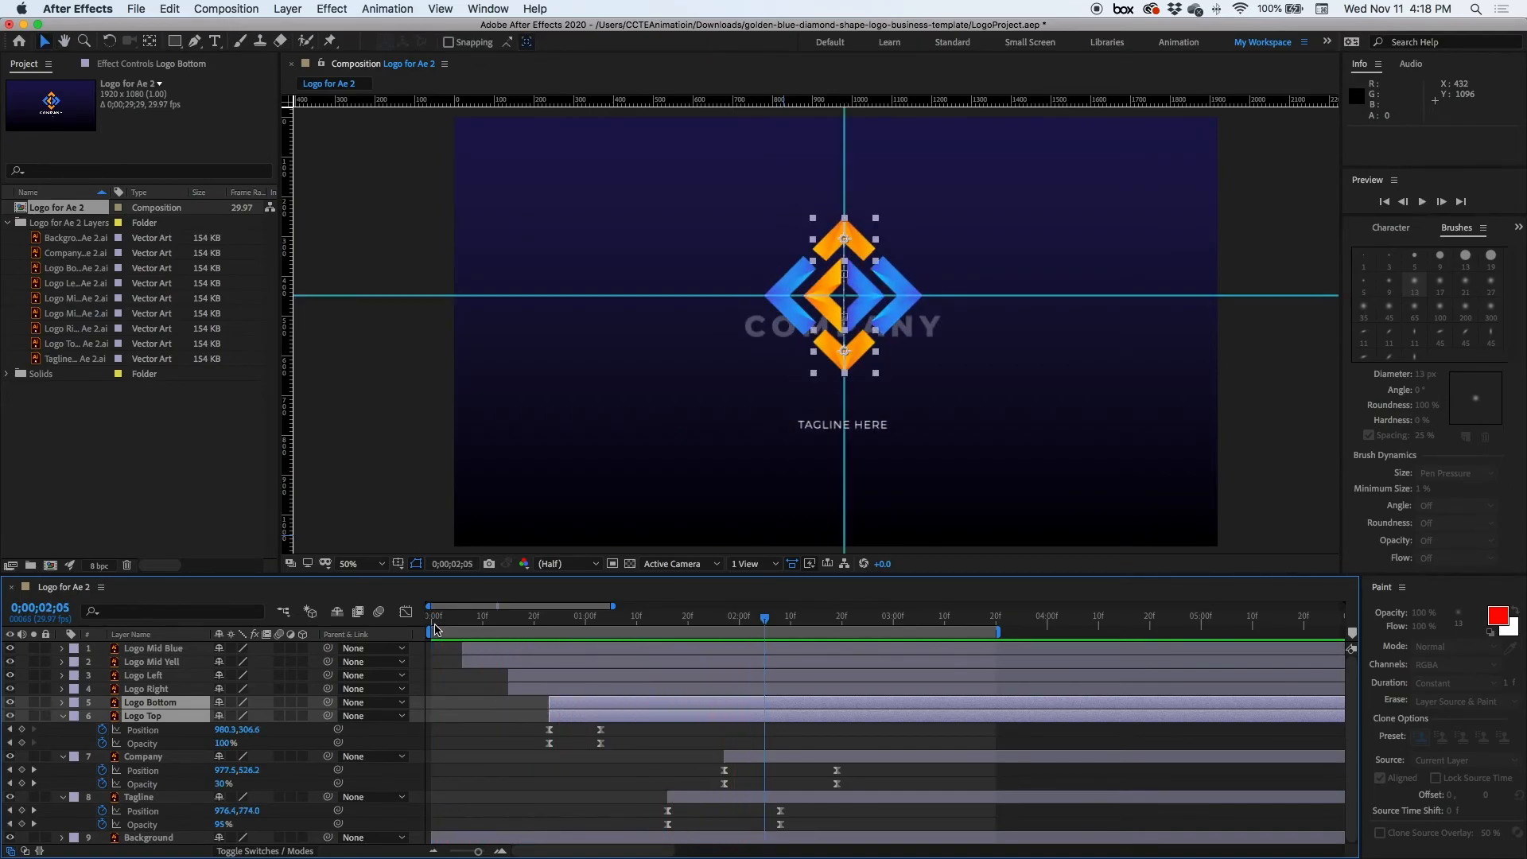
left_click(778, 762, "shift")
left_click(756, 799, "shift")
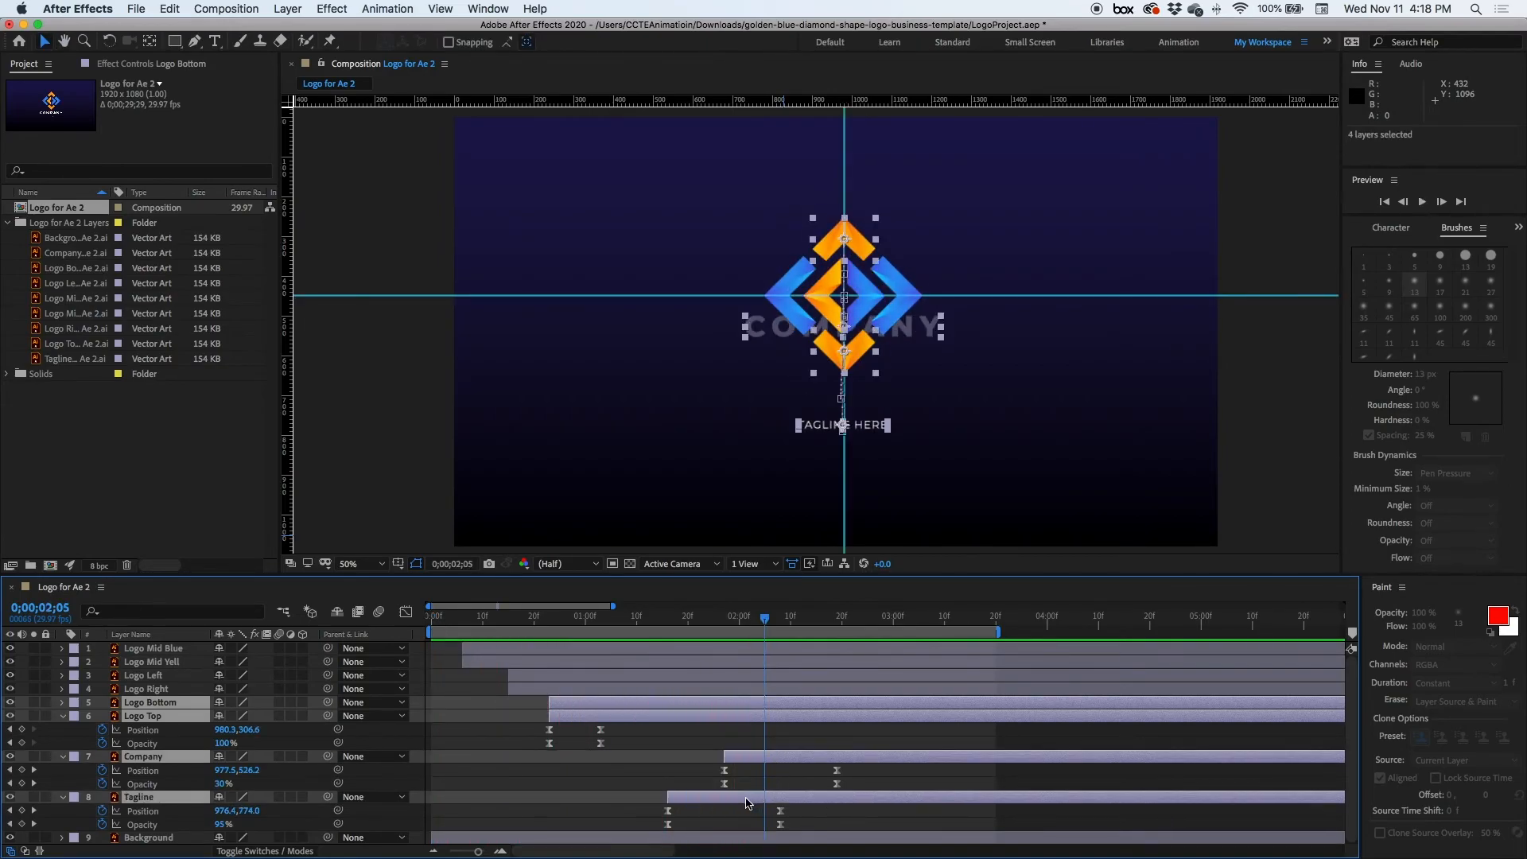
left_click_drag(755, 799, 705, 800)
key("super+z")
left_click(643, 811)
- Shift Company and Tagline together 11 frames earlier, starting Tagline at 0;00;01;05 and Company at 0;00;01;16, and preview
left_click(803, 759)
left_click(800, 801, "shift")
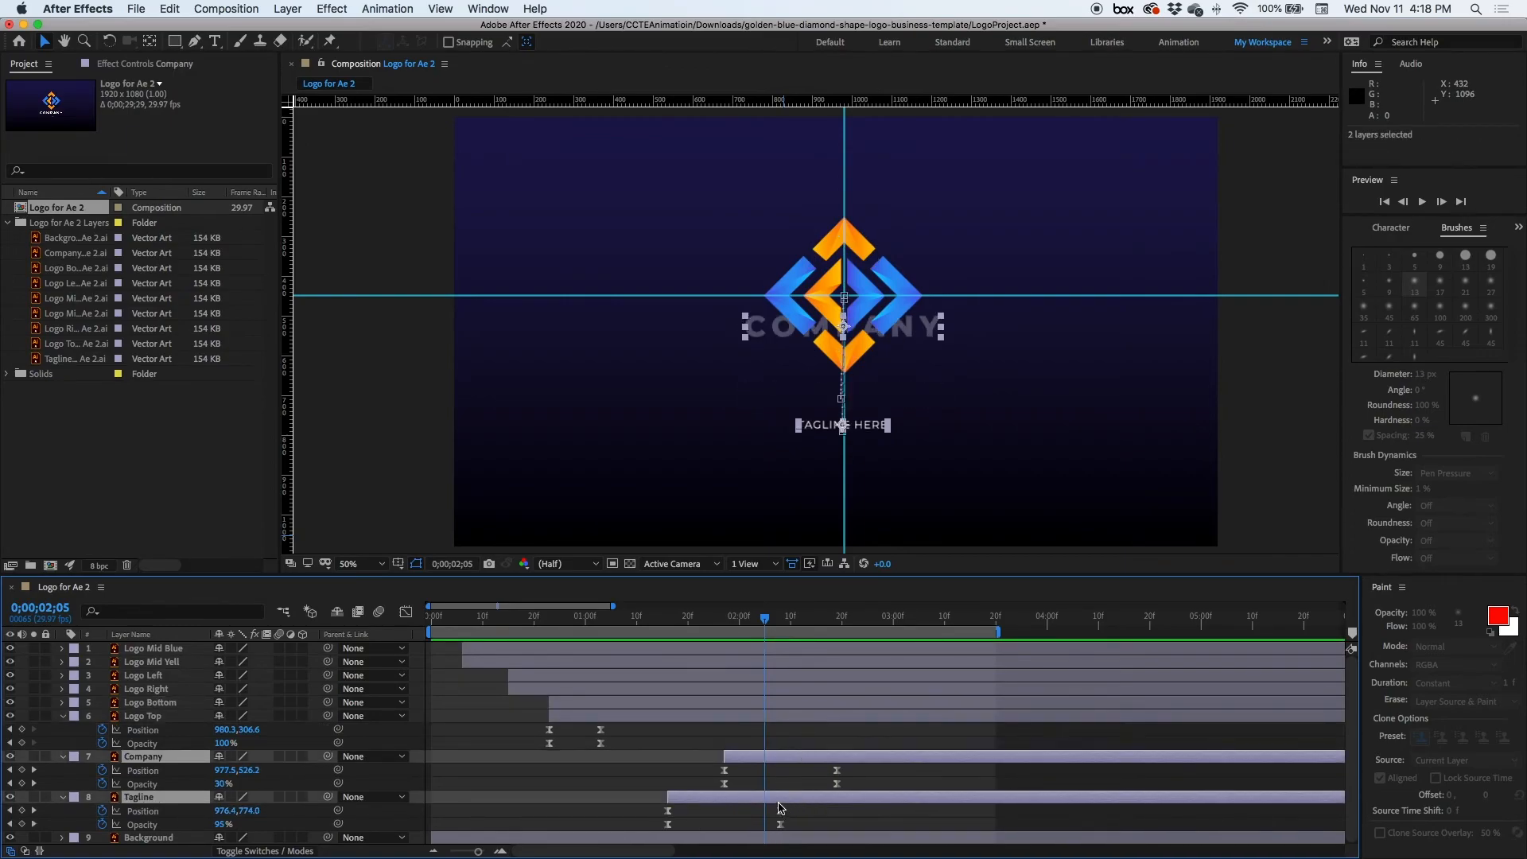
left_click_drag(784, 805, 730, 807)
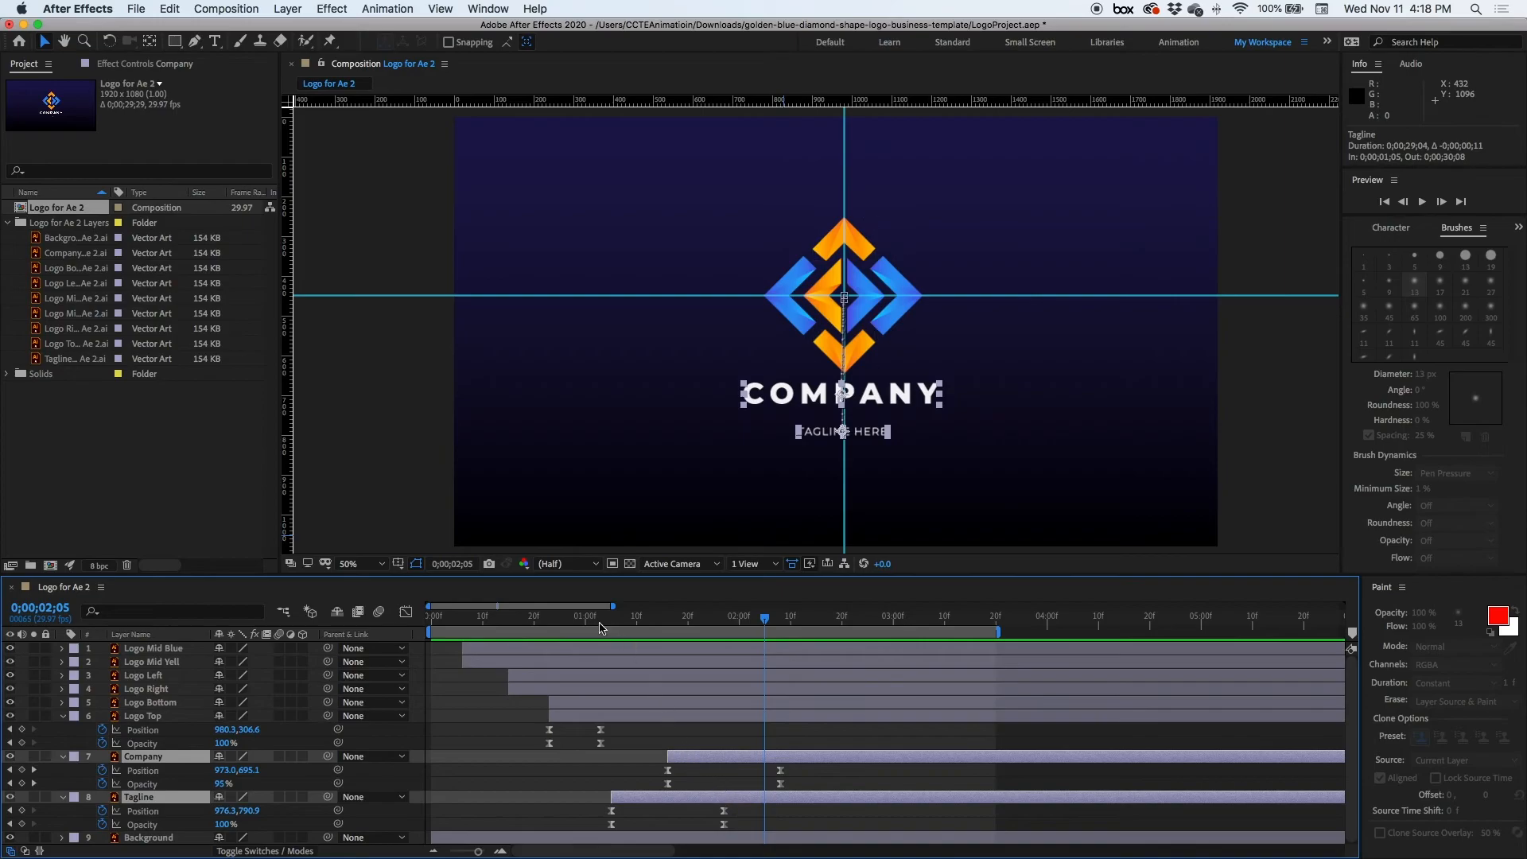
key("space")
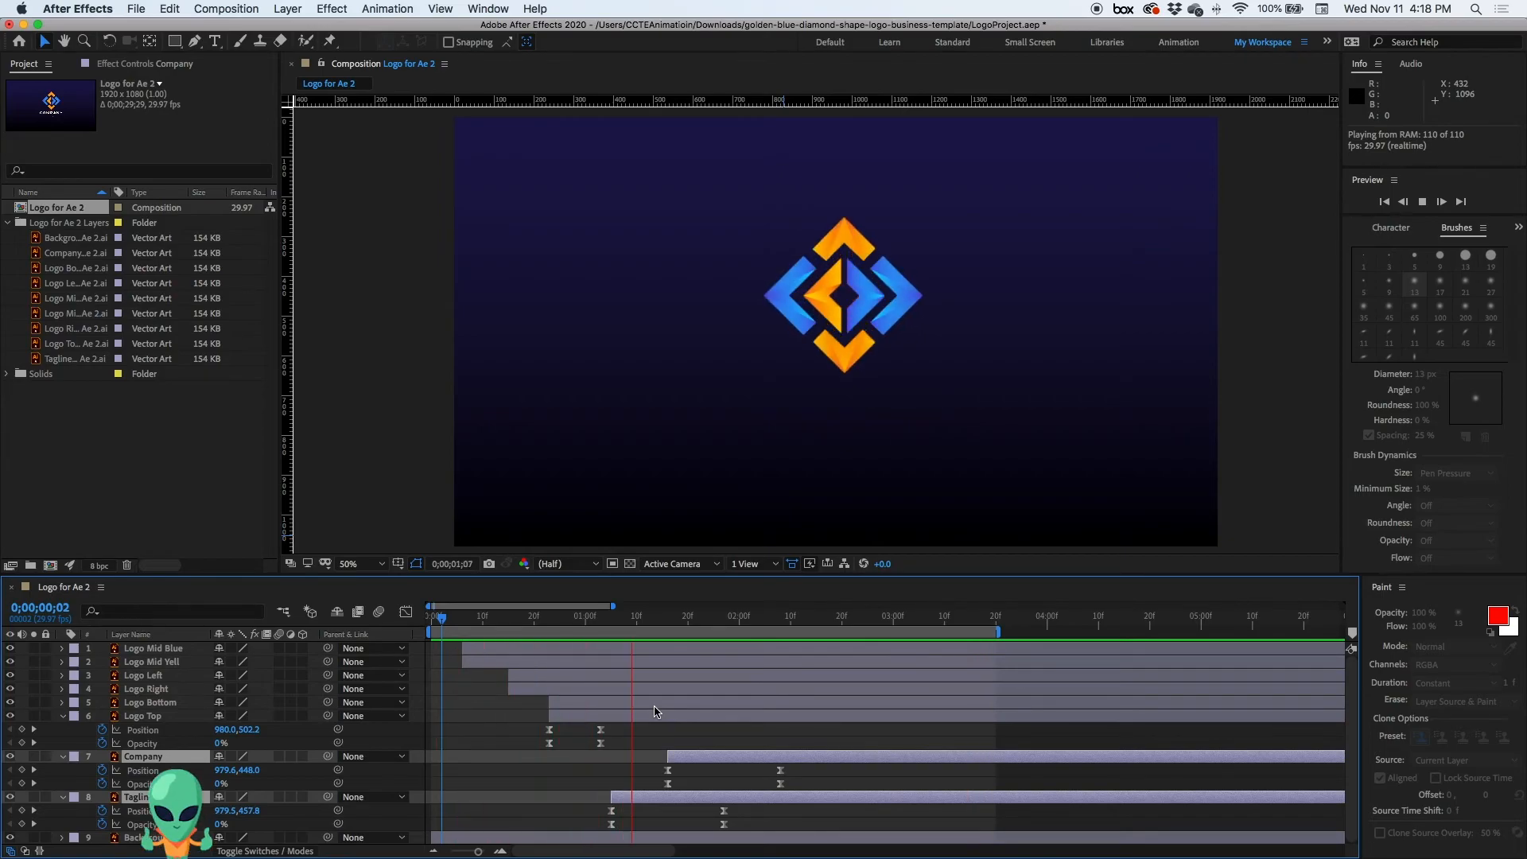
key("space")
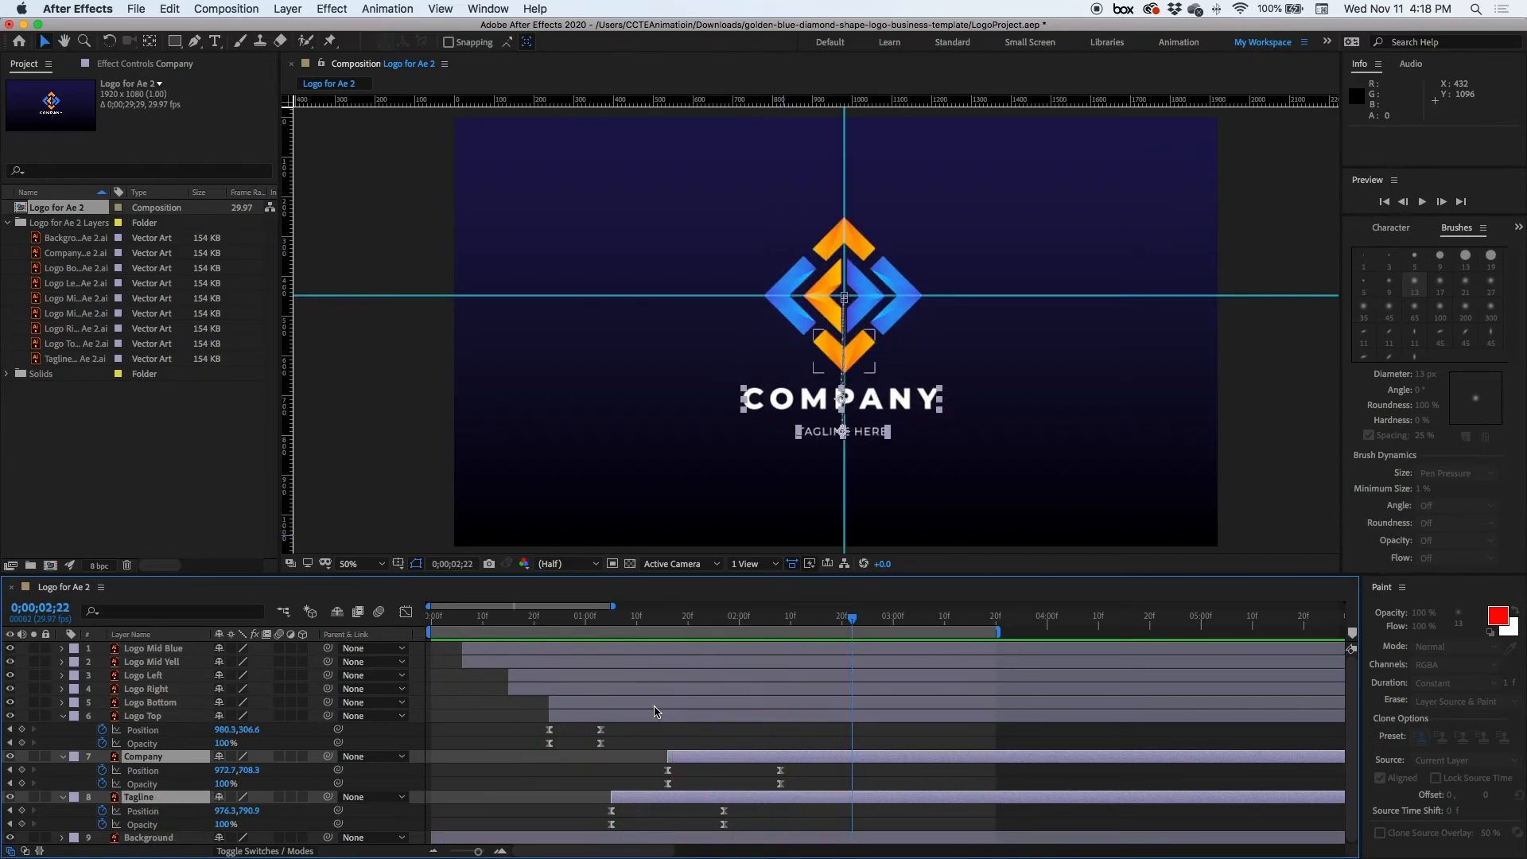
- Examine the Company layer's Position curve in the Graph Editor and return to the layer bar view
left_click(593, 651)
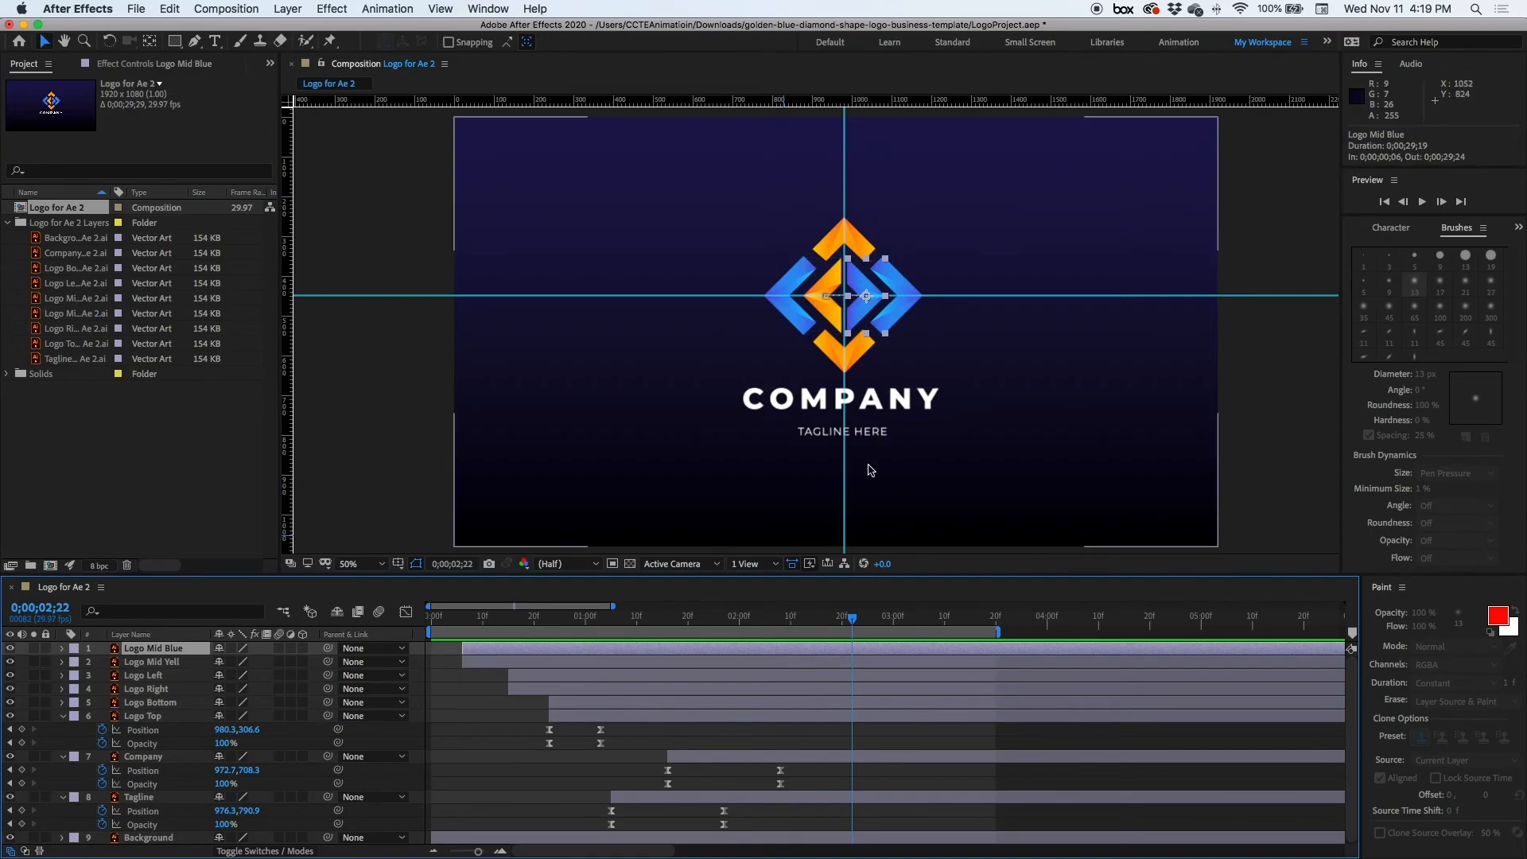
left_click(761, 757)
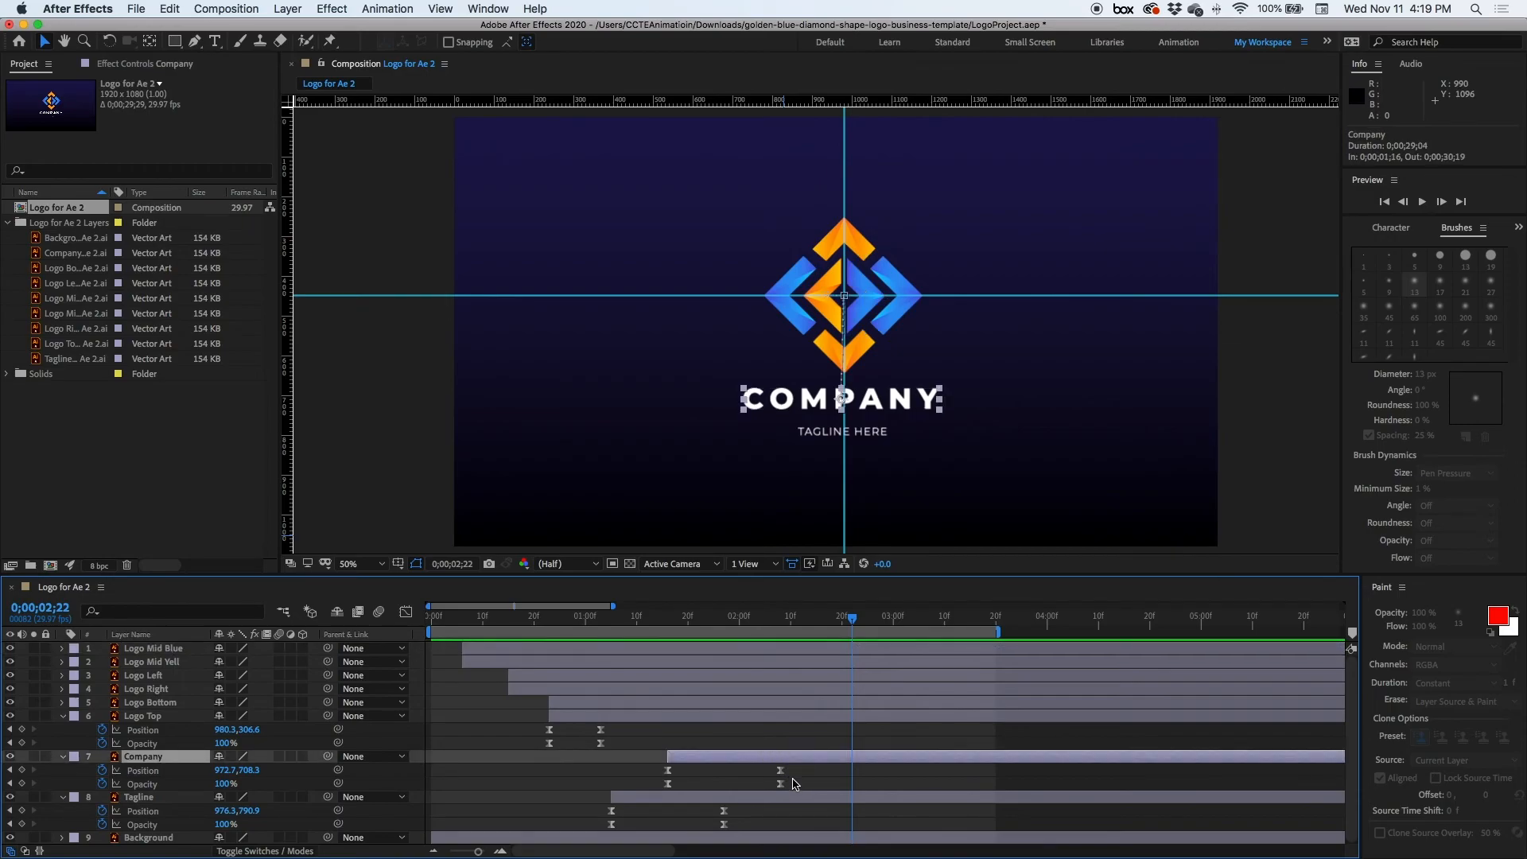
left_click(158, 776)
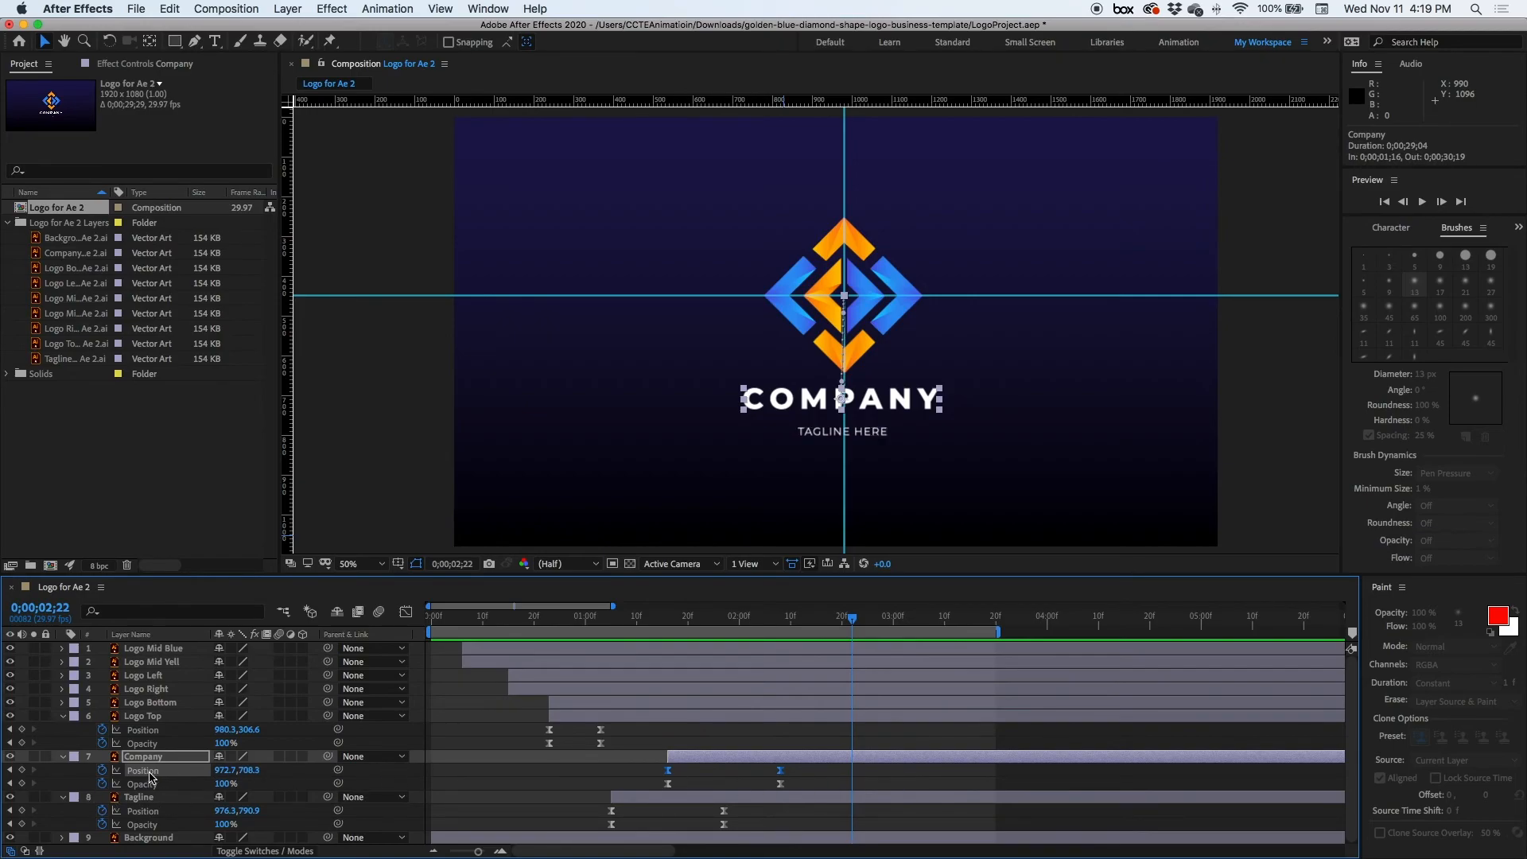
left_click(405, 614)
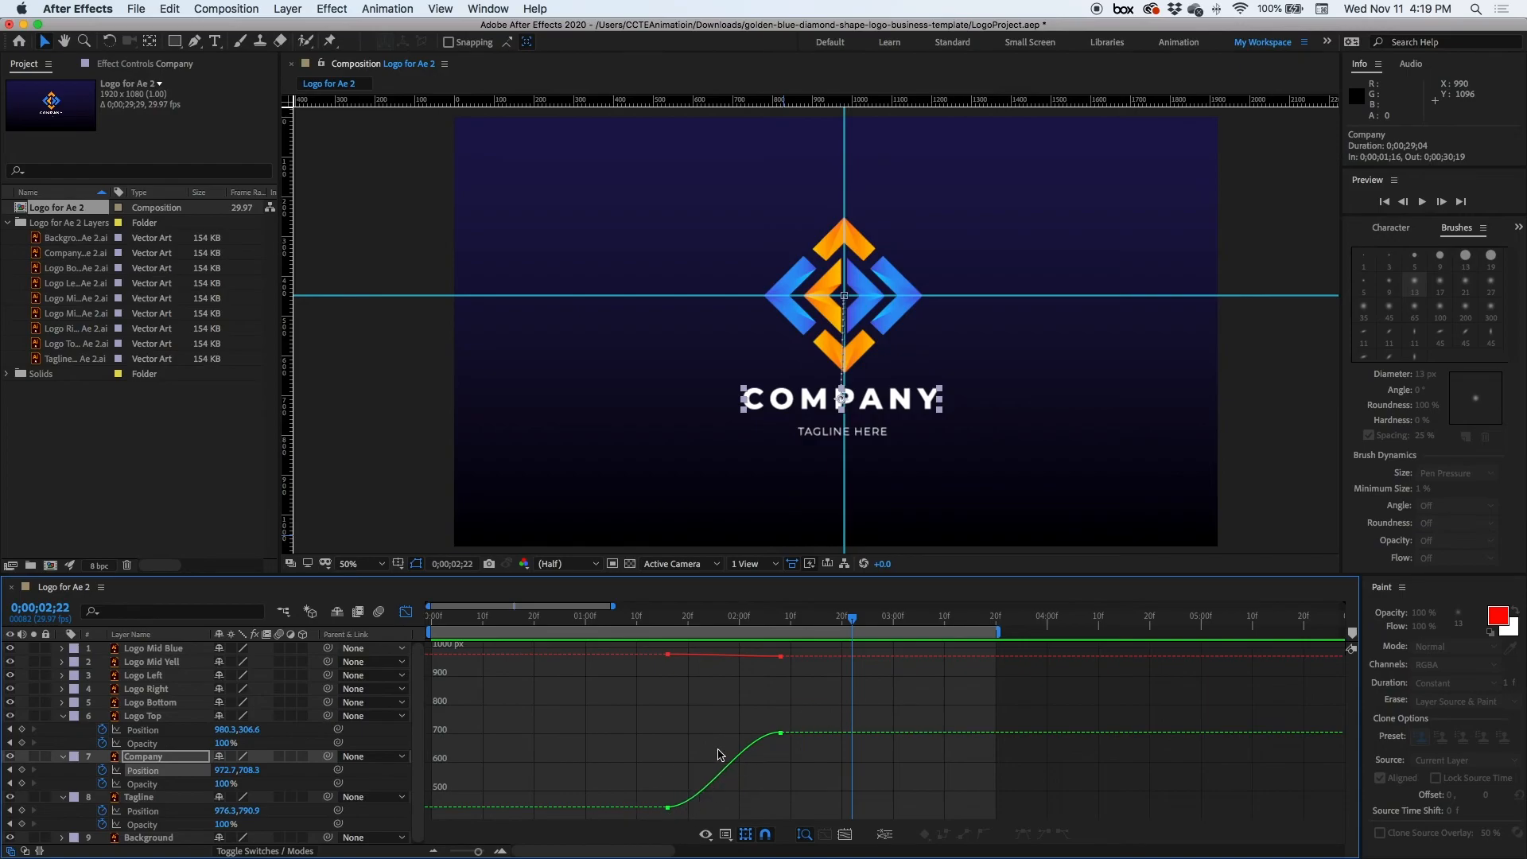
mouse_move(649, 810)
left_click(669, 809)
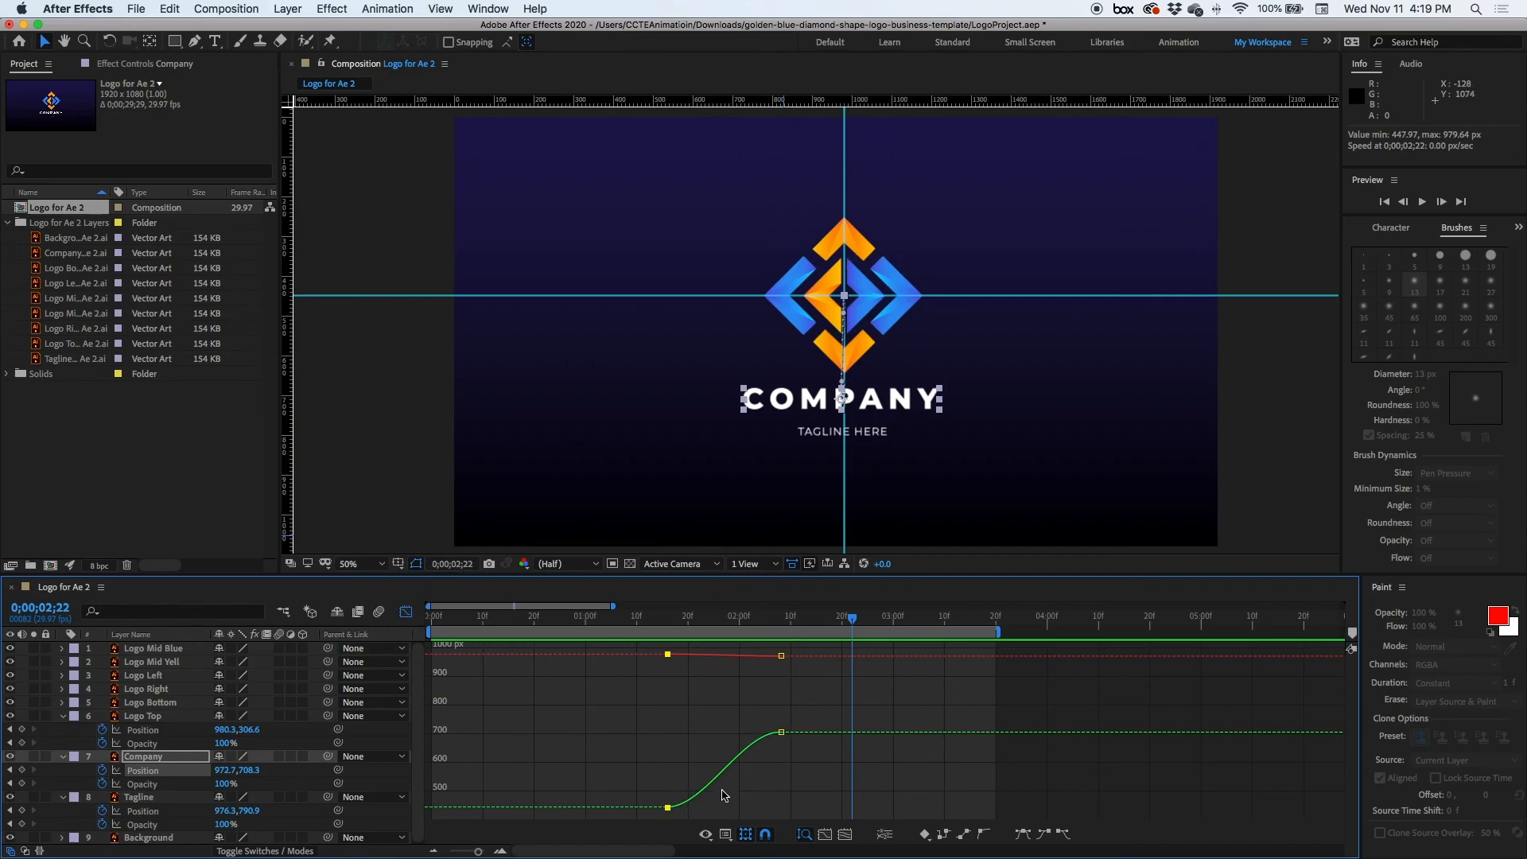
left_click(405, 612)
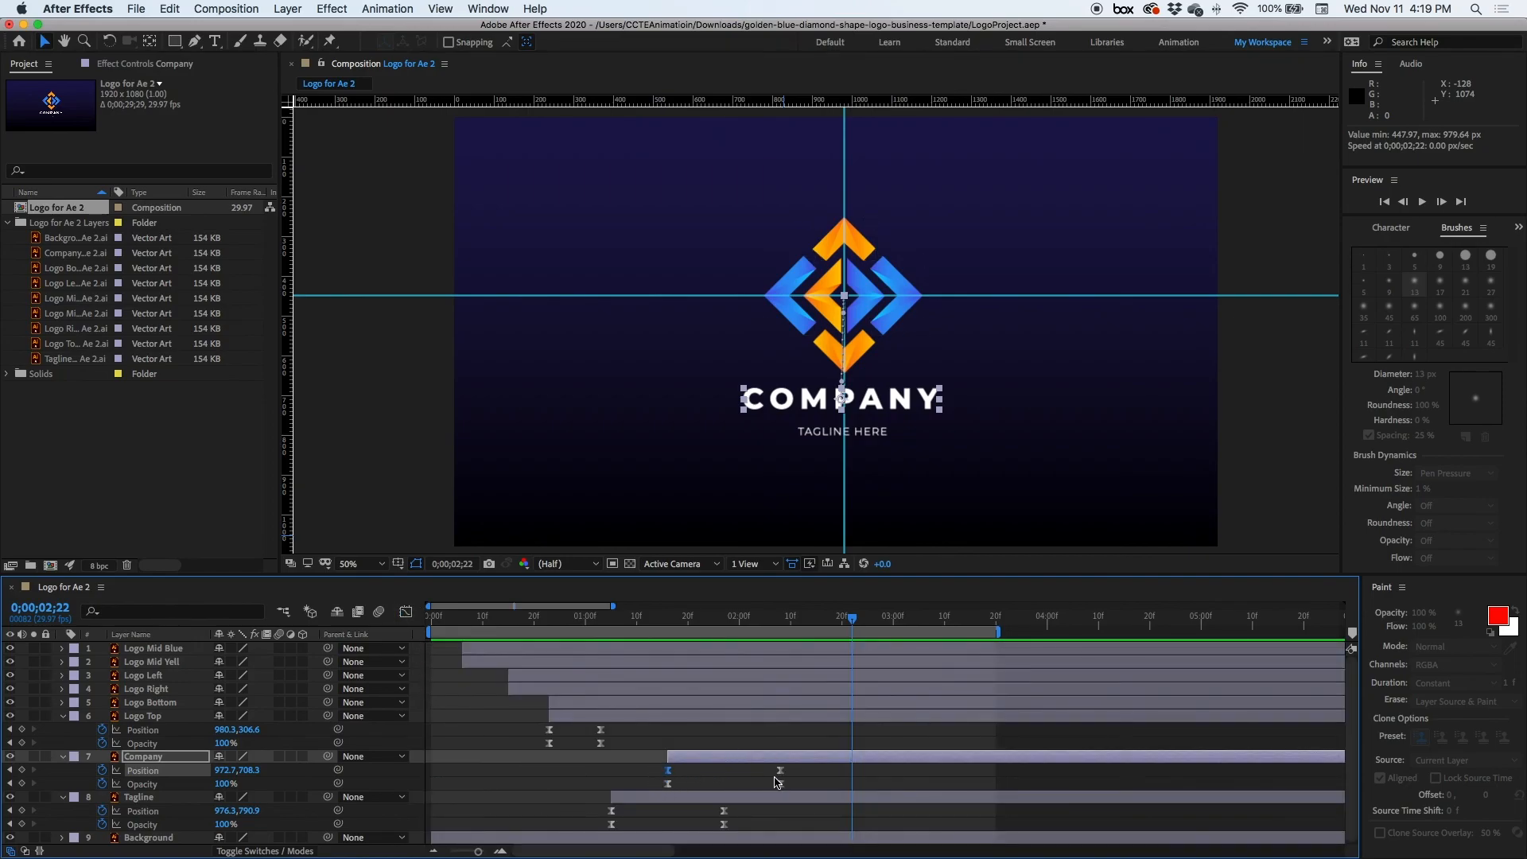
- Convert the Company layer's ending Position and Opacity keyframes to linear and apply Easy Ease In to them
left_click(780, 773)
left_click_drag(762, 767, 790, 801)
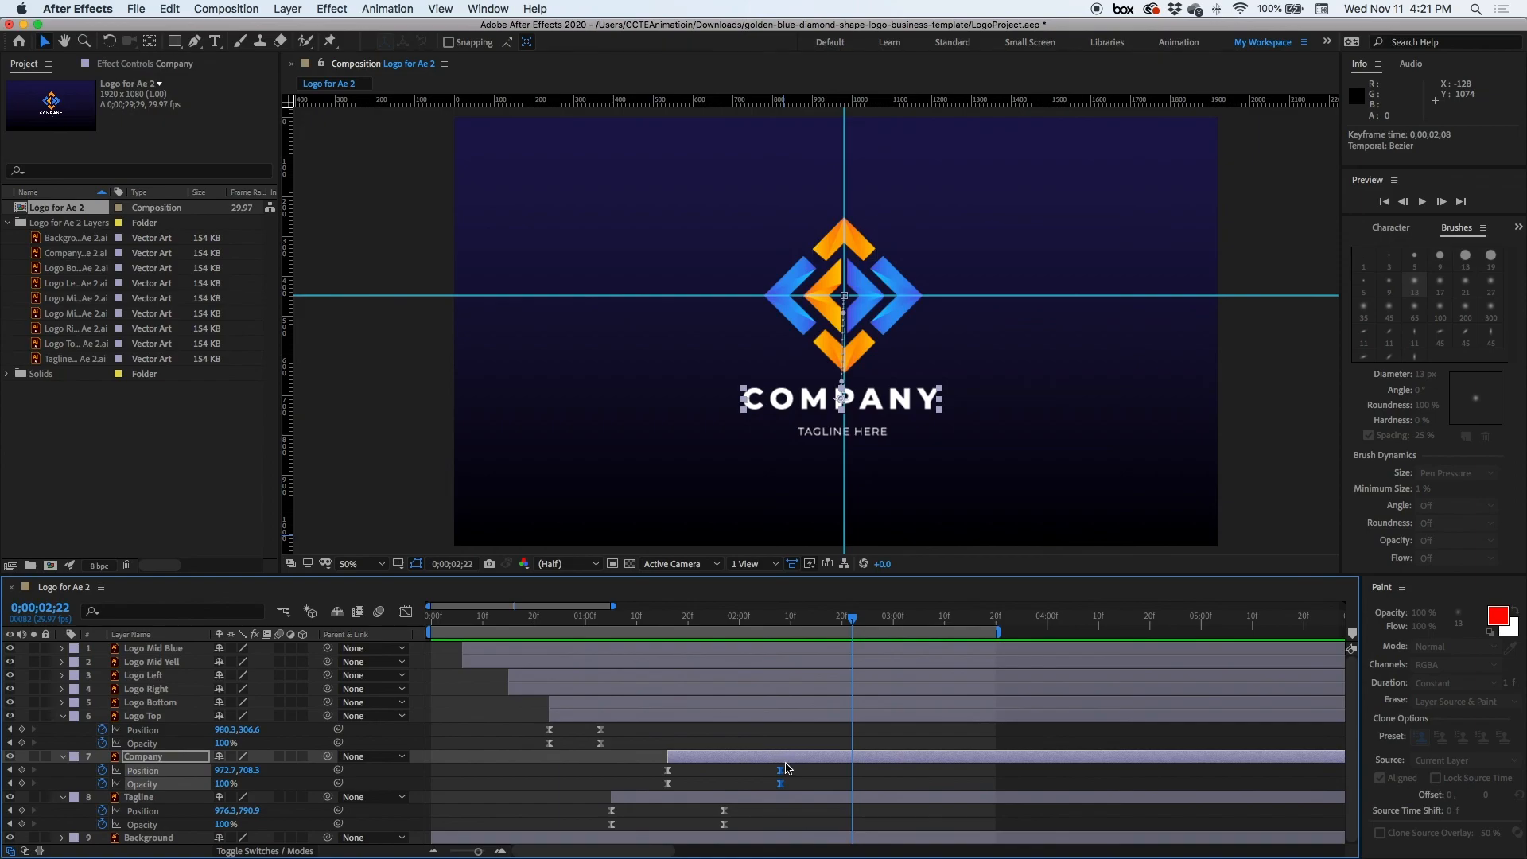
left_click(781, 771, "super")
right_click(781, 780)
mouse_move(857, 842)
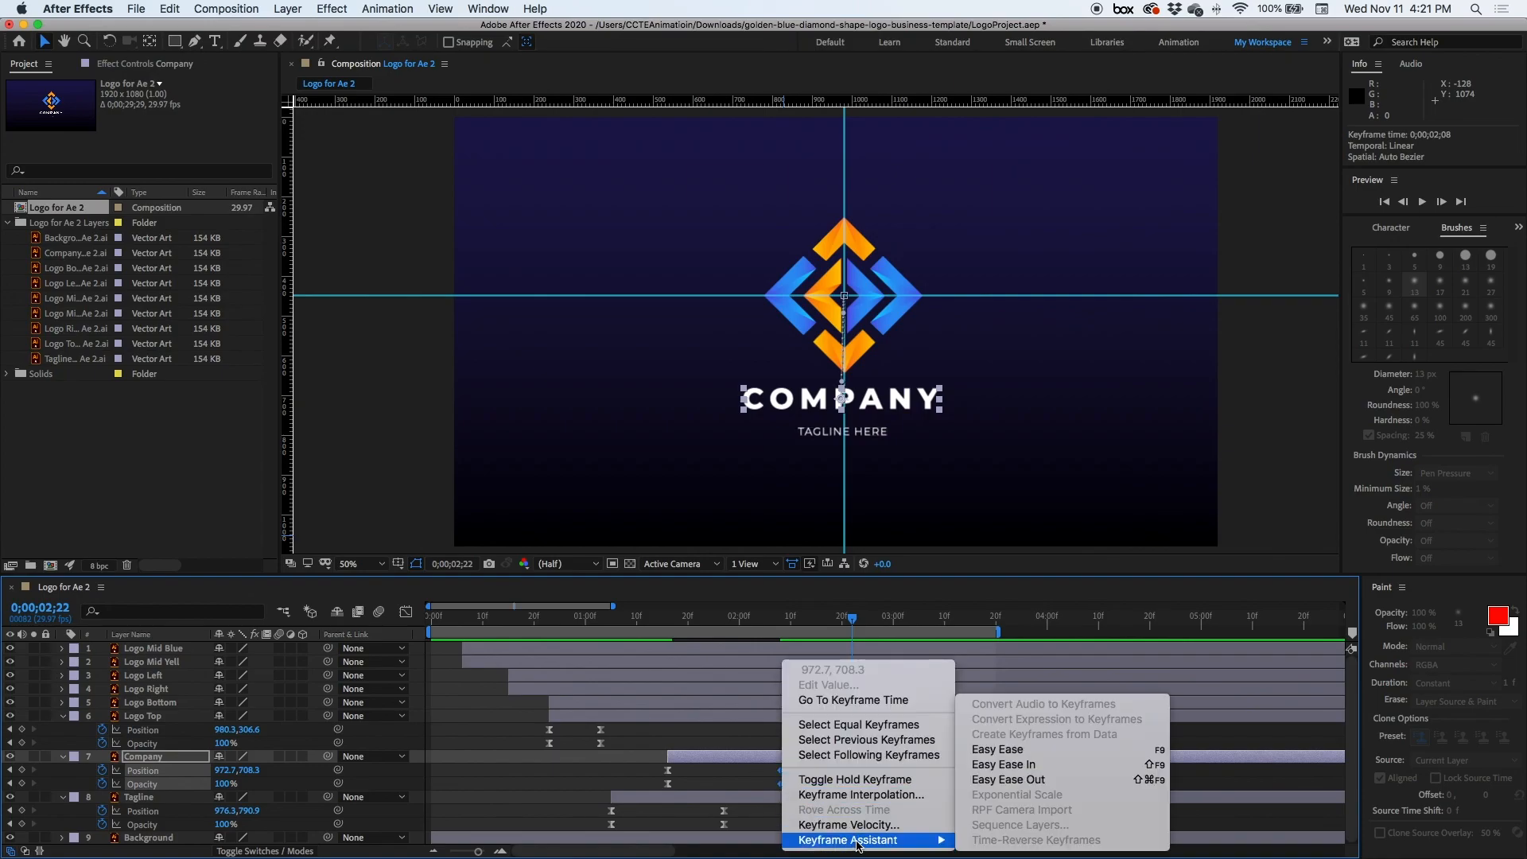
left_click(1004, 765)
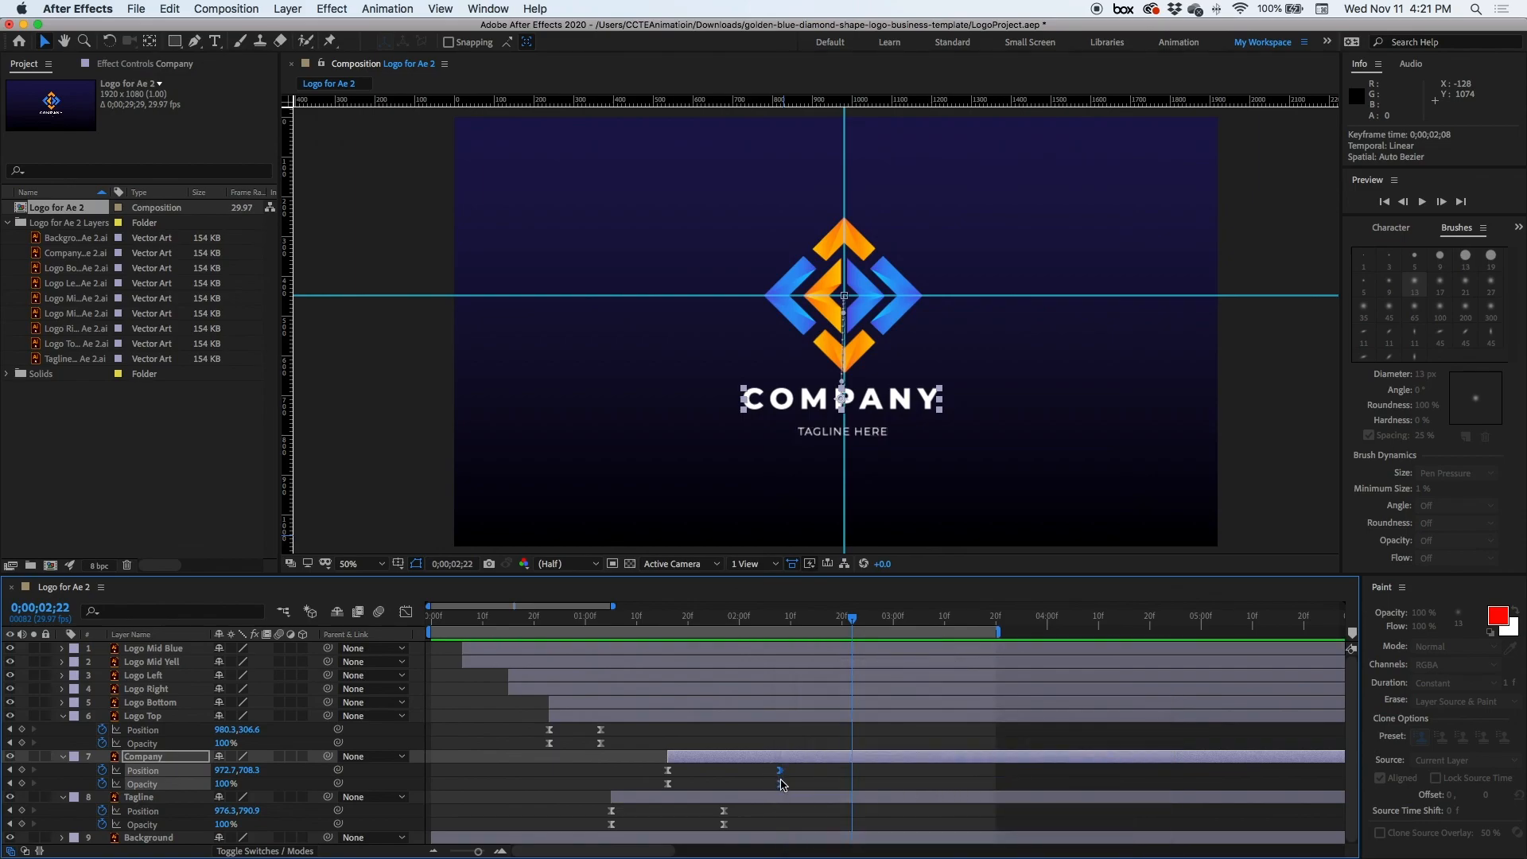
- Apply Easy Ease Out to the Company layer's ending Position and Opacity keyframes
right_click(781, 778)
mouse_move(855, 841)
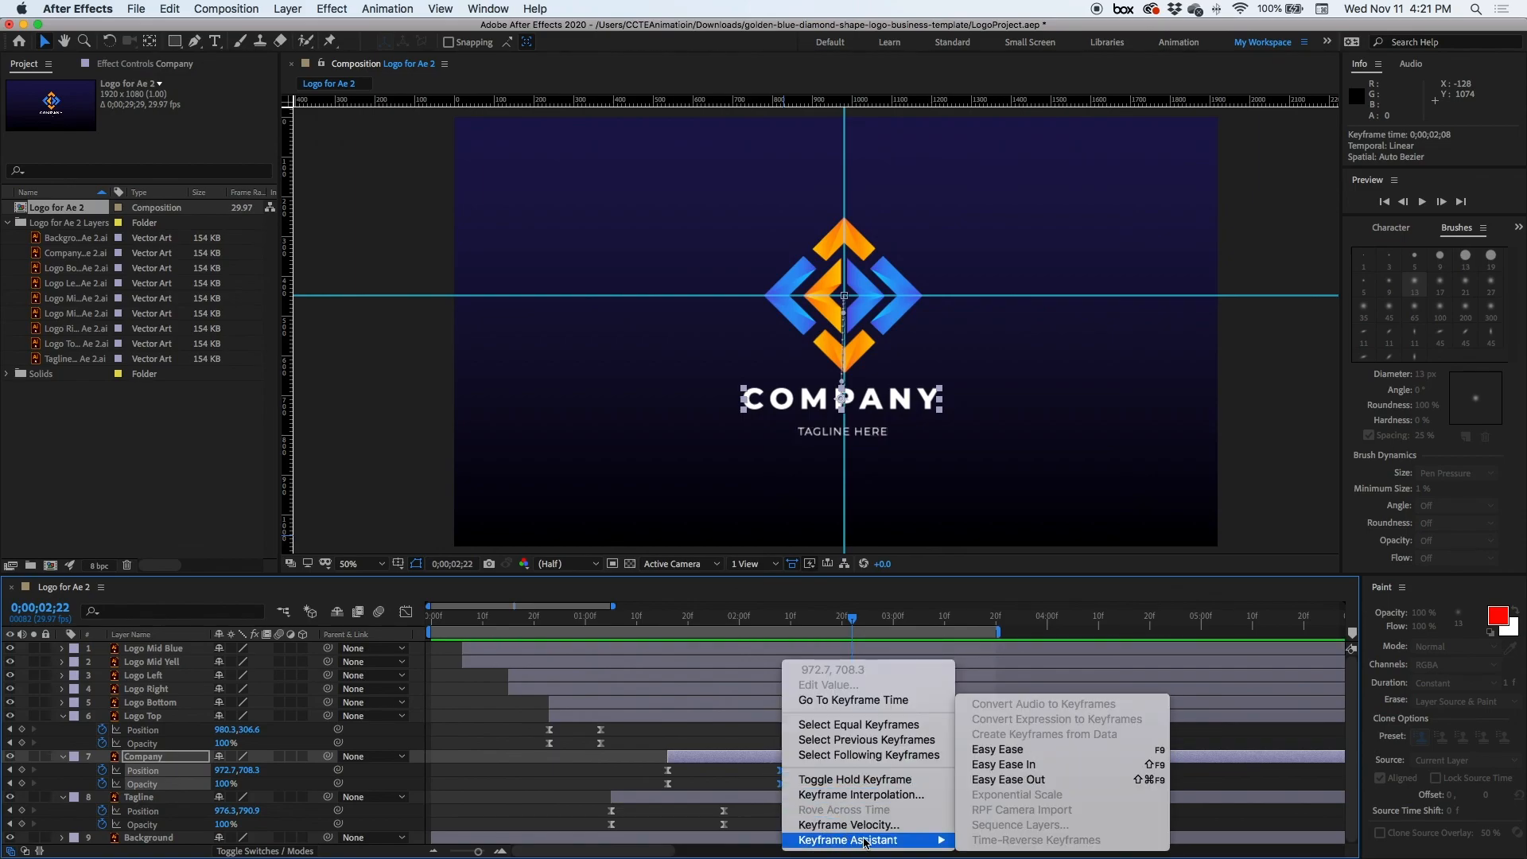
left_click(1000, 781)
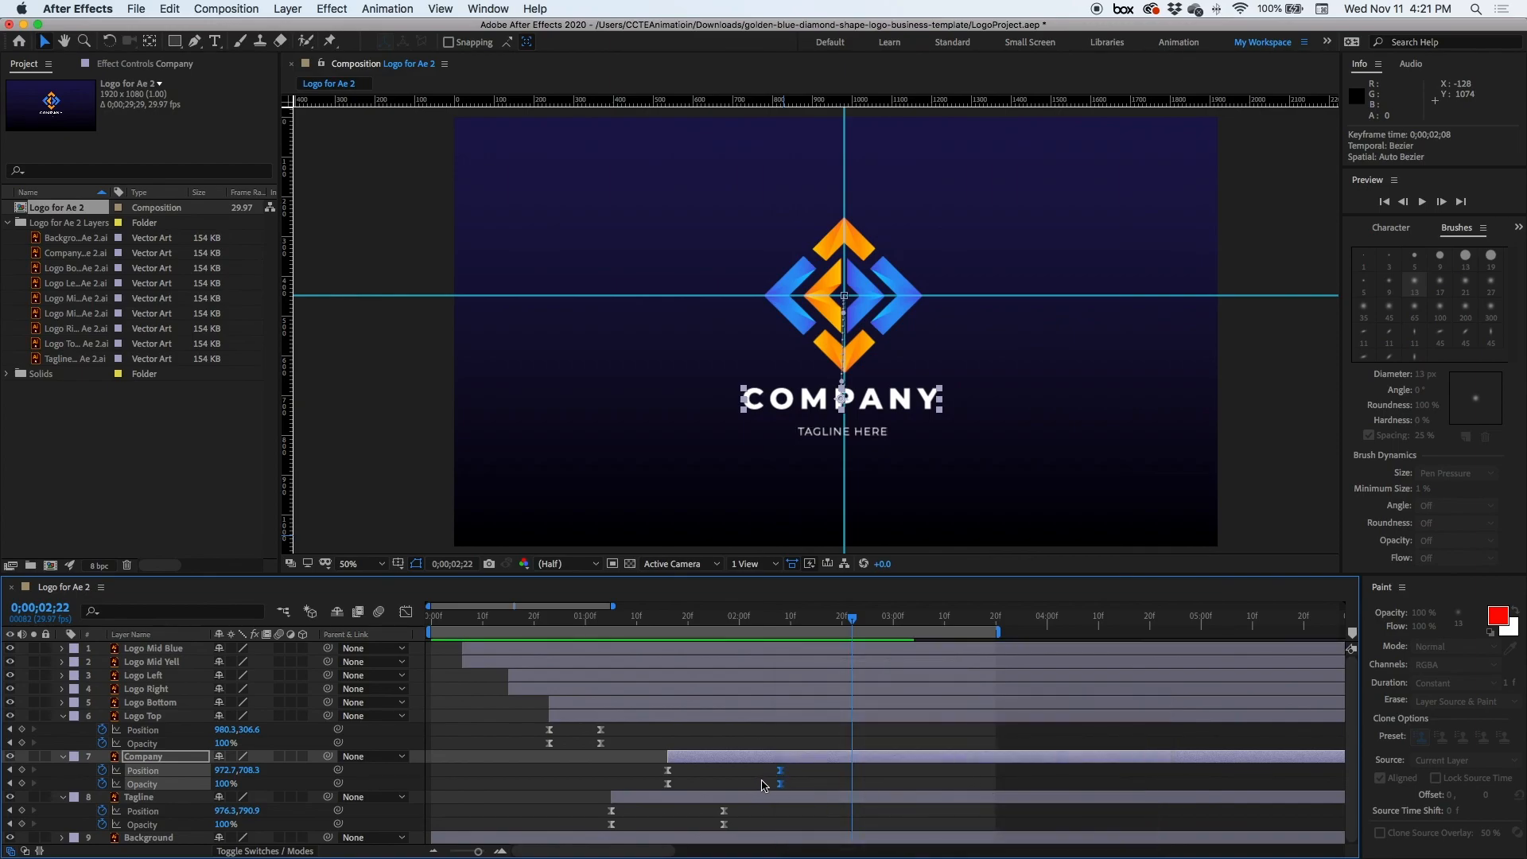
- Apply Easy Ease to the Company layer's ending Position and Opacity keyframes and preview the animation from the beginning
right_click(782, 789)
mouse_move(850, 846)
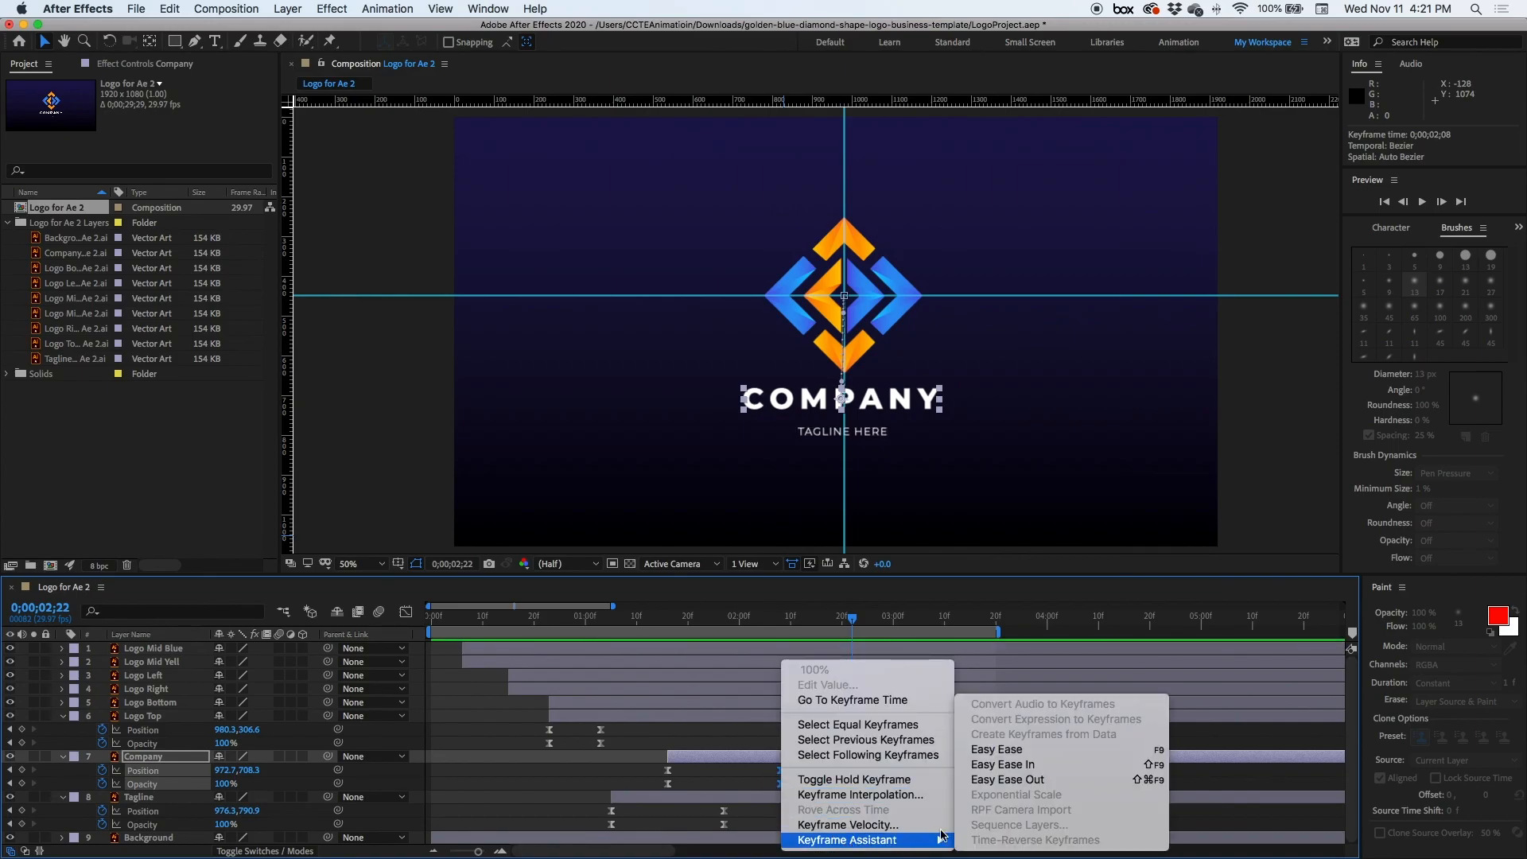
left_click(986, 752)
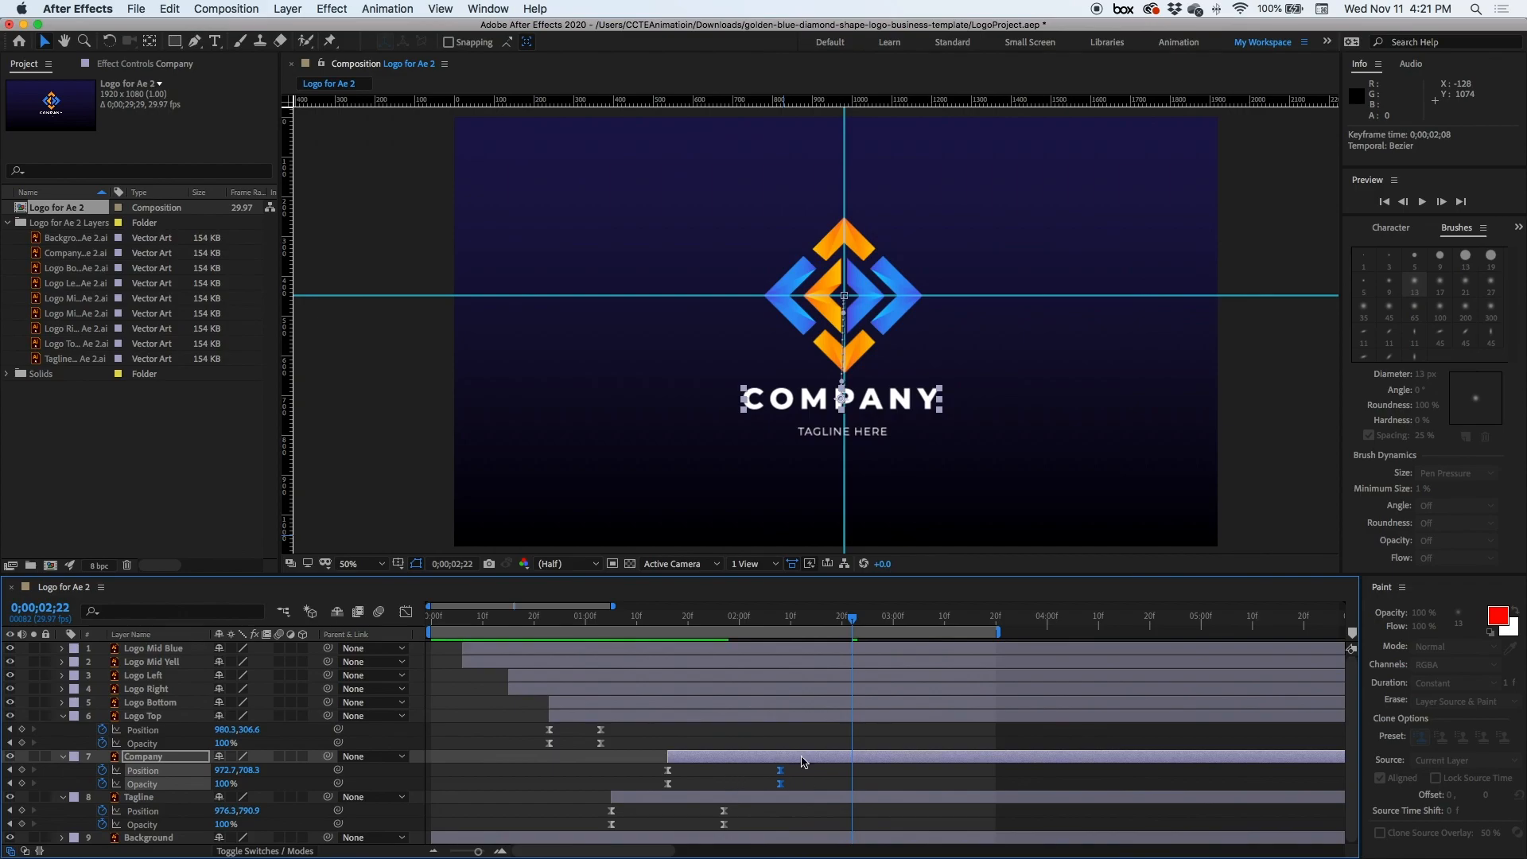
key("space")
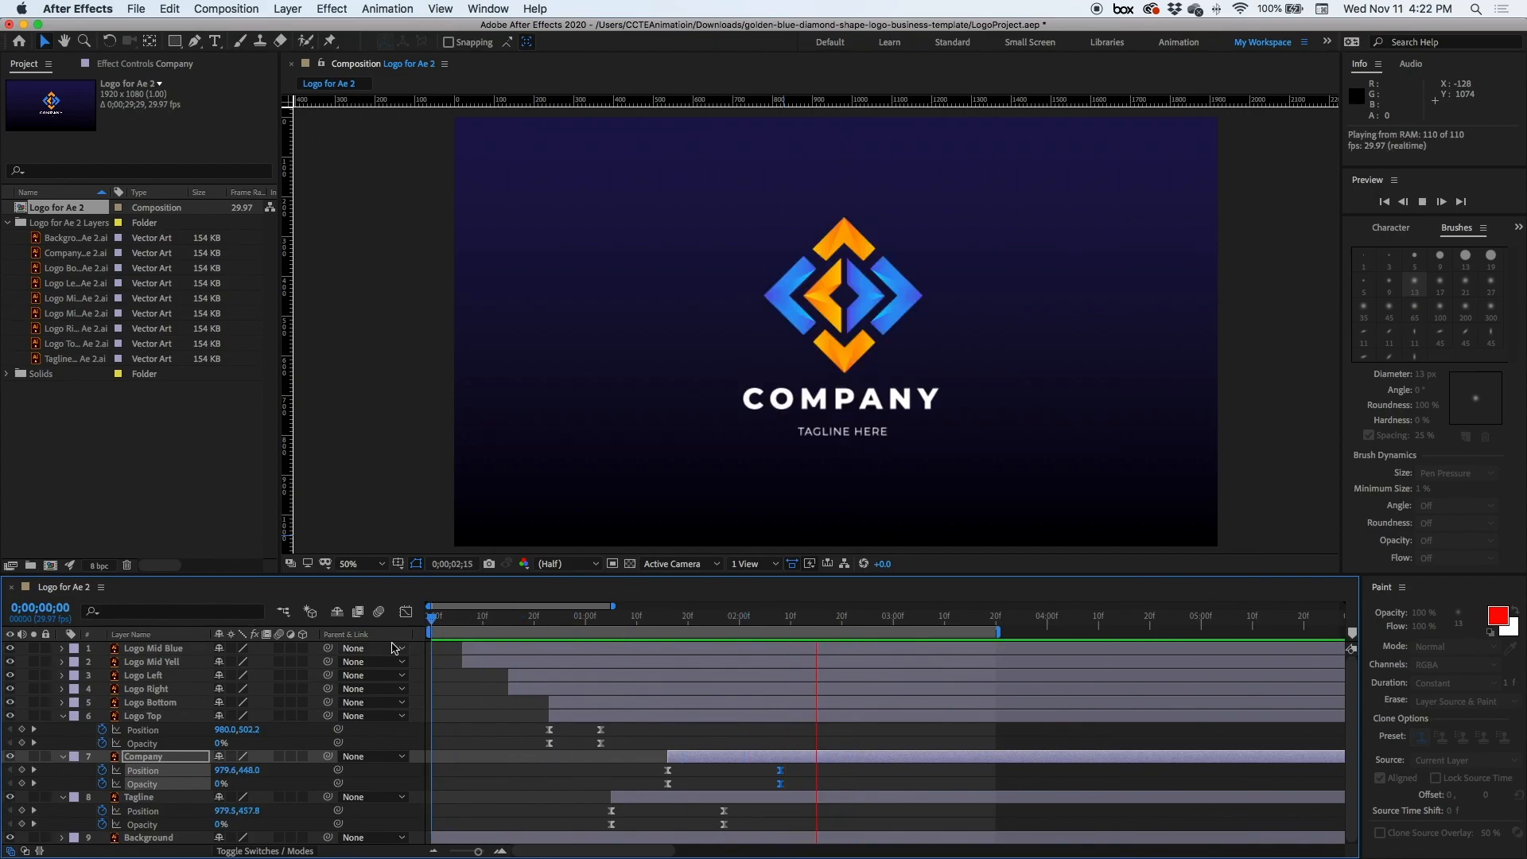